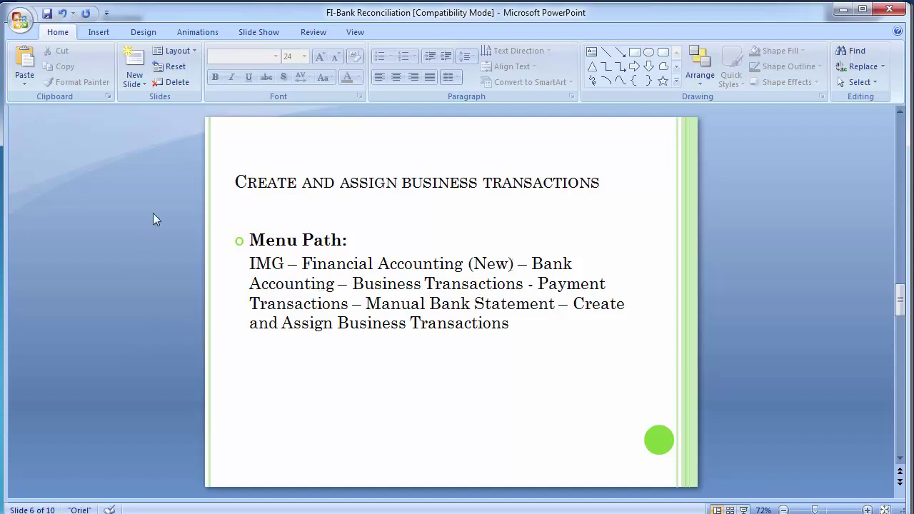
Step: Switch to the SAP Easy Access session, run transaction spro and display the SAP Reference IMG
mouse_move(357, 513)
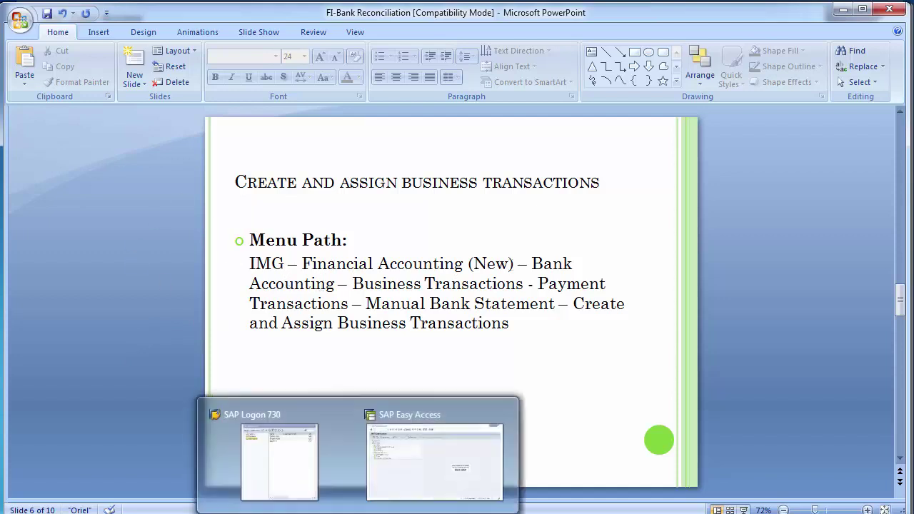
left_click(378, 474)
left_click(72, 44)
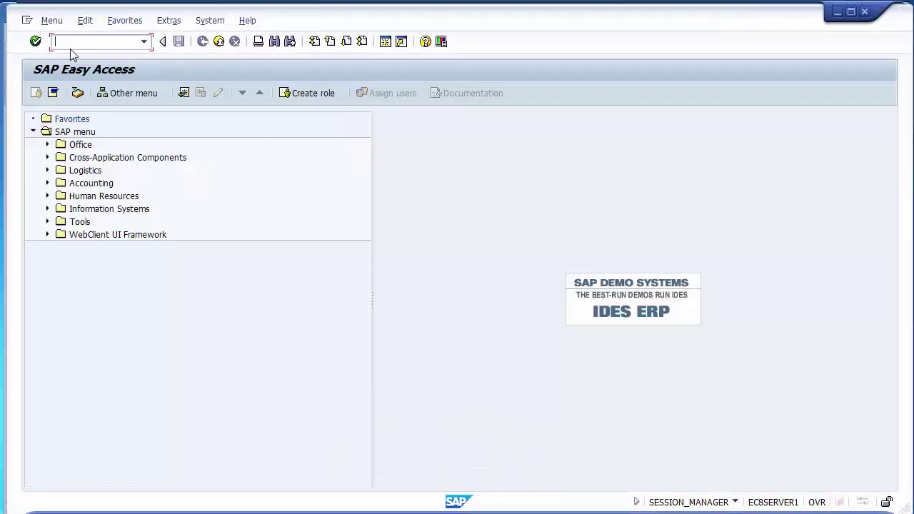
type("spro")
key("Return")
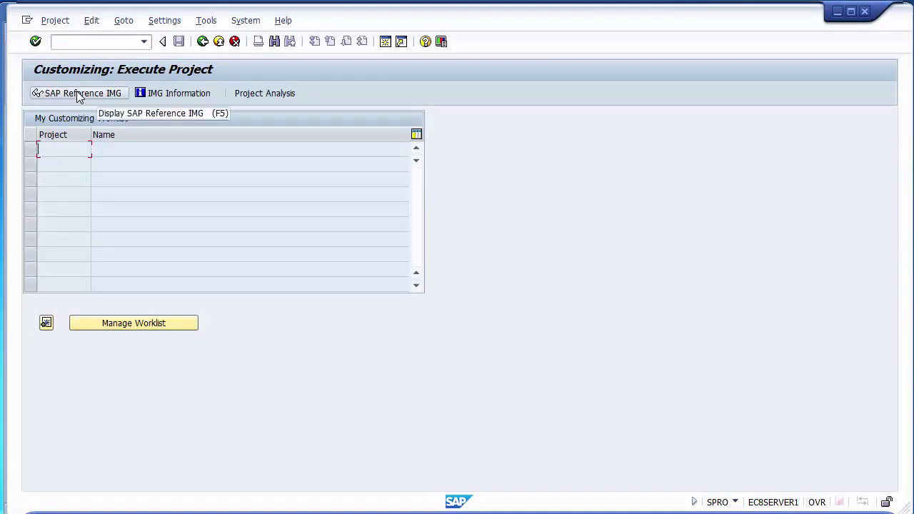
left_click(79, 96)
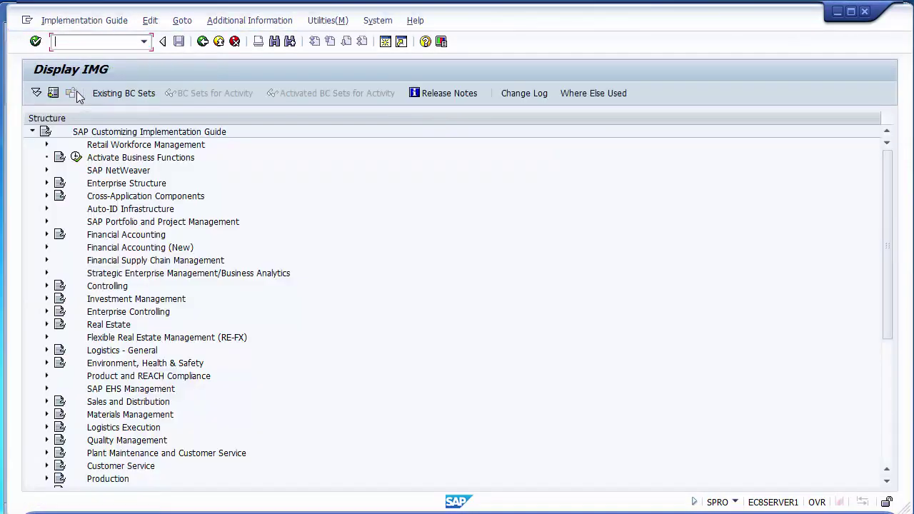
Step: Expand the IMG structure through Financial Accounting (New), Bank Accounting, Business Transactions and Payment Transactions down to the Manual Bank Statement activities
left_click(47, 249)
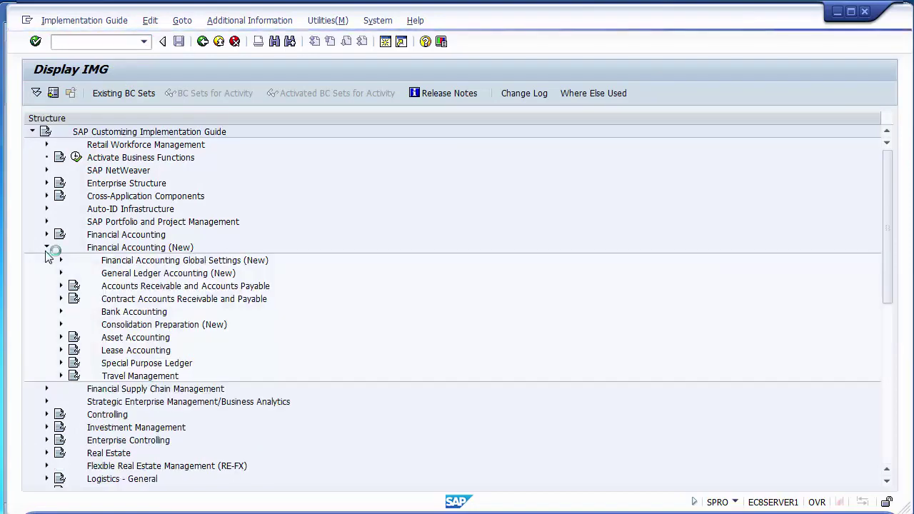
left_click(60, 313)
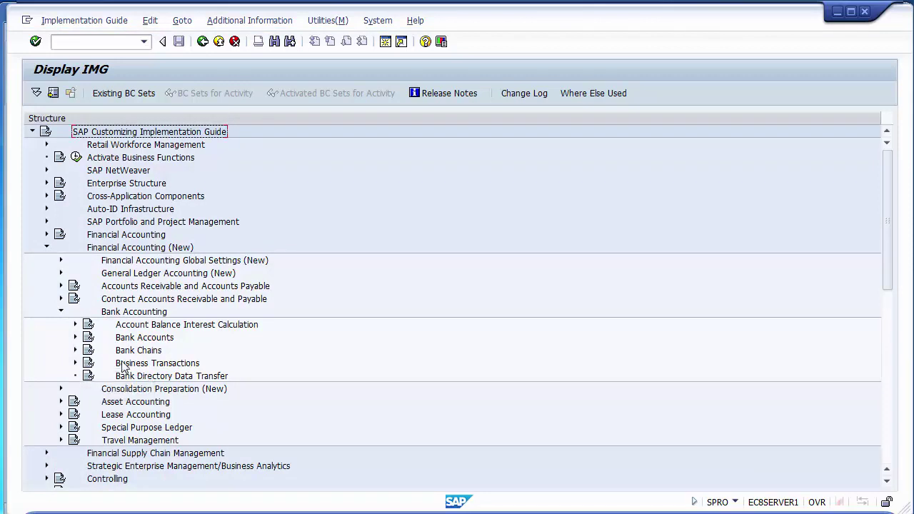
left_click(76, 365)
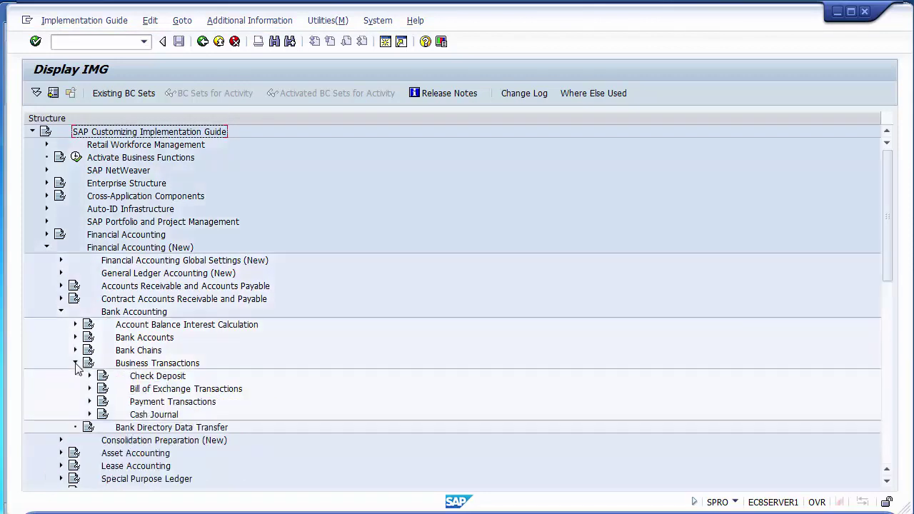
left_click(89, 402)
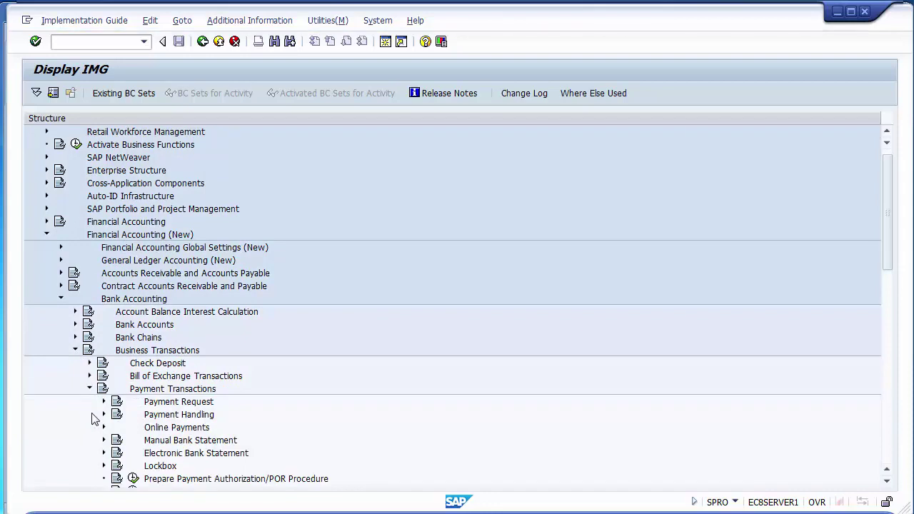
left_click(150, 441)
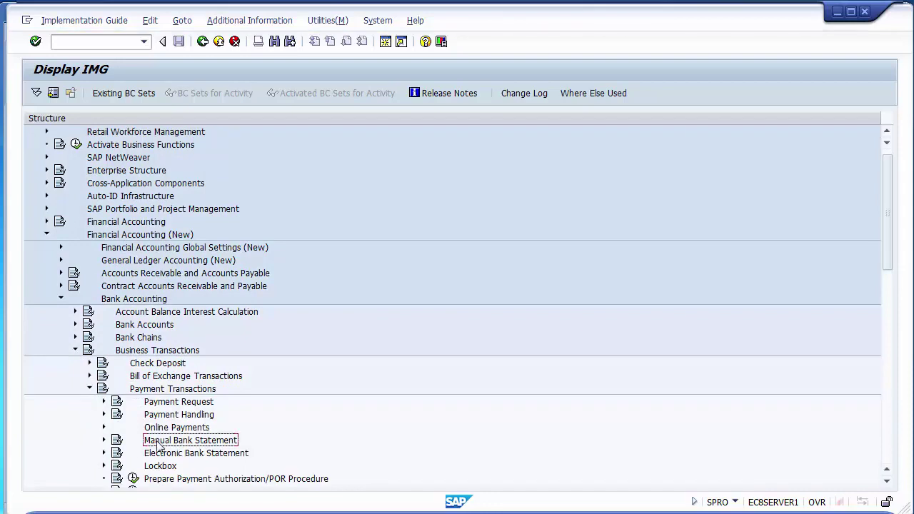
left_click(104, 441)
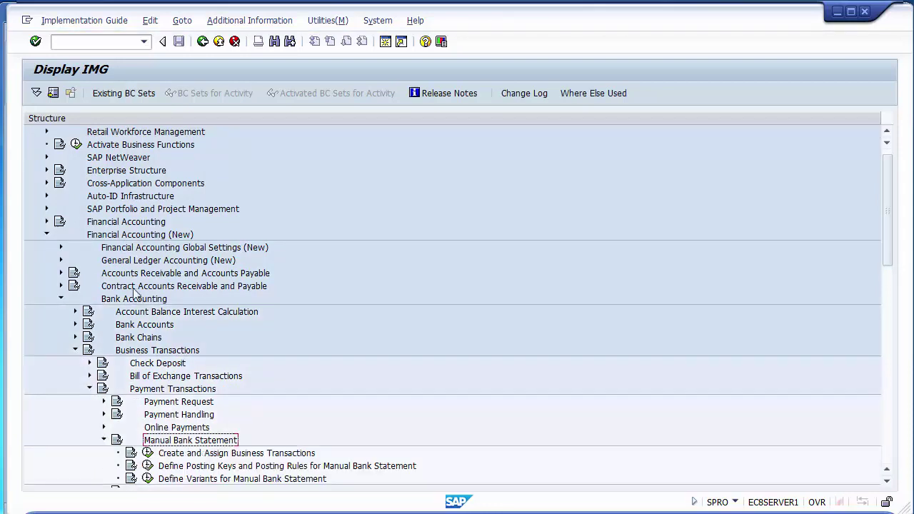
left_click(123, 235)
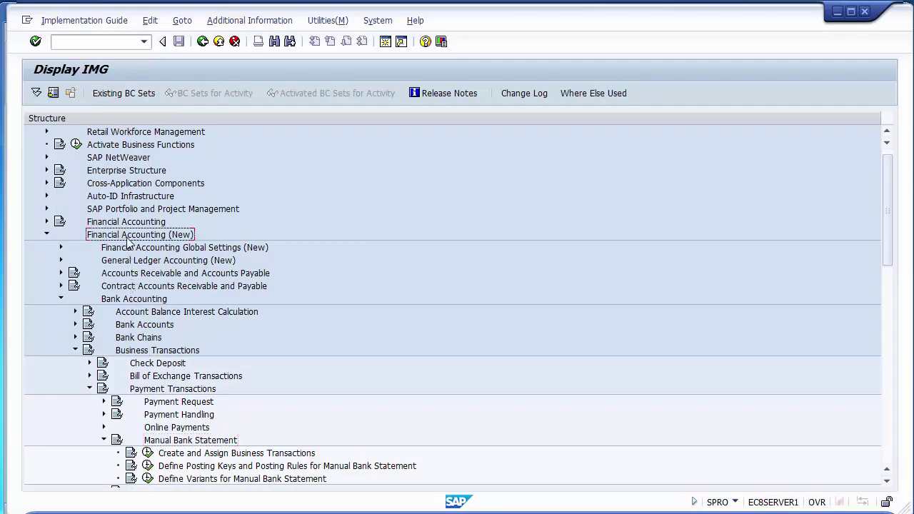
left_click(135, 301)
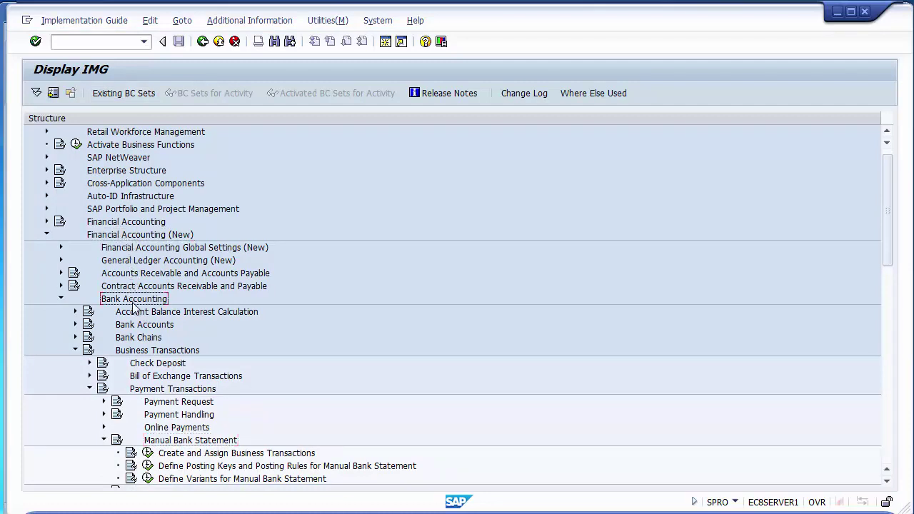
left_click(149, 352)
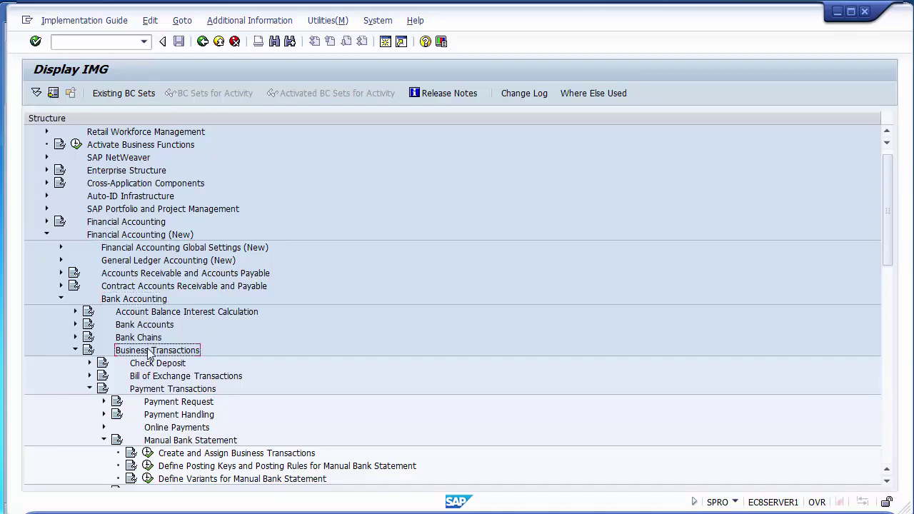
left_click(163, 392)
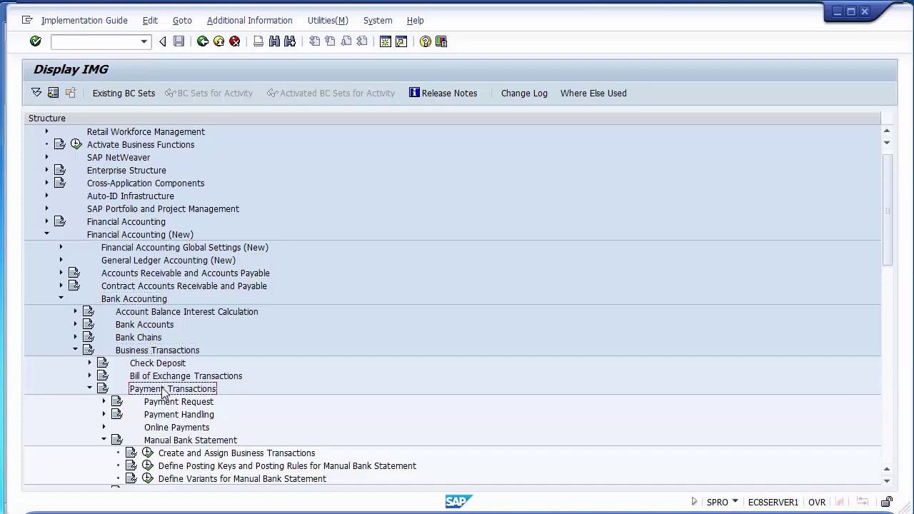
left_click(163, 441)
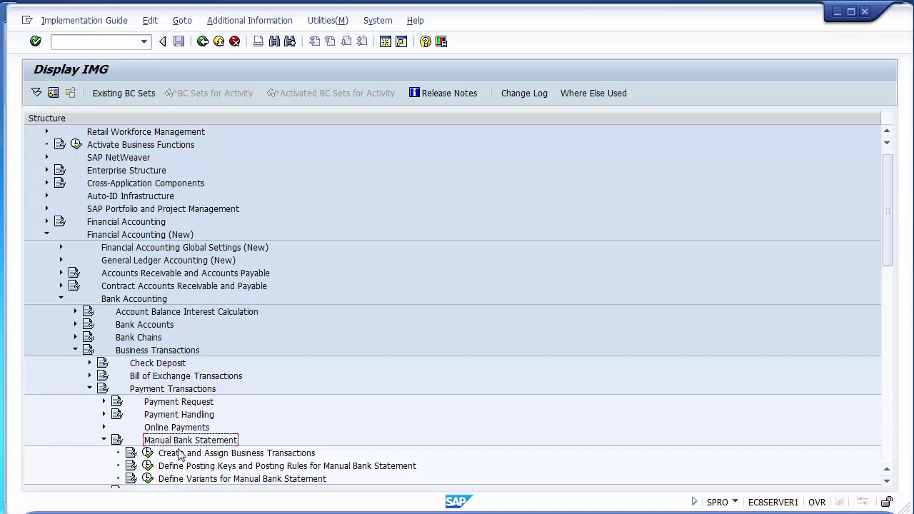
Step: Execute the Create and Assign Business Transactions activity under Manual Bank Statement and start new entries
left_click(182, 454)
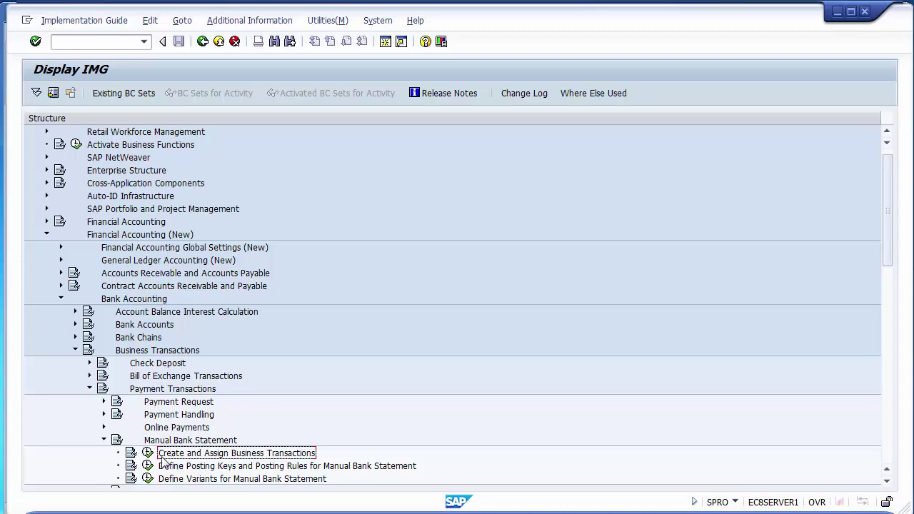
left_click(148, 457)
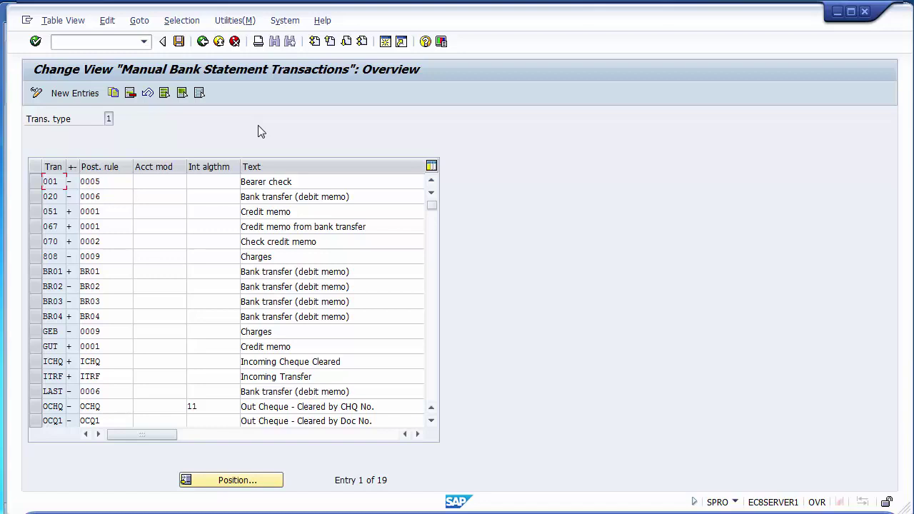
left_click(78, 94)
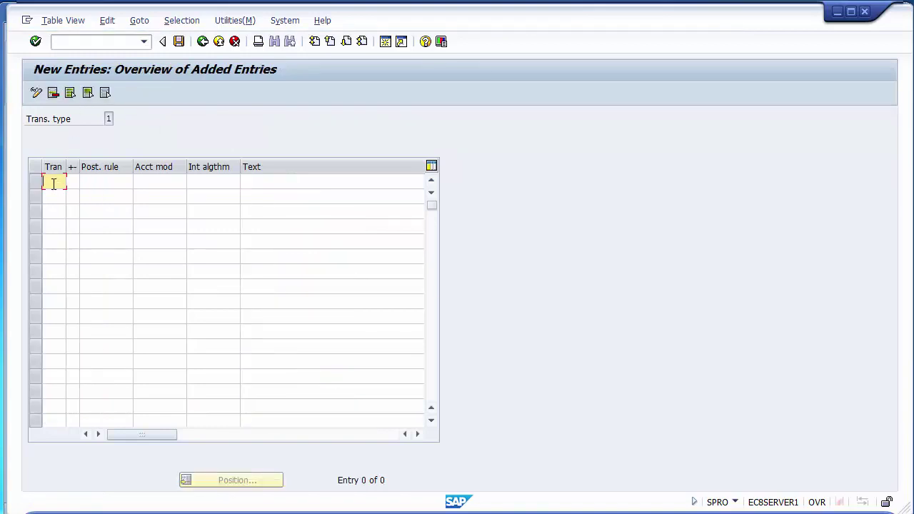
Step: Add manual bank statement transactions Z001 with the sign - and Z002 with the sign +
type("Z001")
key("Return")
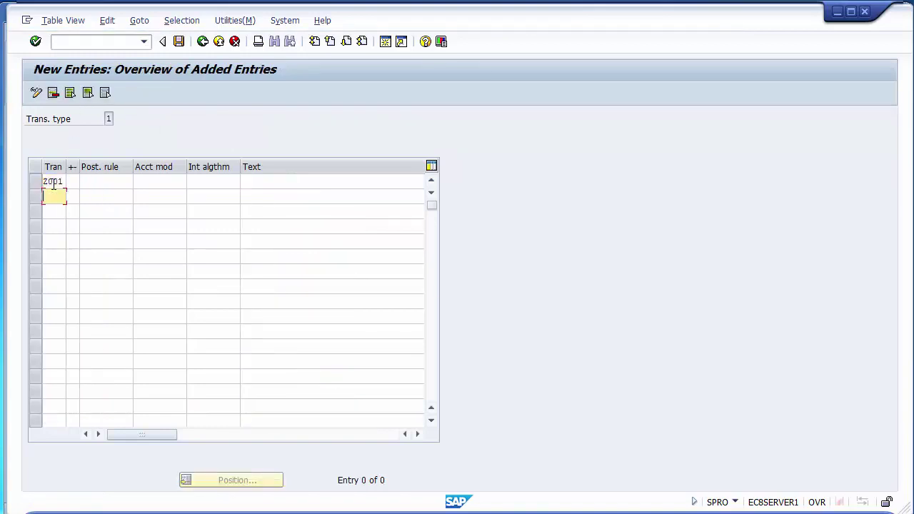
type("Z002")
left_click(72, 181)
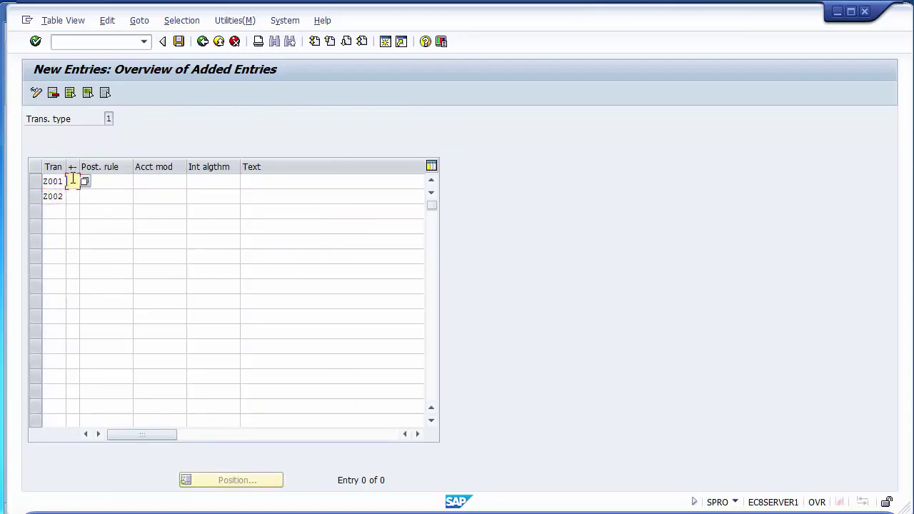
type("-")
key("Return")
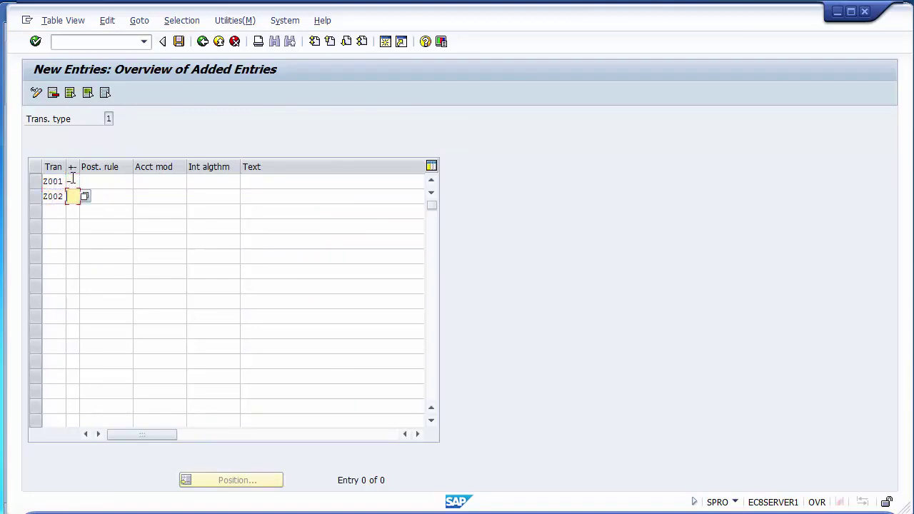
type("+")
Step: Set the description text of transaction Z001 to Outgoing and of Z002 to Incoming
left_click(265, 182)
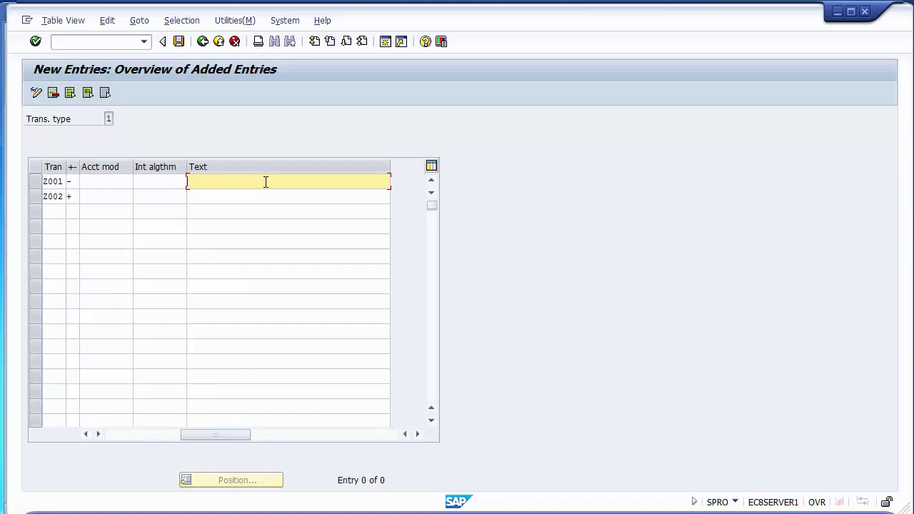
type("I")
key("BackSpace")
type("Out")
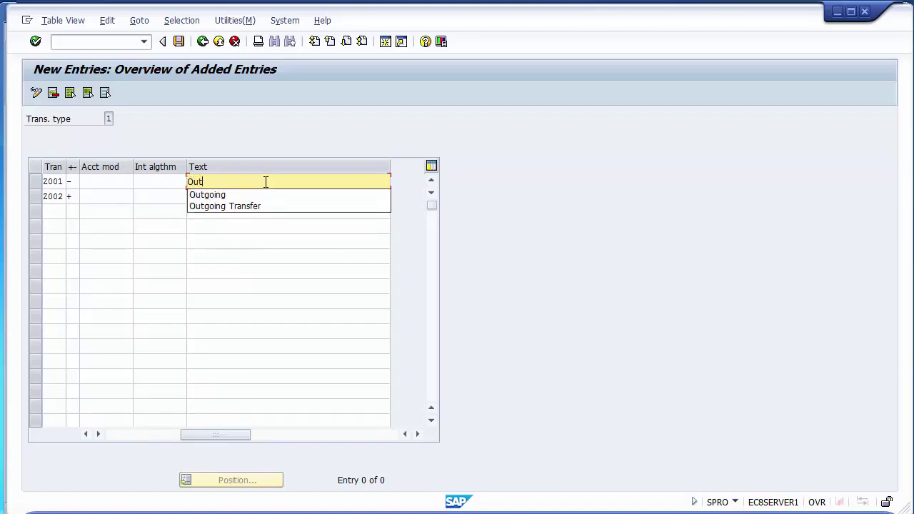
key("Down")
key("Return")
key("Down")
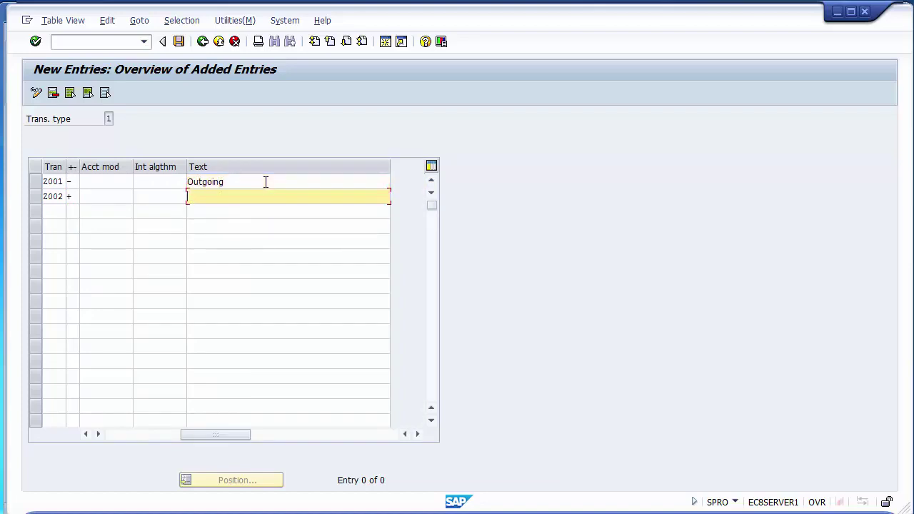
type("In")
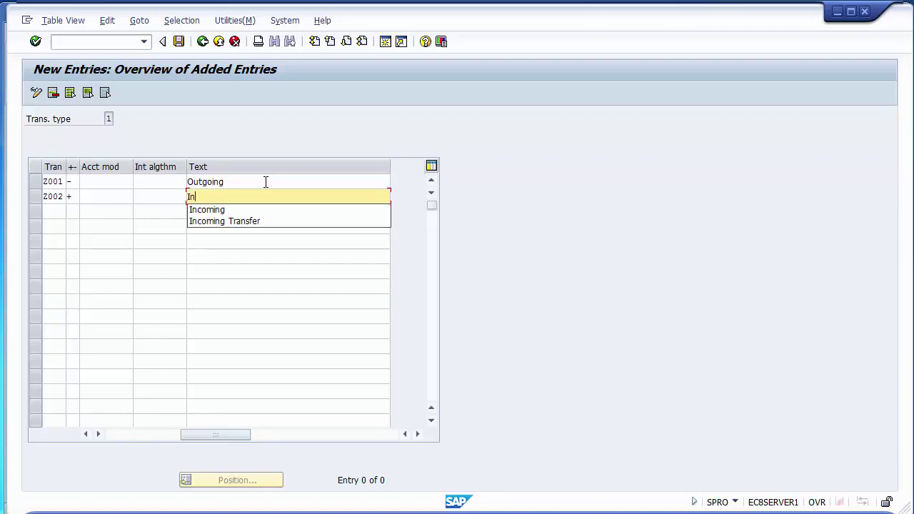
key("Down")
key("Return")
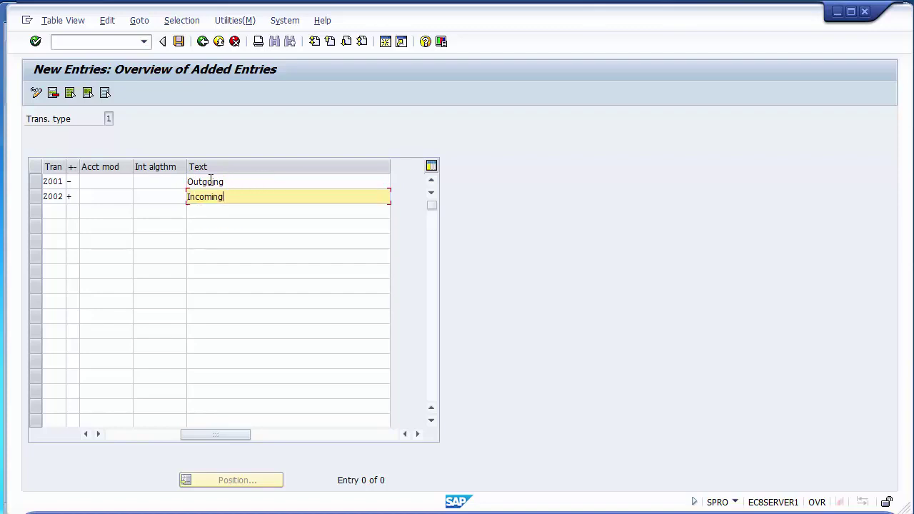
left_click(73, 181)
left_click(70, 197)
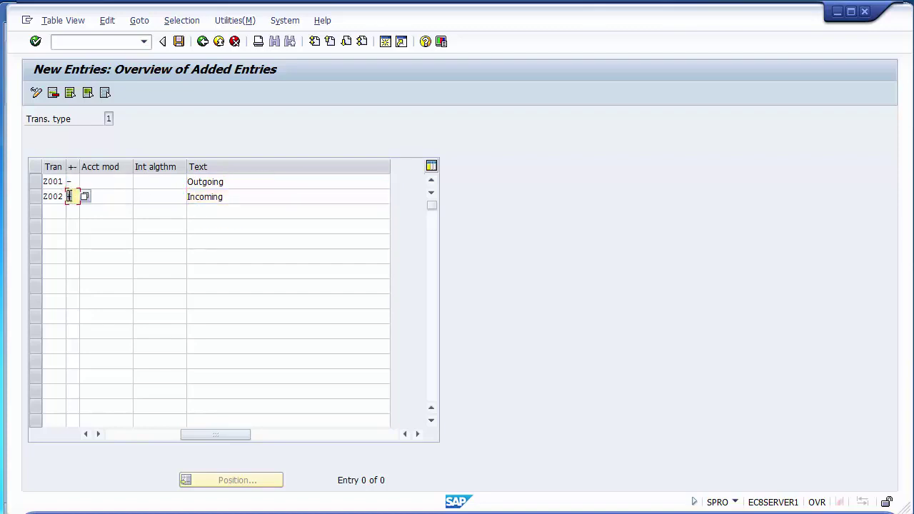
left_click(69, 182)
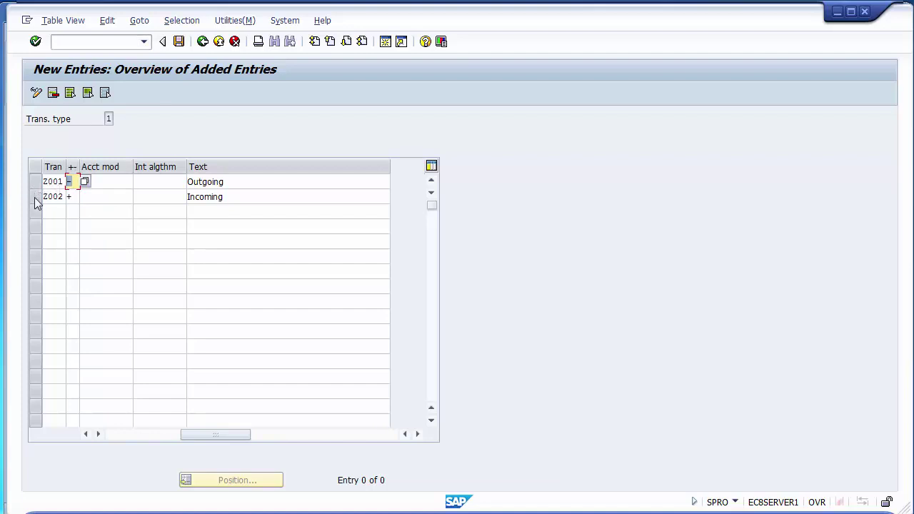
left_click(116, 210)
left_click(106, 181)
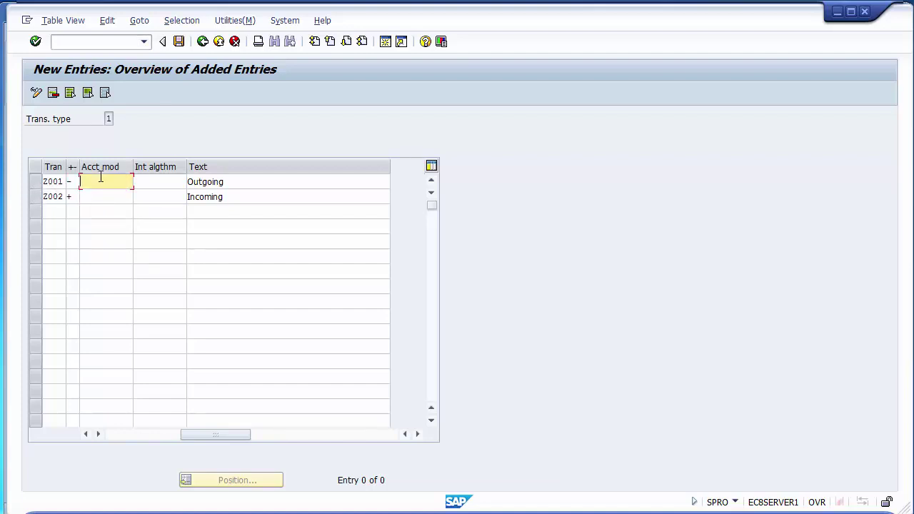
Step: Save the new transactions, check them at the end of the overview list and return to the IMG structure
left_click(178, 42)
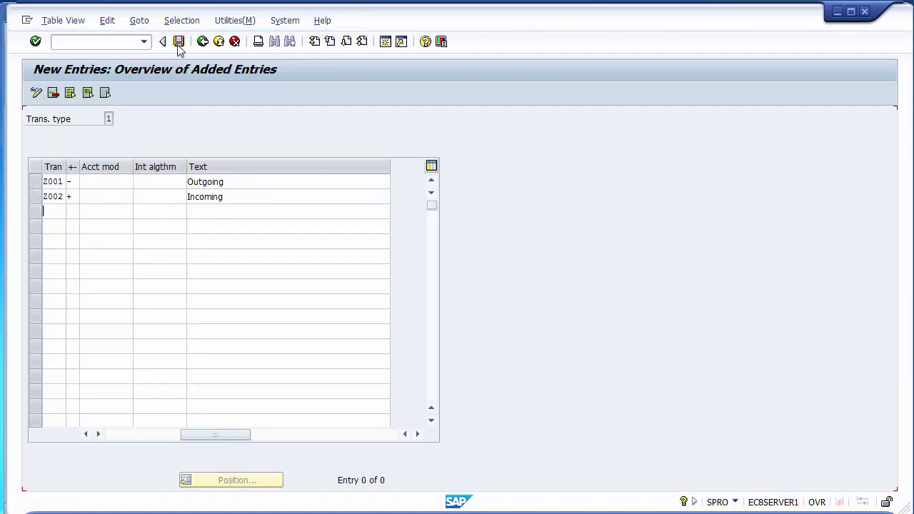
left_click(202, 42)
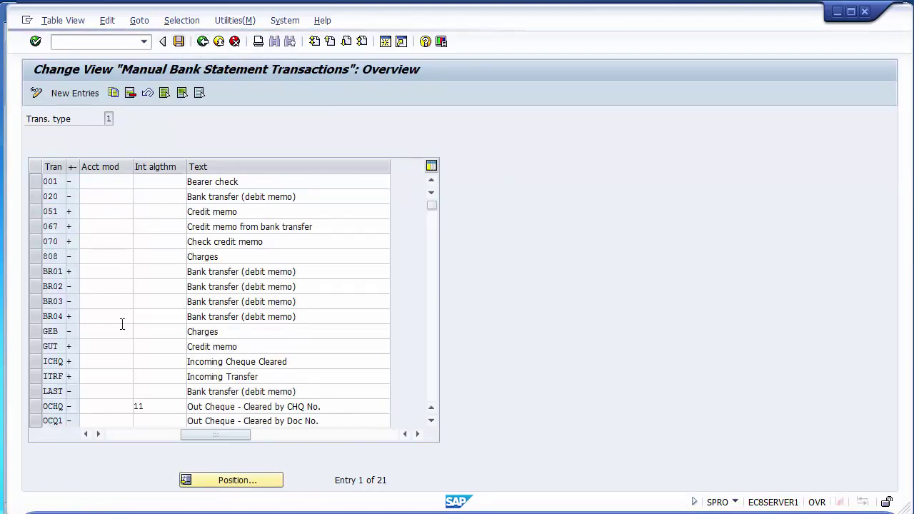
scroll(122, 324, "down", 3)
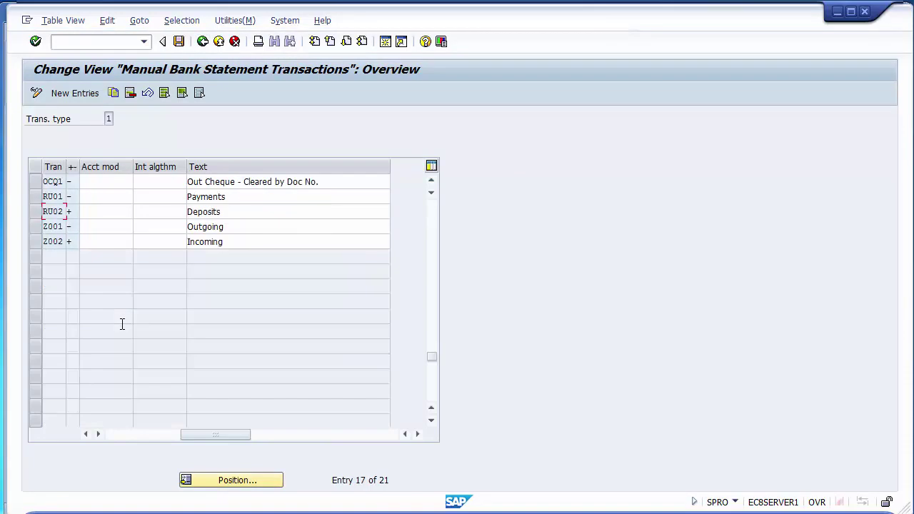
left_click(202, 43)
Step: Switch to PowerPoint, view the slide on defining posting keys and posting rules for manual bank statement, and return to SAP
key("alt+Tab")
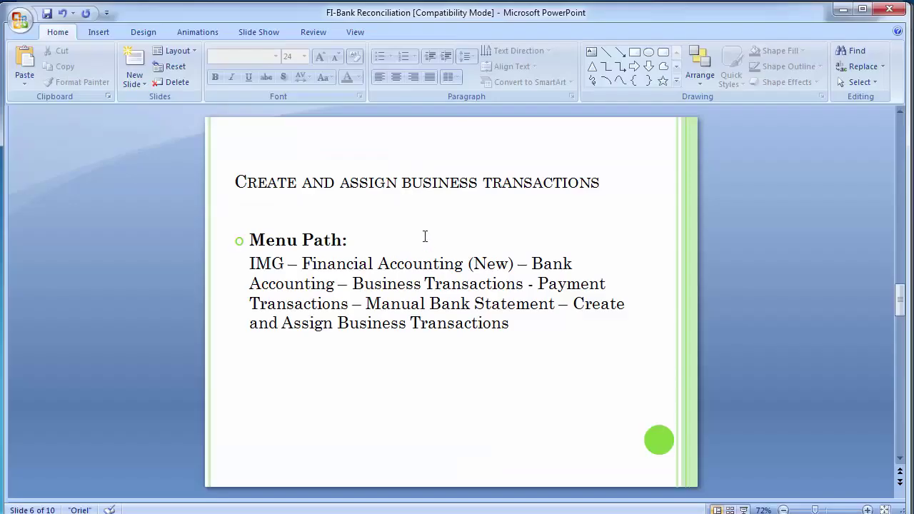
key("Page_Down")
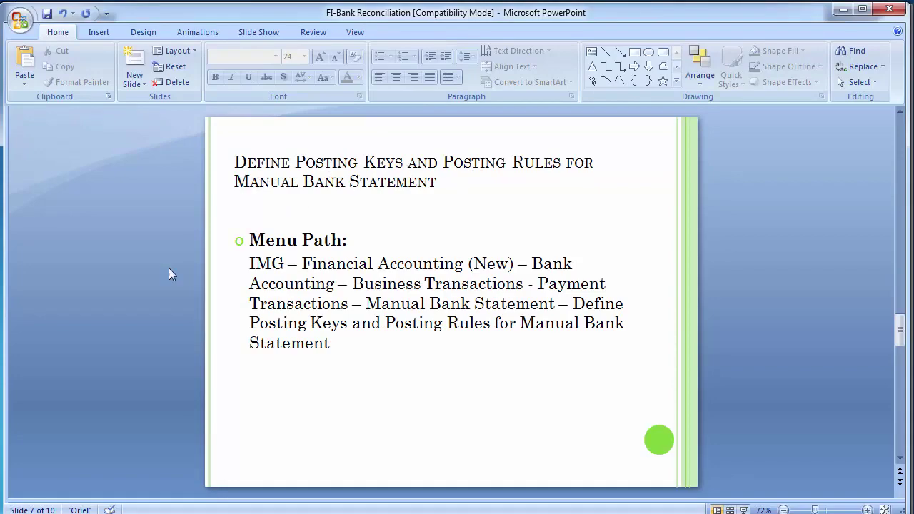
key("alt+Tab")
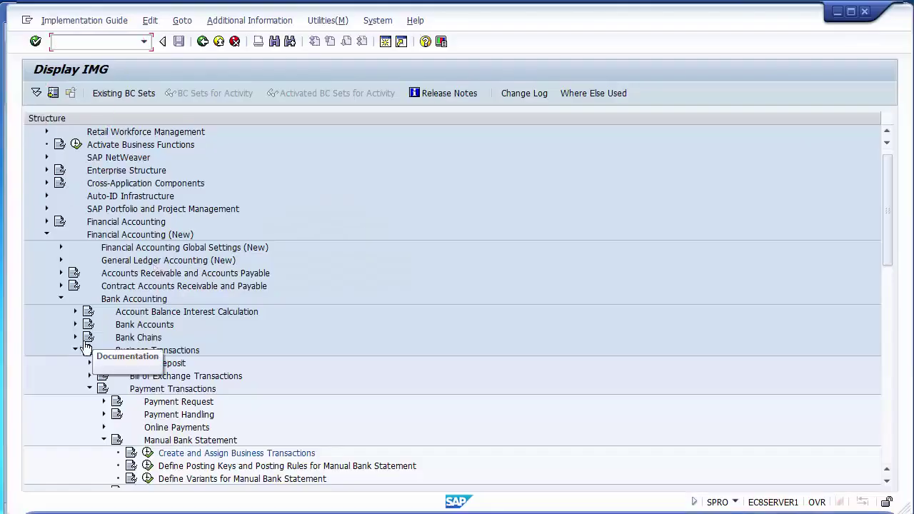
Step: Open the Define Posting Keys and Posting Rules for Manual Bank Statement activity for chart of accounts 1000
left_click(176, 468)
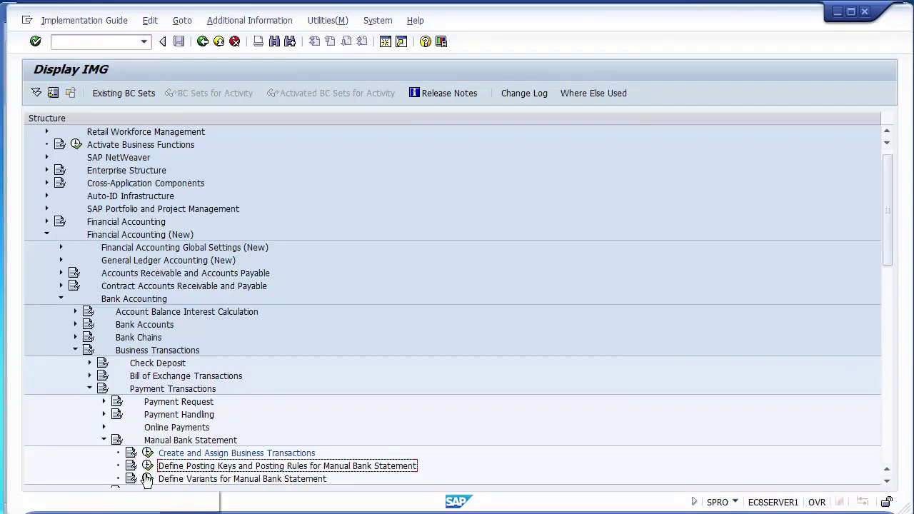
left_click(147, 466)
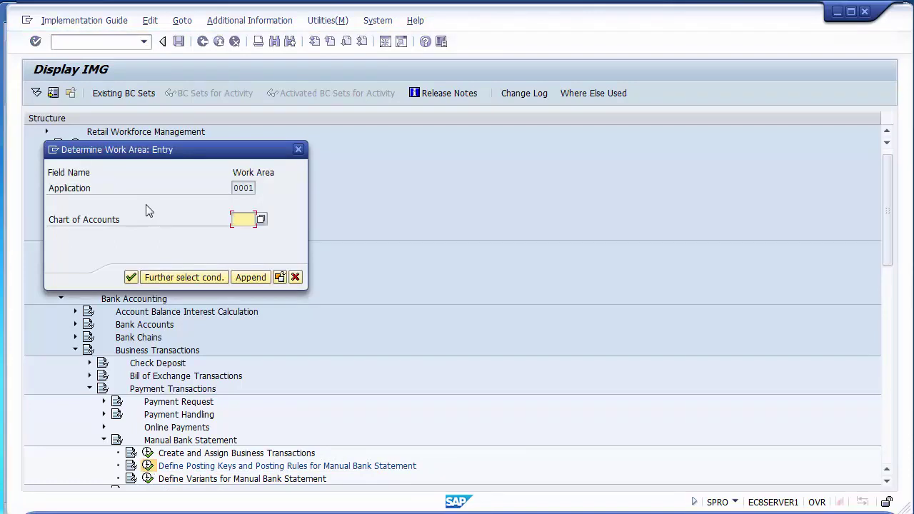
type("1000")
key("Return")
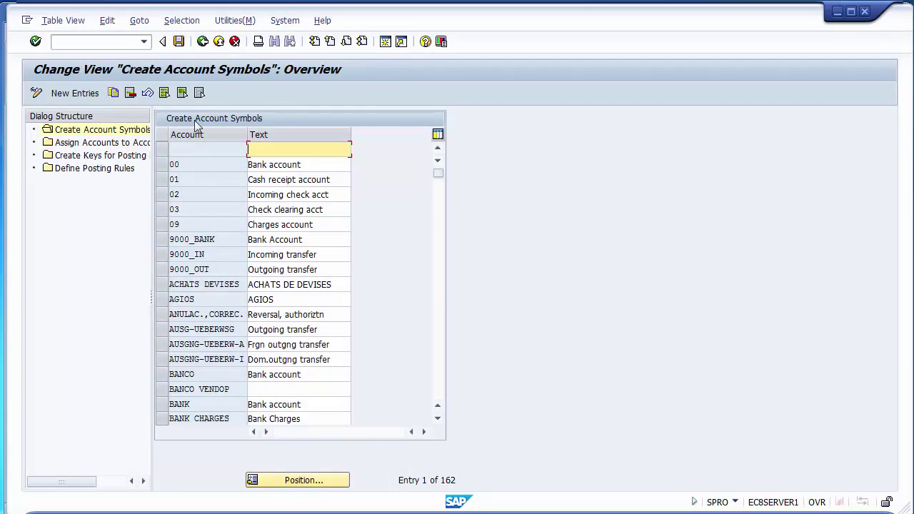
Step: Create new account symbols Z000, Z001 and Z002
left_click(441, 392)
left_click(441, 391)
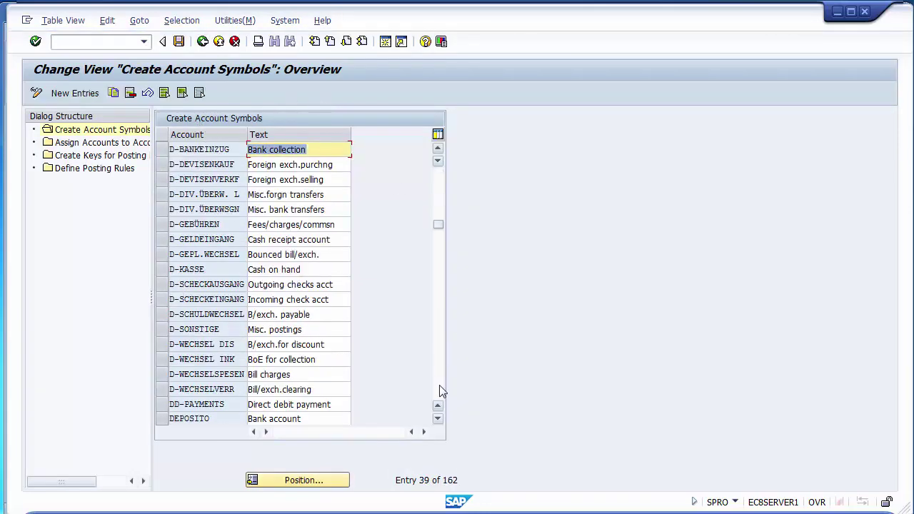
left_click(439, 262)
left_click(438, 262)
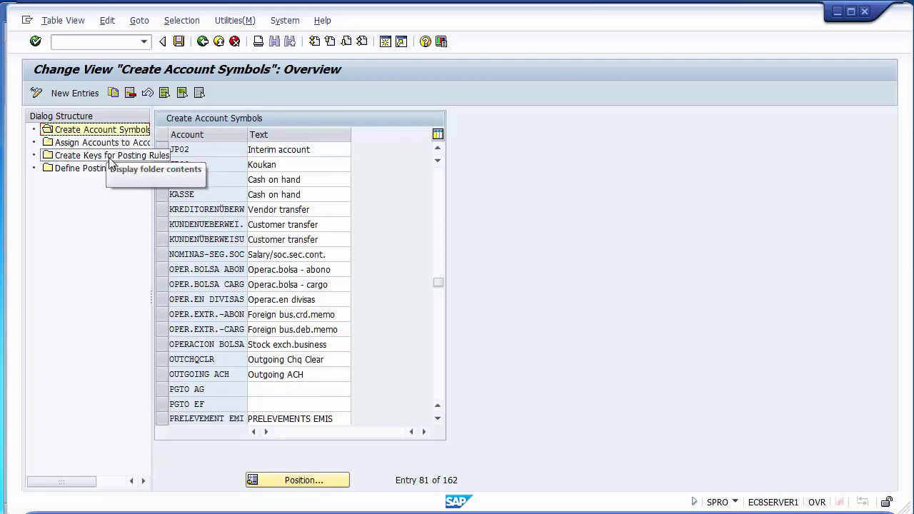
left_click(75, 93)
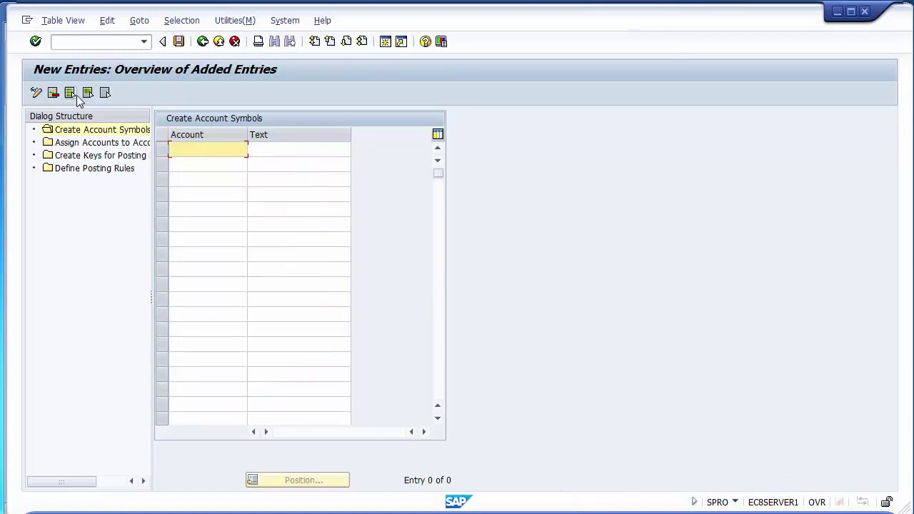
type("Z000")
key("Down")
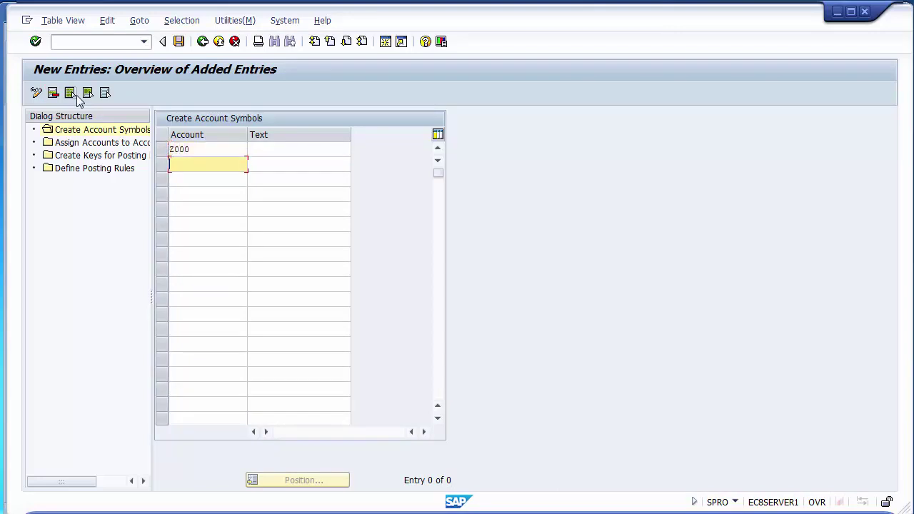
type("Z001")
key("Down")
type("Z002")
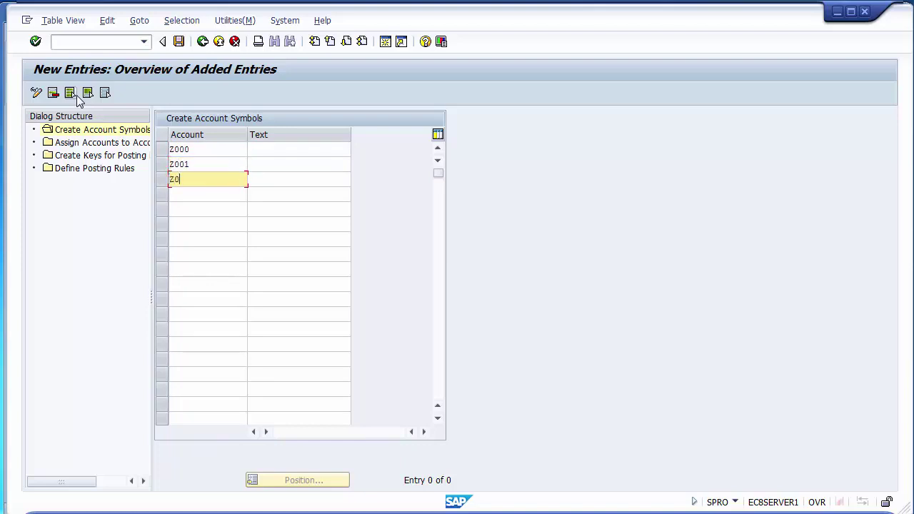
Step: Set the texts of account symbols Z000, Z001 and Z002 to Main Bank, Outgoing A/C and Incoming A/C
left_click(265, 150)
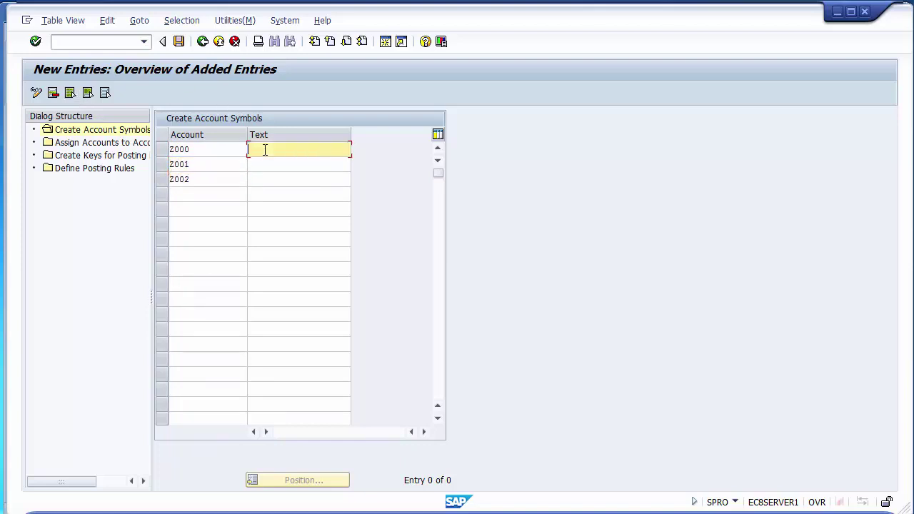
type("Mai")
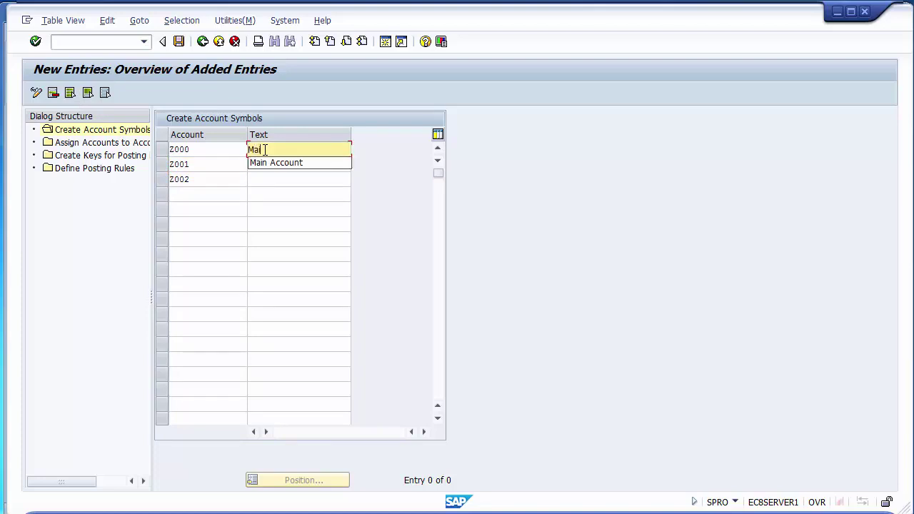
type("n Bank")
key("Down")
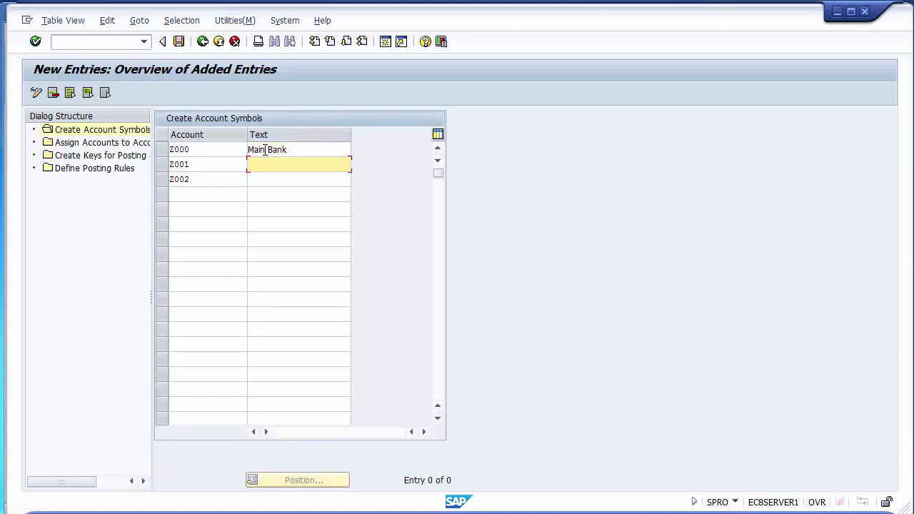
type("Outgoi")
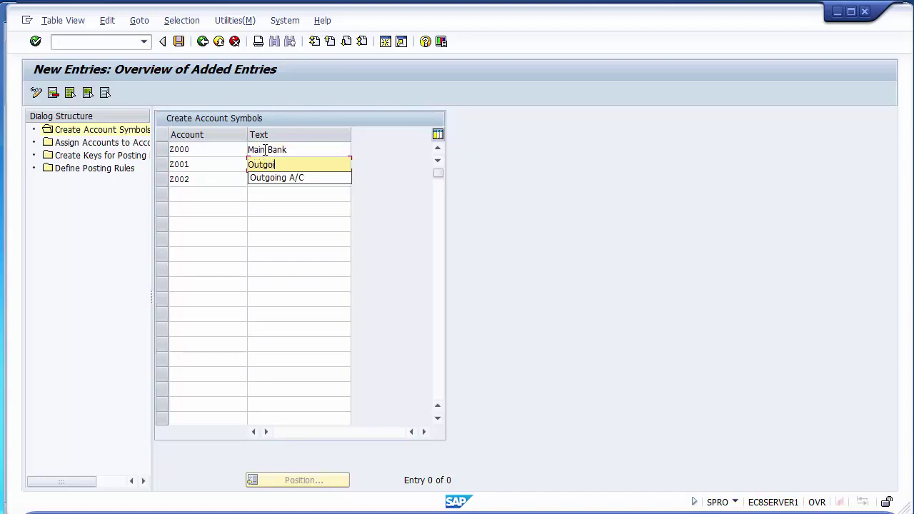
type("ng")
key("Down")
key("Return")
key("Down")
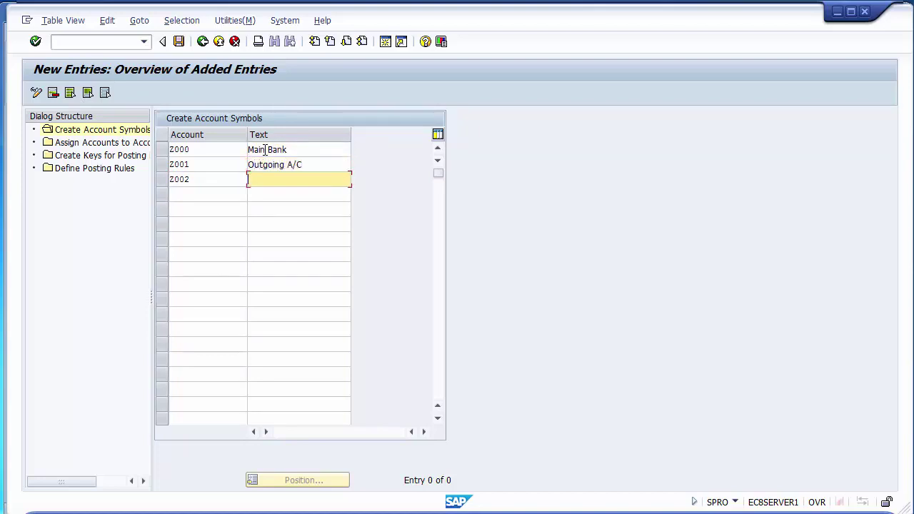
type("In")
key("Down")
key("Return")
Step: Save the account symbols under the FICO Configurations customizing request and open the Assign Accounts to Account Symbol view
left_click(179, 42)
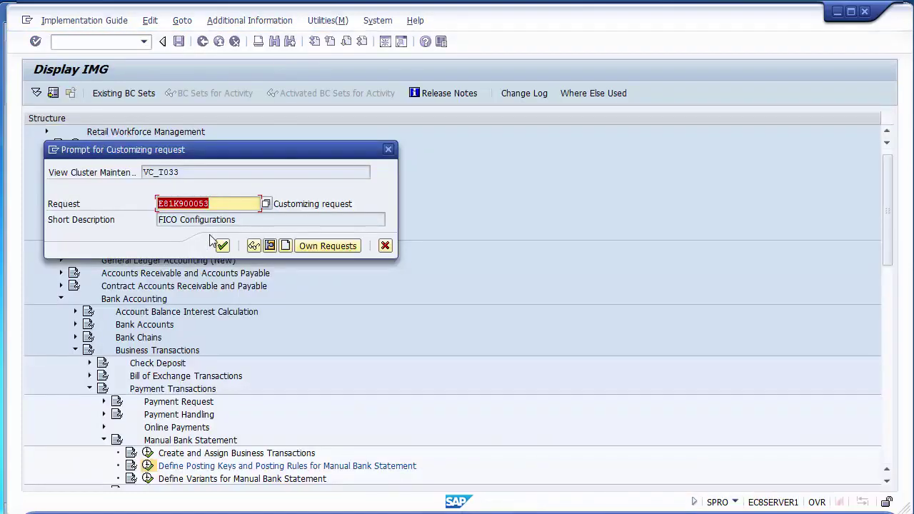
left_click(222, 246)
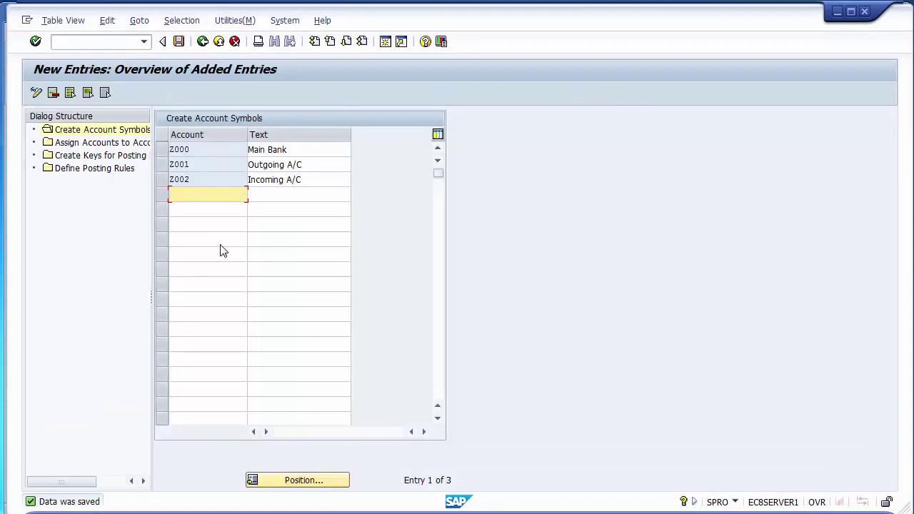
left_click(114, 145)
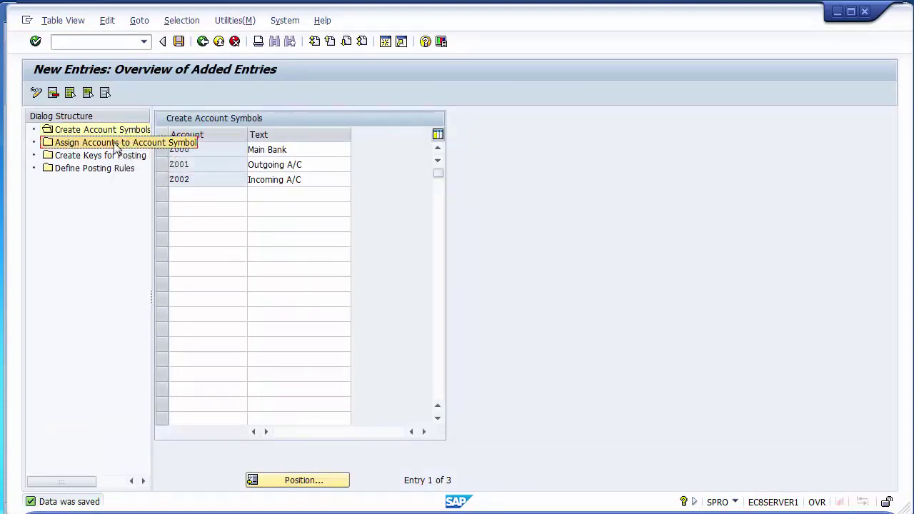
double_click(76, 147)
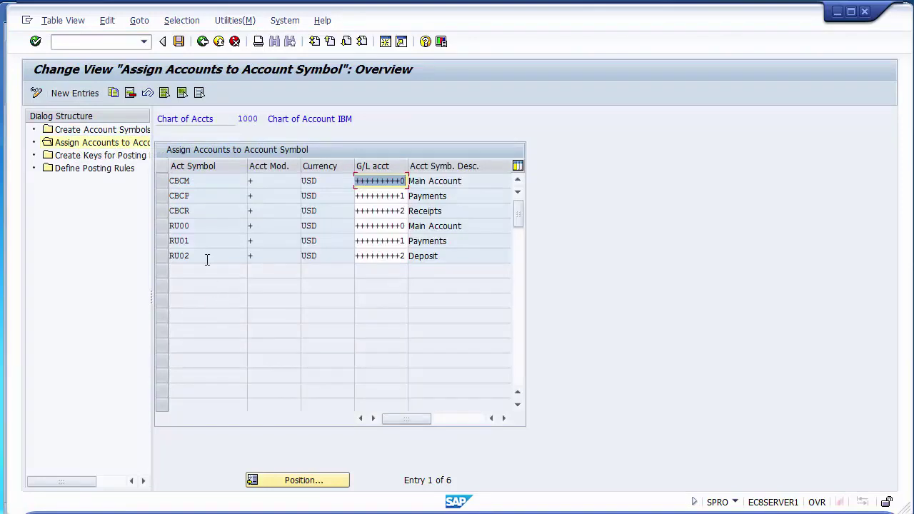
Step: Add new account assignment entries for account symbols Z000, Z001 and Z002
left_click(92, 96)
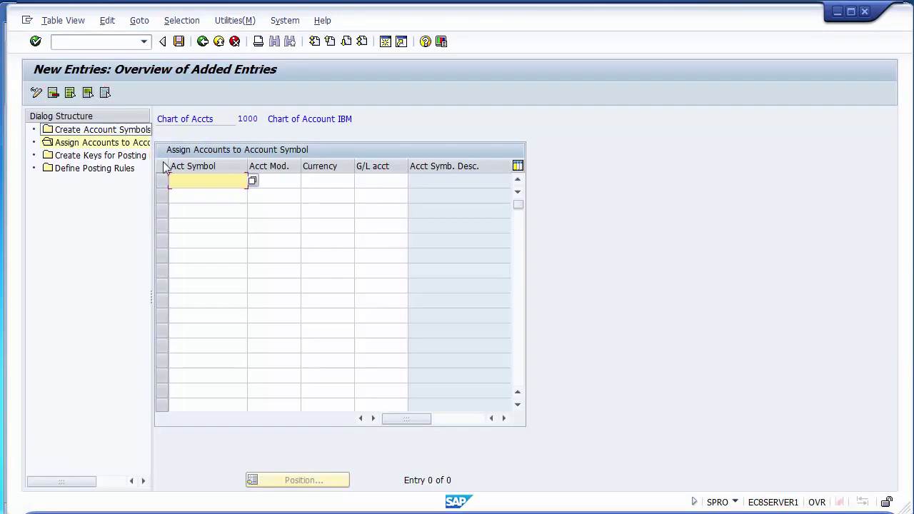
type("Z")
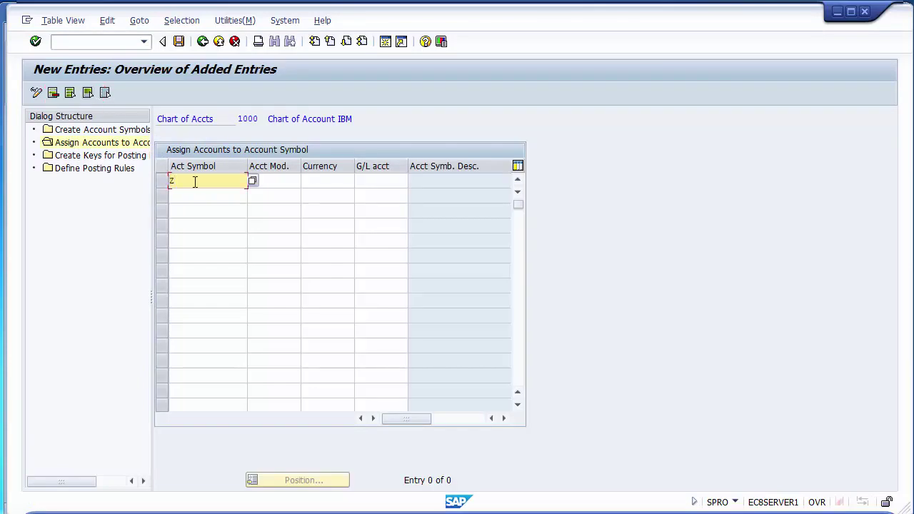
type("000")
left_click(200, 197)
type("Z")
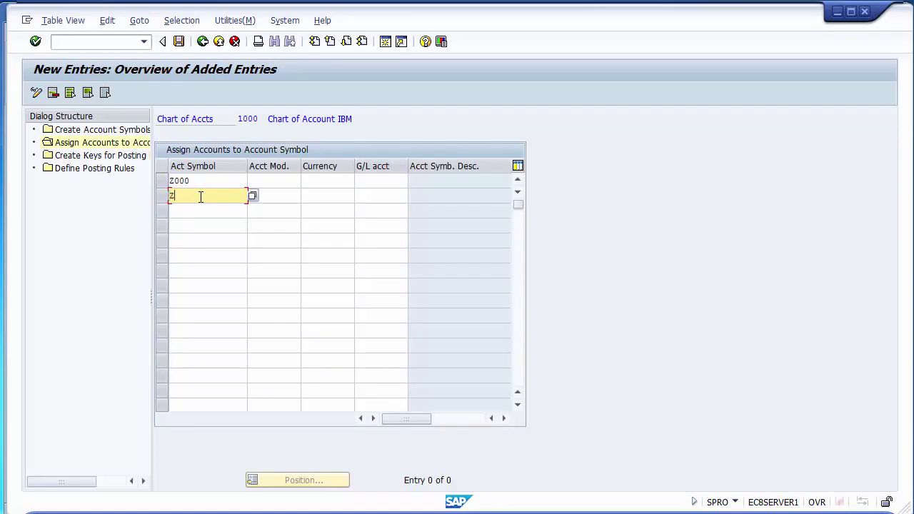
type("001")
key("Return")
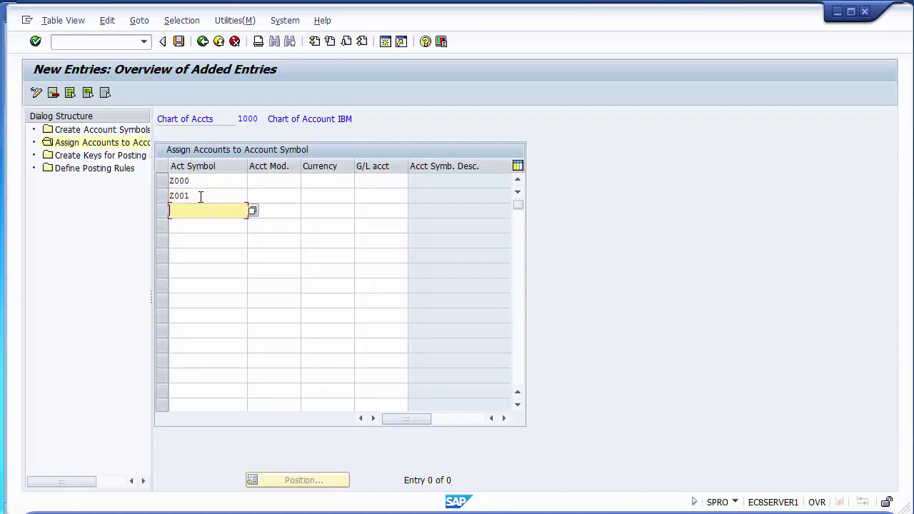
type("Z002")
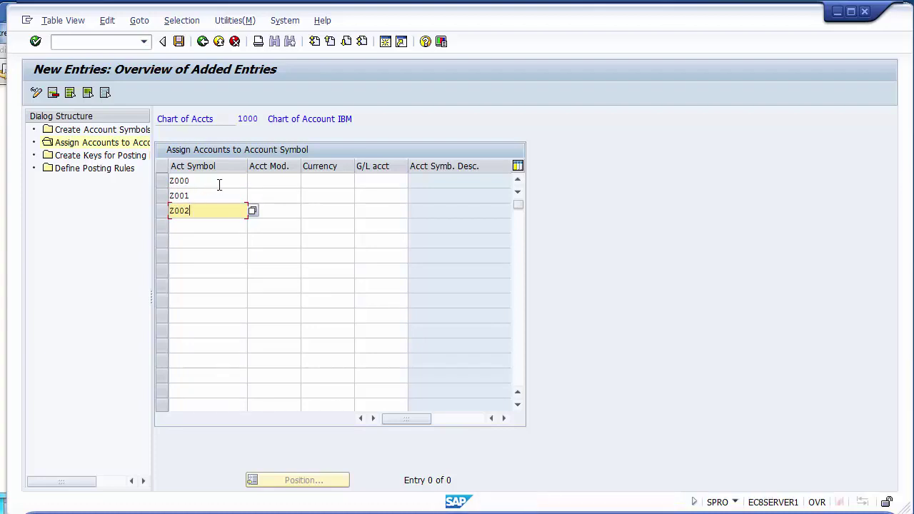
Step: Set the account modifier to + for symbols Z000, Z001 and Z002
left_click(219, 184)
left_click(275, 181)
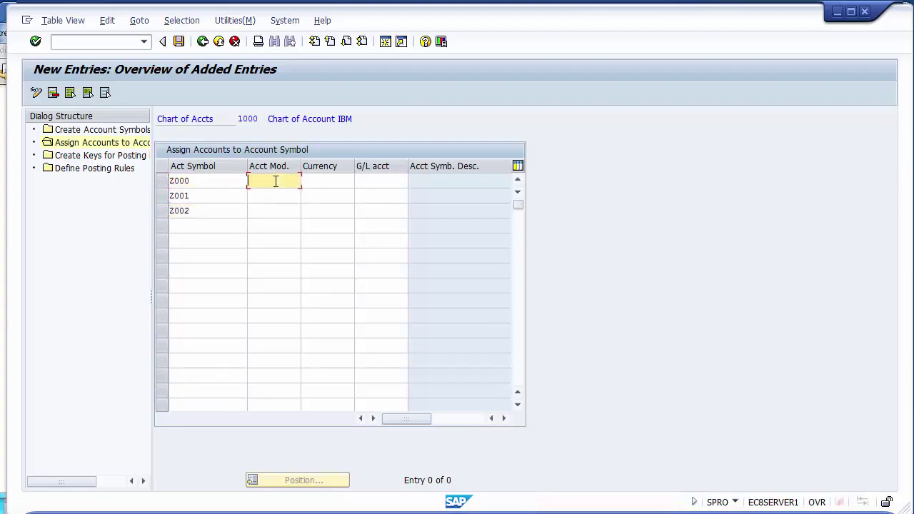
type("+")
key("Down")
key("Down")
type("+")
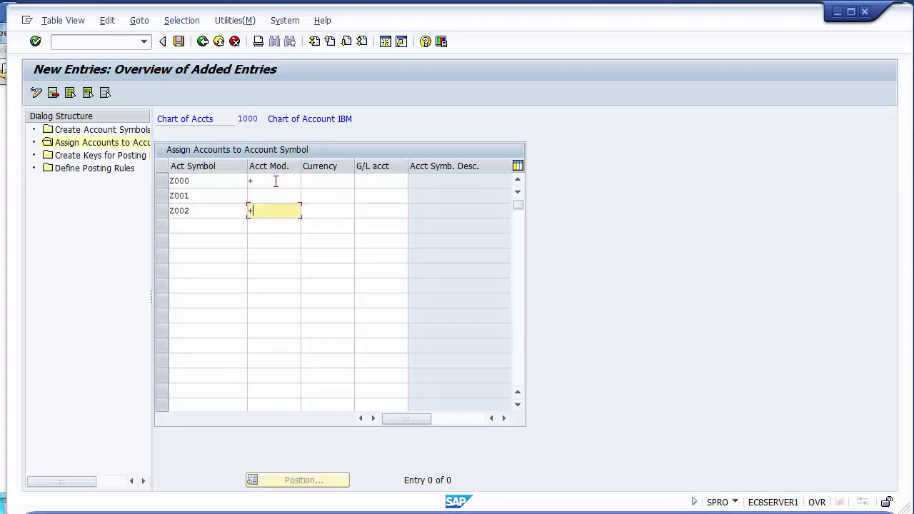
key("Up")
type("+")
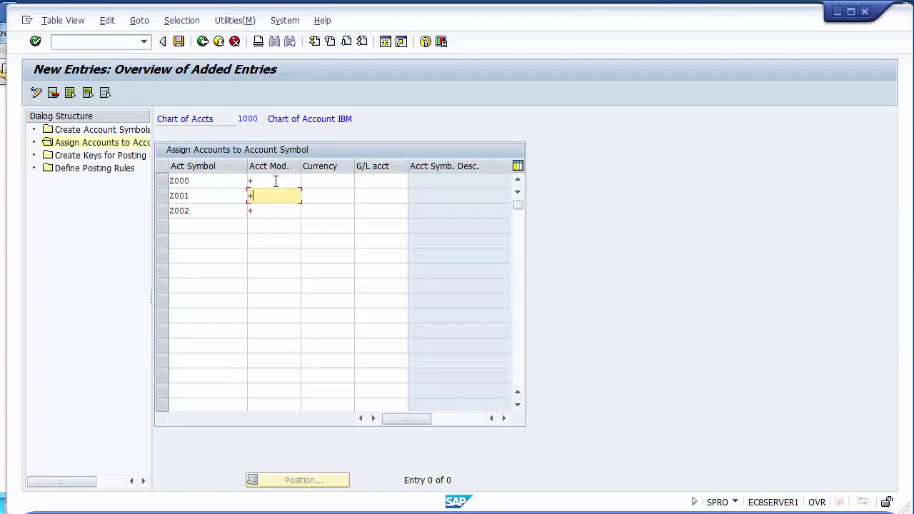
Step: Set the currency of account symbols Z000 and Z001 to USD and confirm the entries
key("Up")
key("Tab")
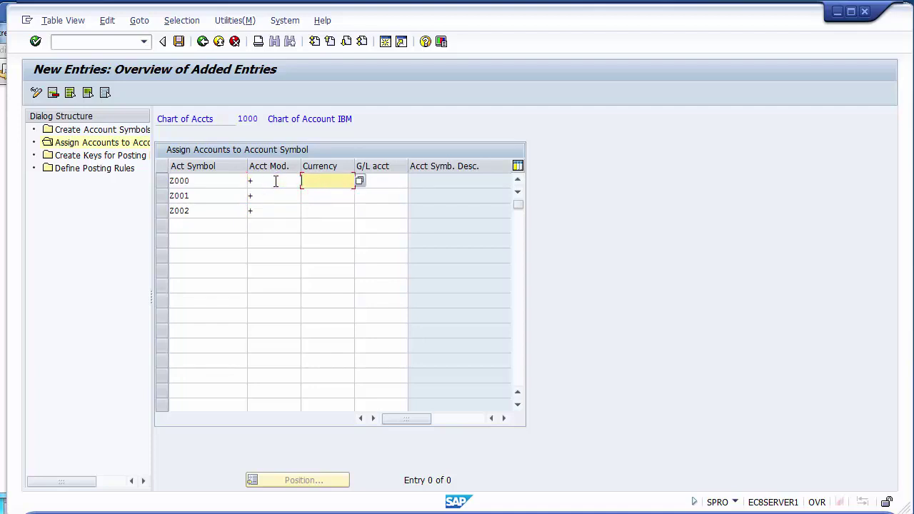
type("USD")
key("Down")
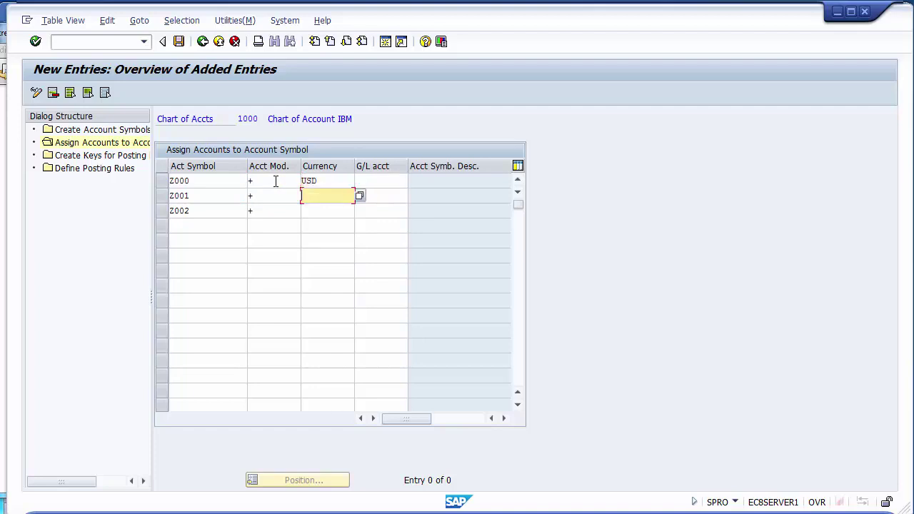
type("USD")
key("Return")
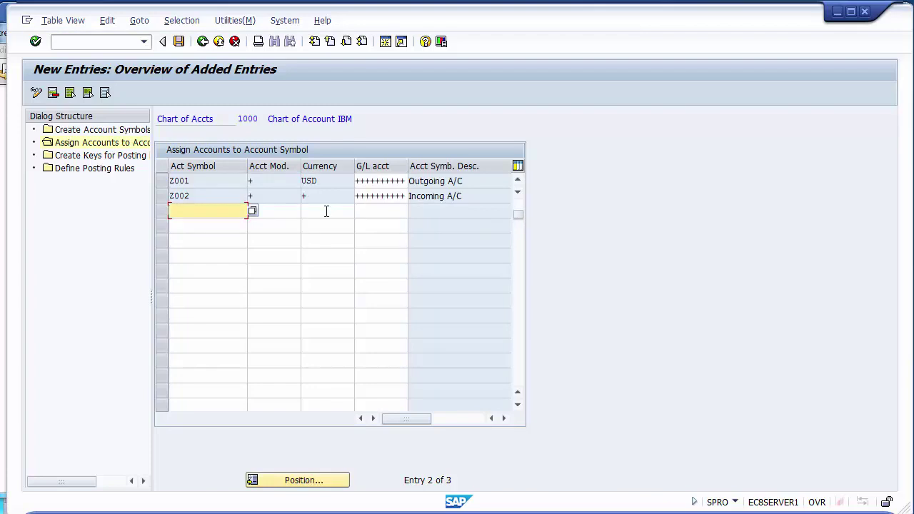
Step: Delete the Z002 assignment entry and re-enter Z002 with account modifier + and currency USD
left_click(517, 180)
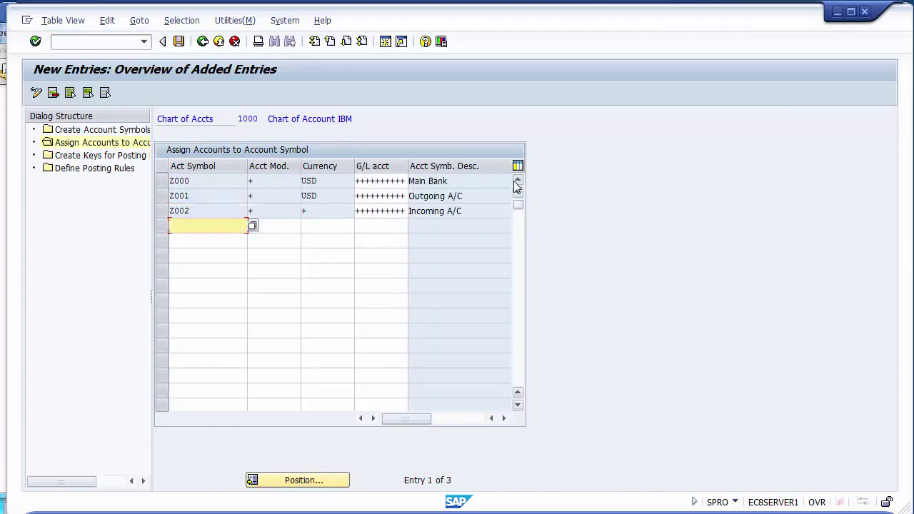
left_click(162, 212)
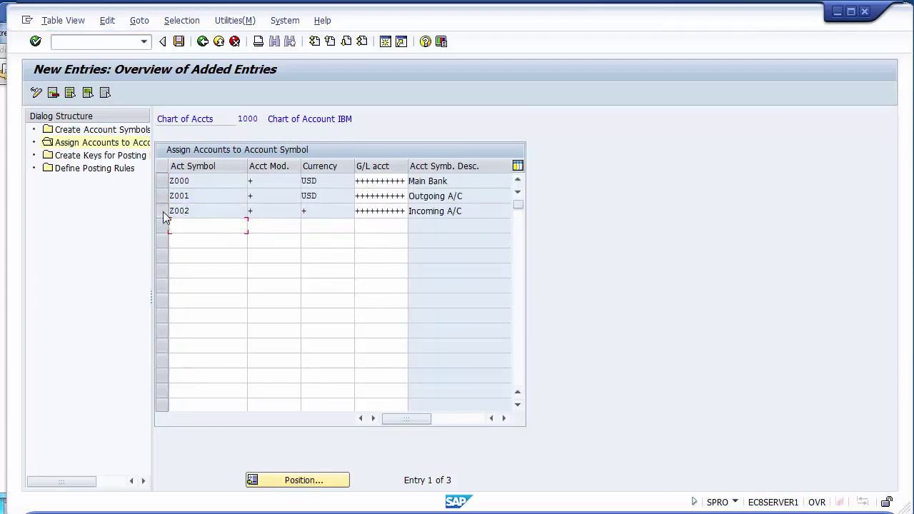
left_click(53, 93)
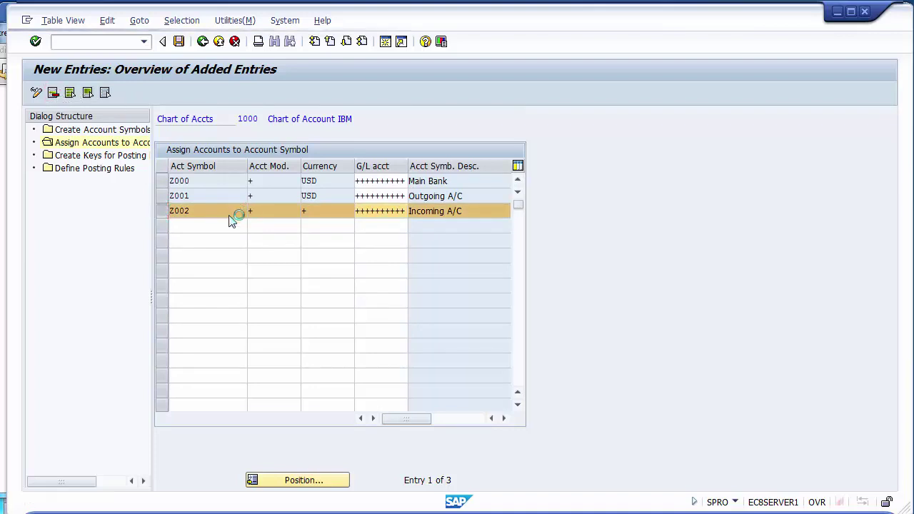
type("Z")
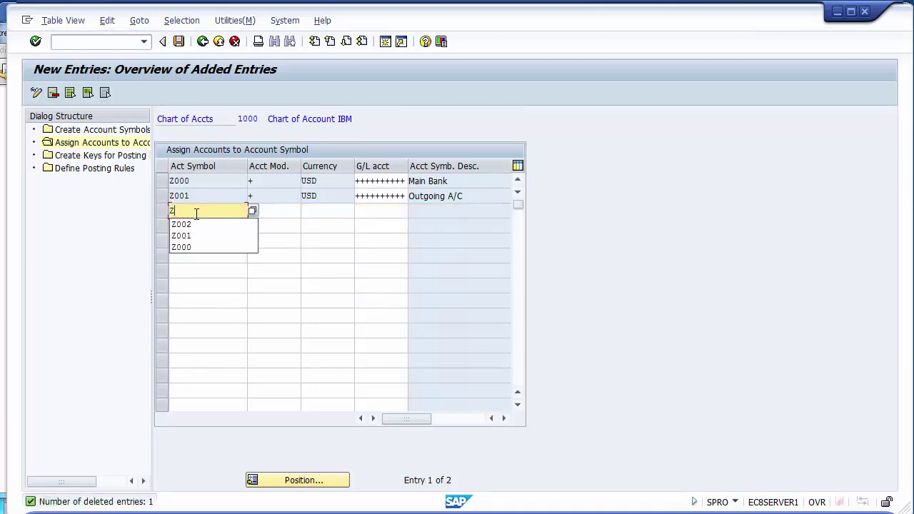
type("002")
key("Tab")
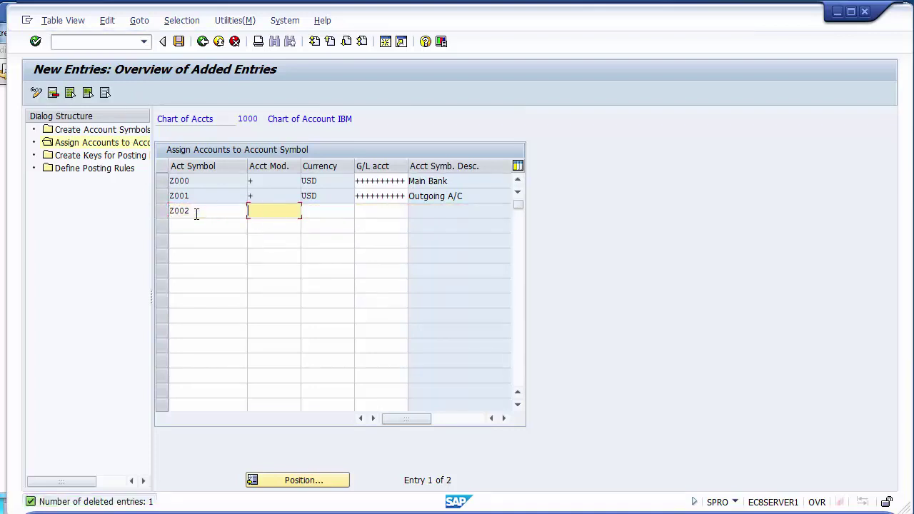
type("+")
key("Tab")
type("USD")
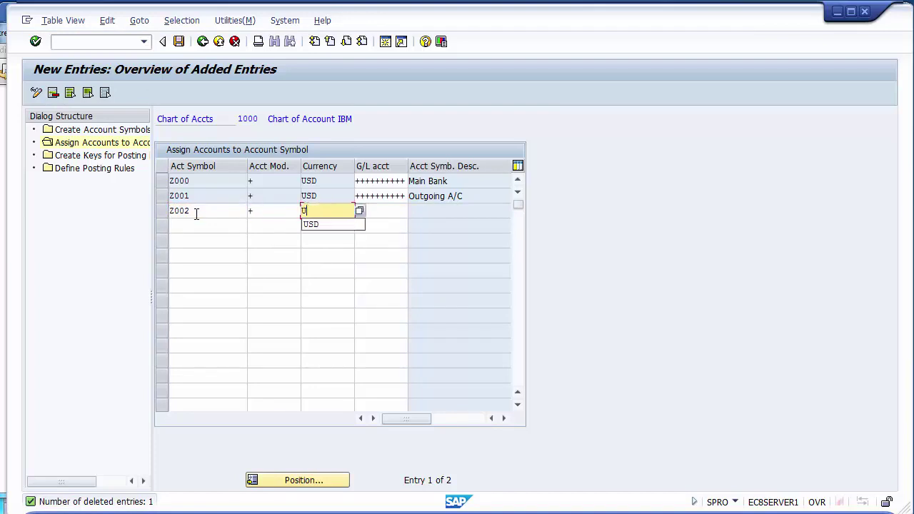
Step: Set the G/L account masks to +++++++++0 for Z000, +++++++++1 for Z001 and +++++++++2 for Z002
left_click(403, 182)
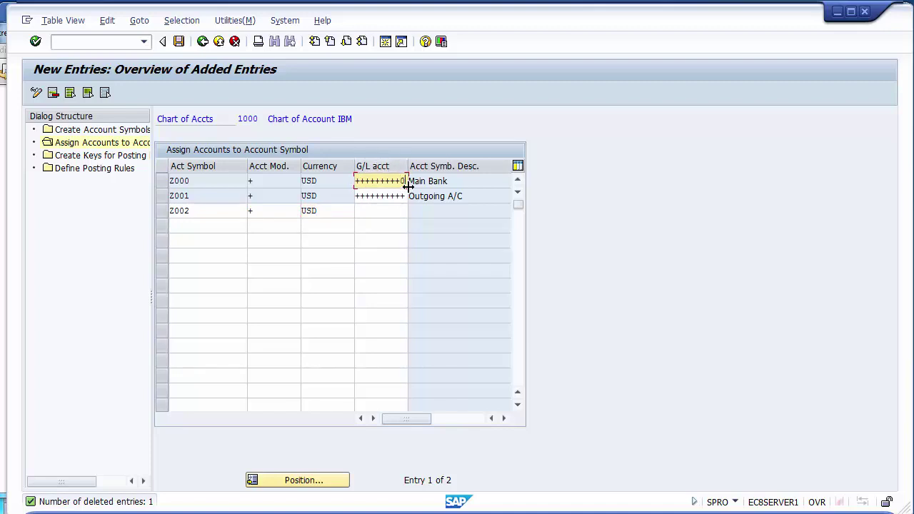
key("Down")
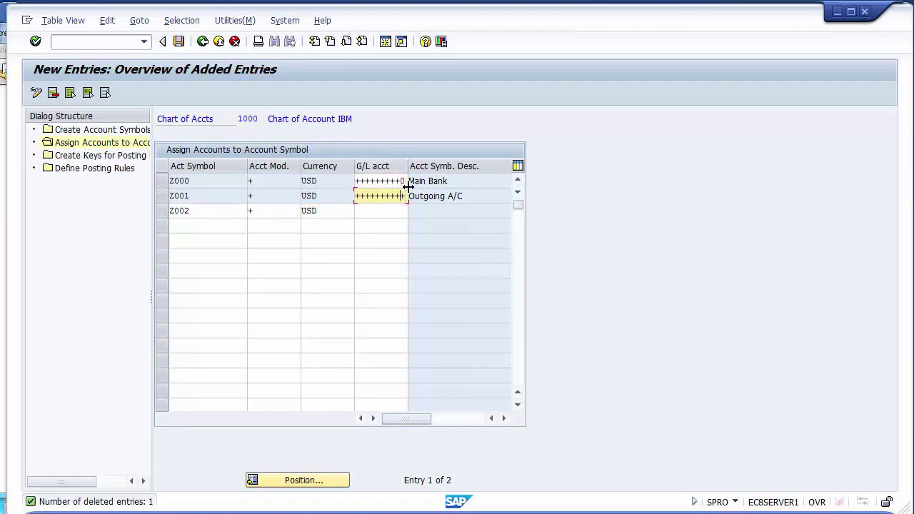
type("1")
key("Down")
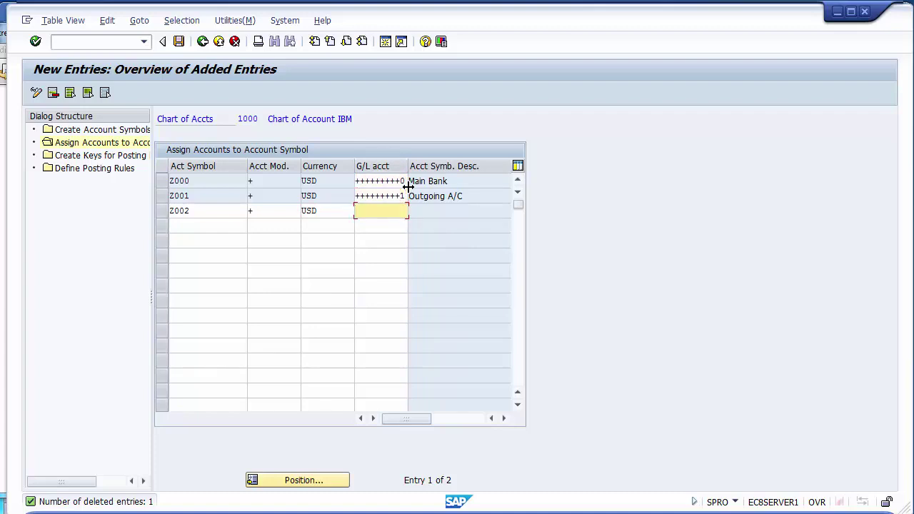
type("++++++++++")
key("Return")
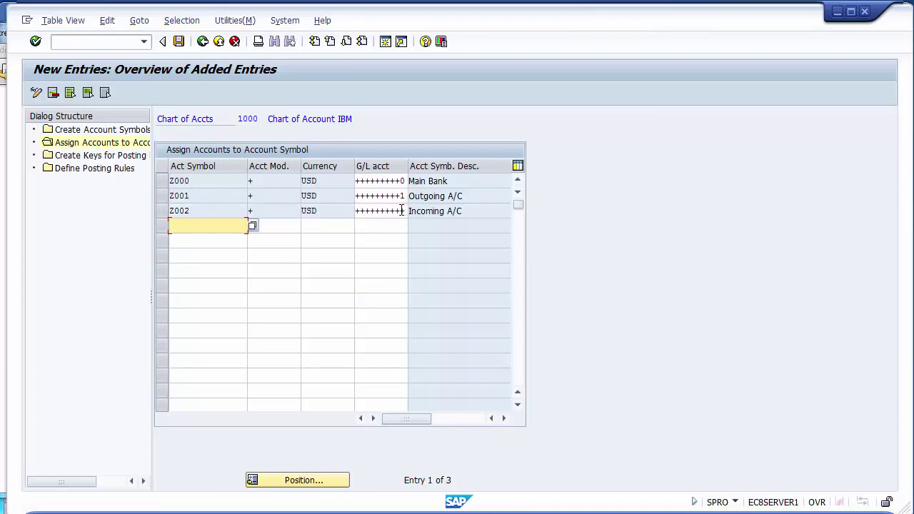
left_click(401, 211)
type("2")
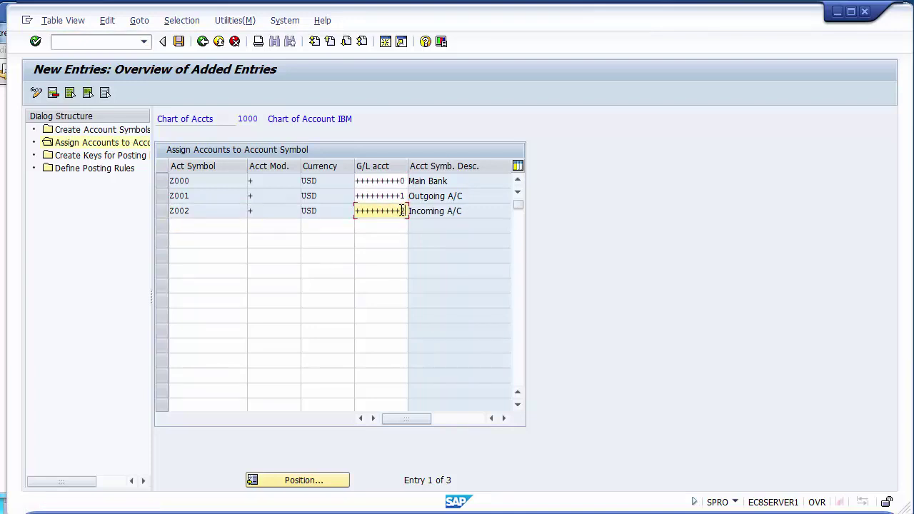
Step: Review how the masked G/L accounts of symbols Z000, Z001 and Z002 differ in their last digit
left_click(202, 183)
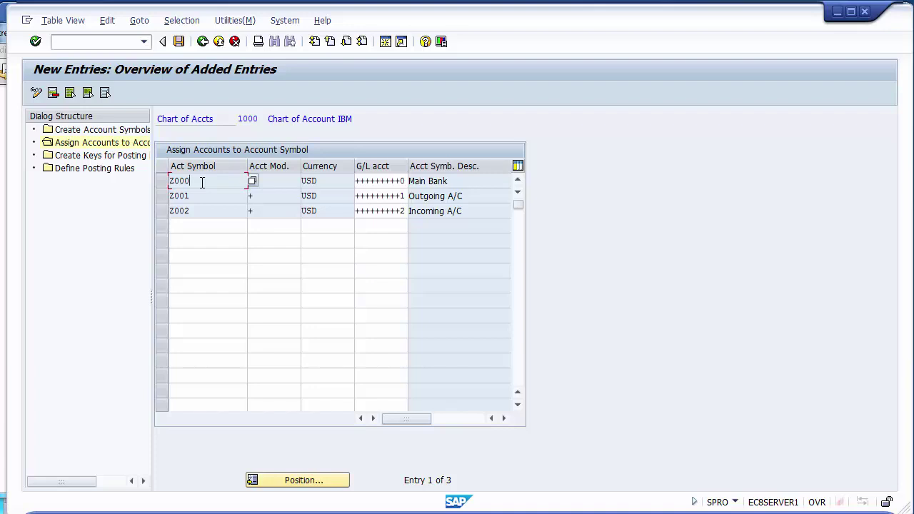
left_click(401, 181)
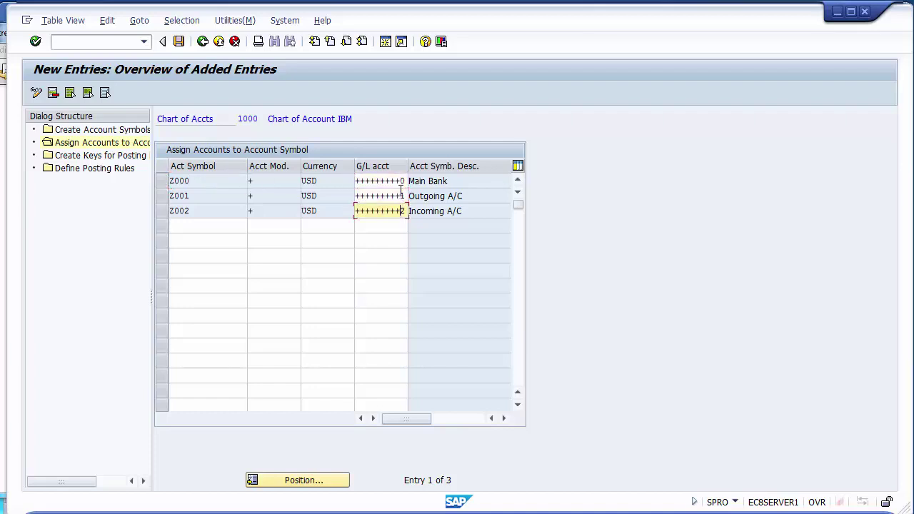
left_click(402, 195)
left_click(401, 210)
left_click(401, 181)
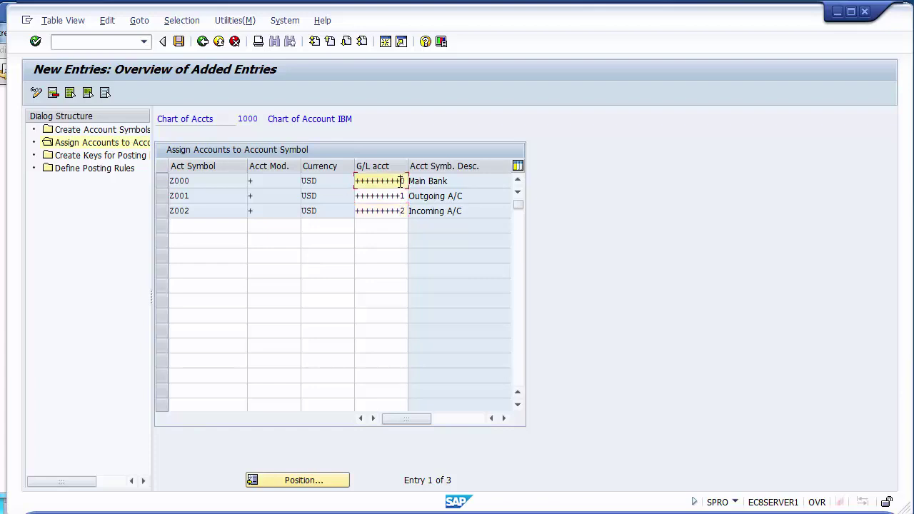
left_click_drag(401, 181, 360, 181)
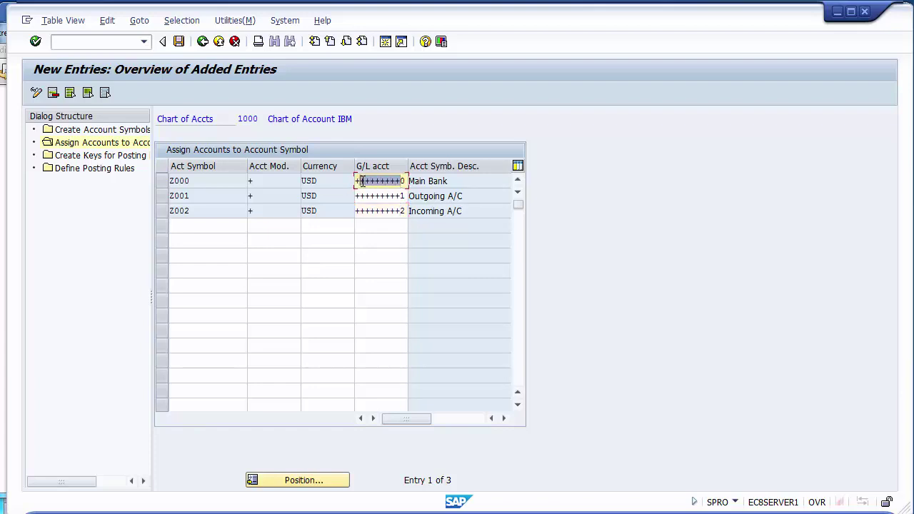
left_click(401, 196)
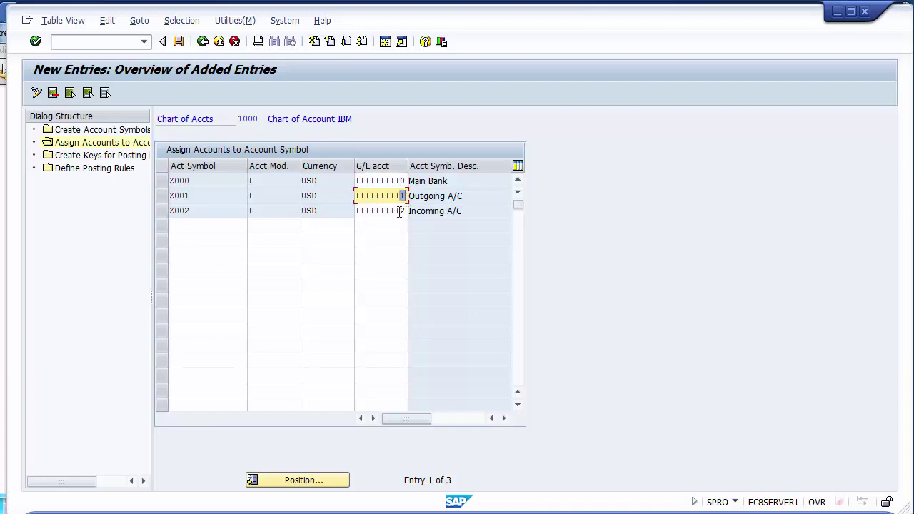
left_click(400, 211)
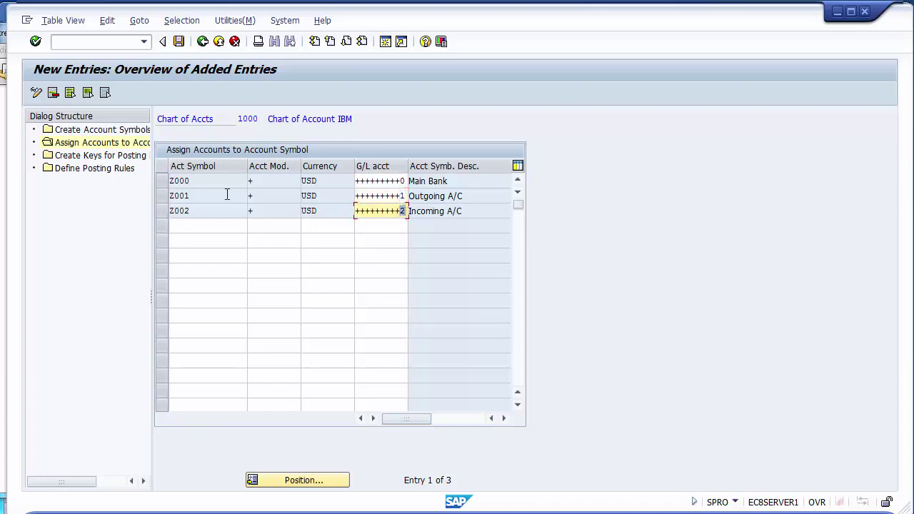
Step: Open transaction FBL3N in a new session, enter company code 1200 and list the G/L accounts in chart of accounts 1000
left_click(103, 44)
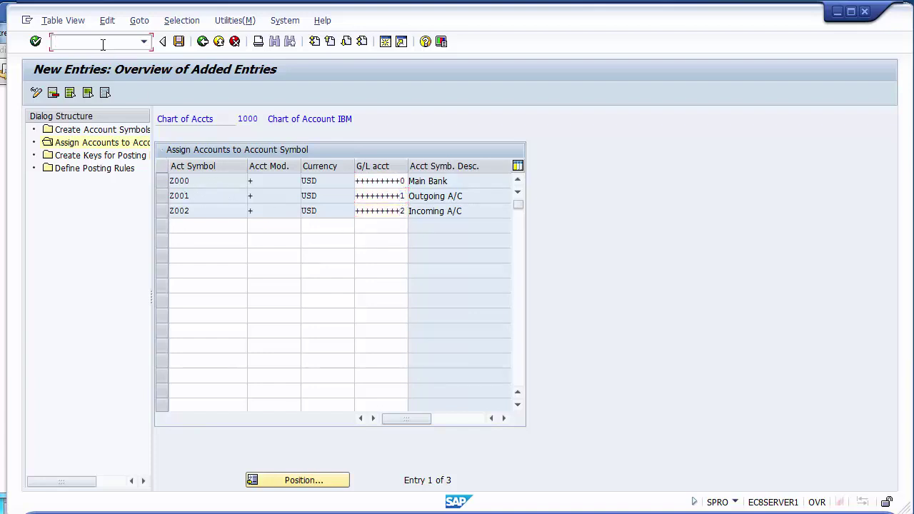
type("/ofbl3n")
key("Return")
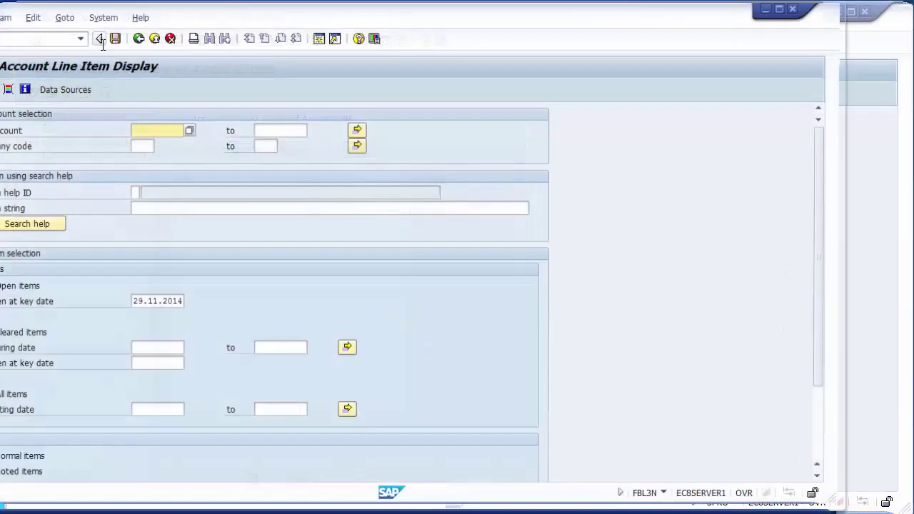
left_click(140, 145)
type("1200")
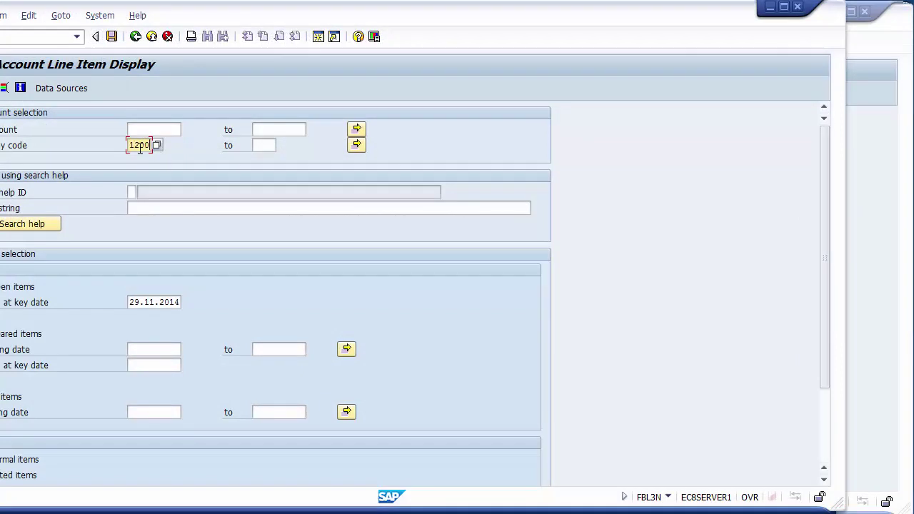
key("Return")
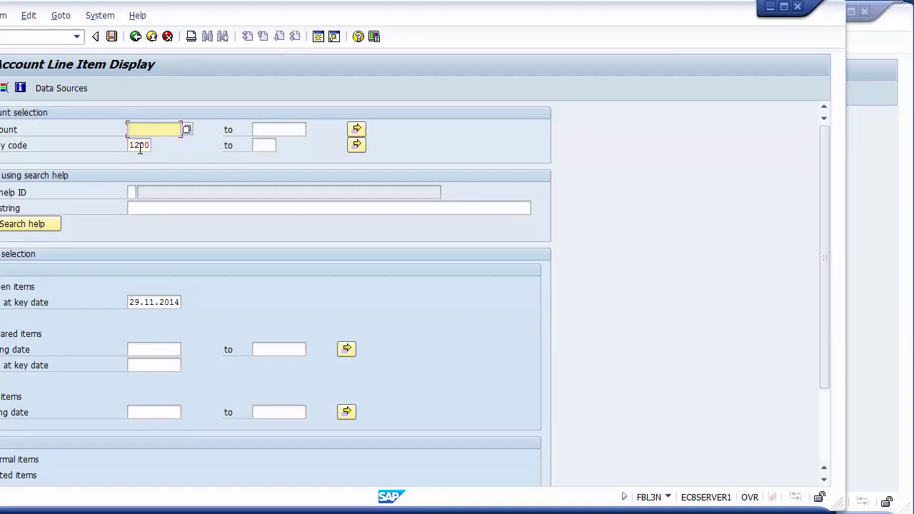
key("F8")
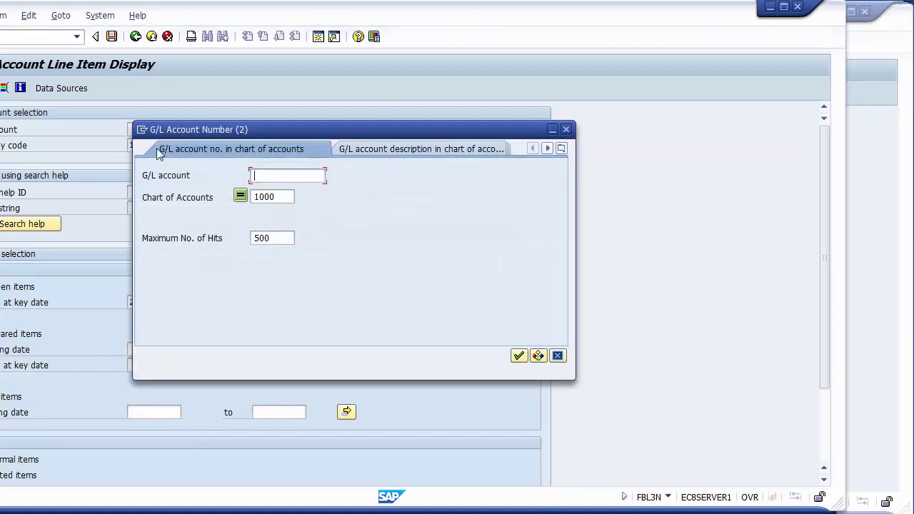
left_click(519, 356)
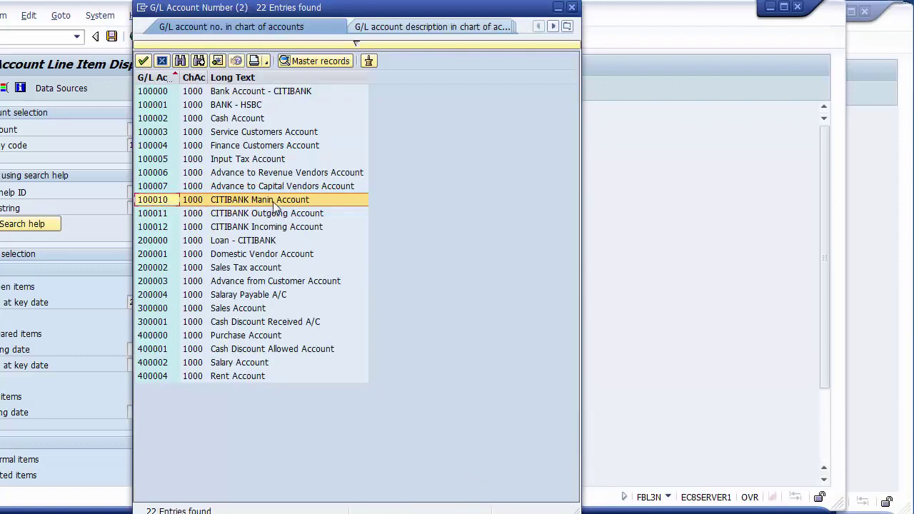
Step: Examine the numbers of the CITIBANK main, outgoing and incoming accounts in the G/L account list
left_click(239, 220)
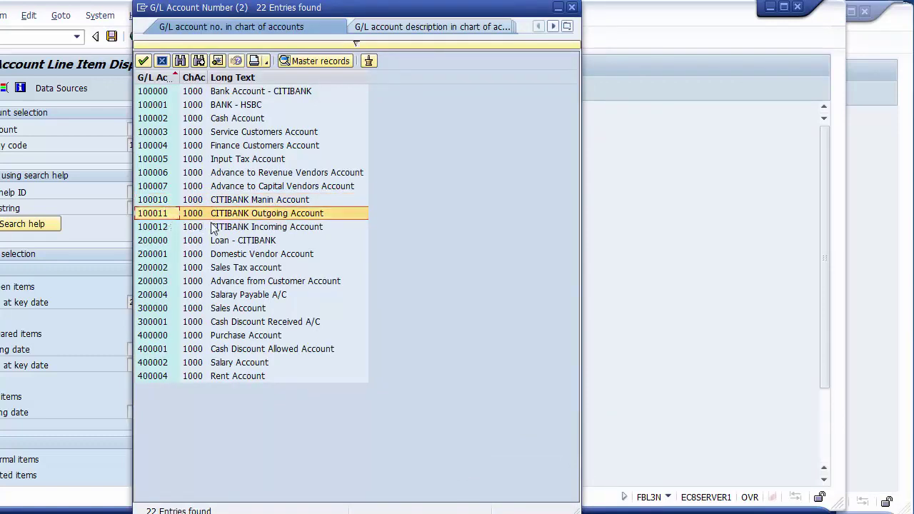
left_click(212, 226)
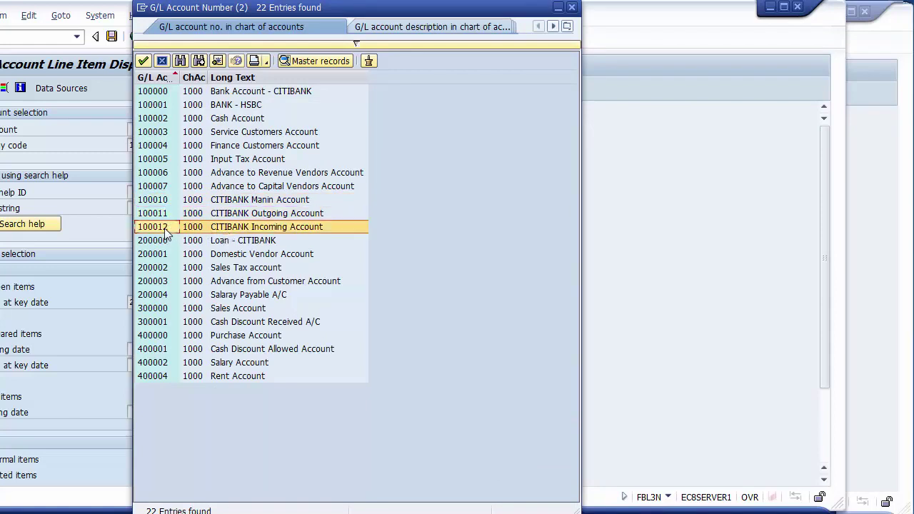
left_click(163, 200)
left_click(160, 213)
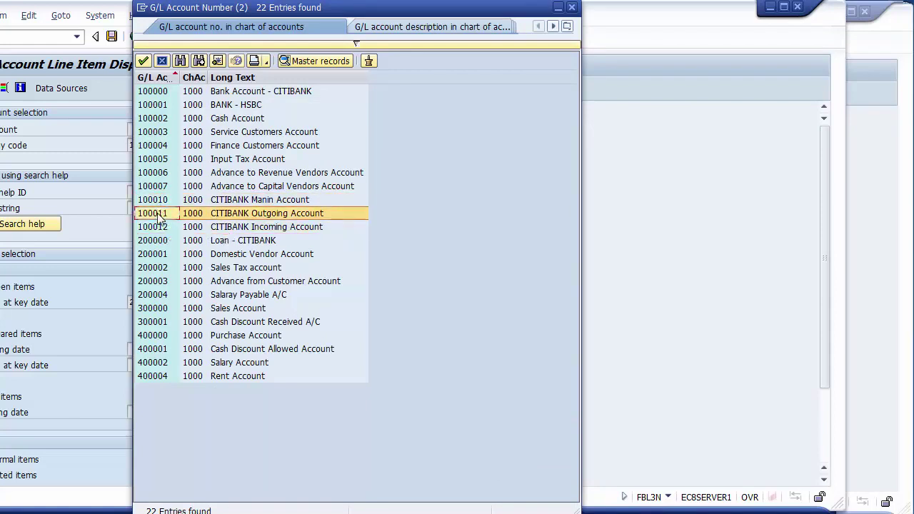
left_click(160, 227)
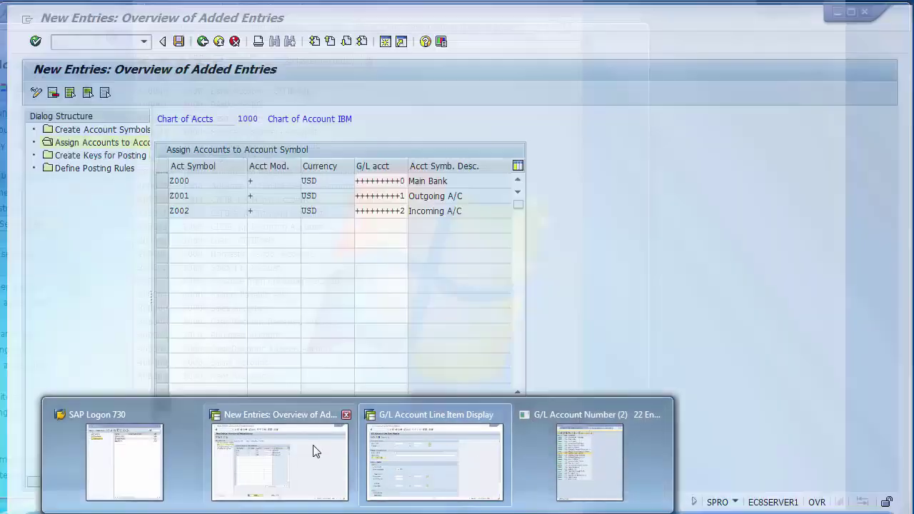
Step: Return to the account symbol assignments and compare the G/L account masks of all three symbols with the CITIBANK account numbers
left_click(316, 451)
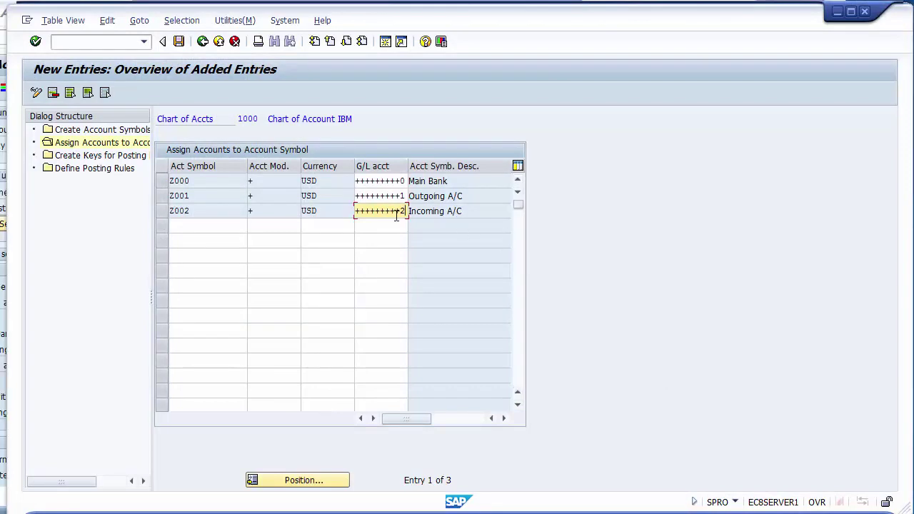
key("Up")
key("Up")
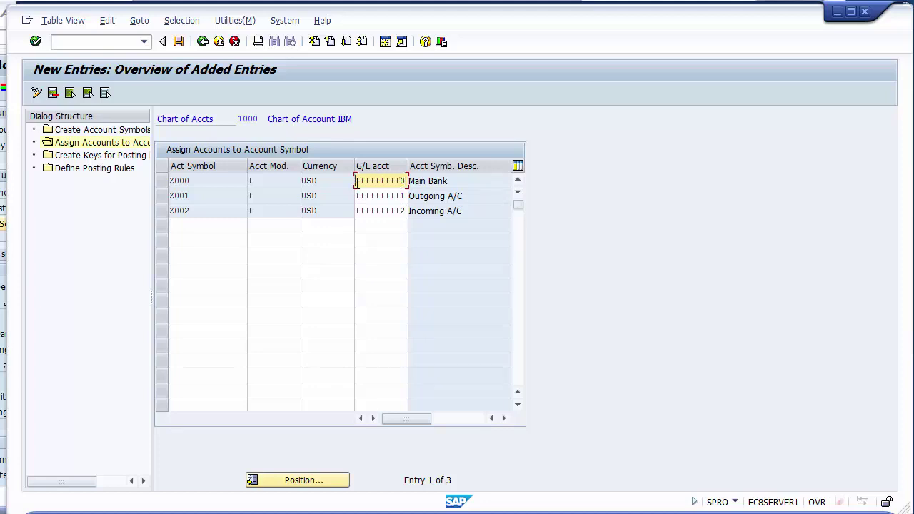
left_click_drag(357, 182, 403, 187)
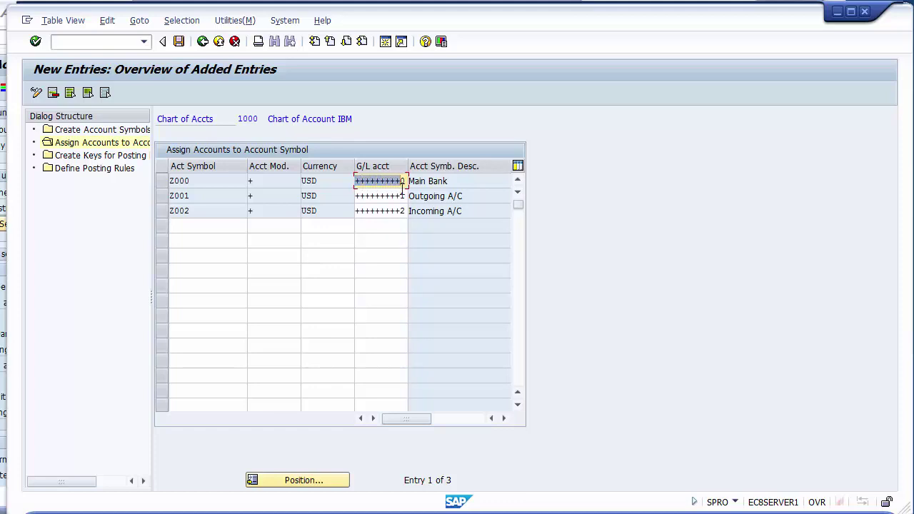
left_click(403, 184)
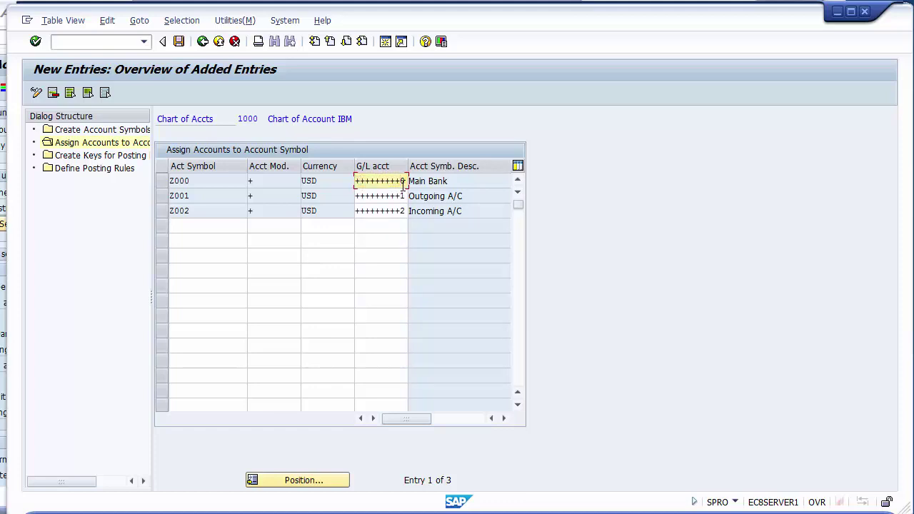
key("Down")
key("Down")
key("Up")
key("Up")
key("Down")
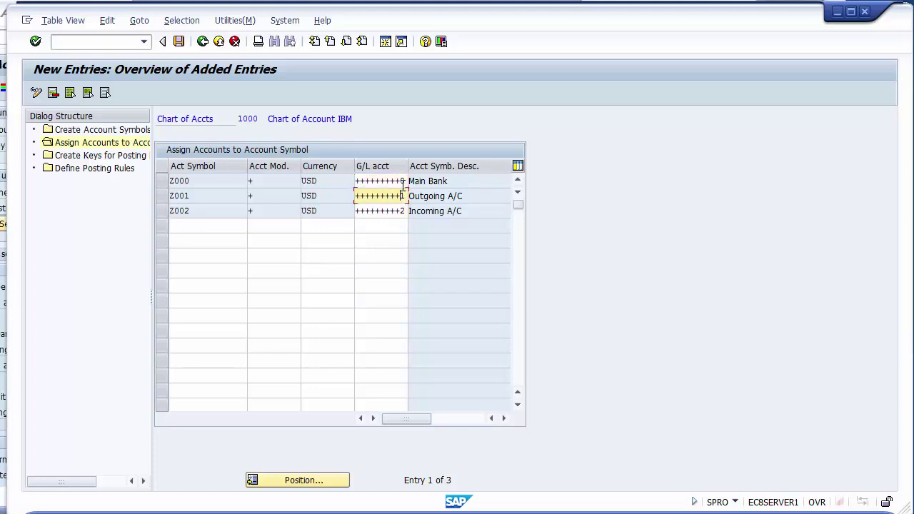
key("Down")
key("Up")
key("Up")
key("Down")
key("Down")
key("Down")
key("Up")
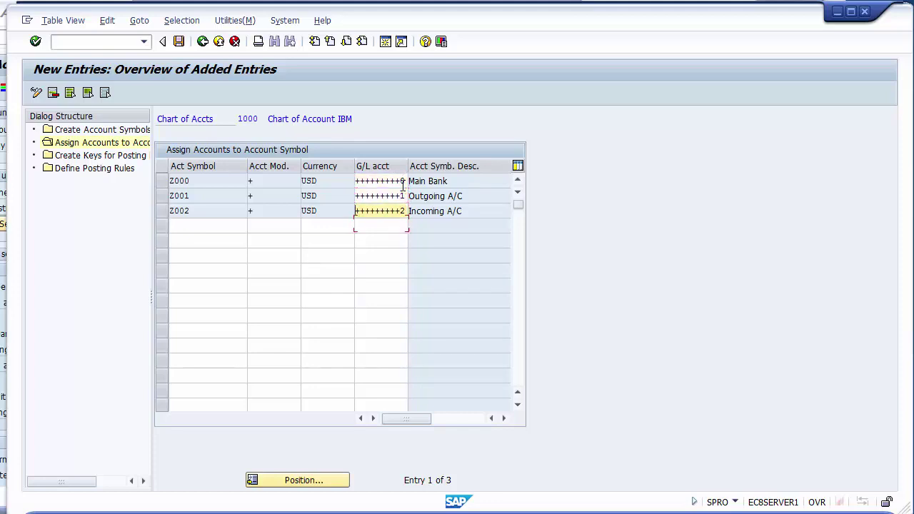
key("Up")
key("Up")
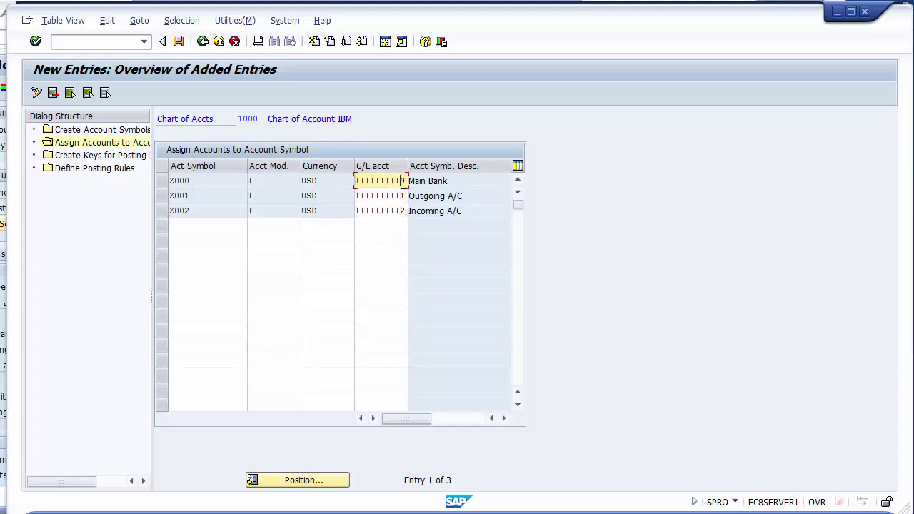
left_click(402, 195)
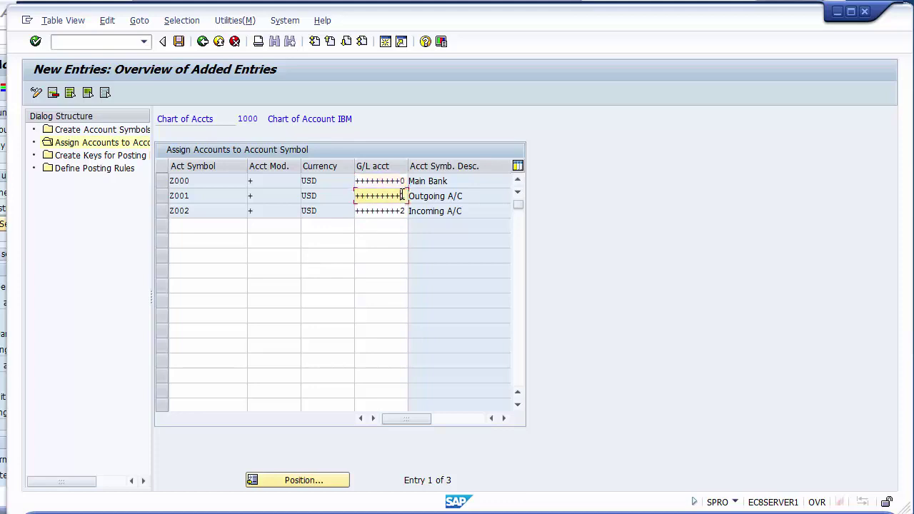
left_click(402, 212)
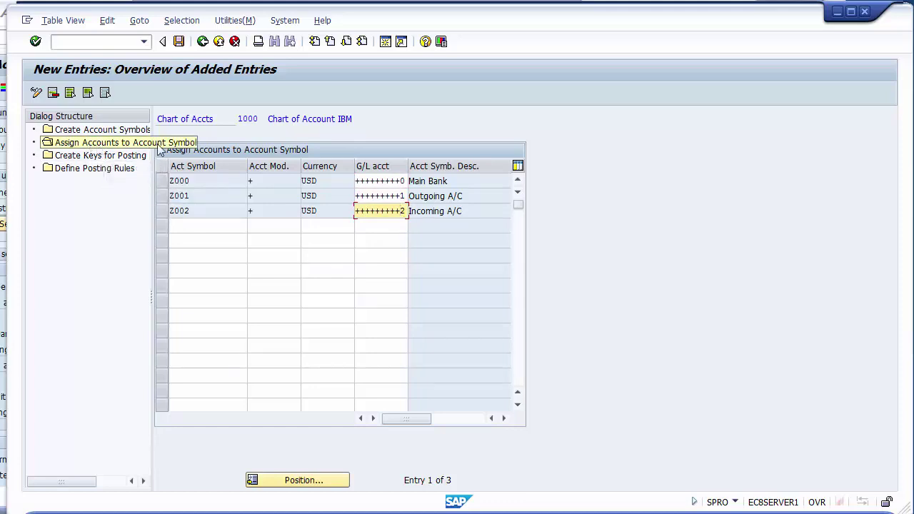
left_click(403, 182)
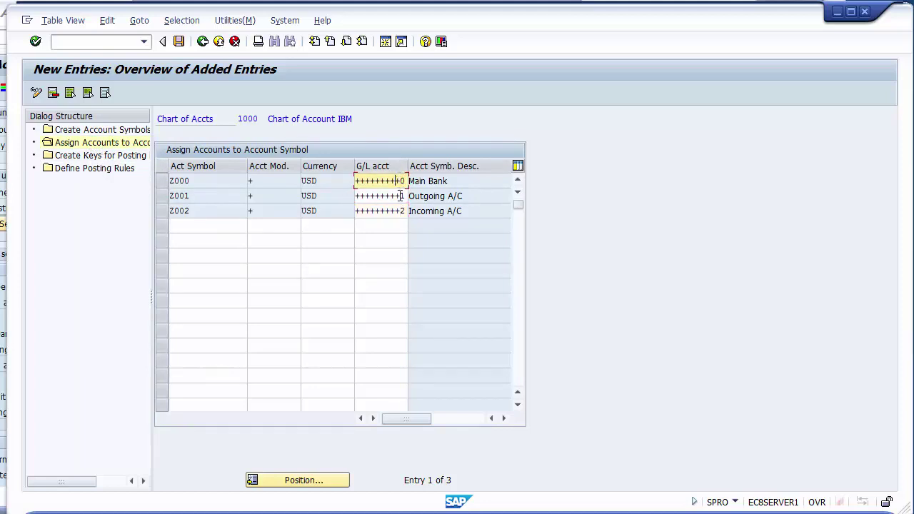
left_click(402, 210)
left_click(392, 181)
Step: Save the account assignments and select Create Keys for Posting Rules in the dialog structure
left_click(178, 42)
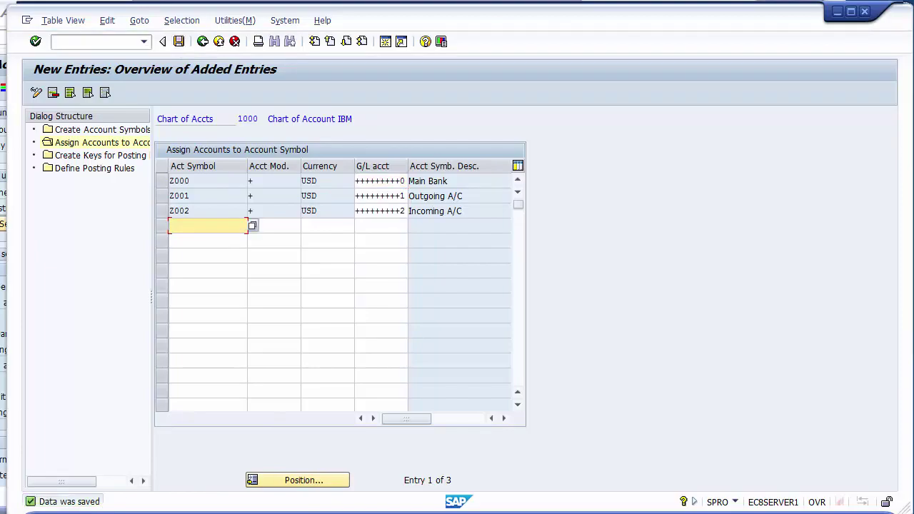
key("alt+Tab")
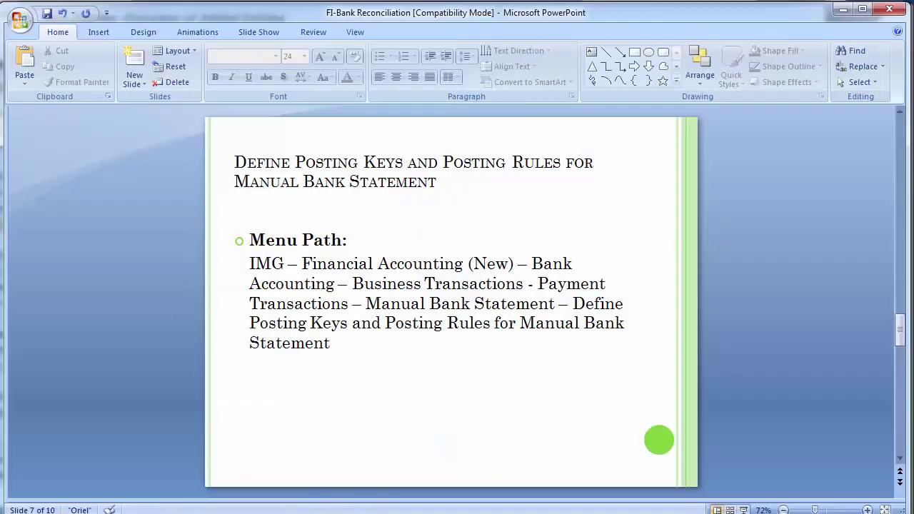
key("alt+Tab")
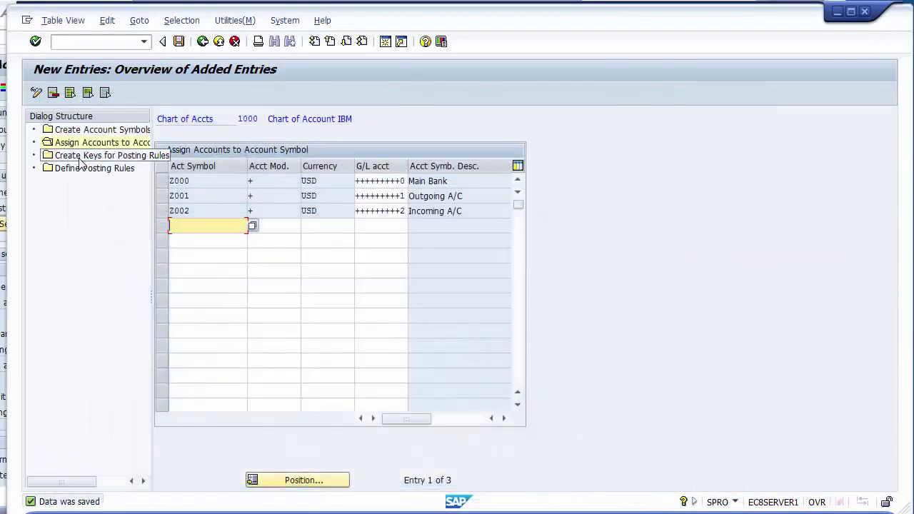
left_click(80, 158)
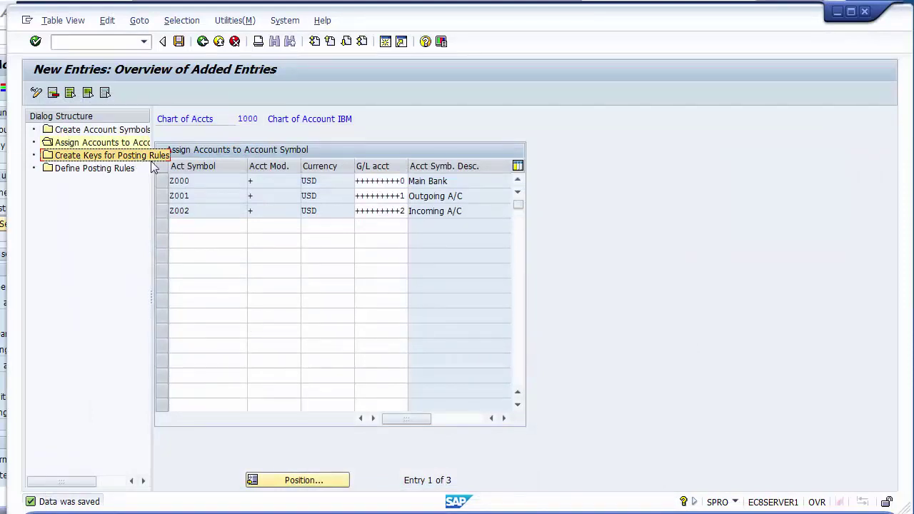
Step: Open Create Keys for Posting Rules and browse the existing keys as far as the outgoing and incoming transfer entries RU01 and RU02
double_click(62, 158)
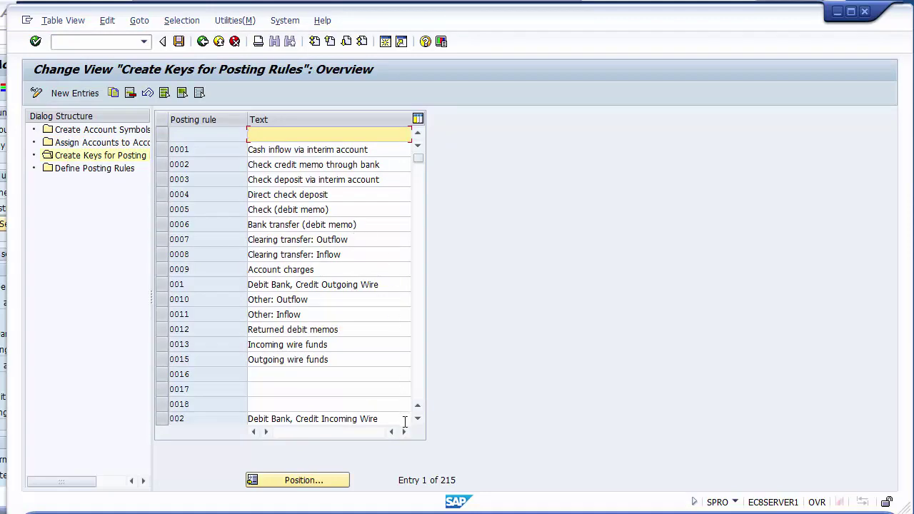
left_click(418, 392)
left_click(418, 393)
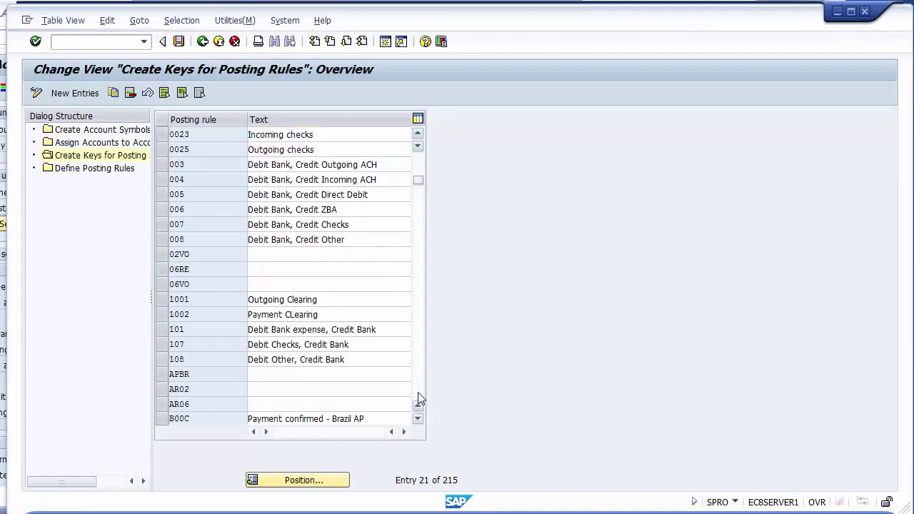
left_click(419, 393)
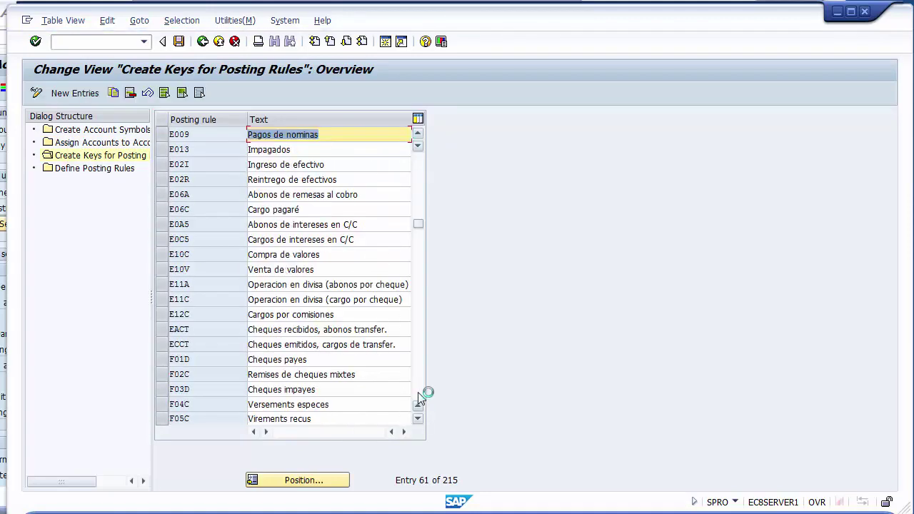
left_click(420, 396)
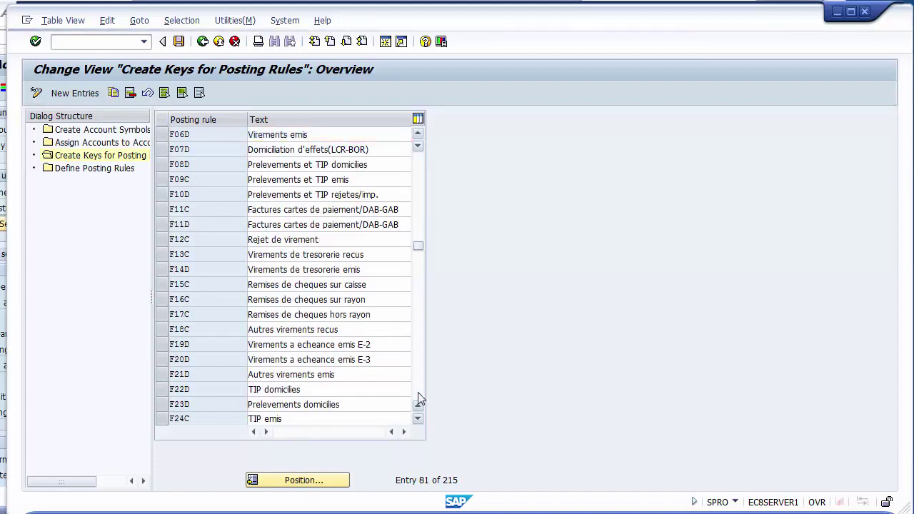
left_click(419, 397)
left_click(419, 397)
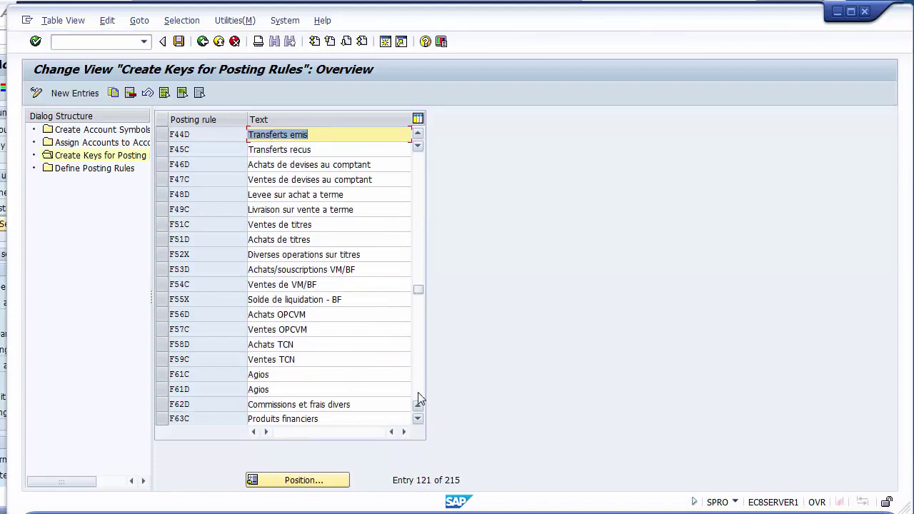
left_click(419, 397)
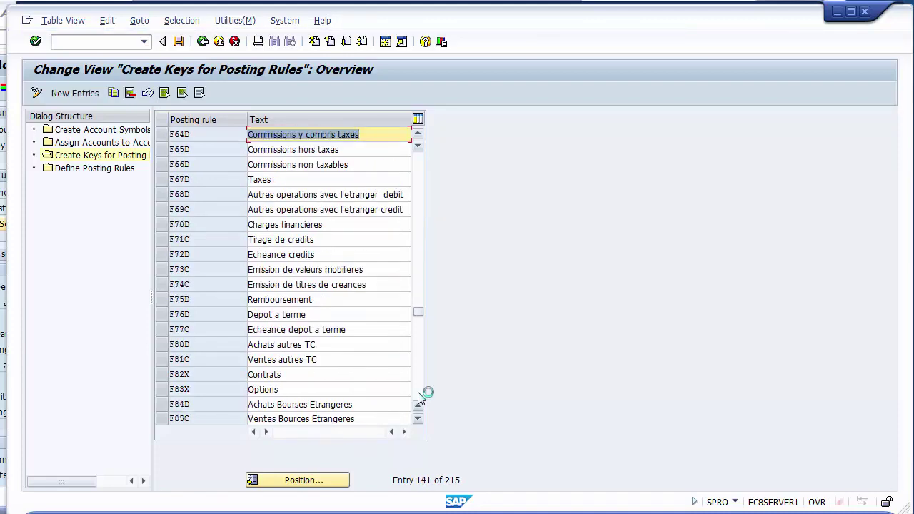
left_click(420, 397)
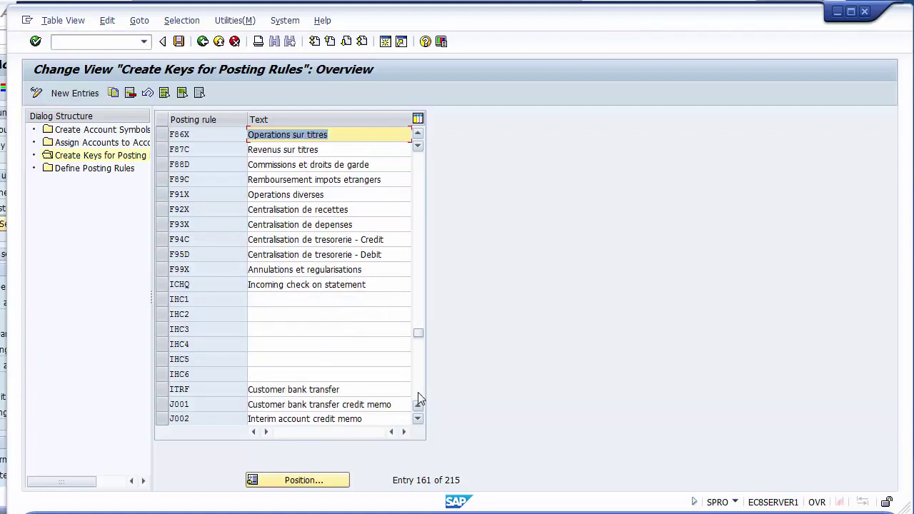
left_click(419, 393)
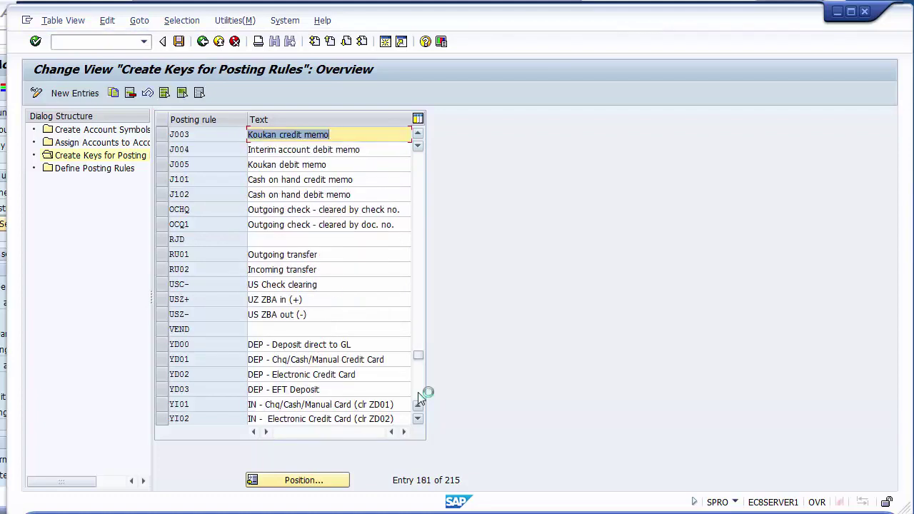
Step: Select posting rule keys RU01 and RU02 together and copy them as templates
left_click(163, 255)
left_click(164, 270, "shift")
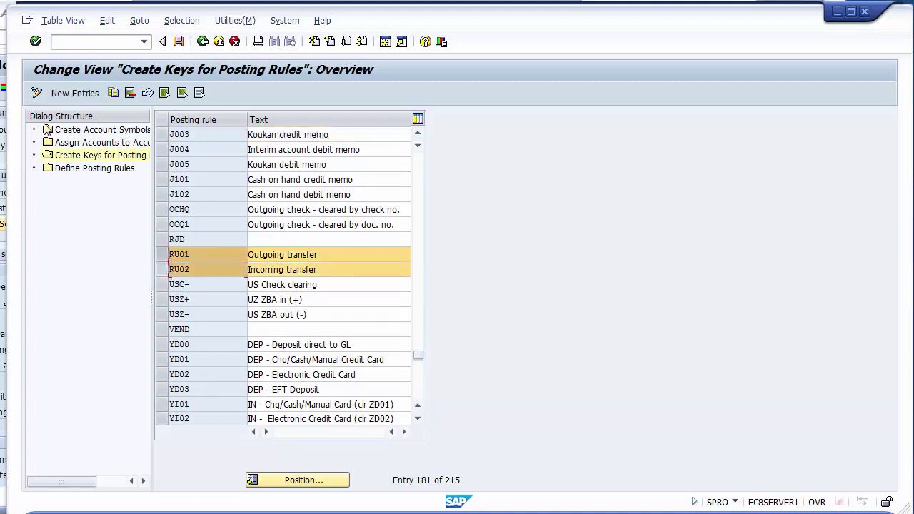
left_click(164, 270)
left_click(163, 270)
left_click(164, 255)
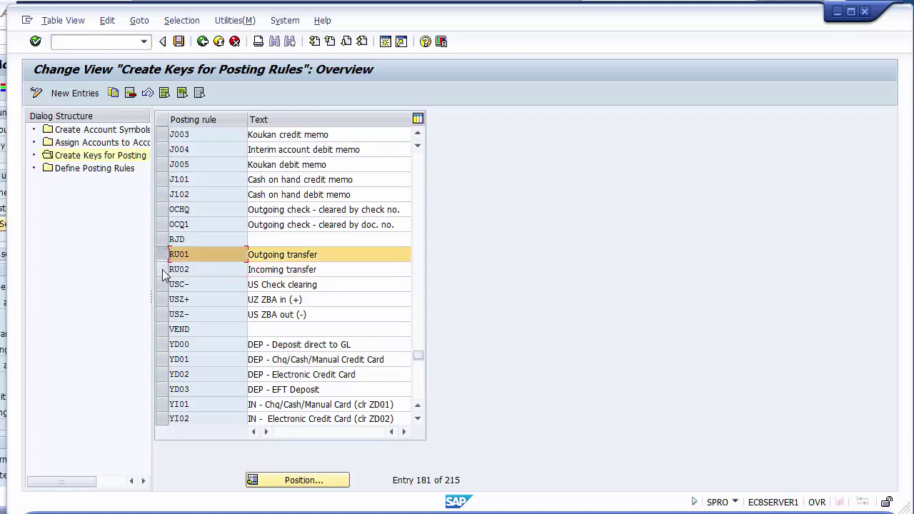
left_click(162, 269, "shift")
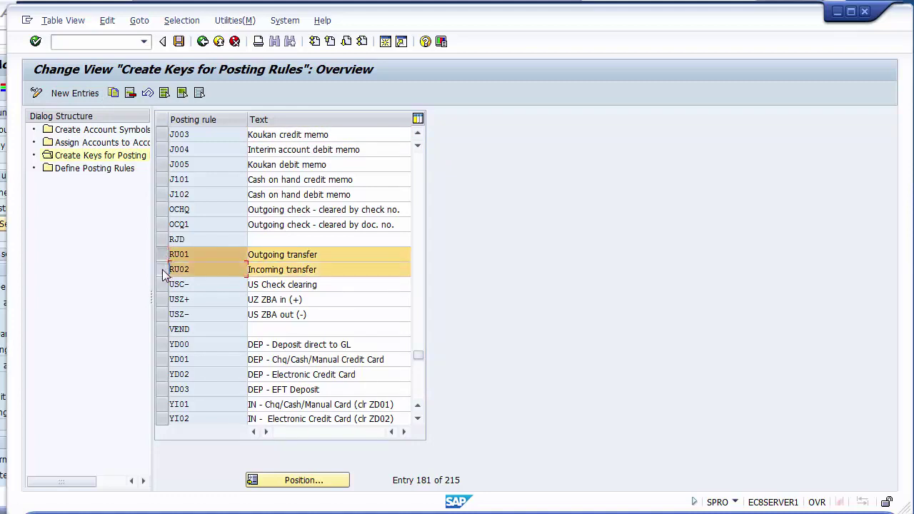
left_click(113, 93)
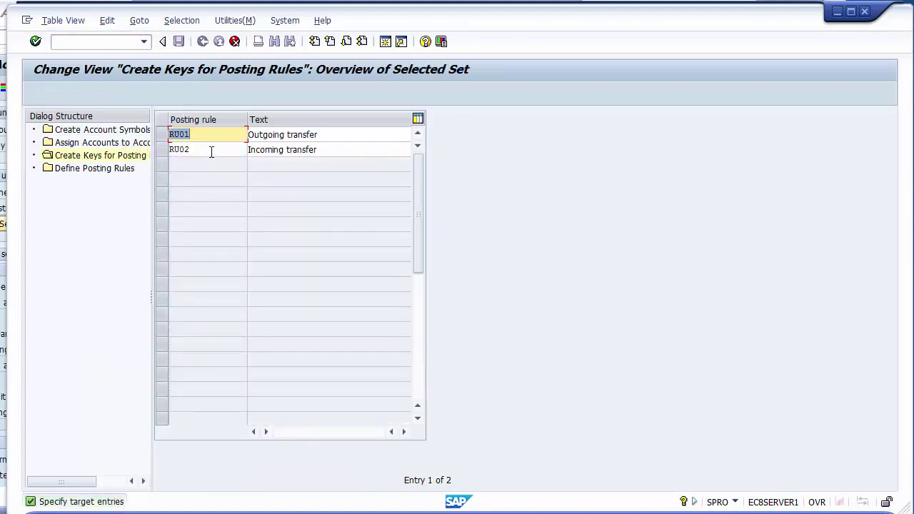
Step: Name the copied keys Z001 for Outgoing transfer and Z002 for Incoming transfer, and save them
type("Z")
left_click(211, 151)
key("BackSpace")
key("BackSpace")
key("BackSpace")
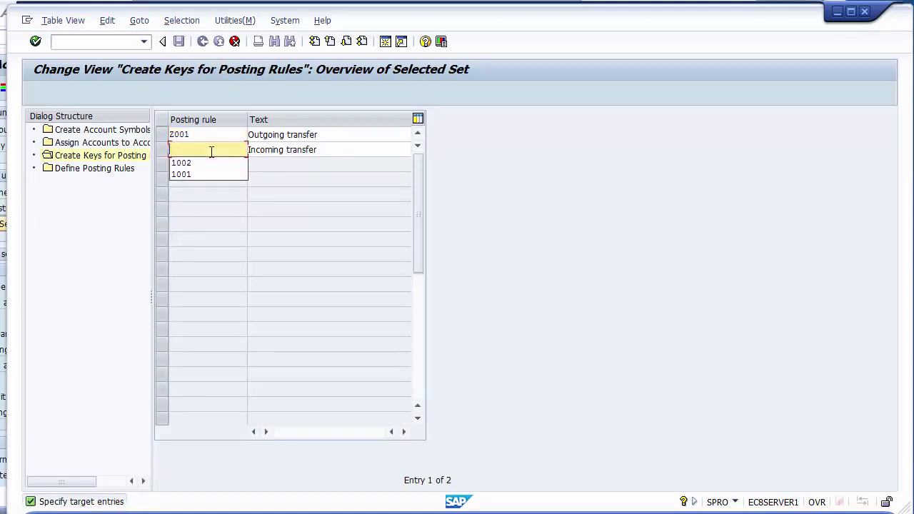
type("Z0")
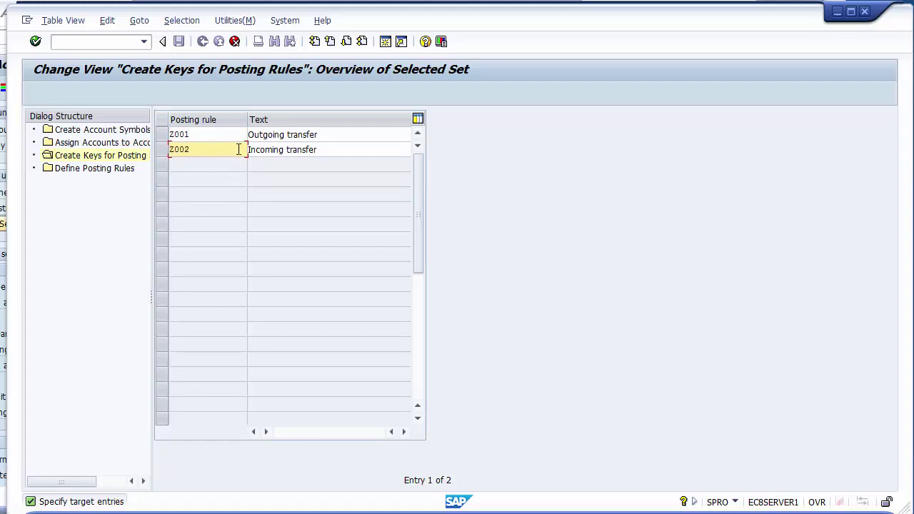
type("02")
left_click(290, 152)
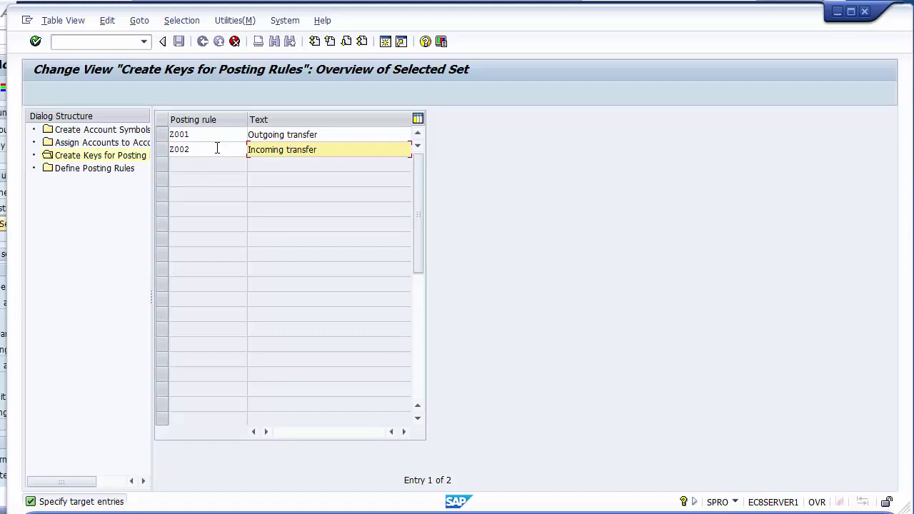
key("Return")
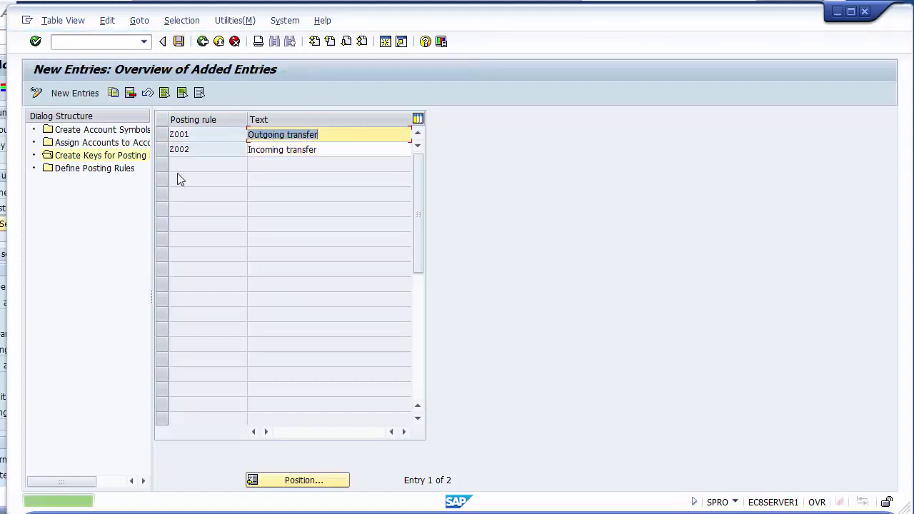
left_click(179, 41)
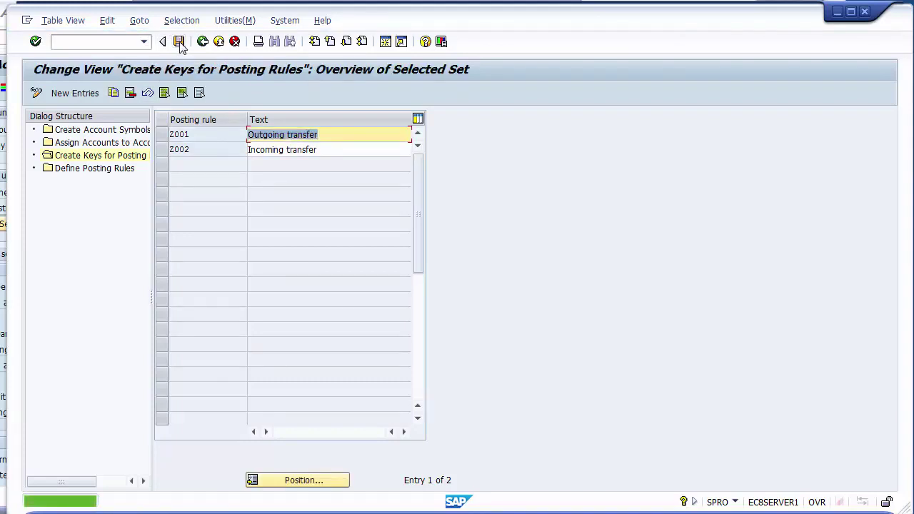
left_click(87, 156)
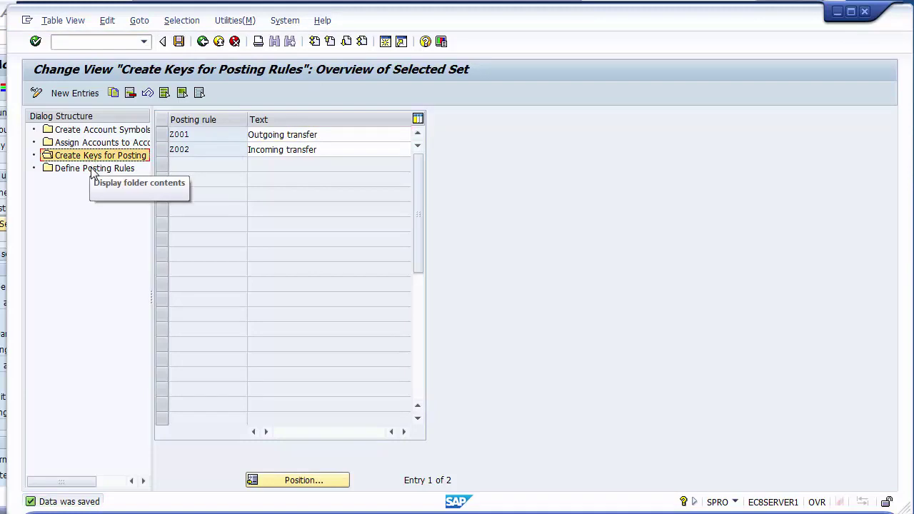
left_click(71, 94)
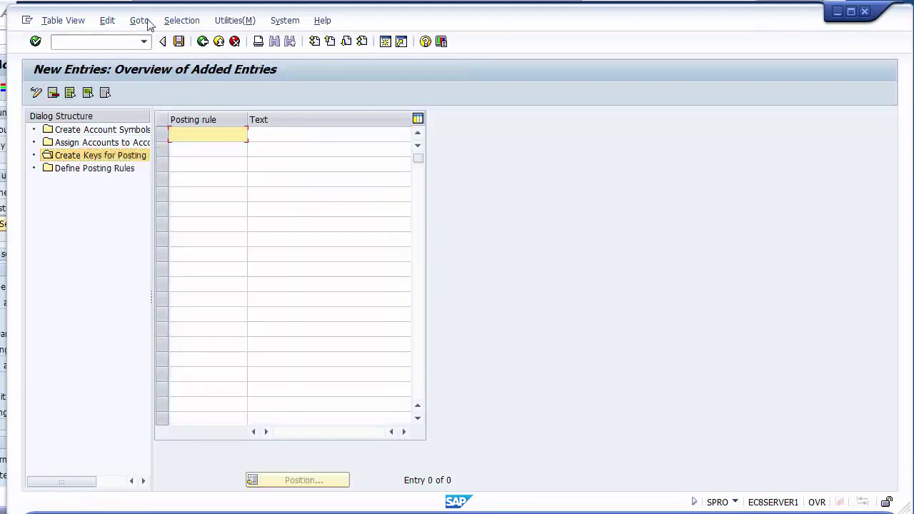
left_click(252, 142)
left_click(221, 139)
left_click(264, 136)
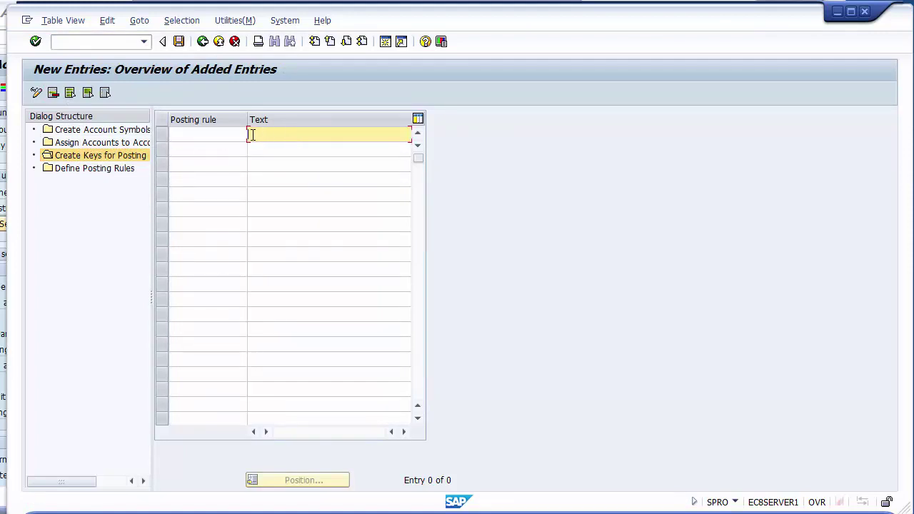
left_click(70, 159)
double_click(70, 159)
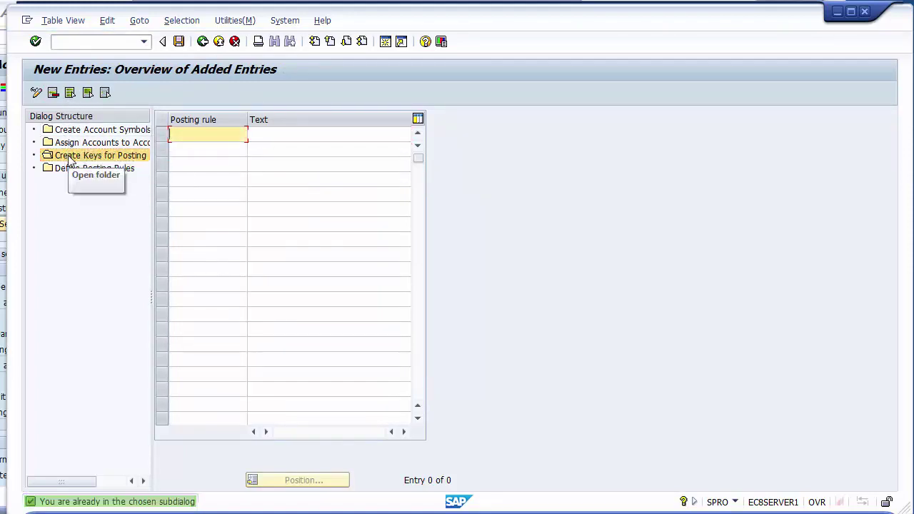
Step: Return to the full posting key overview, position the list at Z001 and check the Z001 and Z002 entries
left_click(202, 41)
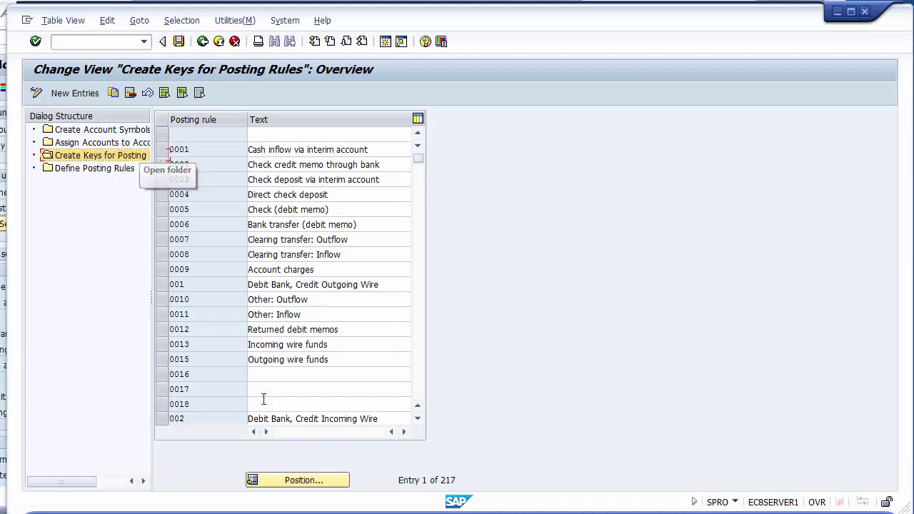
left_click(300, 480)
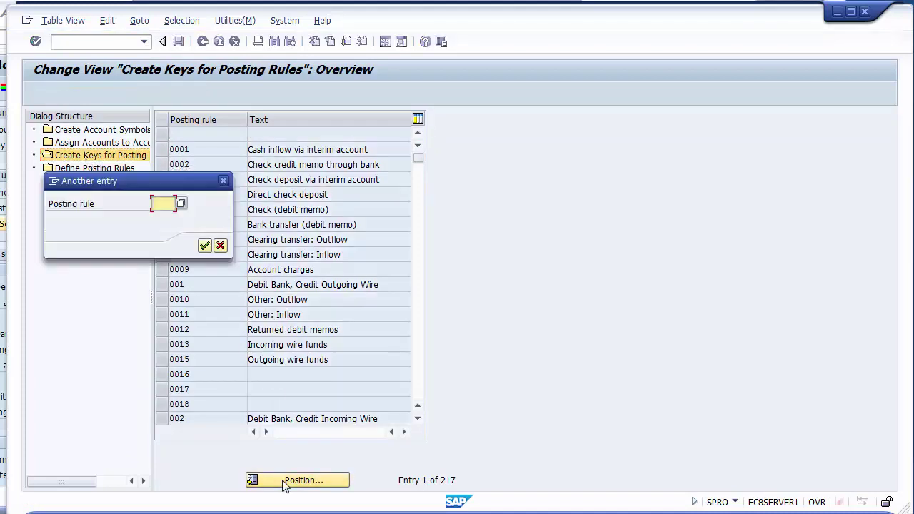
type("Z001")
key("Return")
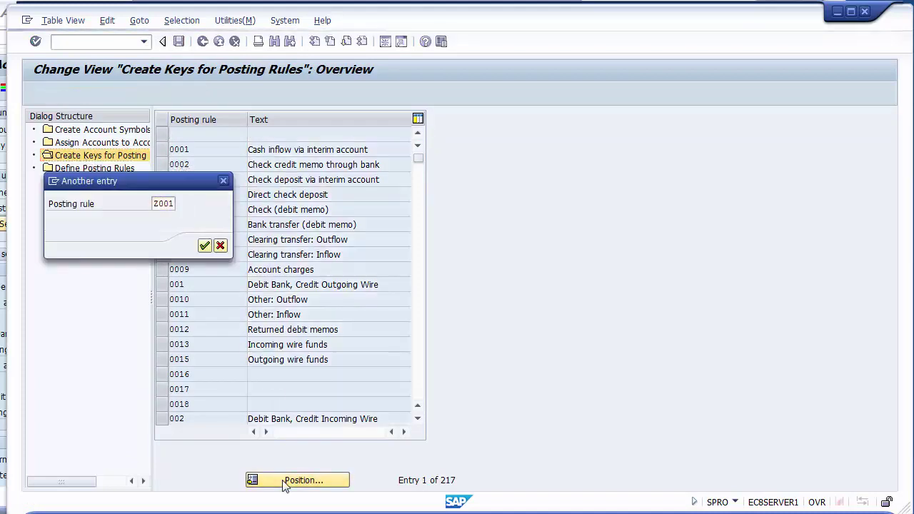
left_click(289, 149)
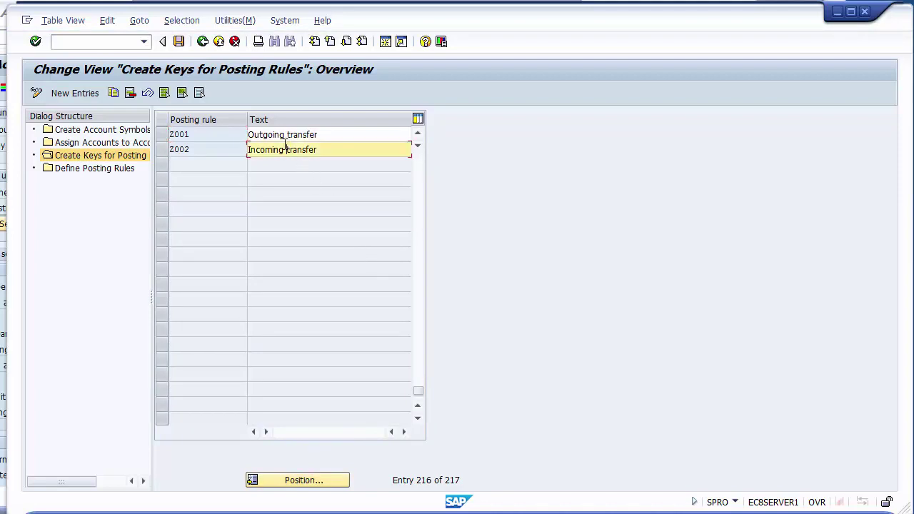
left_click(271, 134)
left_click(217, 134)
left_click(213, 150)
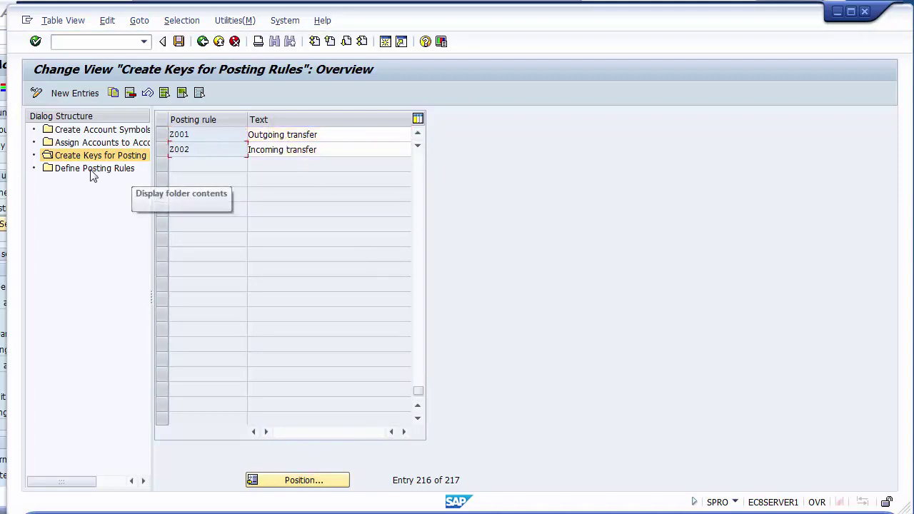
Step: Open Define Posting Rules in the dialog structure and look through the existing rules
left_click(92, 172)
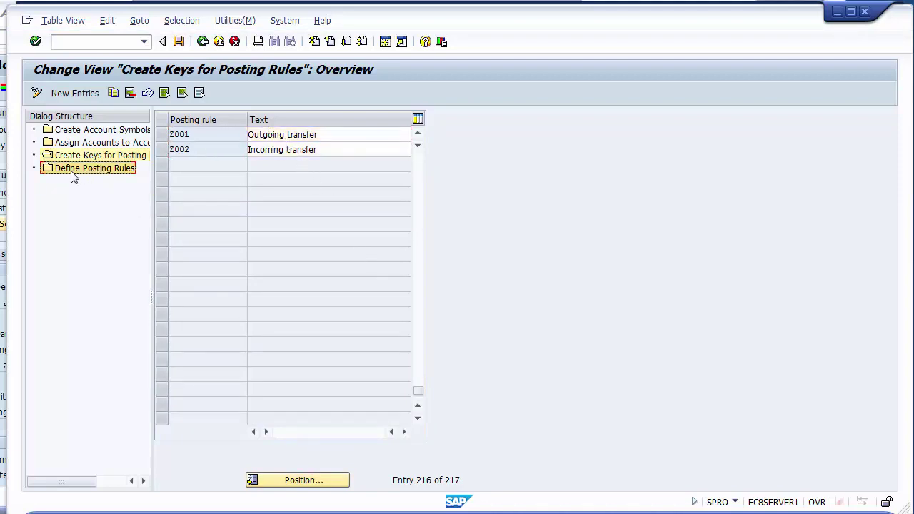
double_click(71, 172)
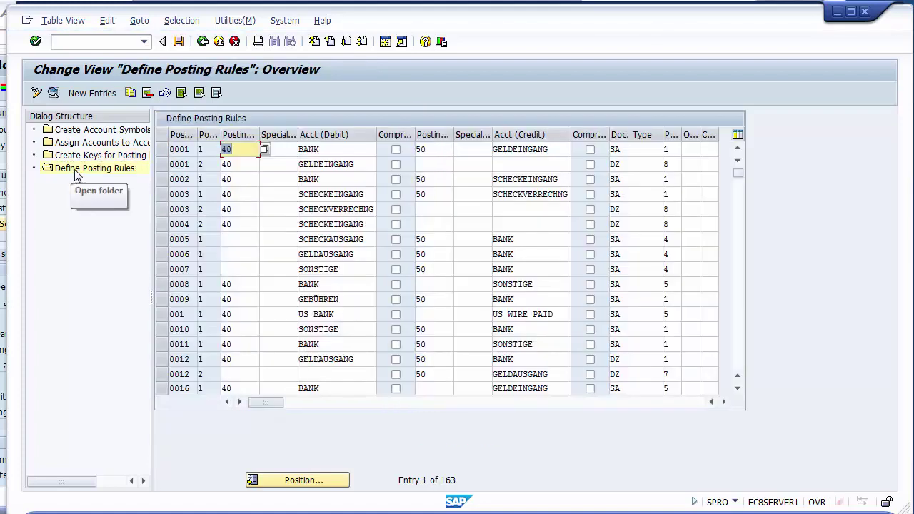
scroll(161, 326, "down", 1)
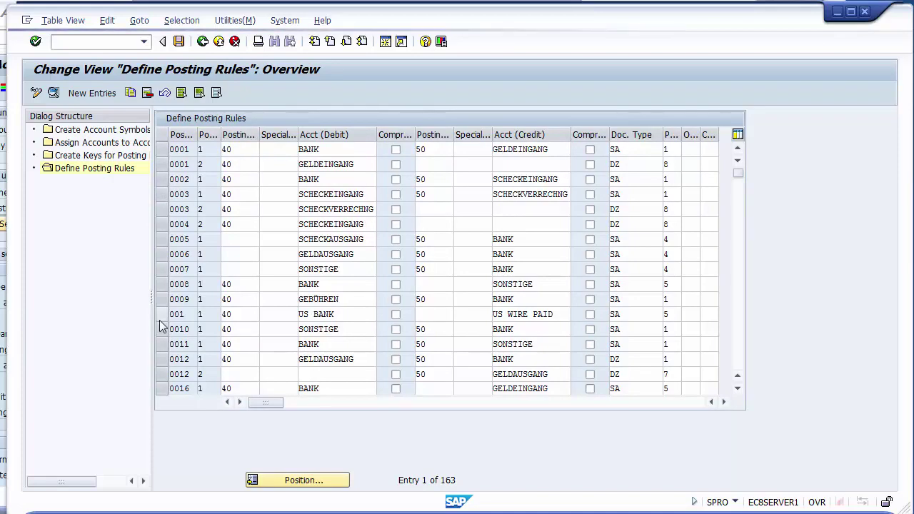
scroll(162, 326, "down", 1)
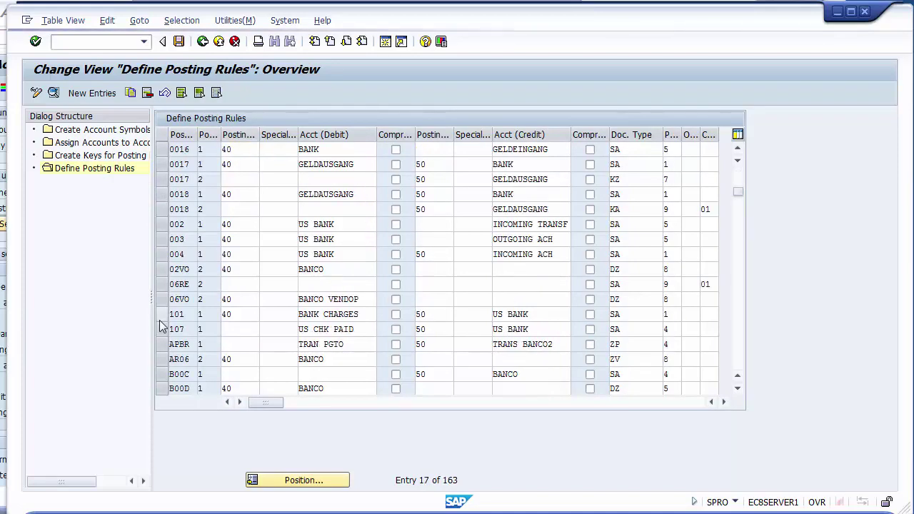
scroll(161, 327, "down", 1)
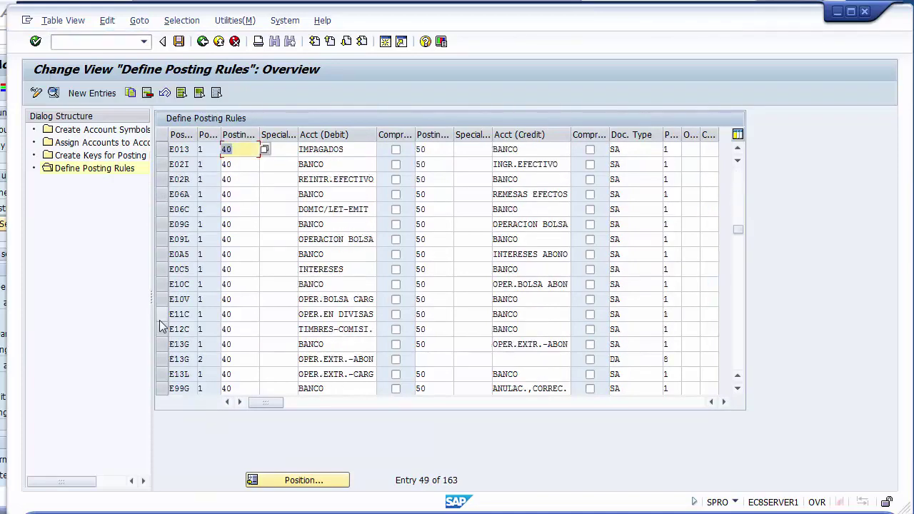
Step: Start a new entry in Define Posting Rules, acknowledging the checks on the existing rules until the blank entry form opens
left_click(95, 96)
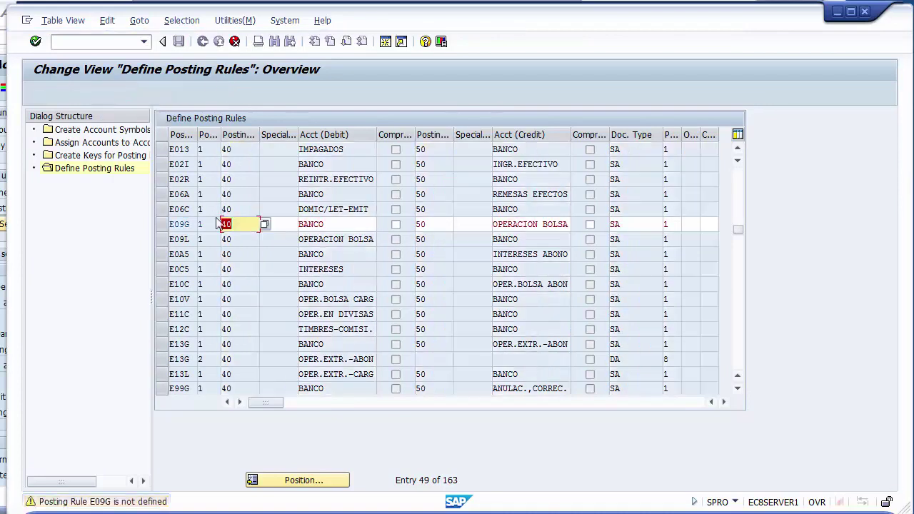
key("Return")
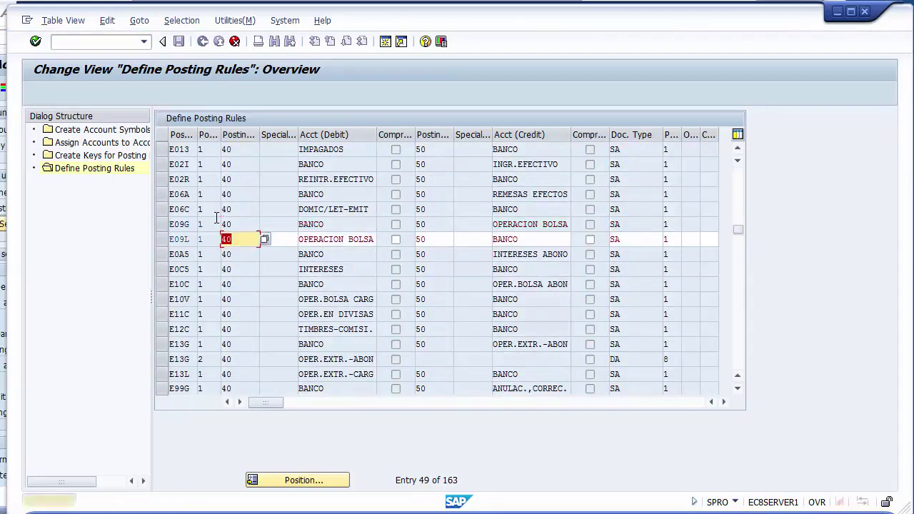
key("Return")
key("Return")
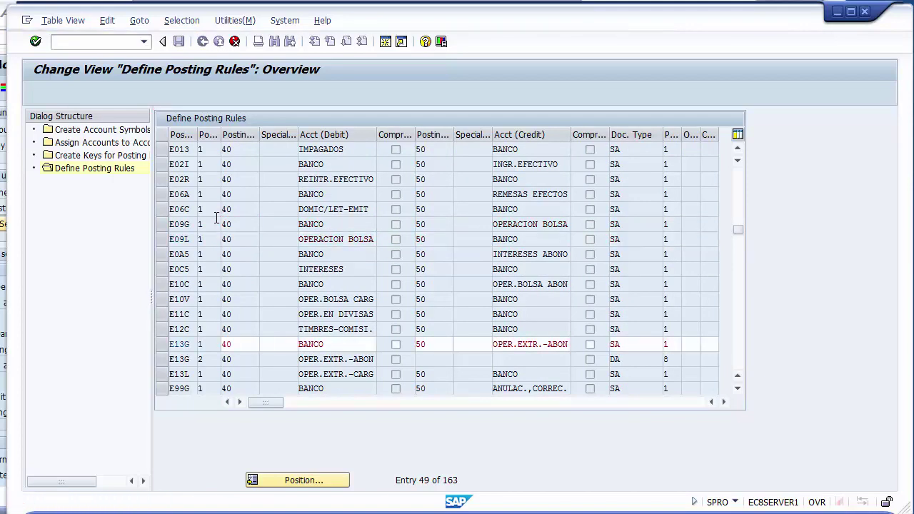
key("Return")
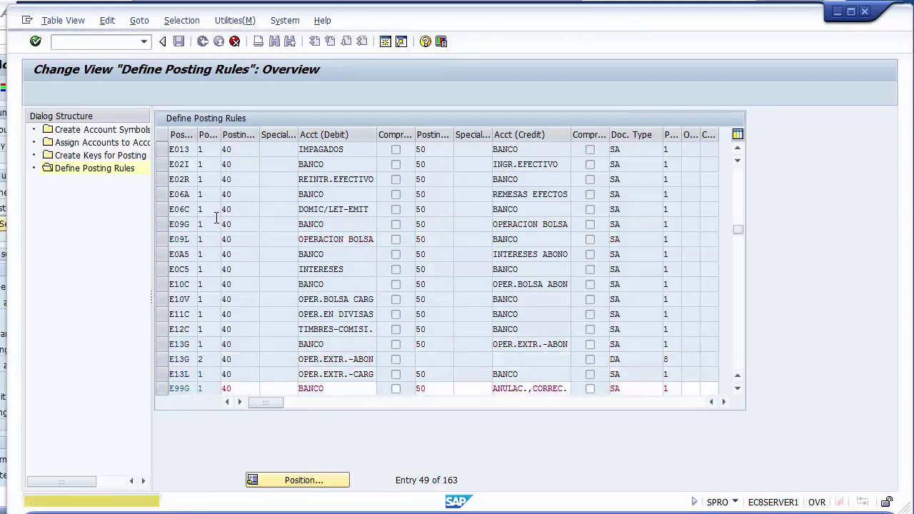
key("Return")
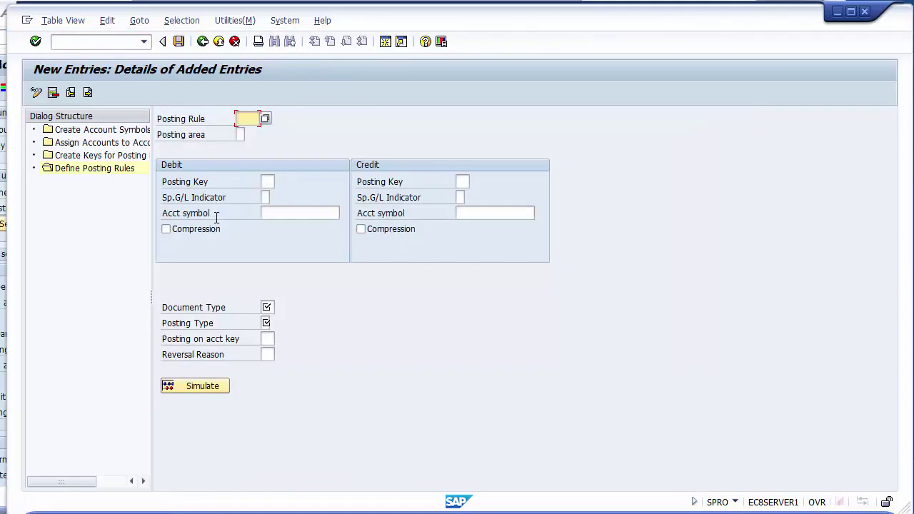
key("Return")
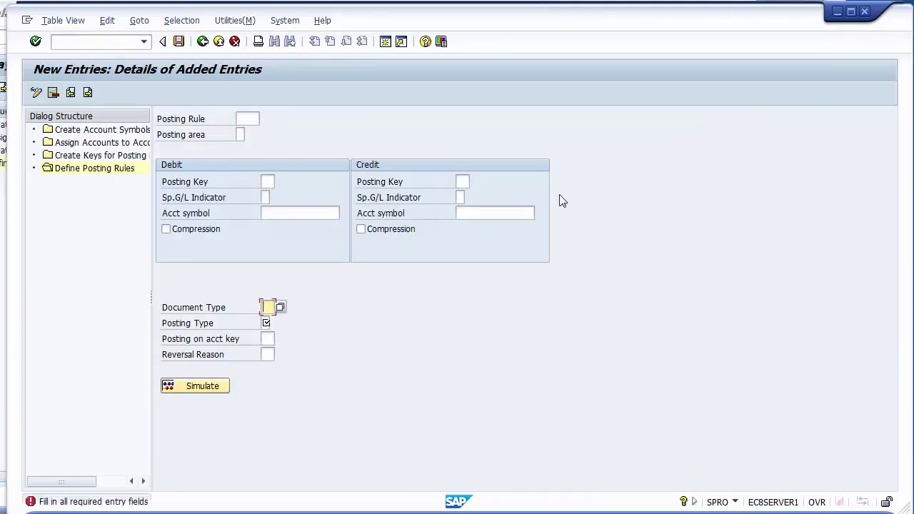
Step: Choose Z001 (Outgoing transfer) as the posting rule from the value list and set its posting area to 1
left_click(244, 119)
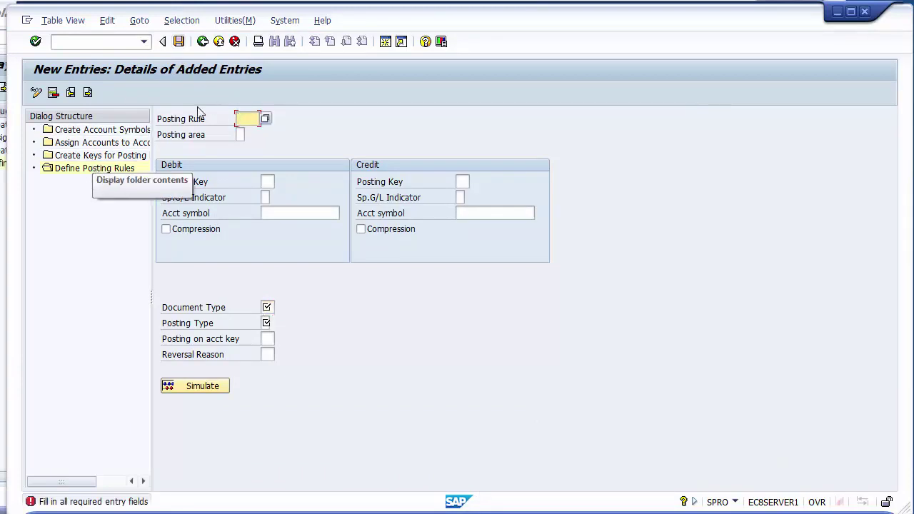
key("F4")
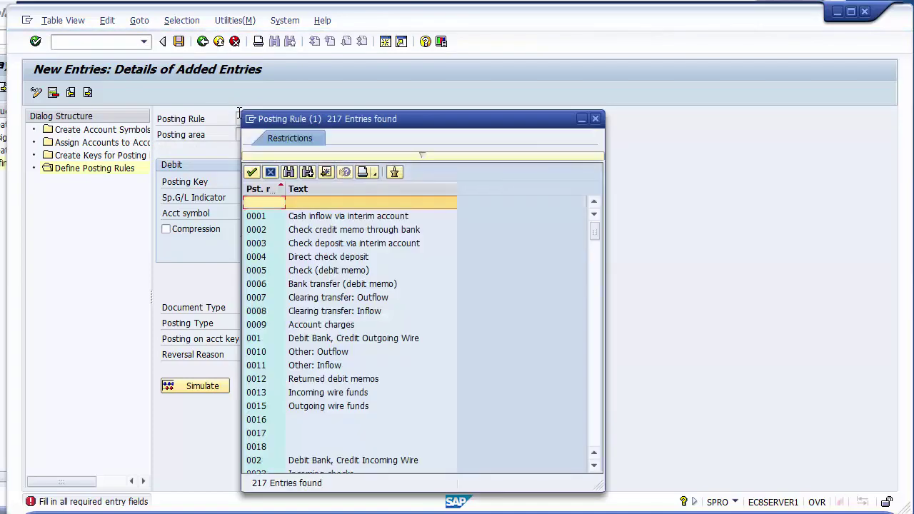
key("Page_Down")
key("Page_Down")
key("Page_Down")
key("Page_Down")
key("Page_Down")
key("Page_Down")
key("Page_Down")
key("Page_Down")
key("Page_Down")
key("Page_Down")
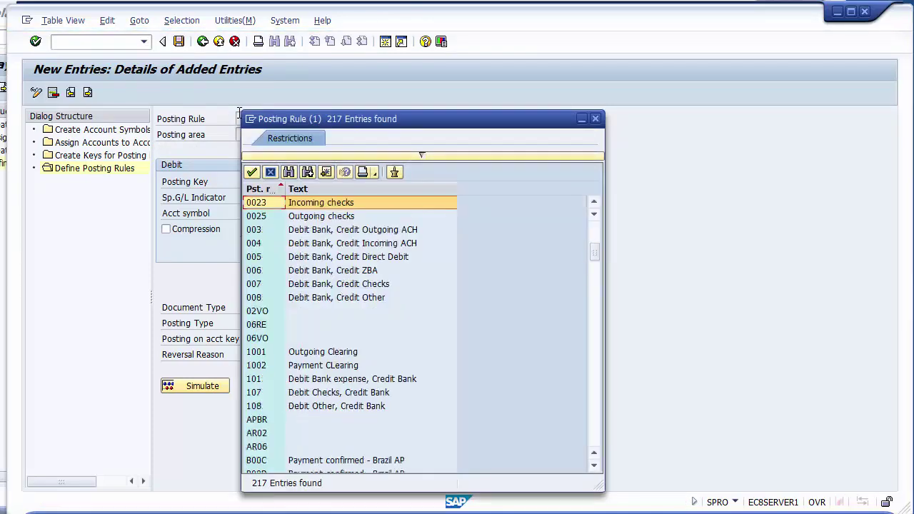
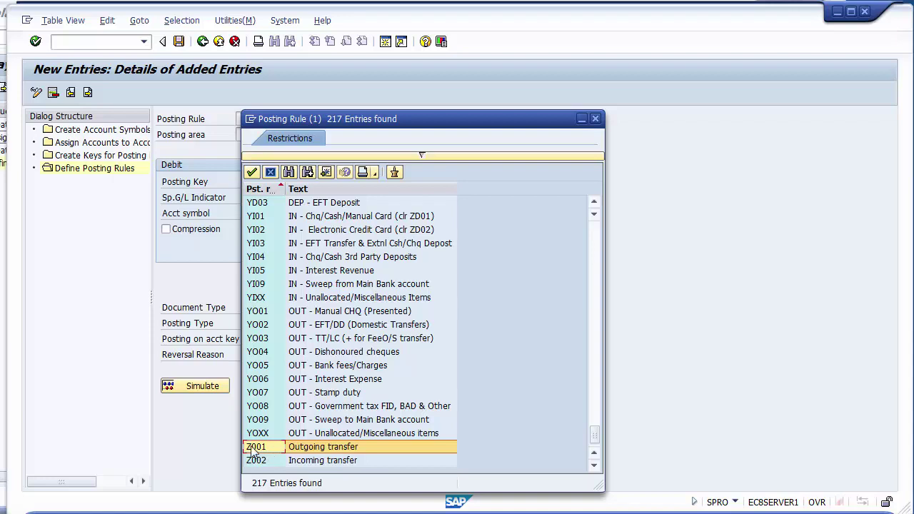
double_click(255, 447)
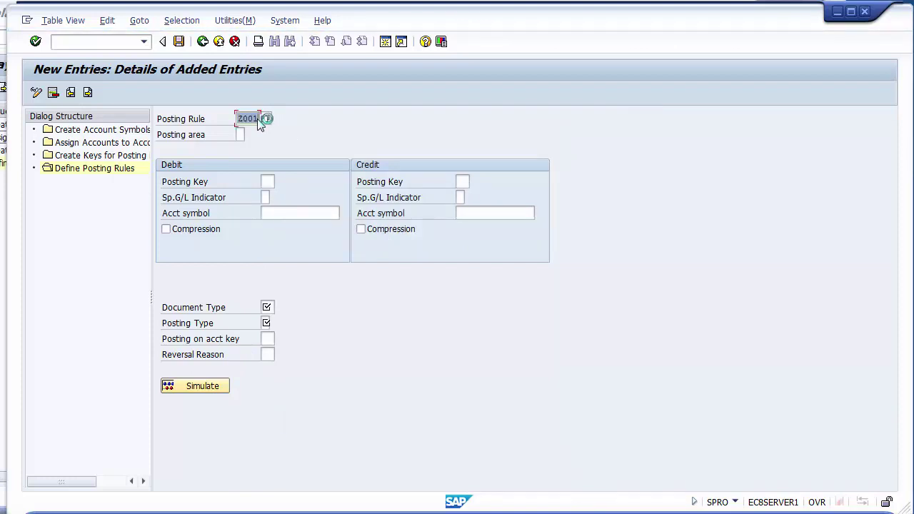
left_click(241, 134)
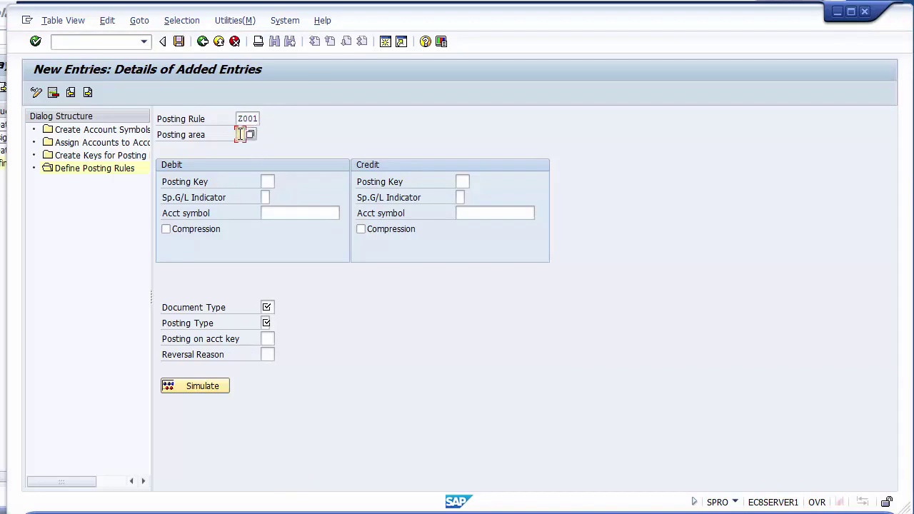
type("1")
Step: Assign account symbol Z001 (Outgoing A/C) to the debit side of the posting rule from the value list
left_click(275, 210)
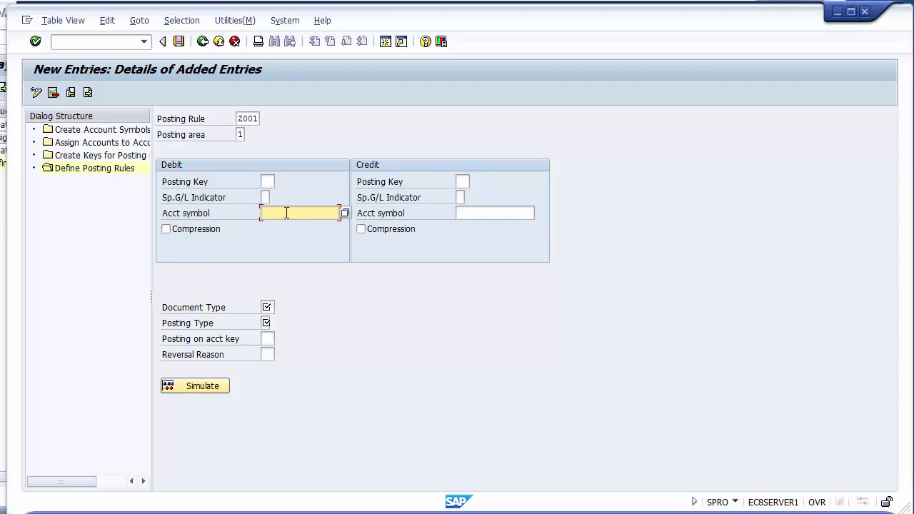
key("Return")
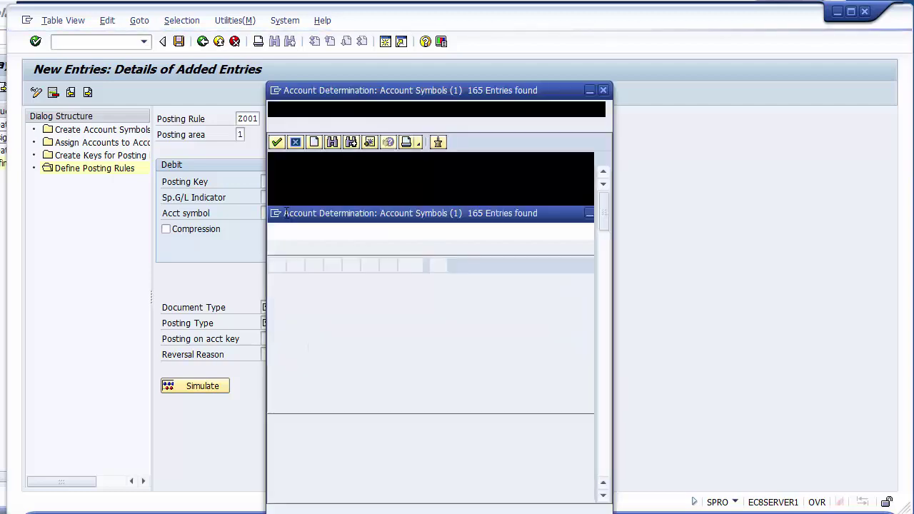
scroll(447, 371, "down", 3)
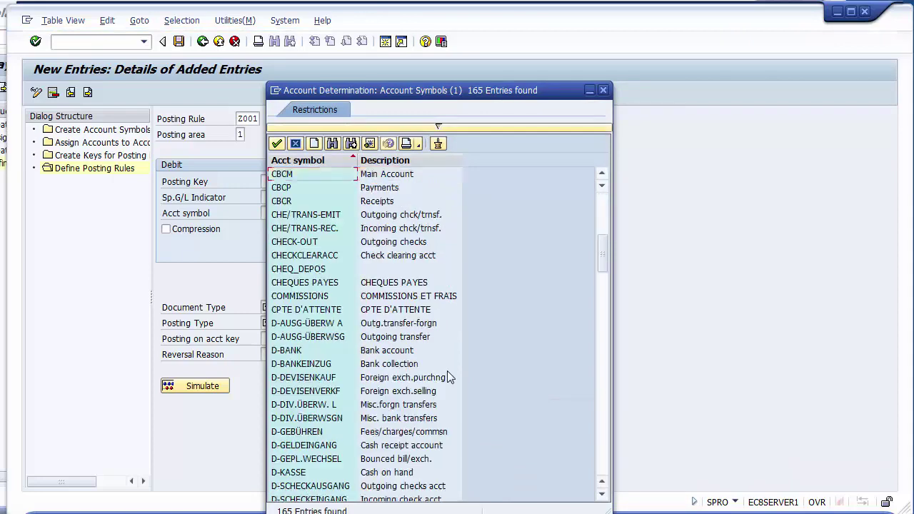
key("Page_Down")
key("Page_Down")
key("Page_Down")
key("Page_Down")
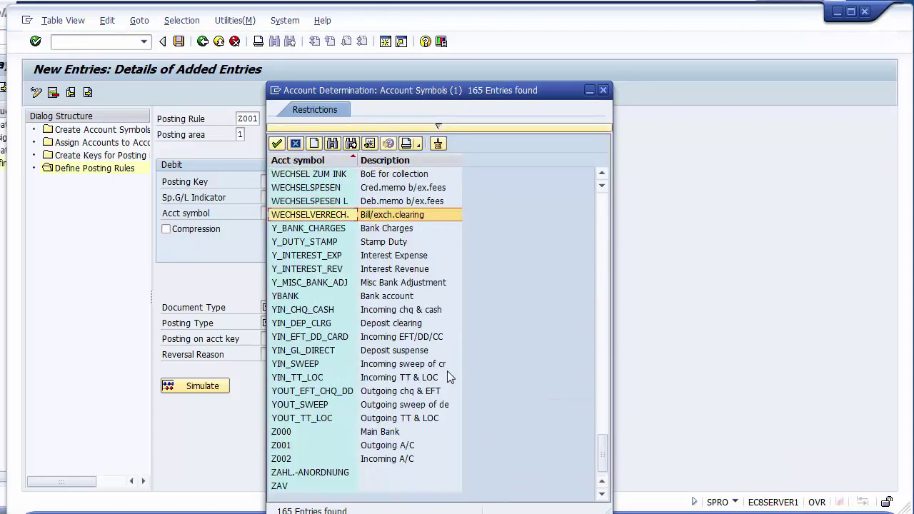
left_click(384, 445)
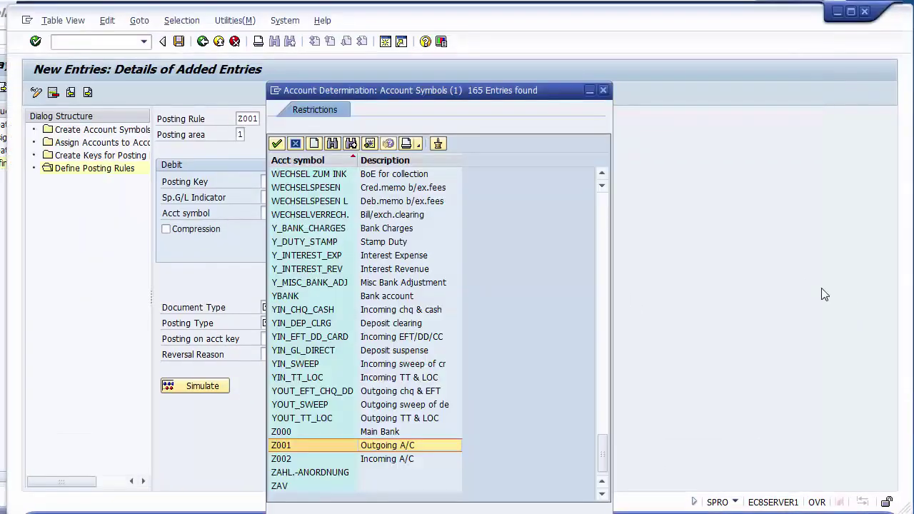
double_click(277, 444)
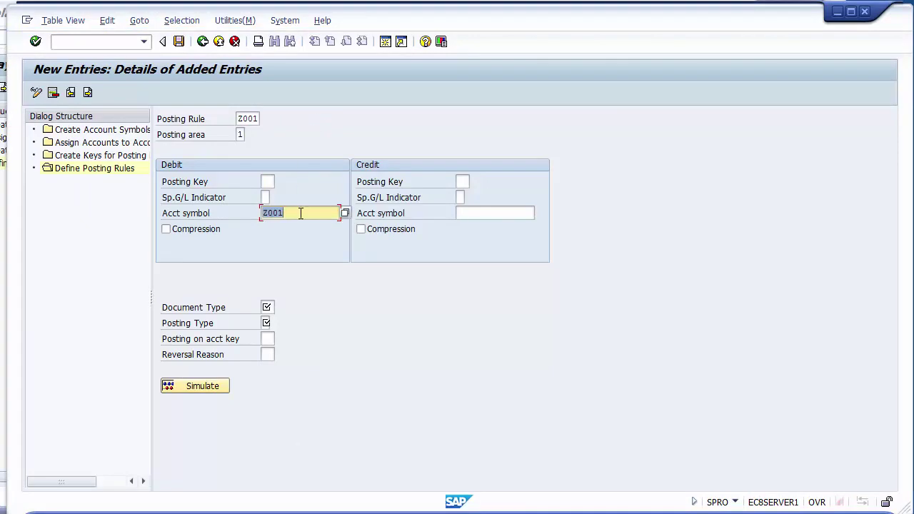
Step: Set the credit side of the rule to posting key 50 and account symbol Z000 (Main Bank)
left_click(462, 181)
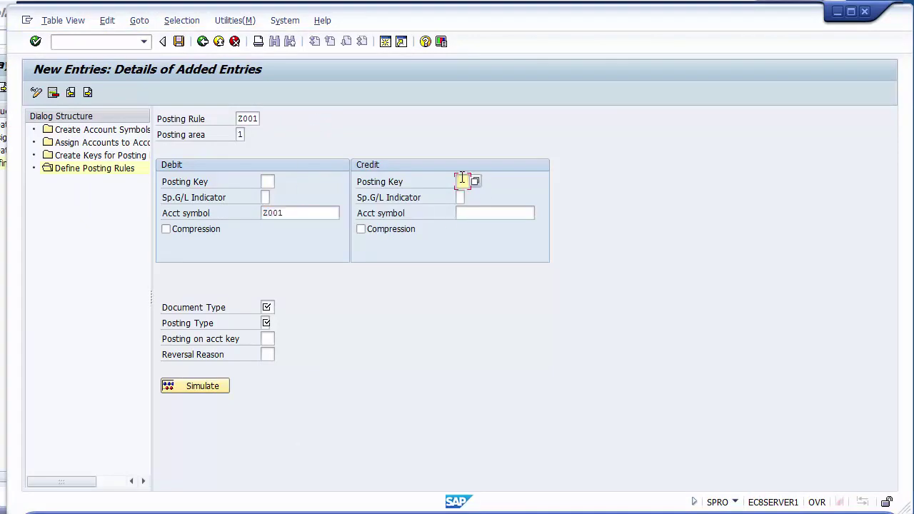
type("50")
key("Tab")
key("Tab")
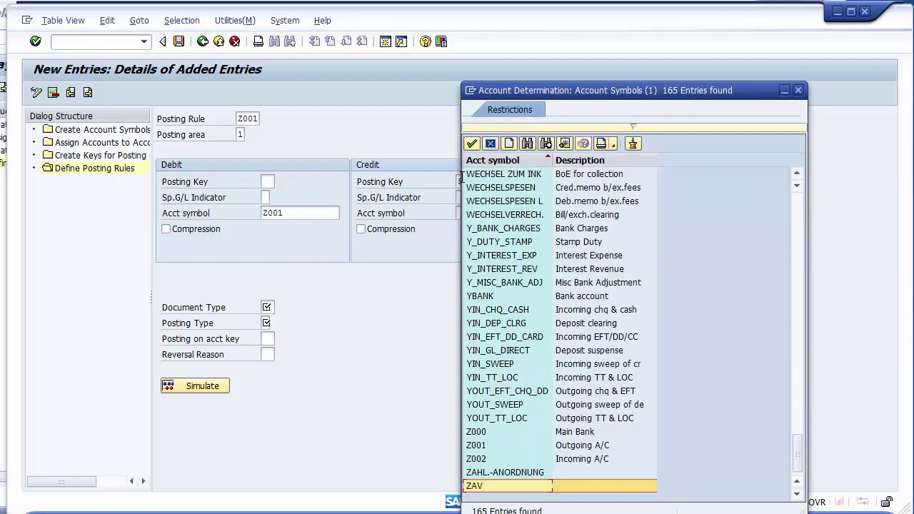
key("Up")
key("Up")
key("Up")
key("Up")
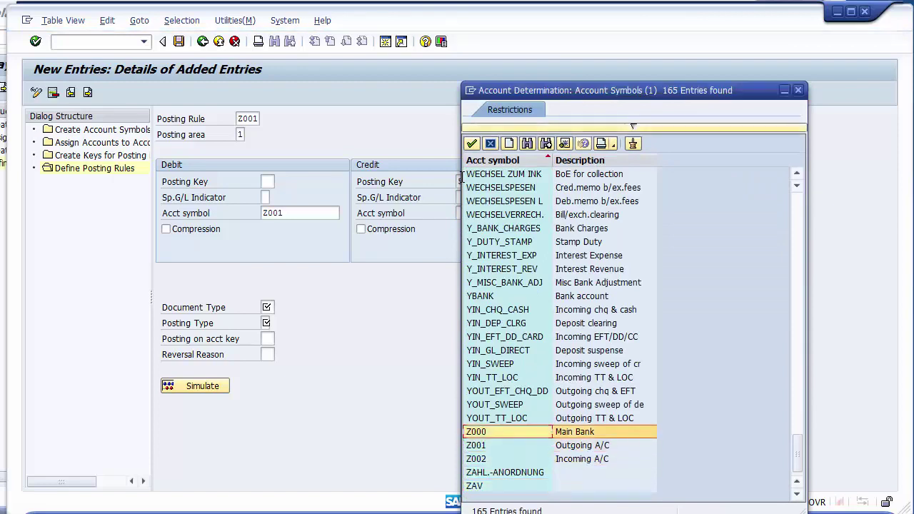
key("Return")
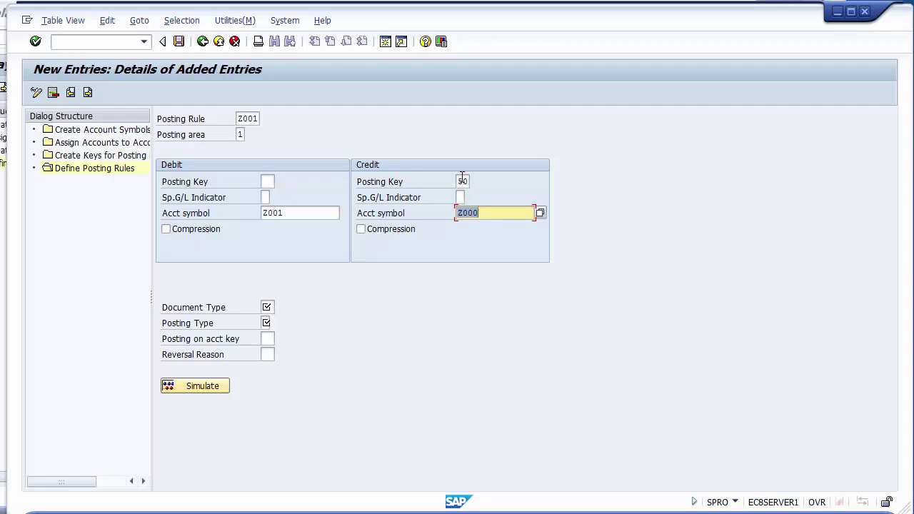
left_click(288, 216)
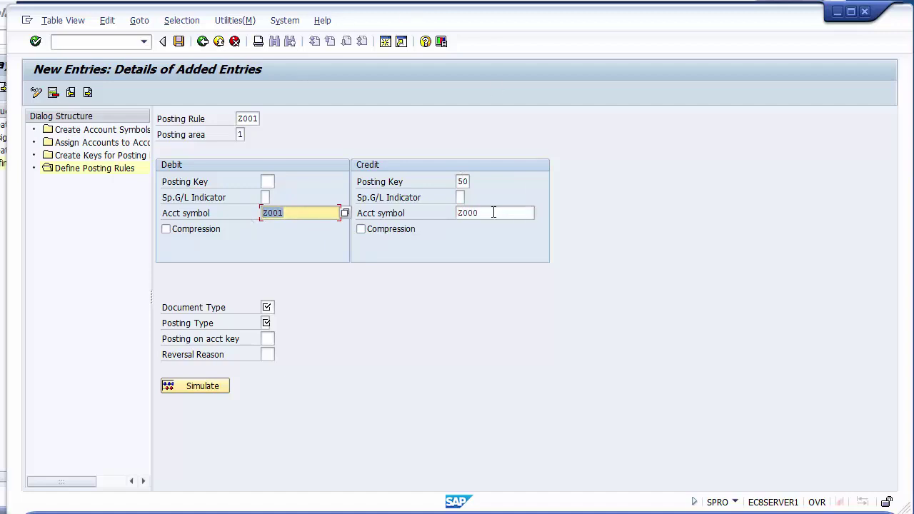
left_click(457, 212)
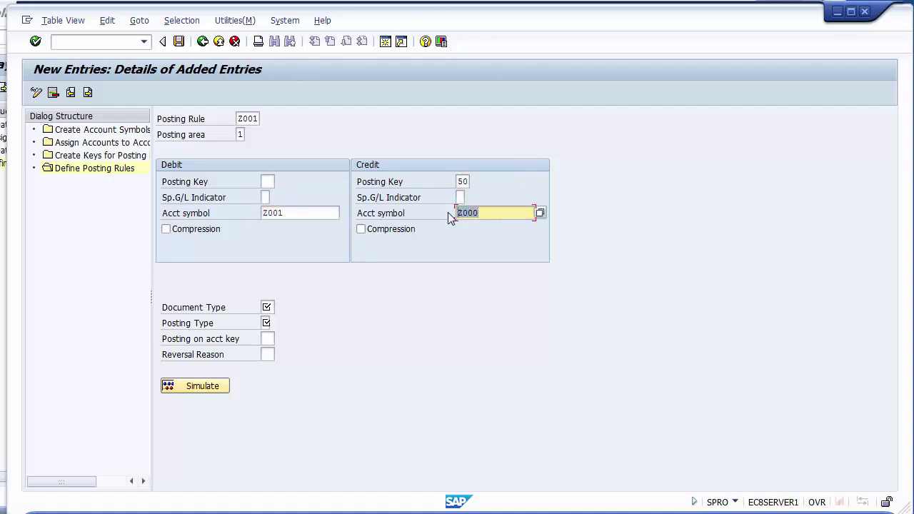
left_click(479, 213)
Step: Set document type AB and posting type 5 (Clear credit G/L act) for the rule, and try to save it
left_click(269, 305)
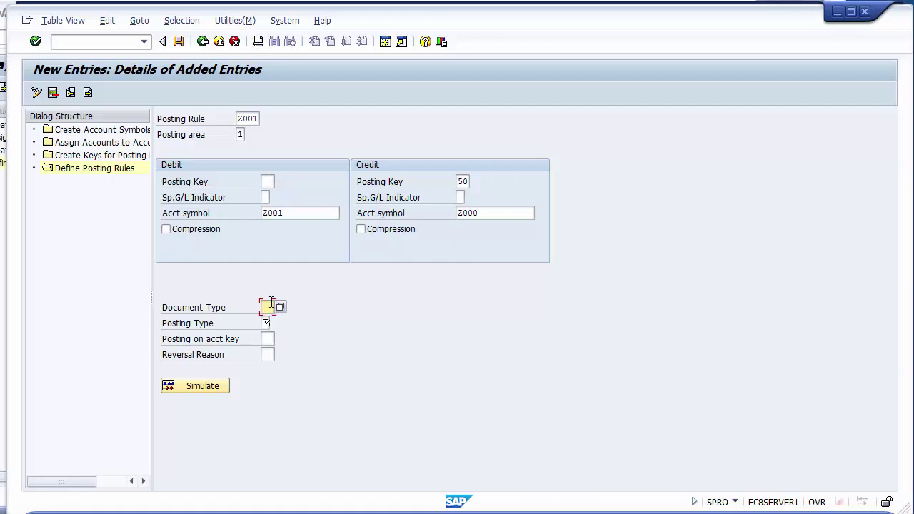
type("AB")
key("Tab")
type("1")
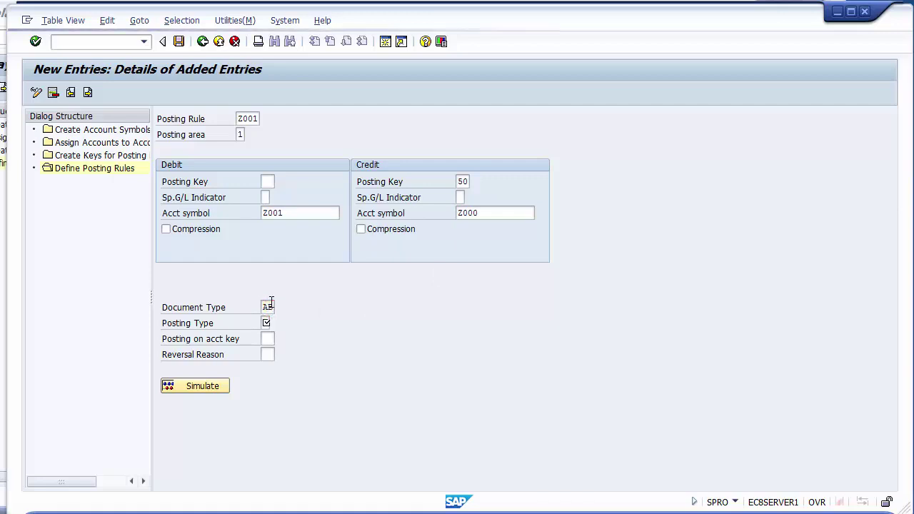
key("F4")
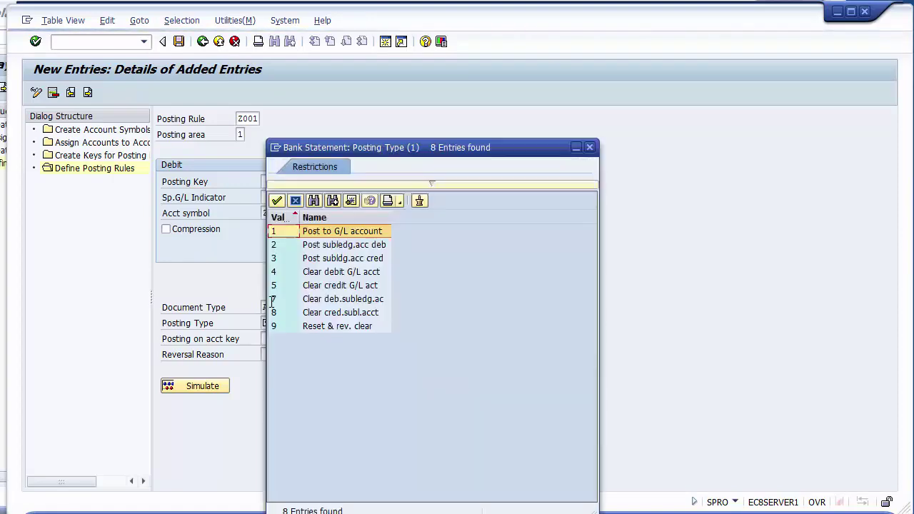
left_click(351, 287)
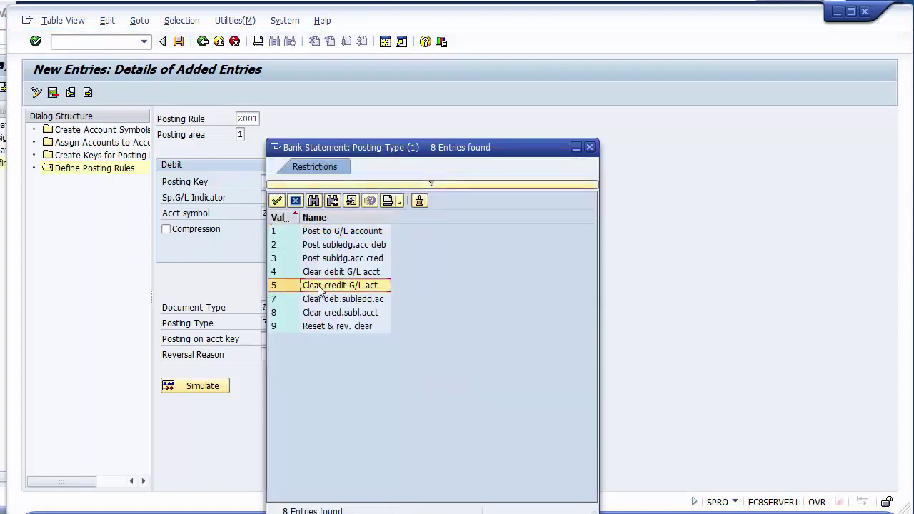
double_click(319, 288)
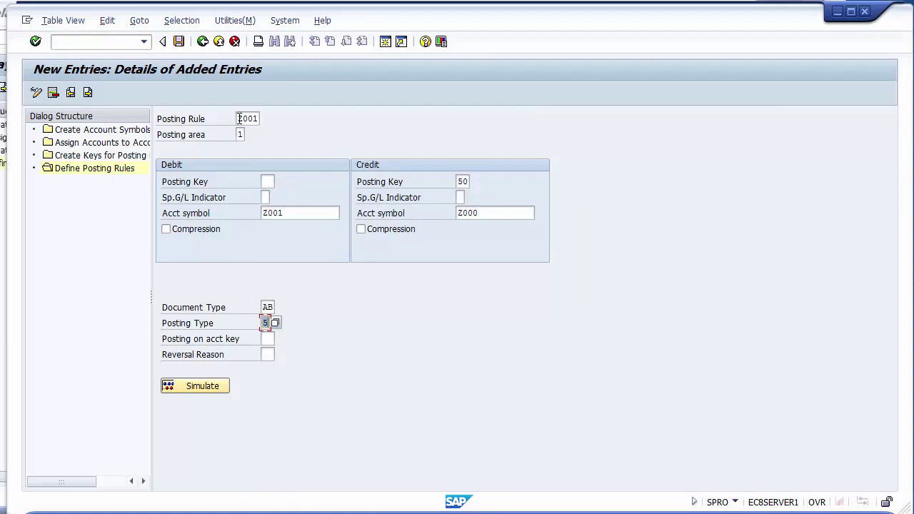
left_click(179, 43)
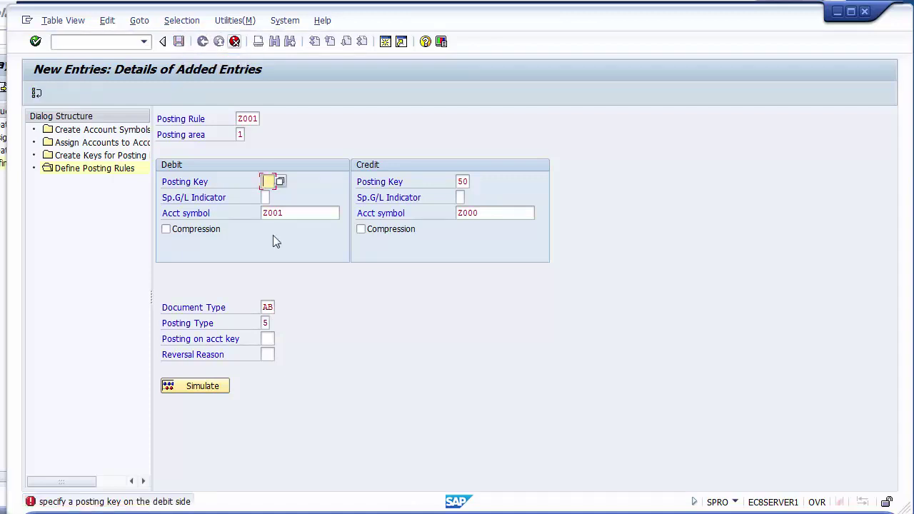
Step: Change the rule's posting type to 4 (Clear debit G/L acct) and save the entry
left_click(265, 322)
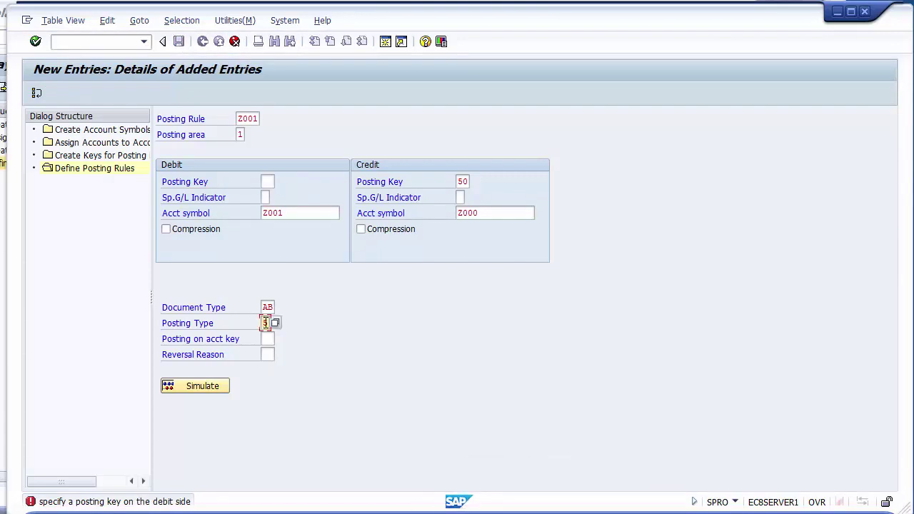
key("F4")
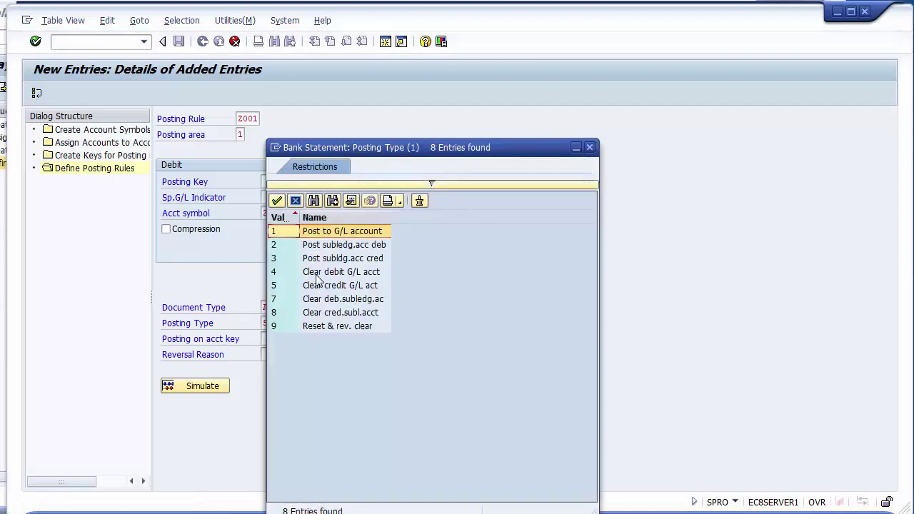
double_click(316, 275)
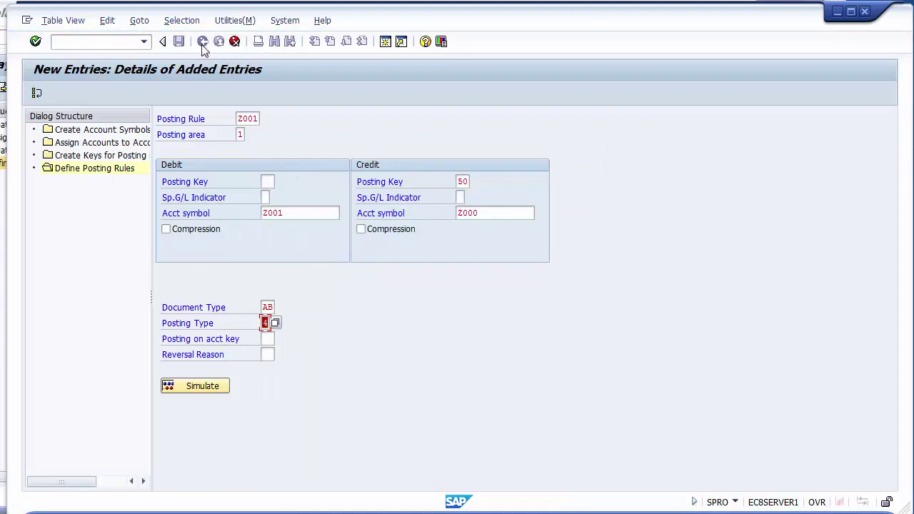
key("ctrl+s")
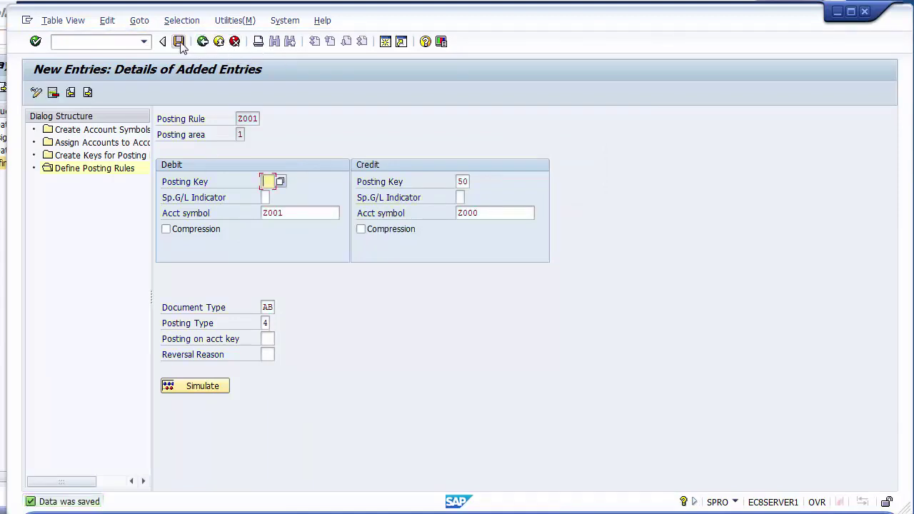
left_click(179, 41)
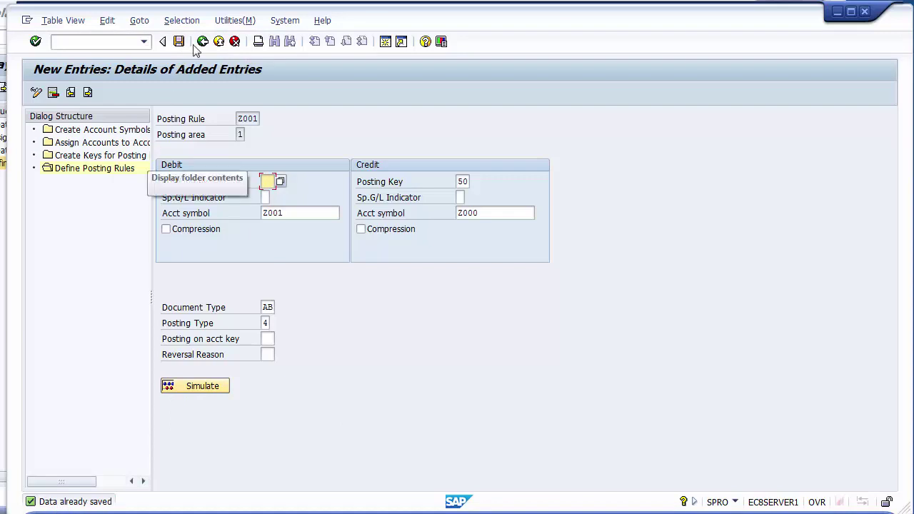
Step: Return to the posting rules overview and start a new entry for posting rule Z002 with posting area 1
double_click(241, 117)
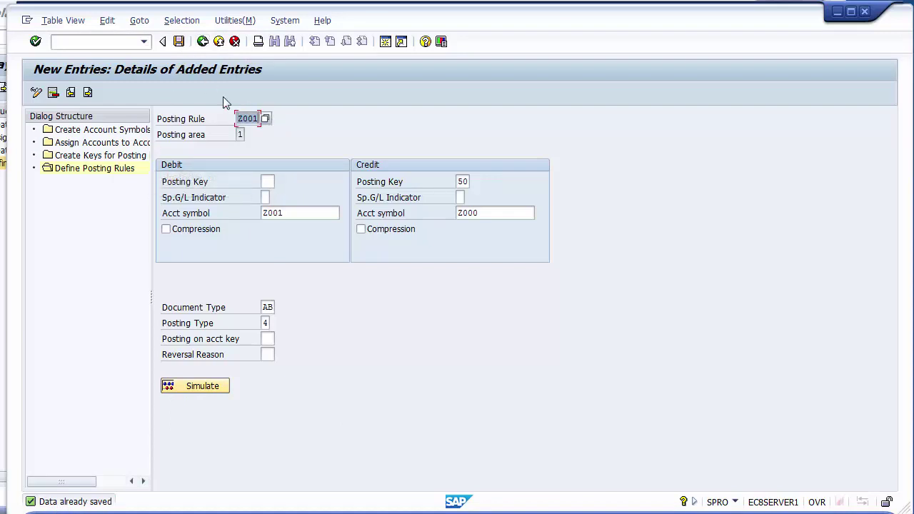
left_click(203, 42)
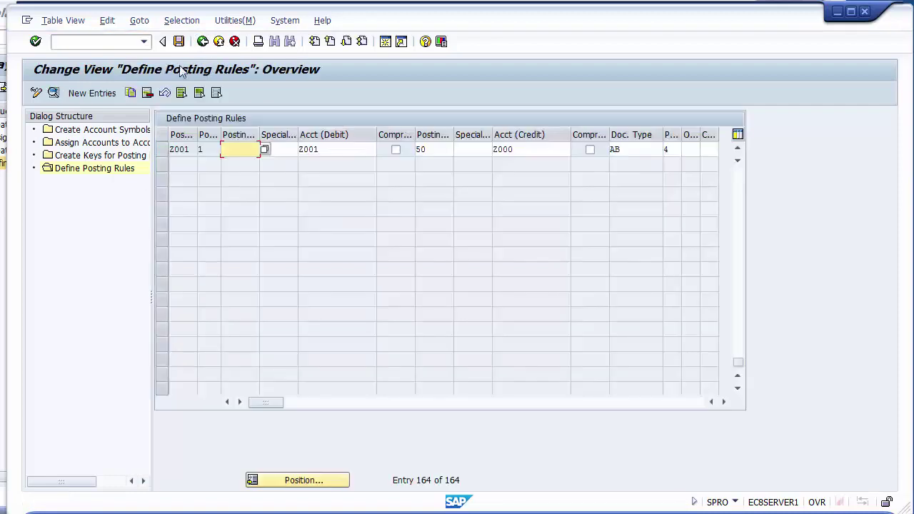
left_click(92, 94)
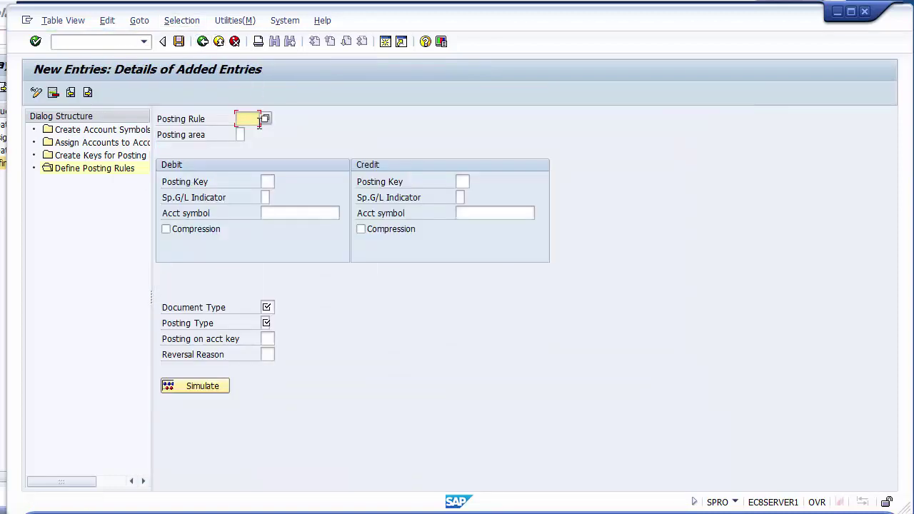
type("2002")
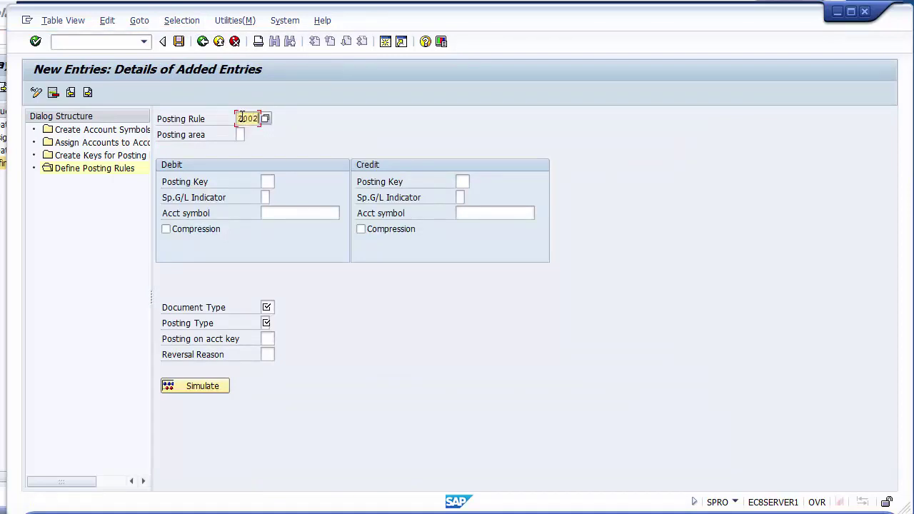
key("Tab")
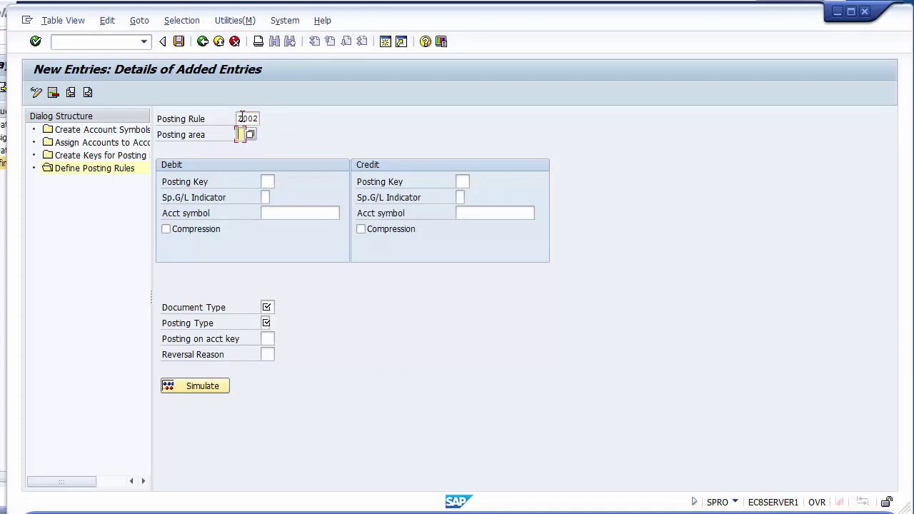
type("1")
key("Return")
Step: Set the rule's debit side to posting key 40 and account symbol Z000, and its credit account symbol to Z001
left_click(267, 182)
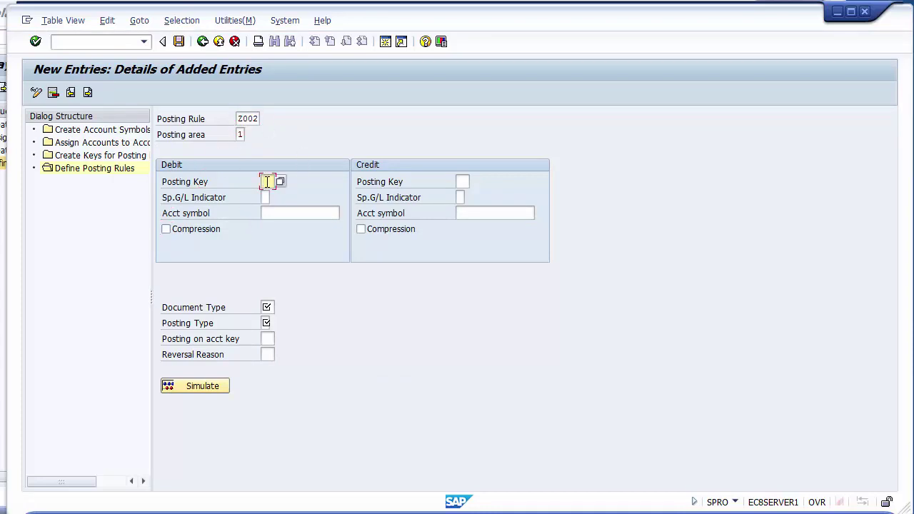
type("40")
key("Tab")
key("Tab")
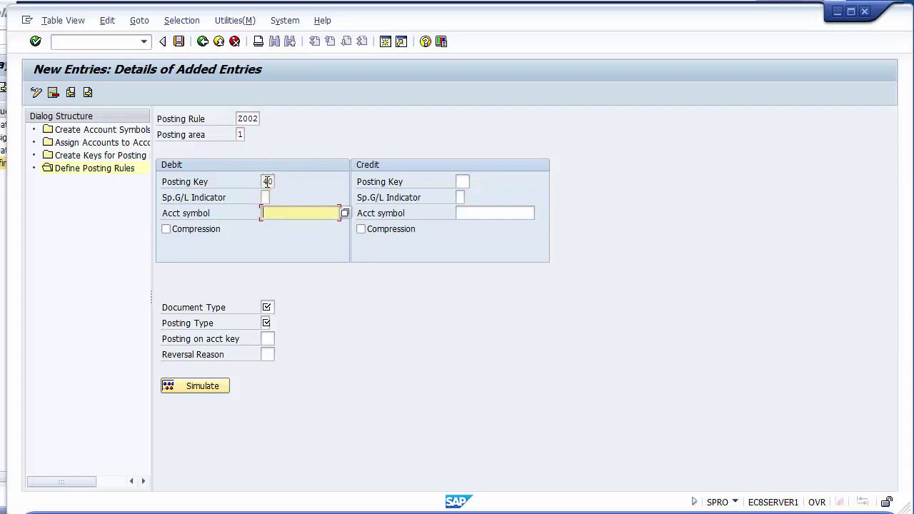
type("Z000")
key("Tab")
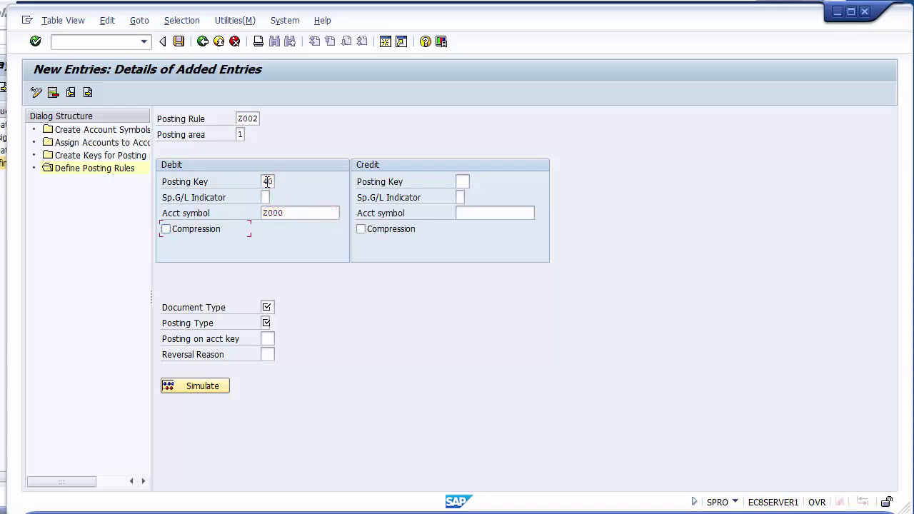
left_click(489, 212)
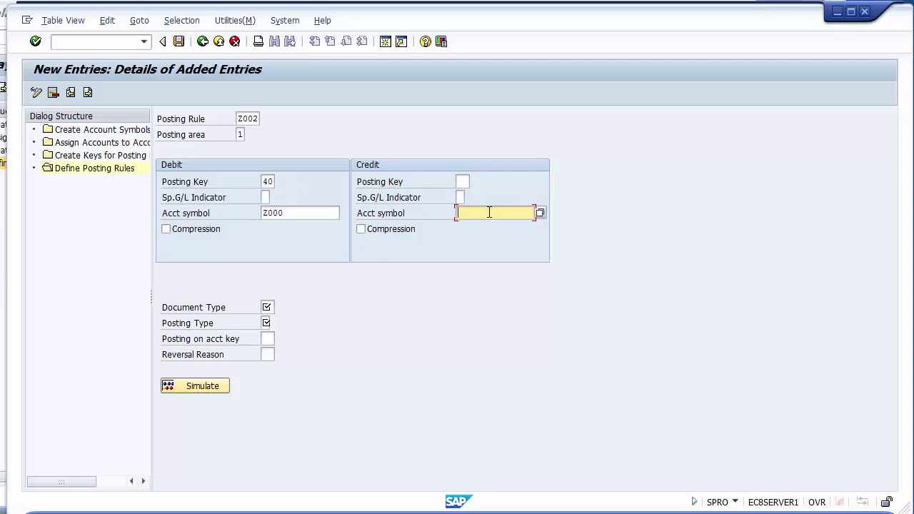
type("Z")
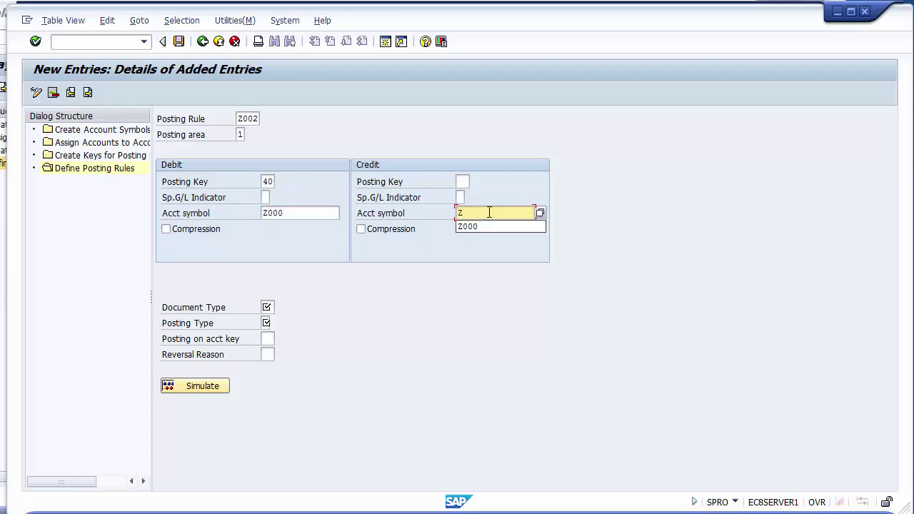
type("001")
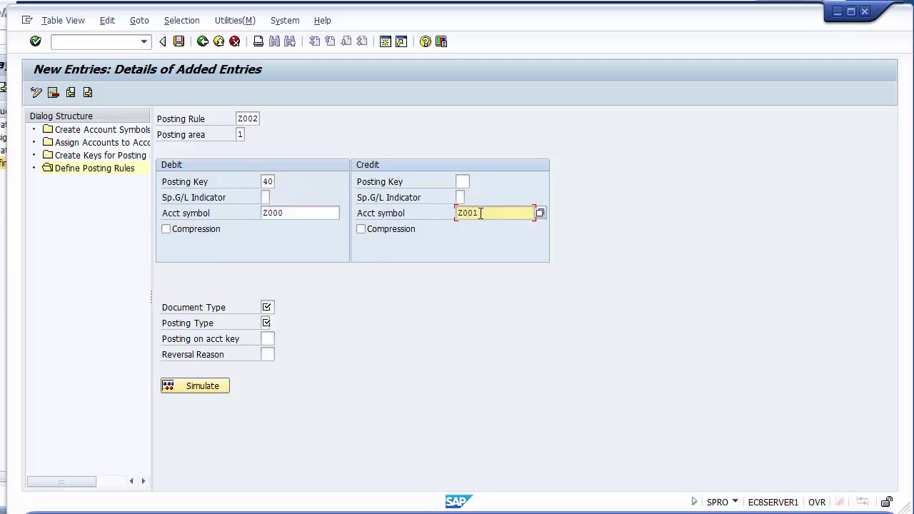
Step: Set document type AB and posting type 5 (Clear credit G/L act) for rule Z002, and save the entry
left_click(269, 307)
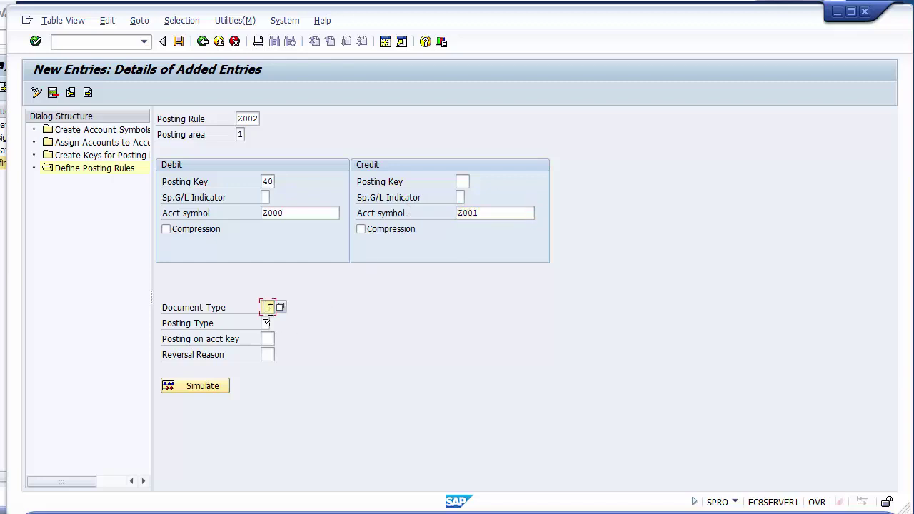
type("AB")
left_click(266, 323)
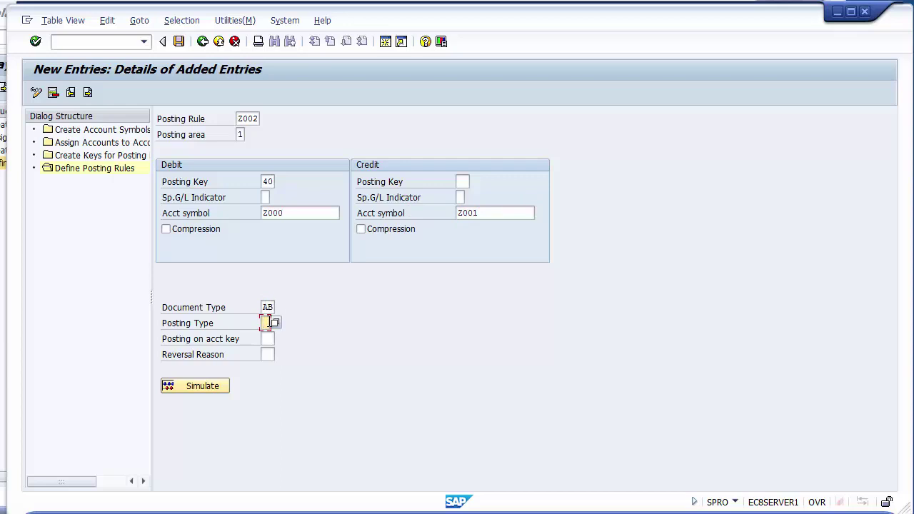
left_click(266, 322)
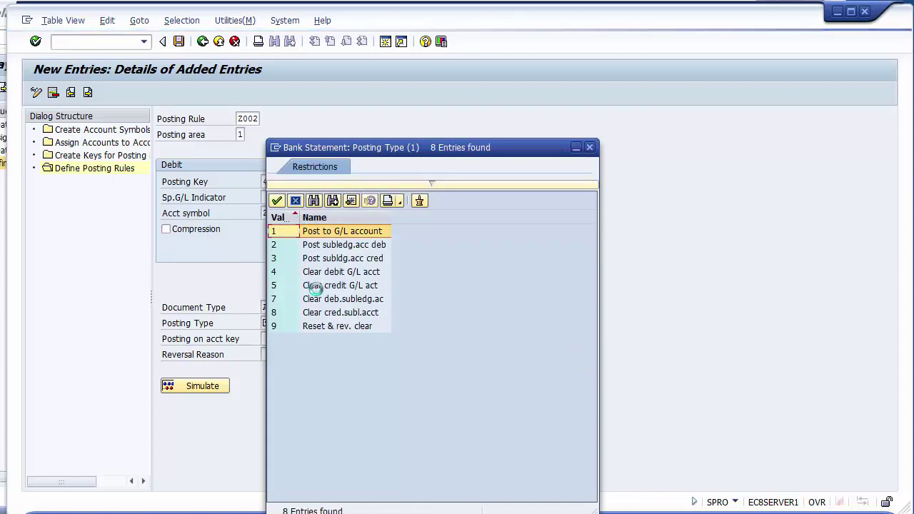
double_click(315, 288)
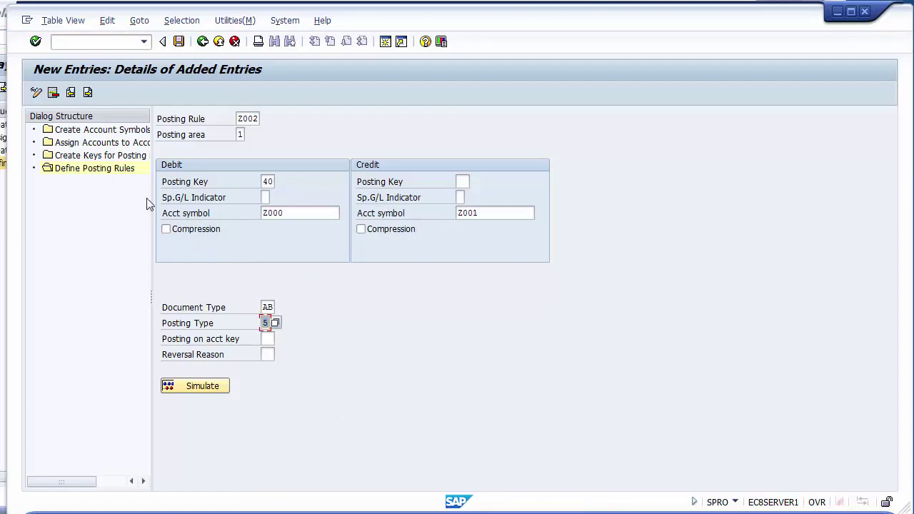
left_click(179, 41)
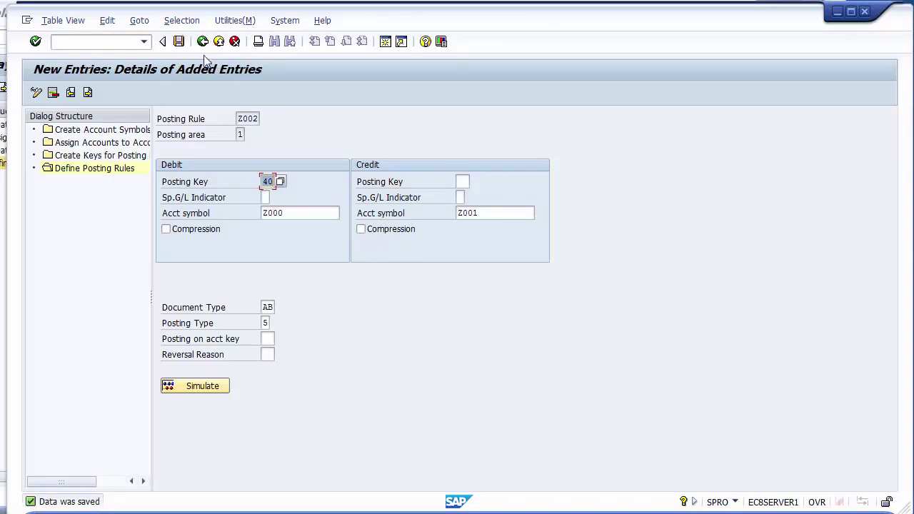
Step: Switch to the PowerPoint slides to review the posting keys and rules menu path against the configuration folders in SAP
left_click(305, 510)
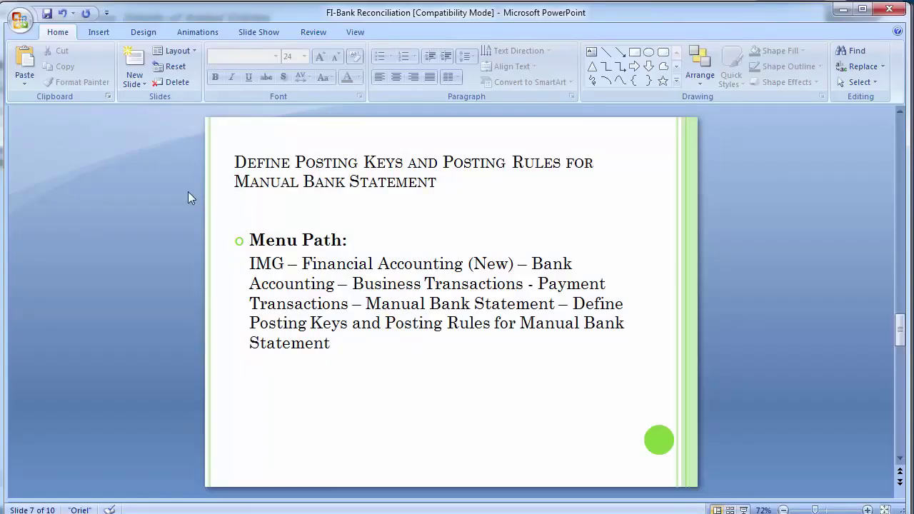
key("alt+Tab")
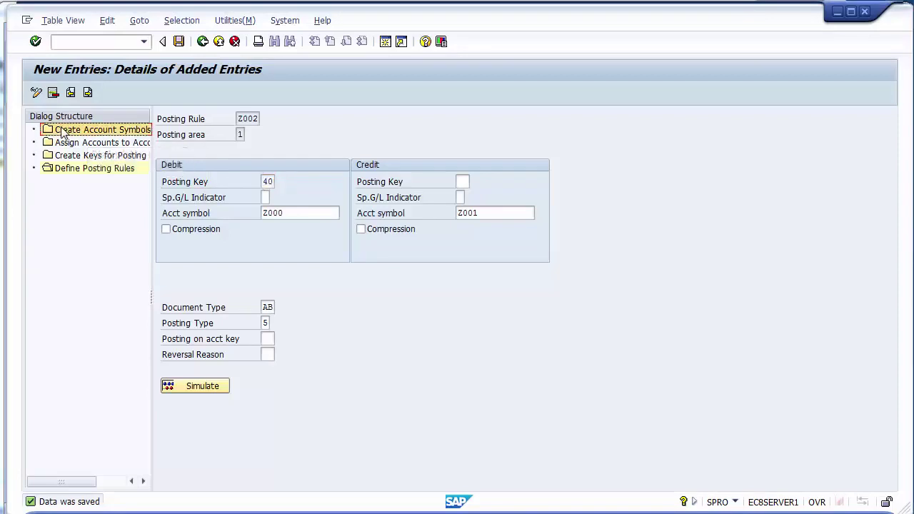
left_click(87, 142)
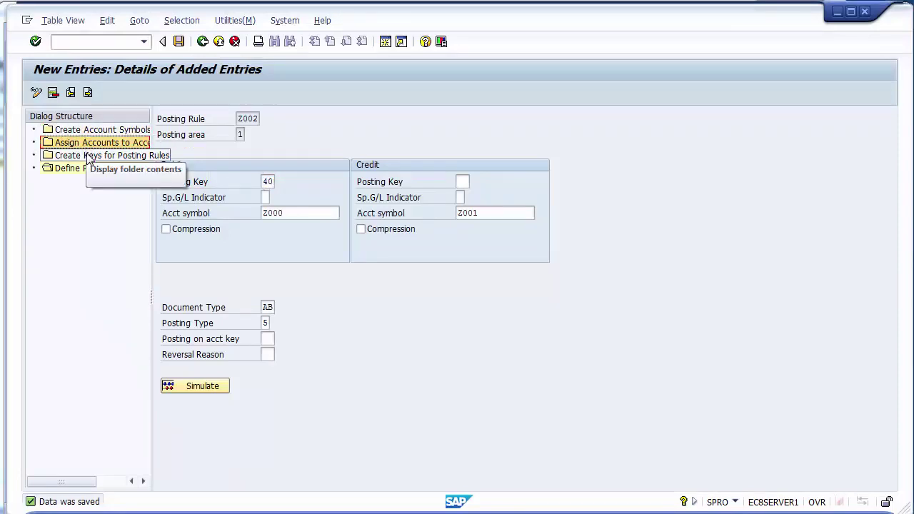
left_click(94, 155)
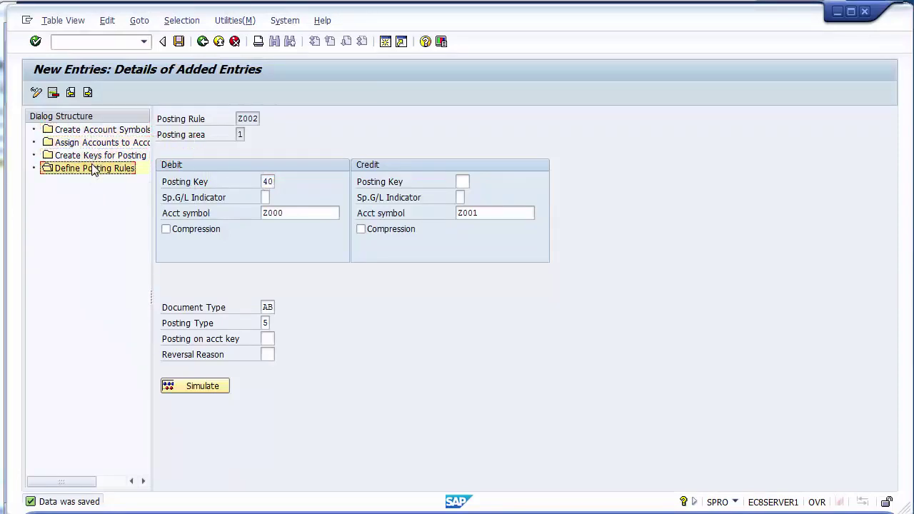
key("alt+Tab")
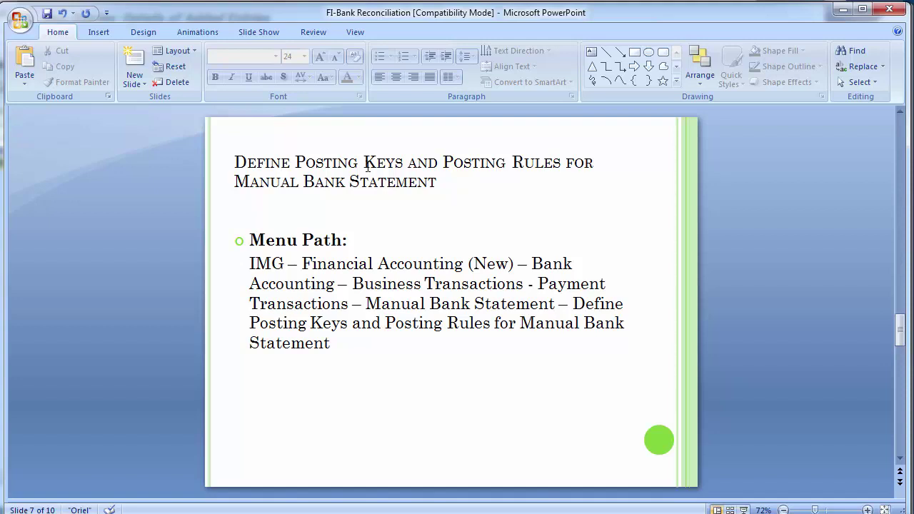
scroll(368, 165, "down", 1)
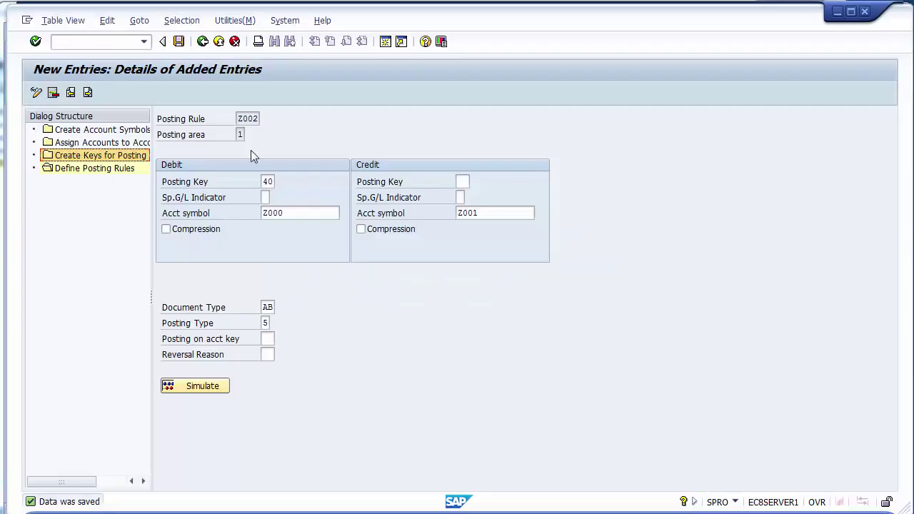
Step: Return to the IMG structure and open the Define Variants for Manual Bank Statement activity
left_click(203, 41)
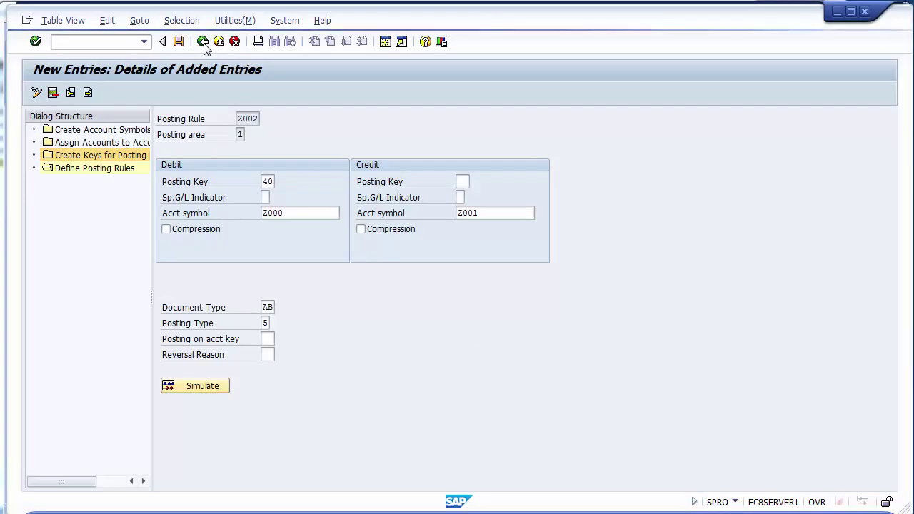
left_click(203, 42)
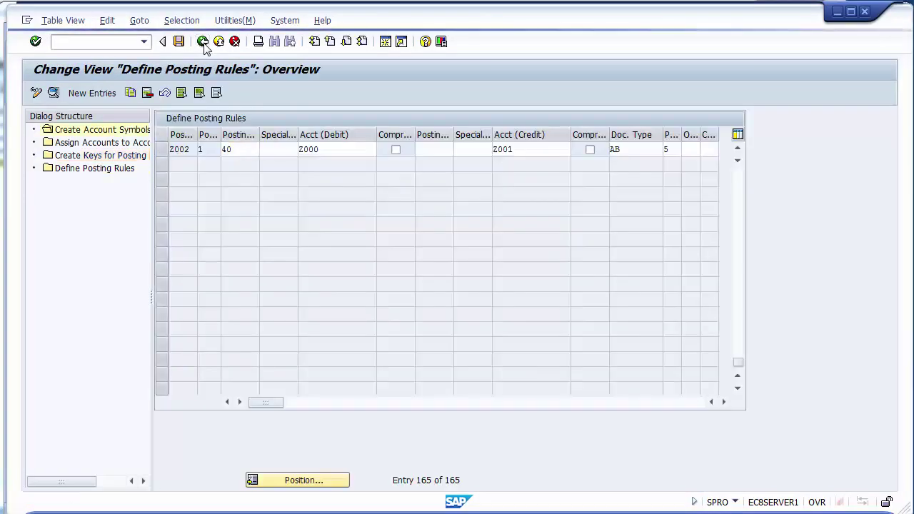
left_click(203, 41)
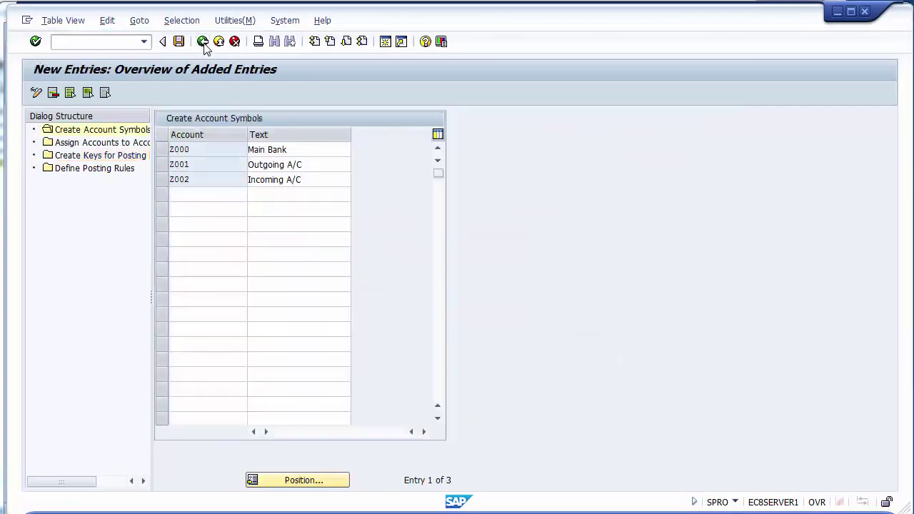
left_click(203, 41)
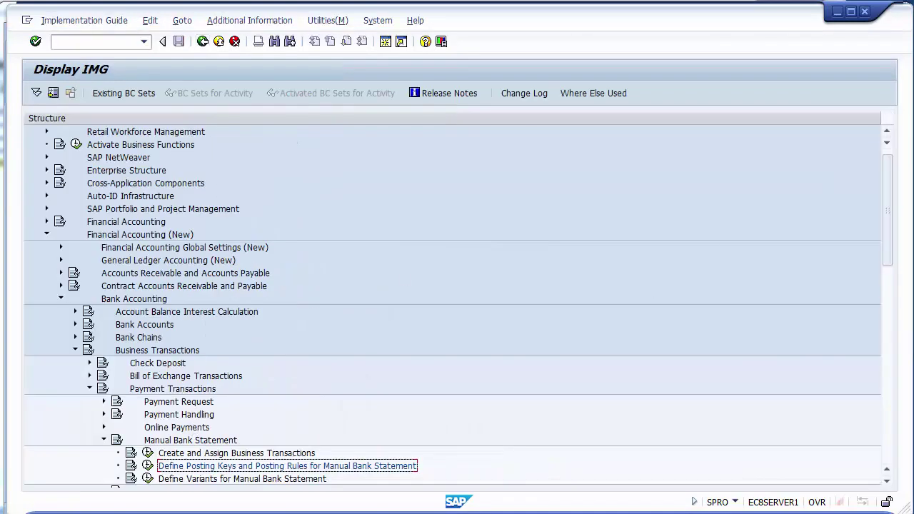
left_click_drag(889, 234, 889, 324)
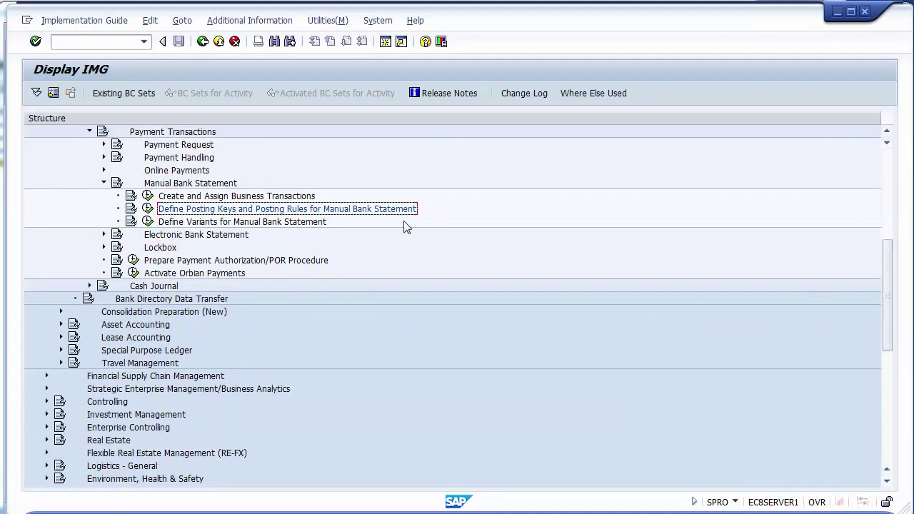
left_click(283, 201)
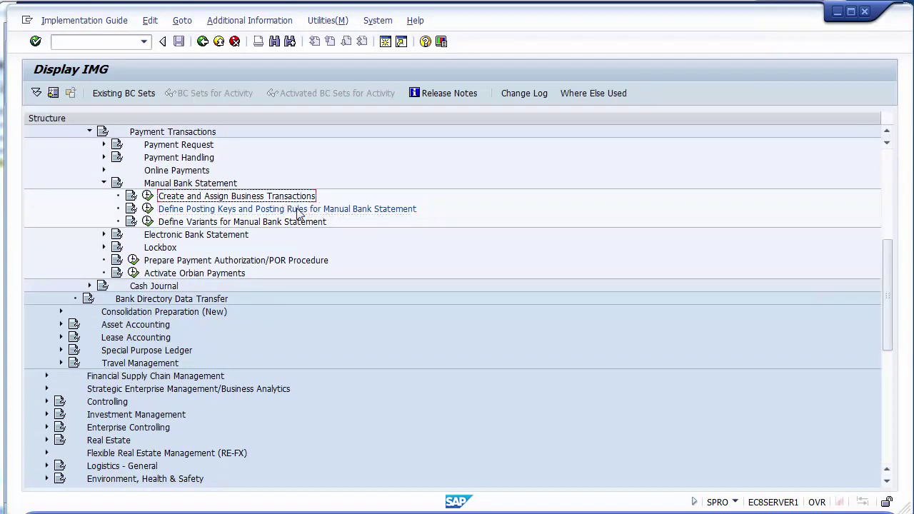
left_click(299, 210)
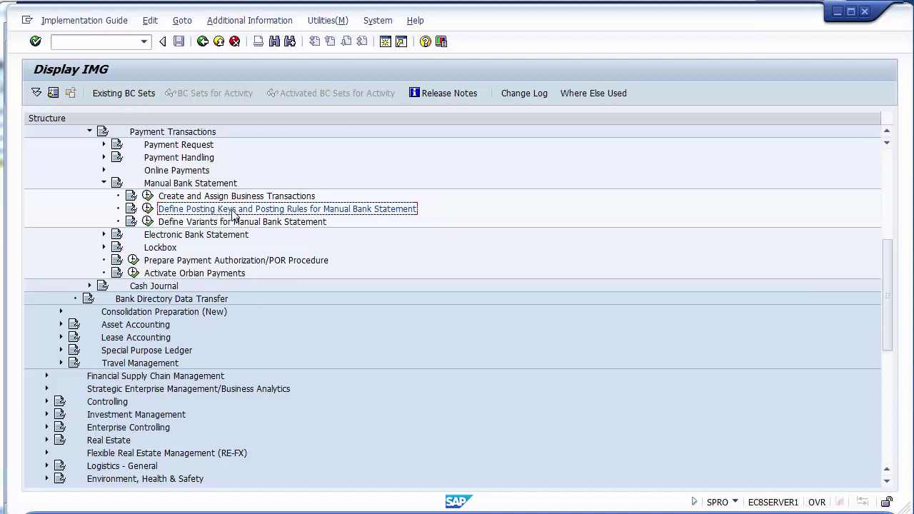
left_click(196, 223)
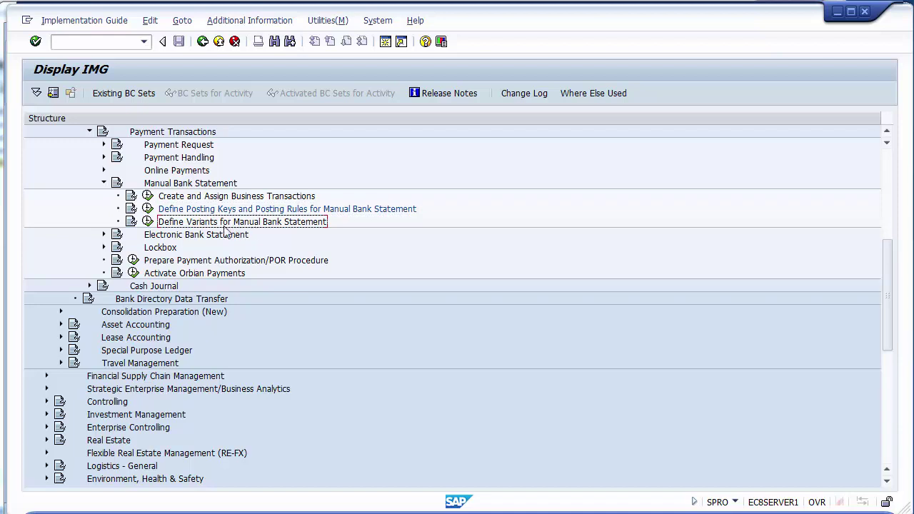
left_click(147, 222)
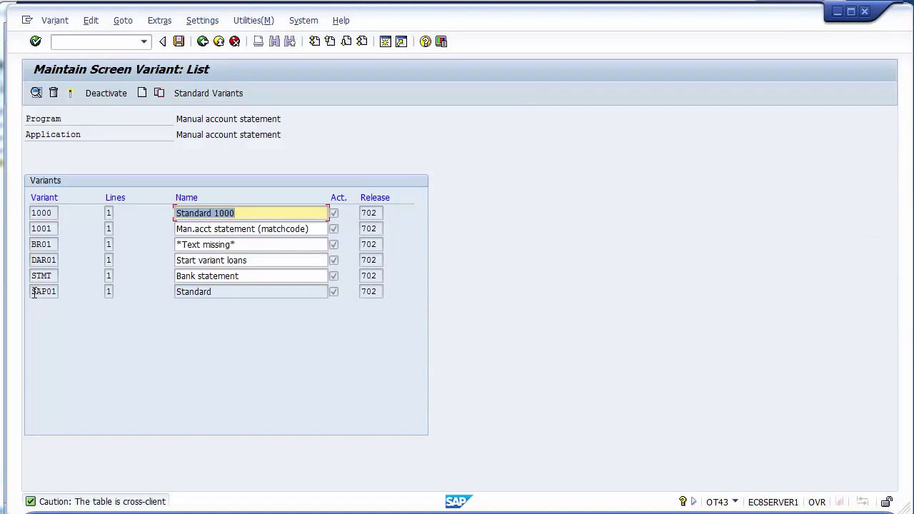
Step: Copy the screen variant SAP01 to a new variant 1200 and acknowledge the missing-field information
left_click_drag(30, 291, 62, 293)
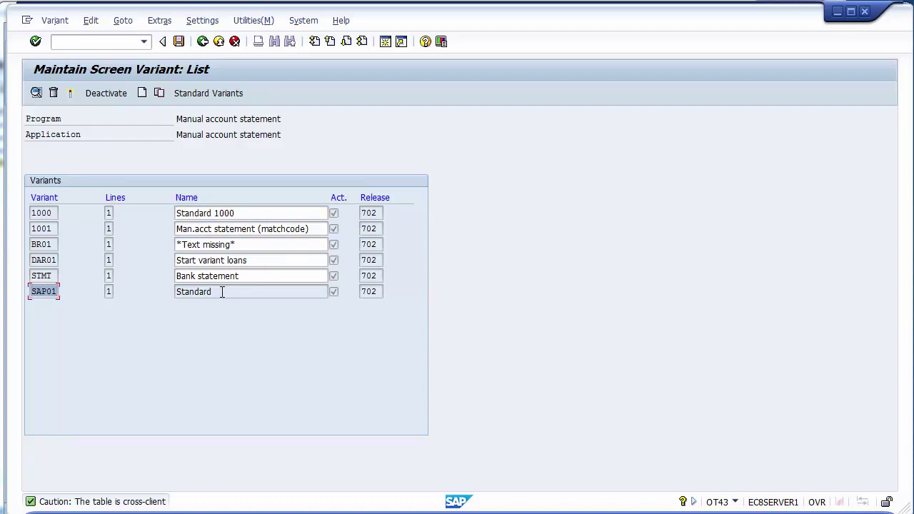
left_click(33, 291)
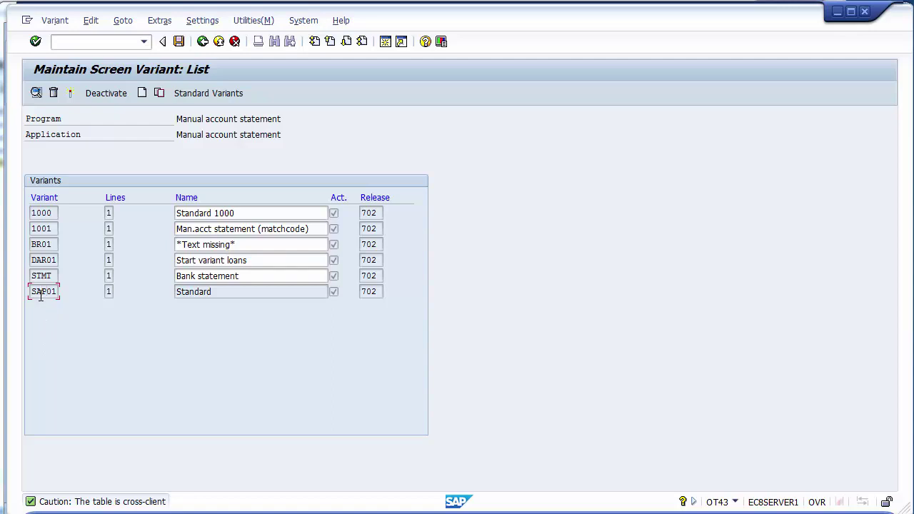
left_click(159, 94)
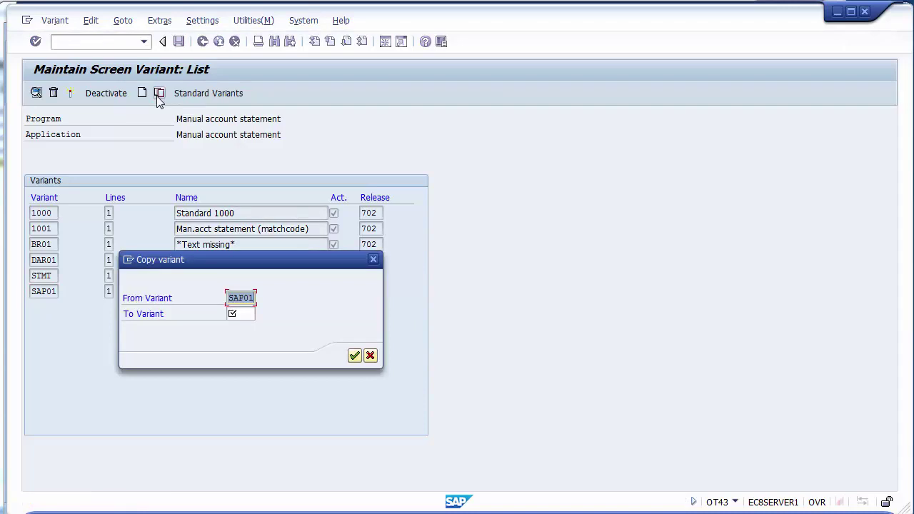
left_click(238, 315)
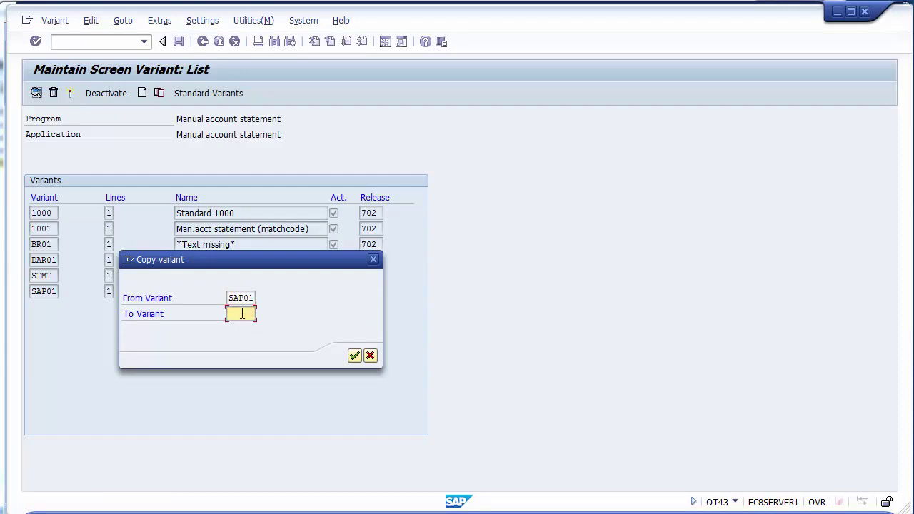
type("1200")
left_click(354, 358)
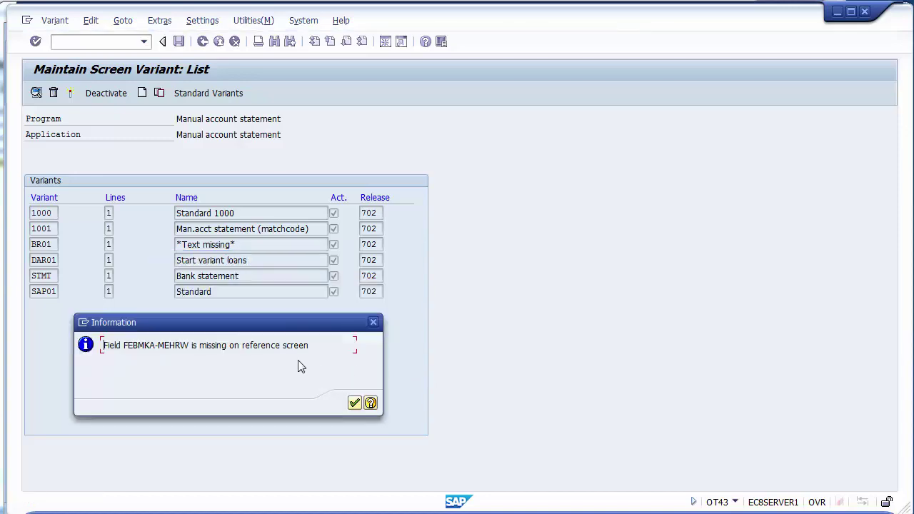
left_click(355, 405)
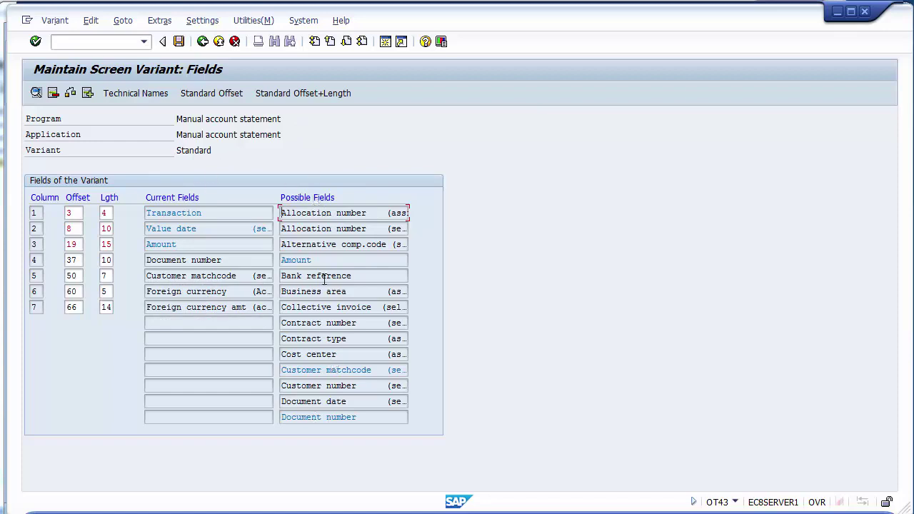
Step: Remove the Foreign currency, Foreign currency amt and Customer matchcode fields from the variant's current fields
left_click(182, 309)
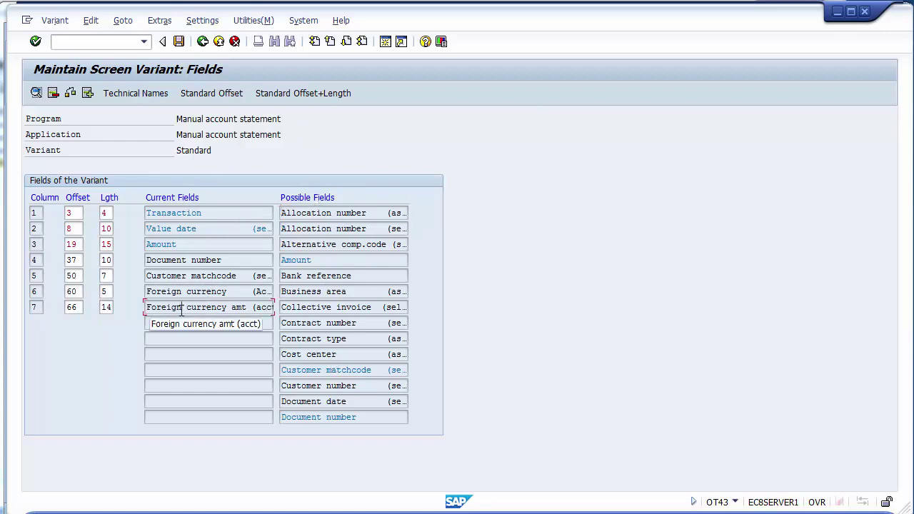
left_click(196, 215)
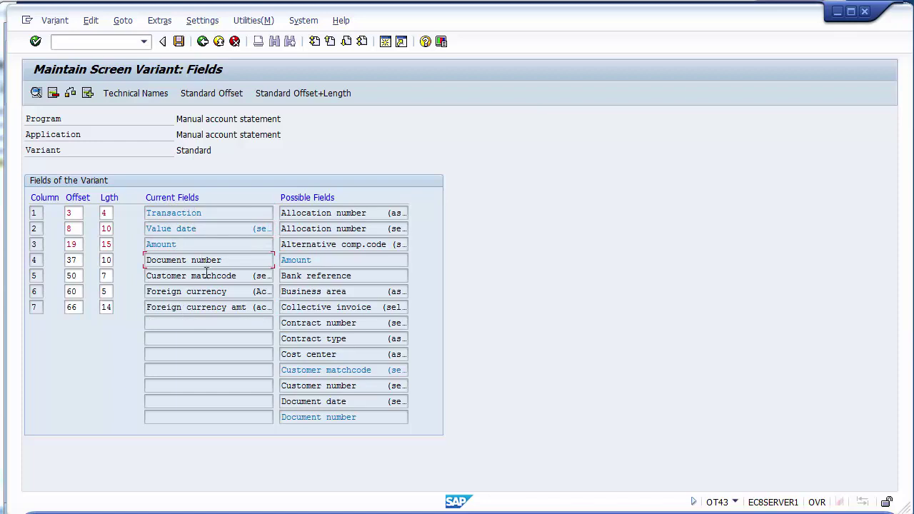
left_click(207, 276)
left_click(205, 291)
left_click(190, 306)
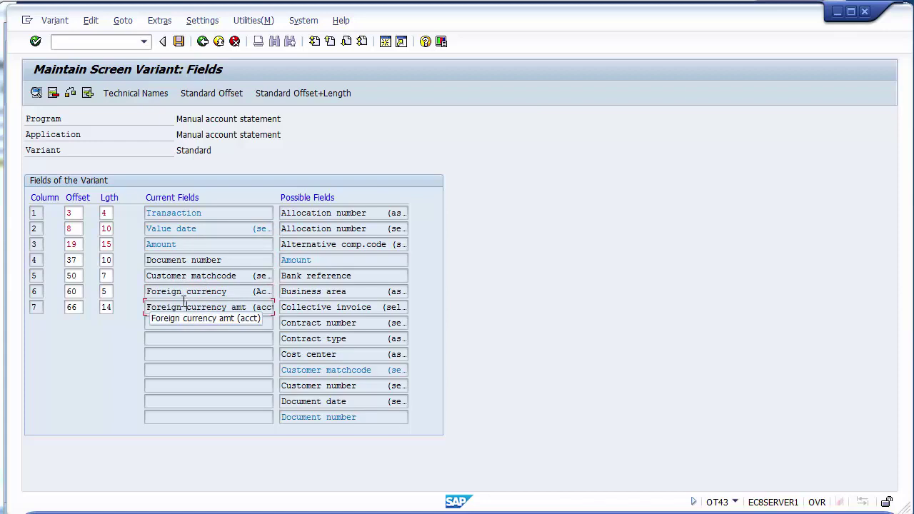
left_click(181, 293)
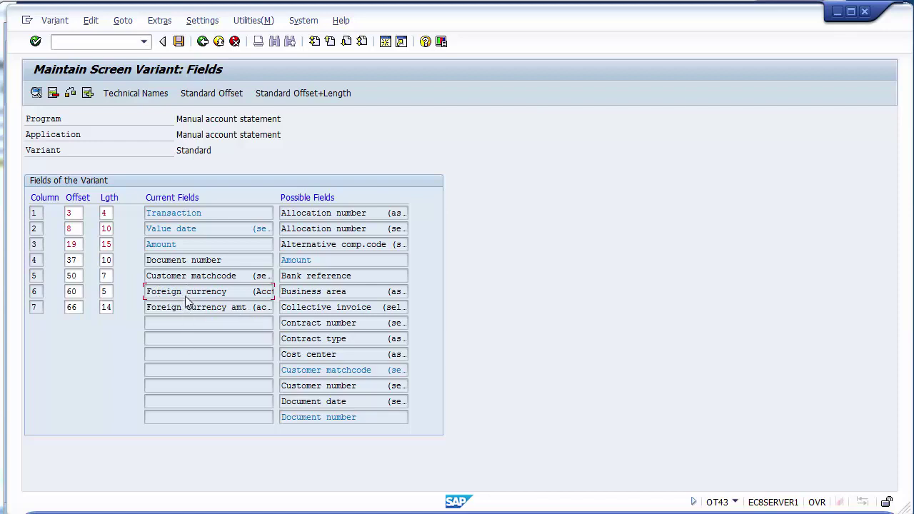
left_click(52, 94)
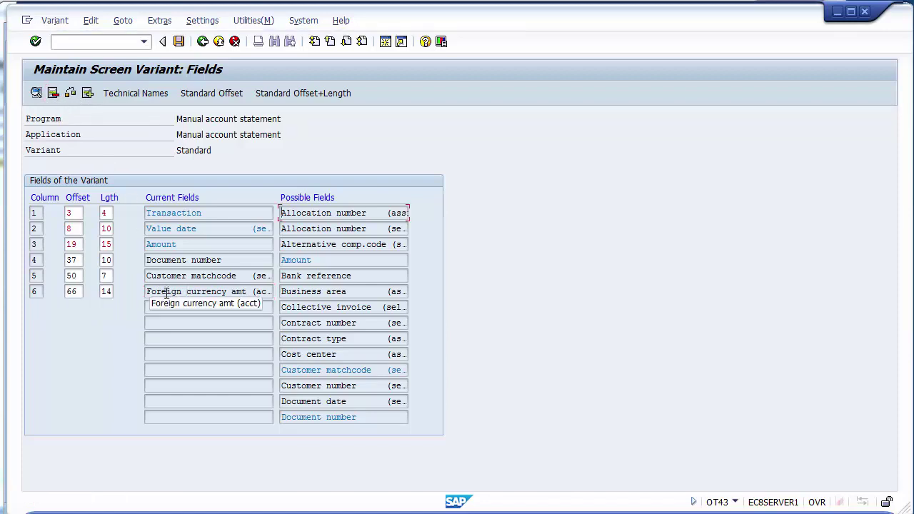
left_click(167, 293)
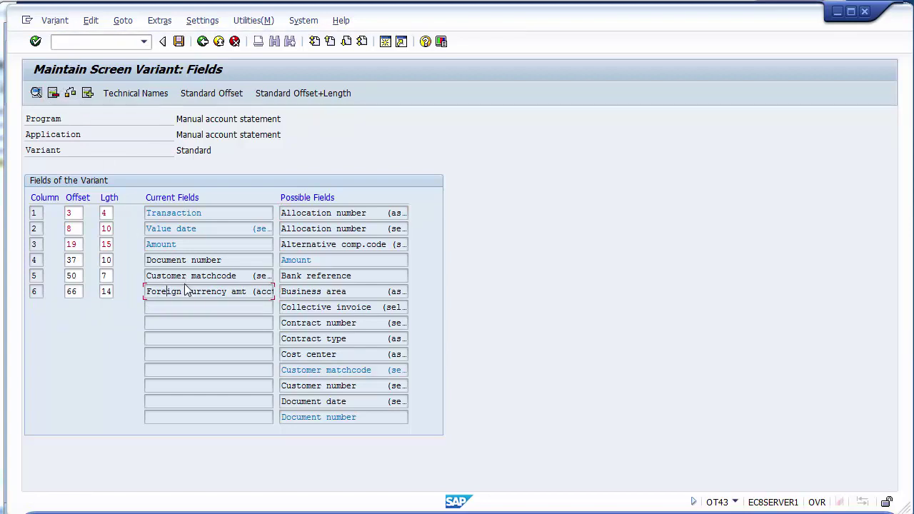
left_click(54, 94)
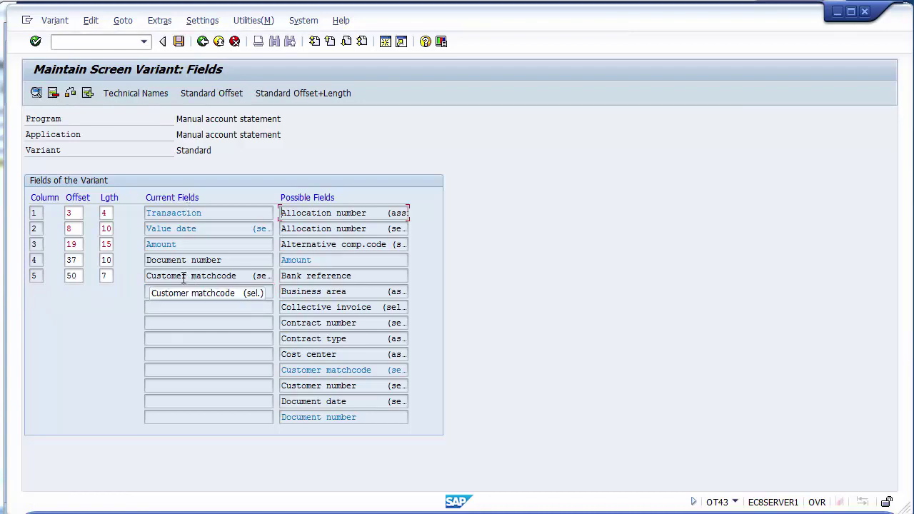
left_click(55, 95)
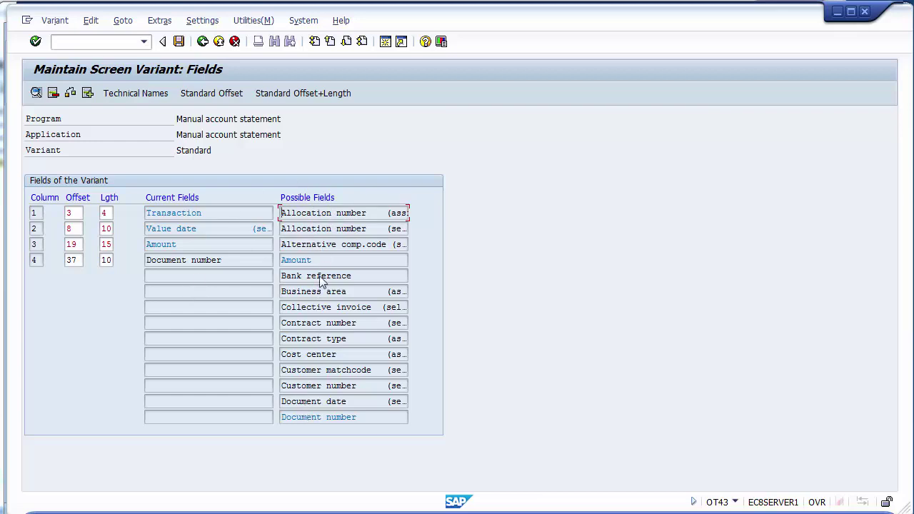
Step: Add Business area from the possible fields to the variant with an output length of 4
left_click(318, 339)
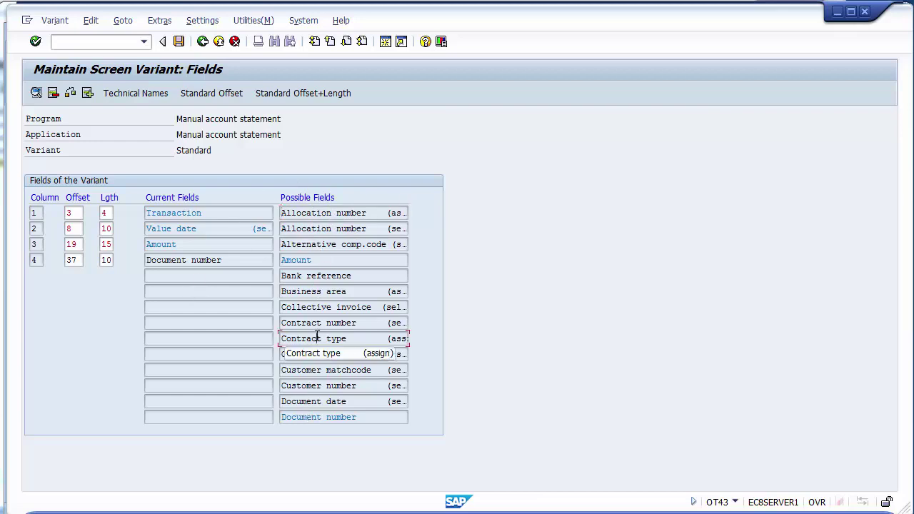
scroll(317, 338, "down", 1)
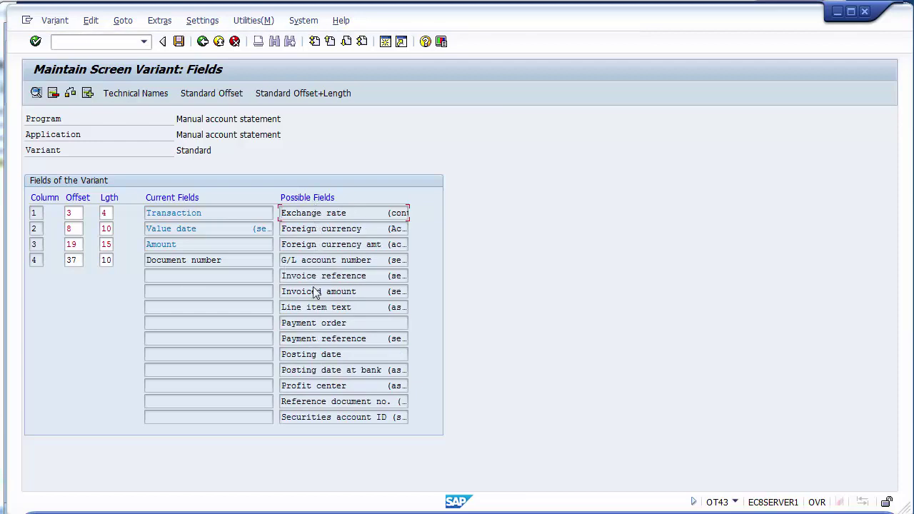
left_click(316, 355)
scroll(316, 355, "up", 3)
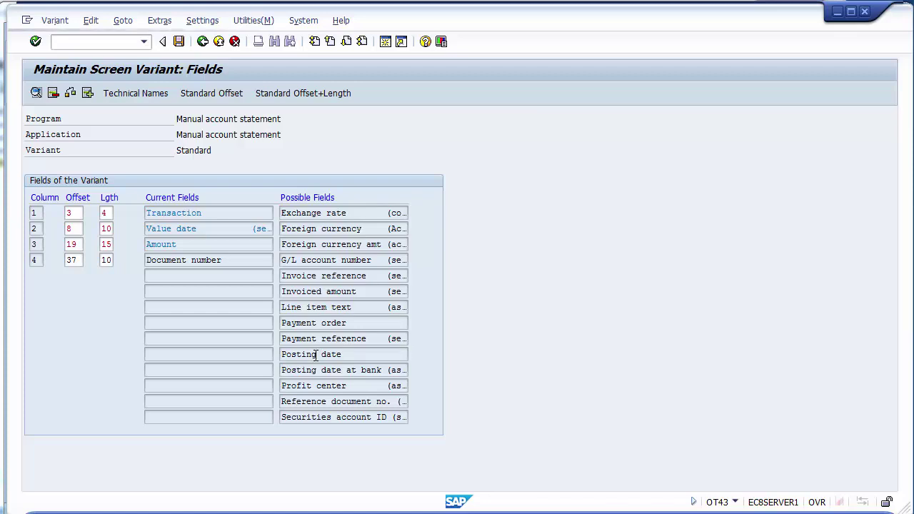
left_click(309, 293)
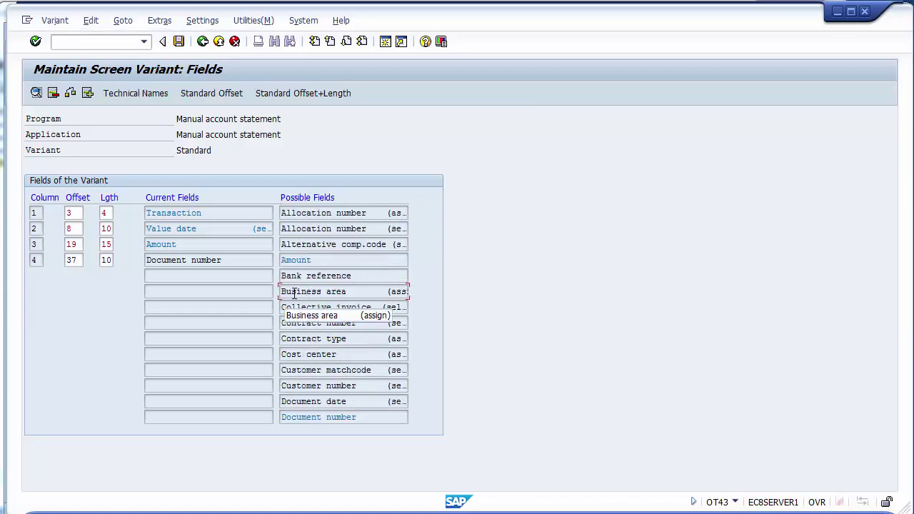
double_click(294, 293)
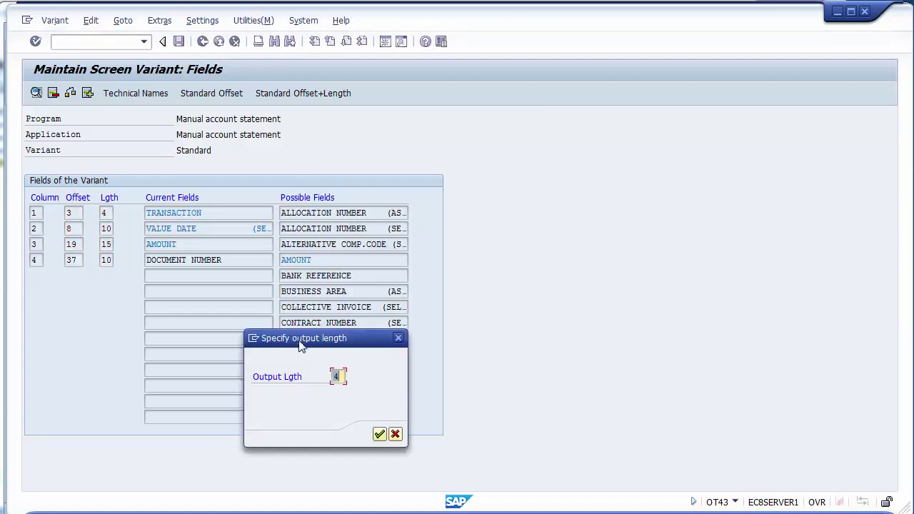
left_click_drag(301, 345, 306, 284)
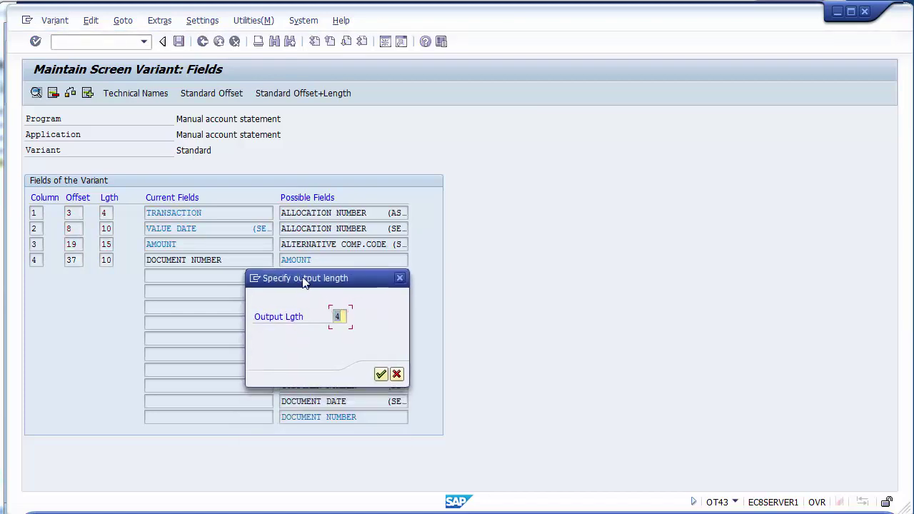
left_click(380, 376)
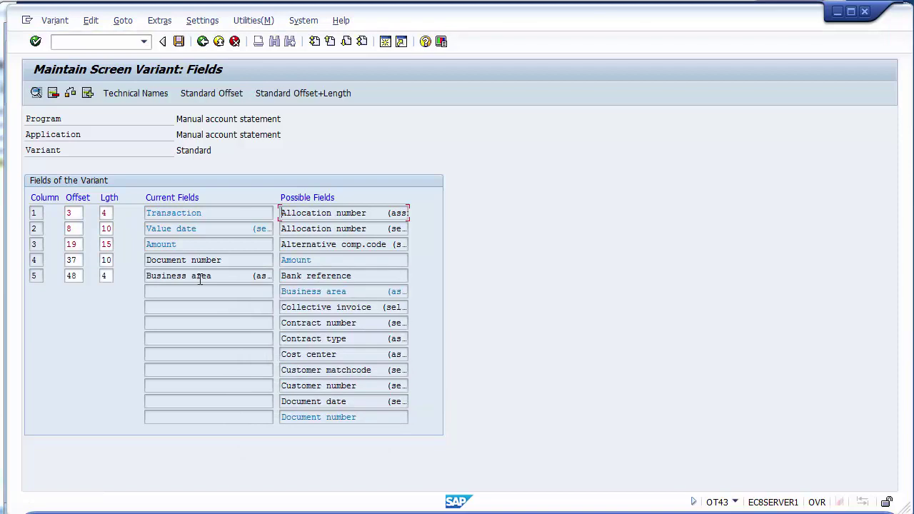
Step: Compare the variant's current fields with the highlighted entries throughout the list of possible fields
left_click(200, 278)
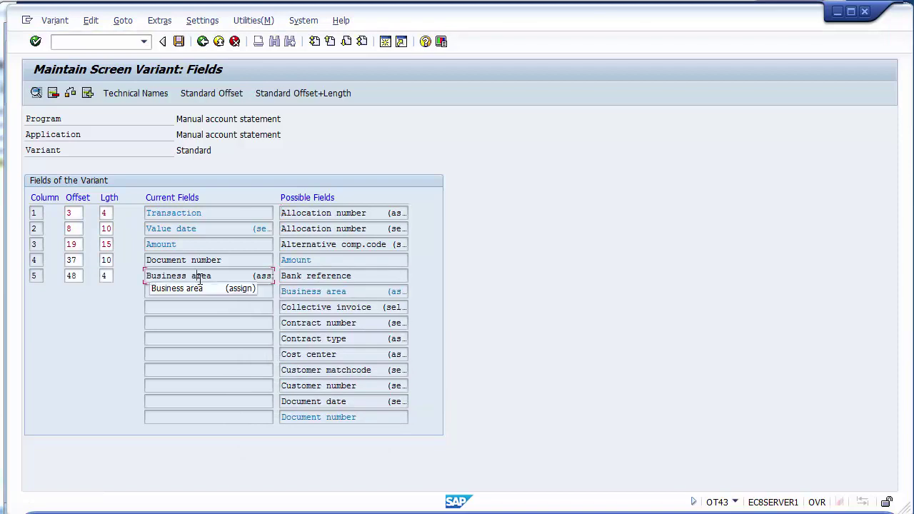
left_click(323, 291)
left_click(242, 276)
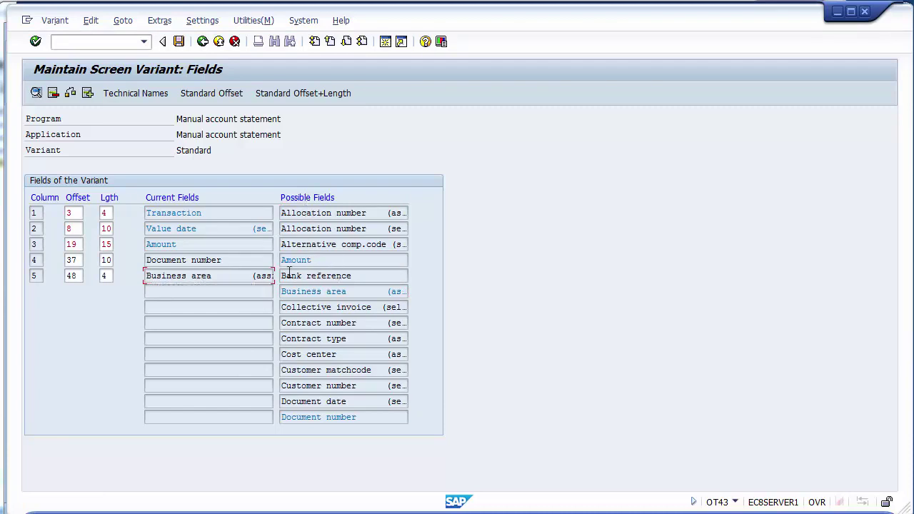
left_click_drag(282, 291, 357, 292)
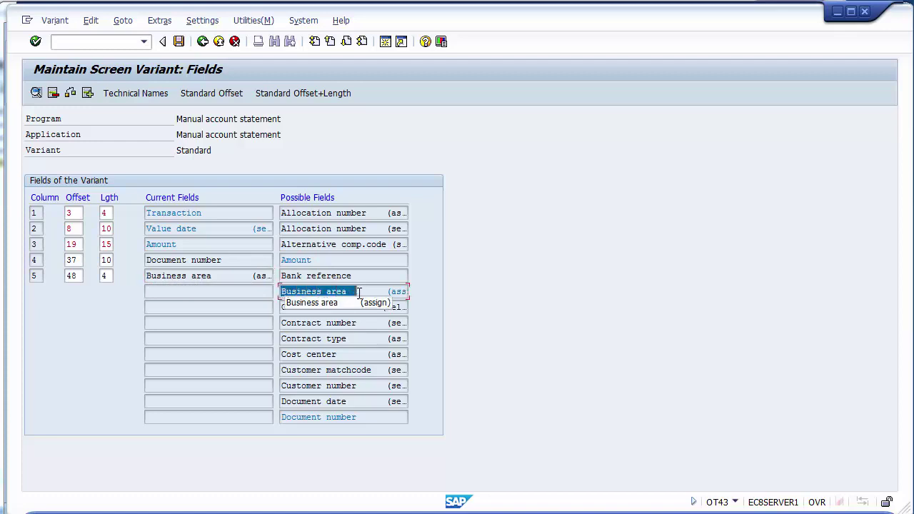
left_click(353, 294)
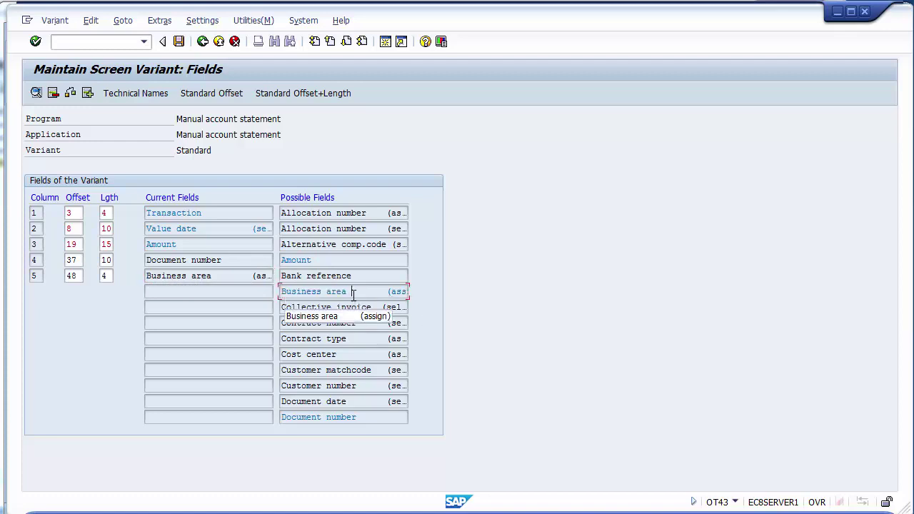
left_click(219, 276)
left_click(328, 261)
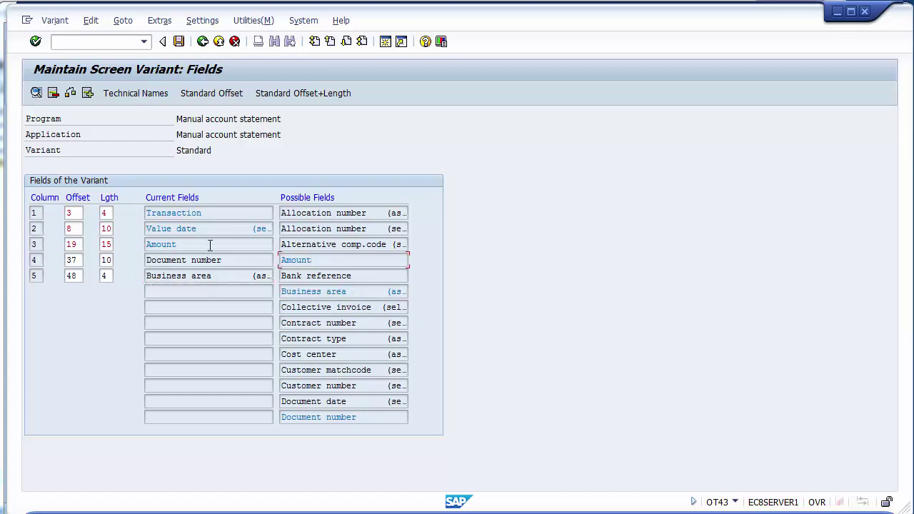
left_click(327, 417)
left_click(344, 355)
scroll(343, 354, "down", 3)
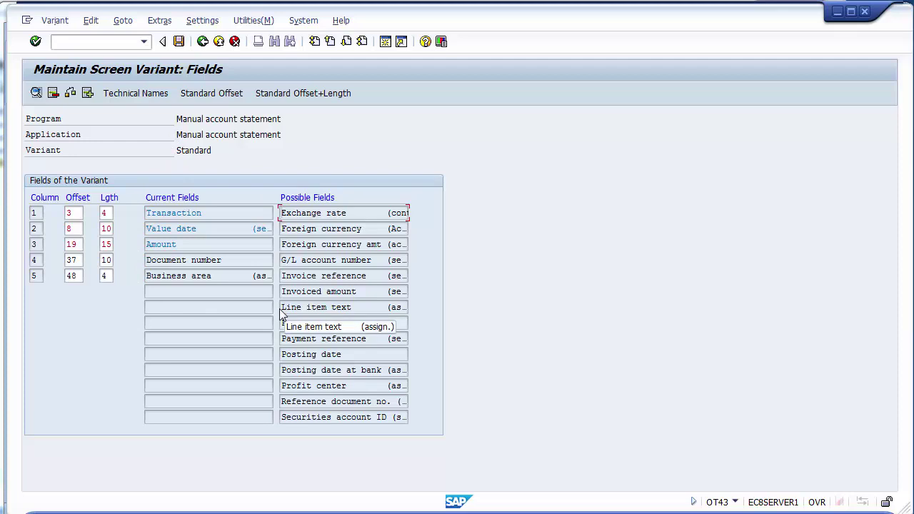
scroll(279, 308, "down", 5)
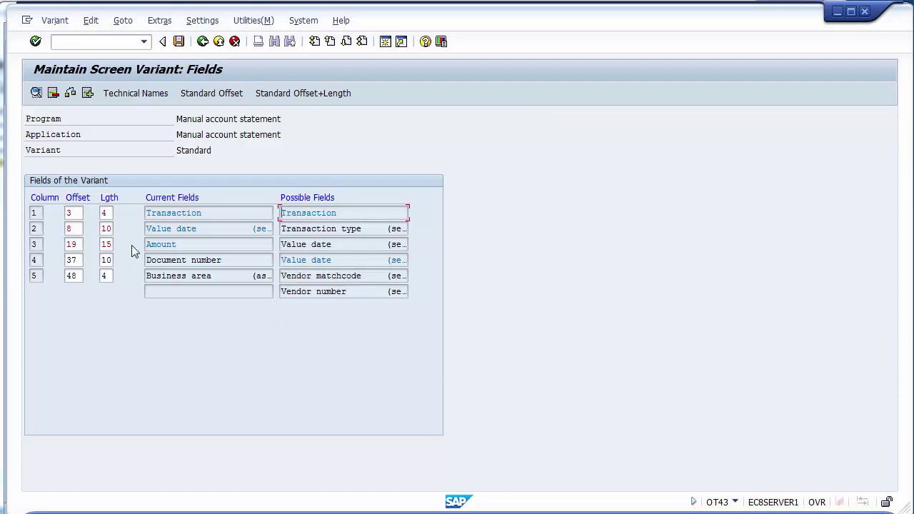
Step: Save variant 1200 under the FI: Customization workbench request, activate it and save the variant list
left_click(179, 42)
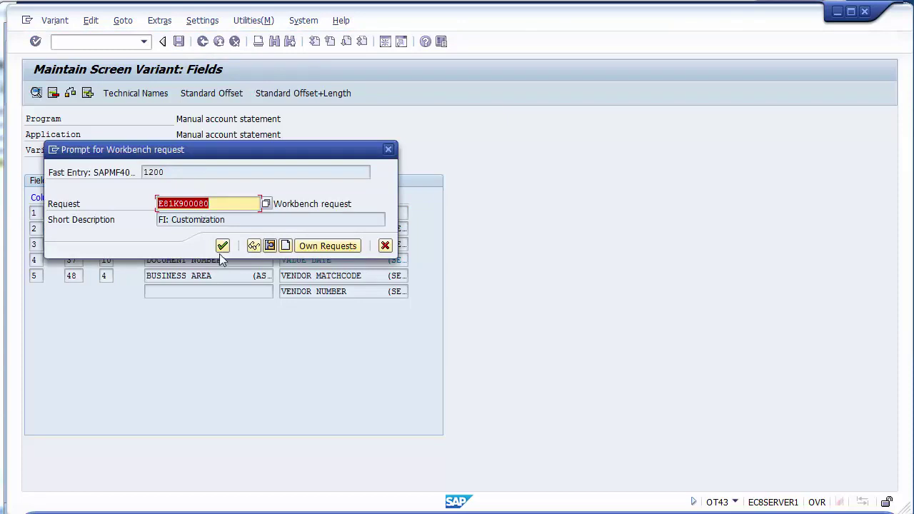
left_click(222, 247)
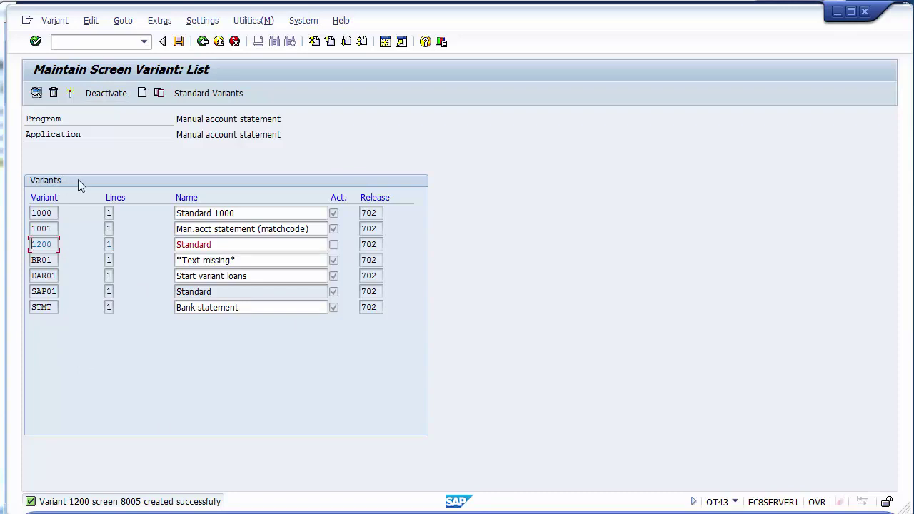
left_click(70, 95)
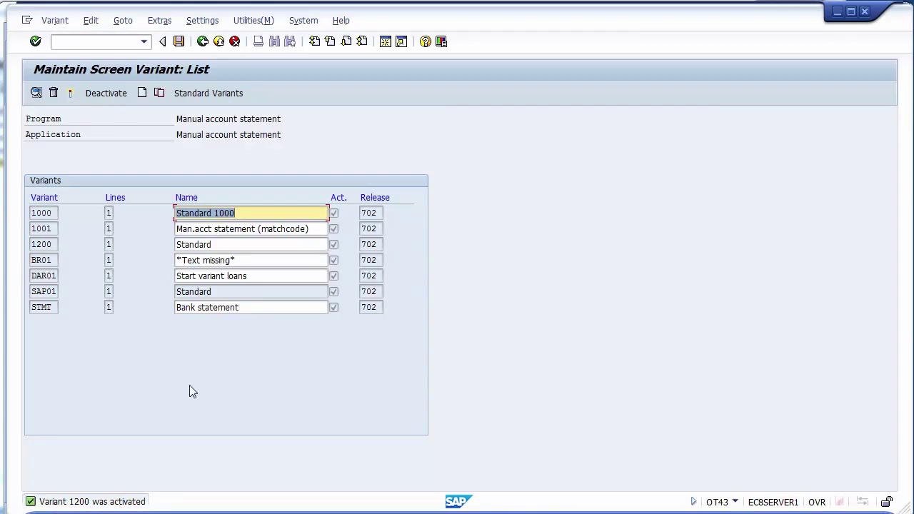
left_click(180, 43)
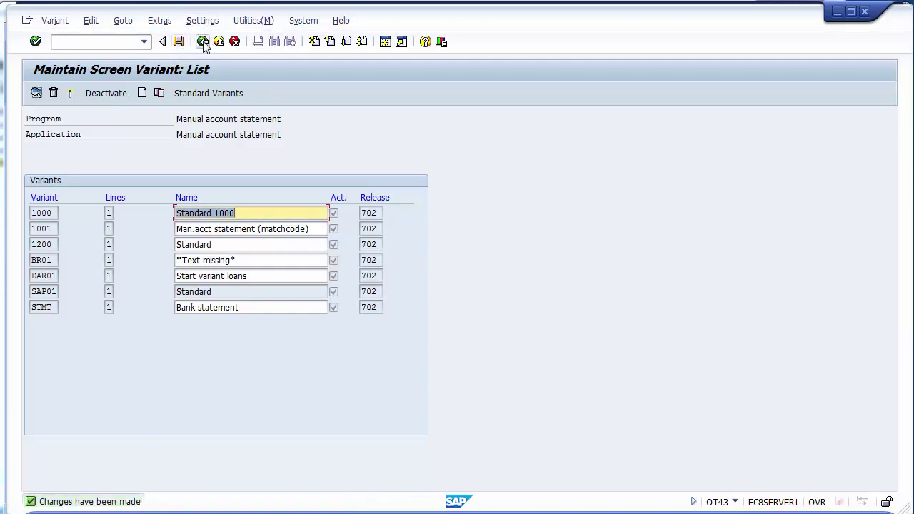
Step: Exit the variant list and switch to the PowerPoint presentation to view the Unit Testing slide
left_click(203, 41)
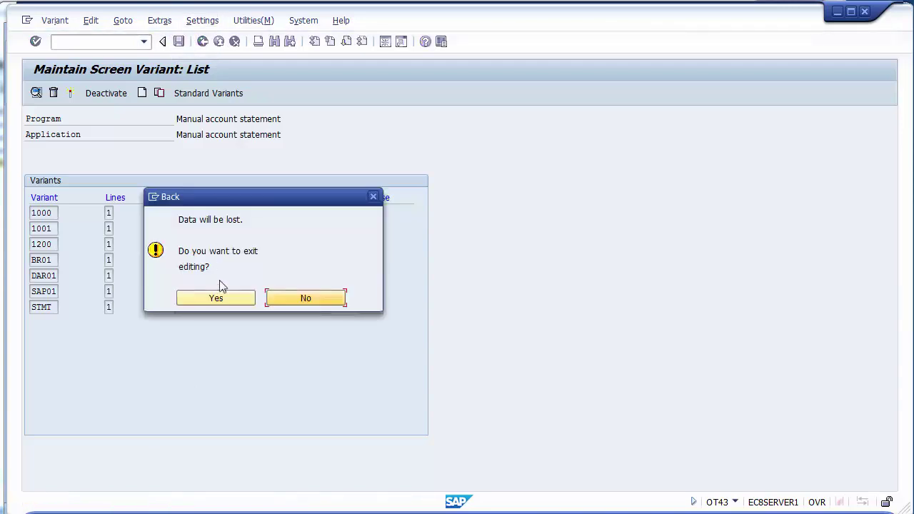
left_click(213, 300)
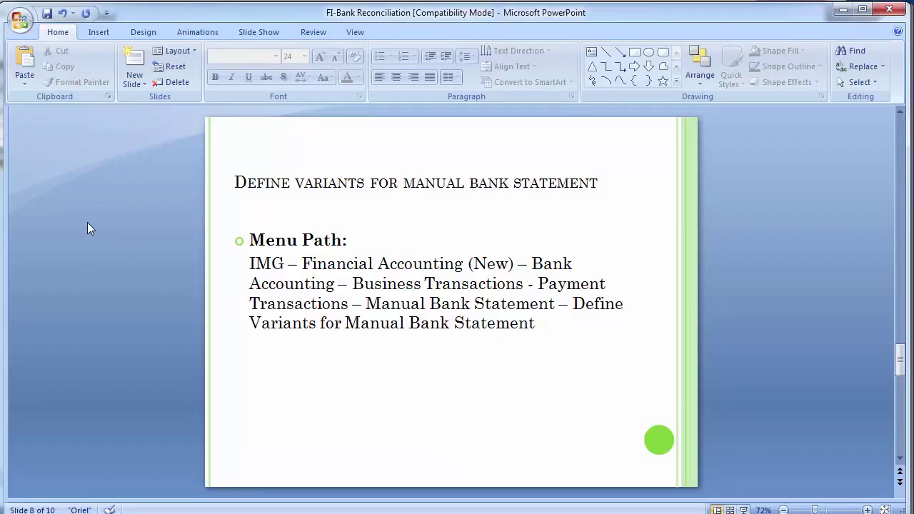
scroll(181, 362, "down", 3)
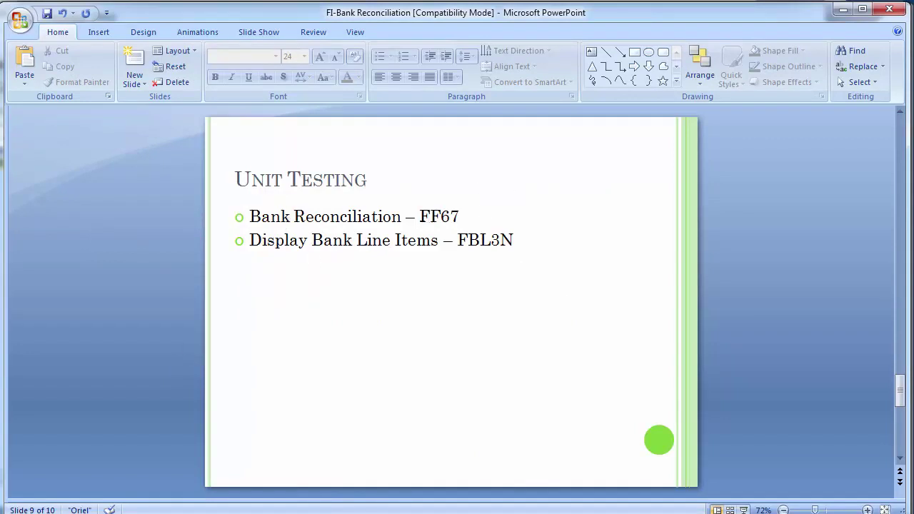
Step: Check the transaction codes for bank reconciliation and bank line item display on the Unit Testing slide
left_click_drag(419, 216, 462, 218)
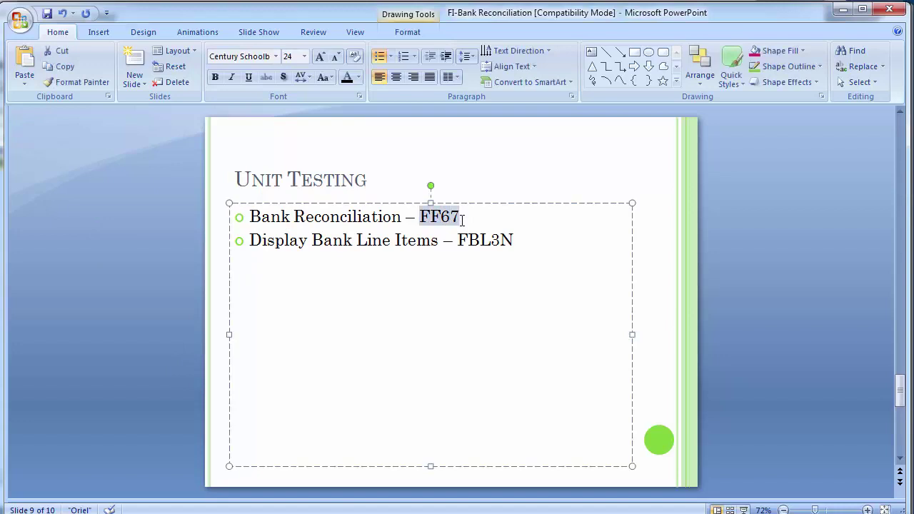
left_click(84, 247)
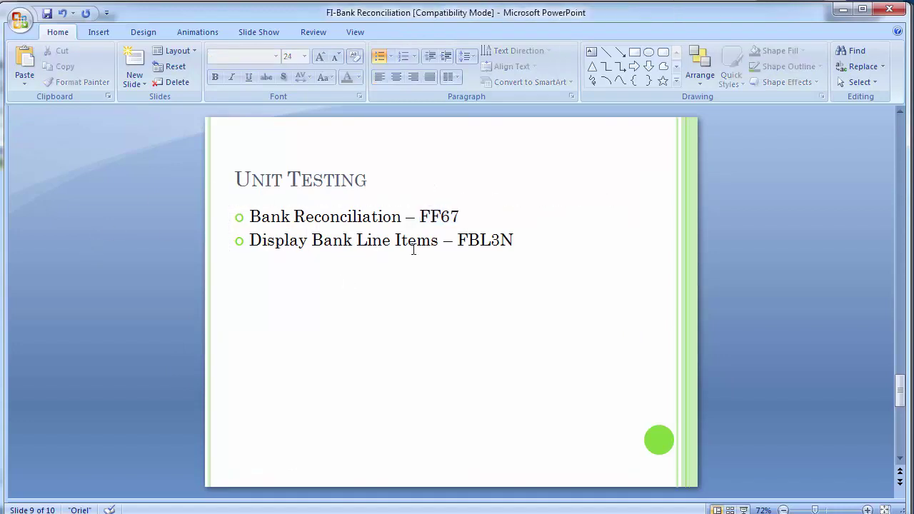
left_click_drag(458, 241, 519, 240)
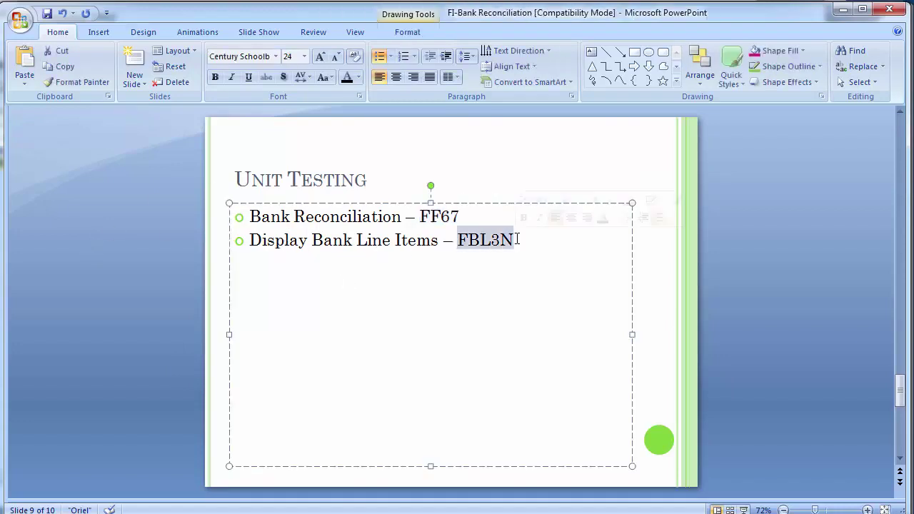
left_click(162, 287)
Step: Switch to SAP and open the G/L account line item display with transaction /nfbl3n
key("alt+Tab")
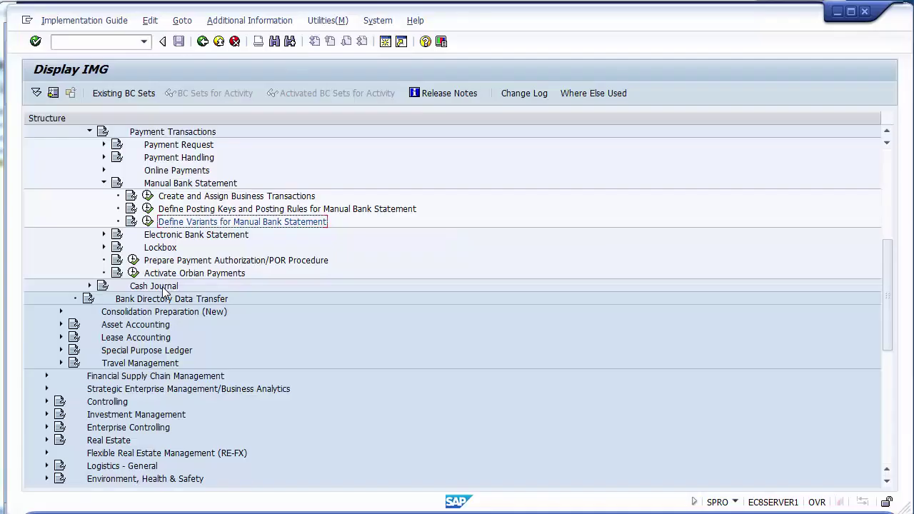
left_click(88, 42)
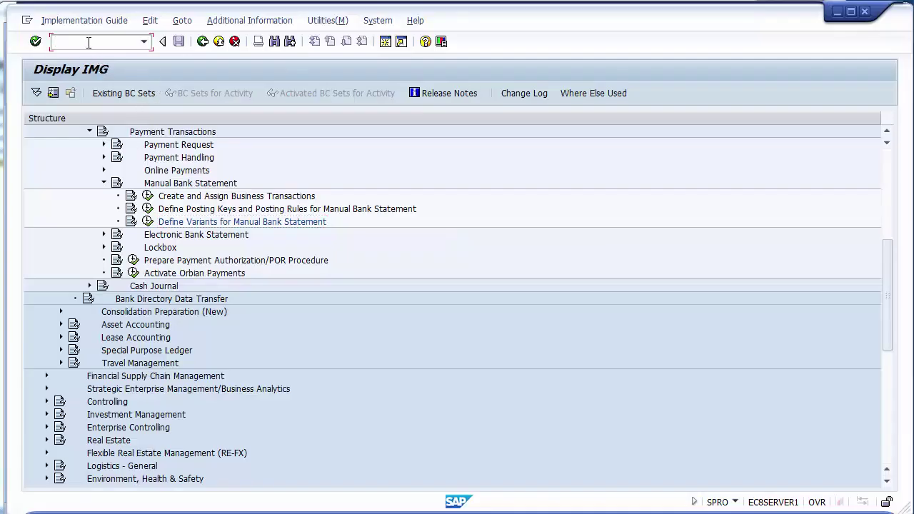
type("/nfbl3n")
key("Return")
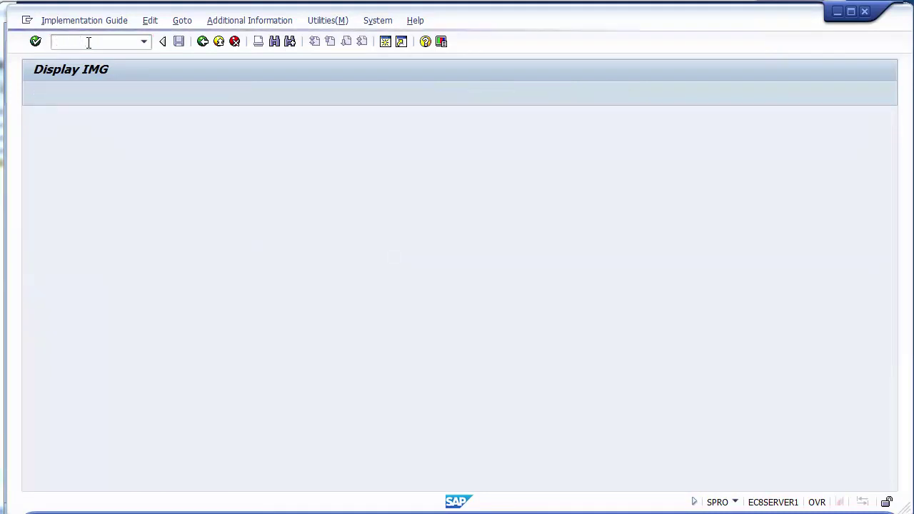
Step: Set the line item selection to company code 1200 and G/L accounts 100010 to 100012
left_click(207, 152)
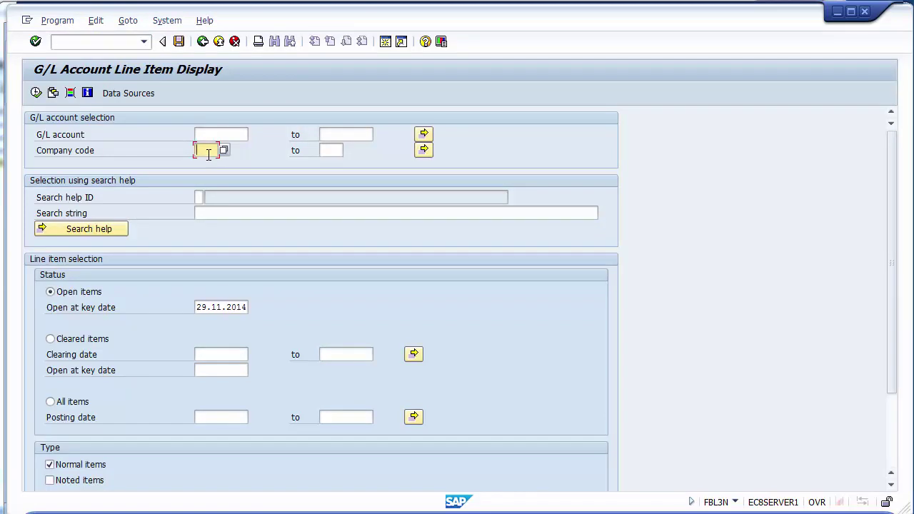
type("1200")
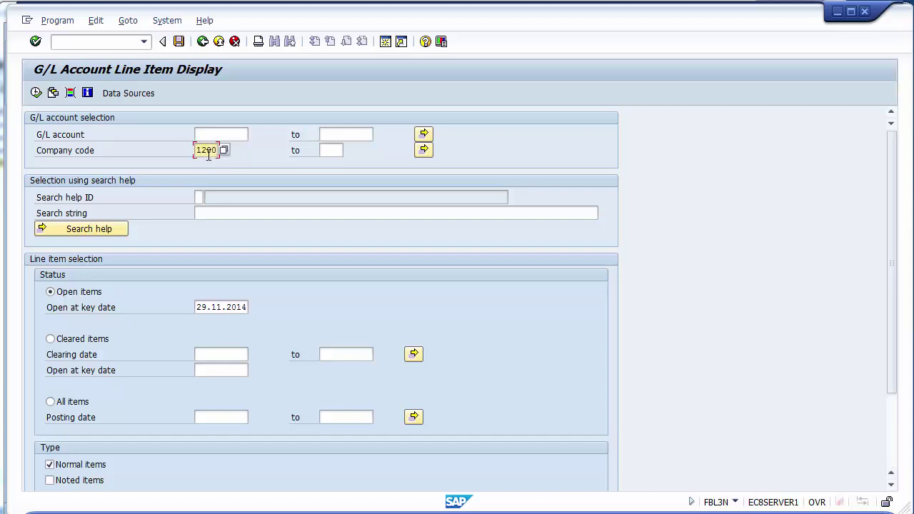
key("Up")
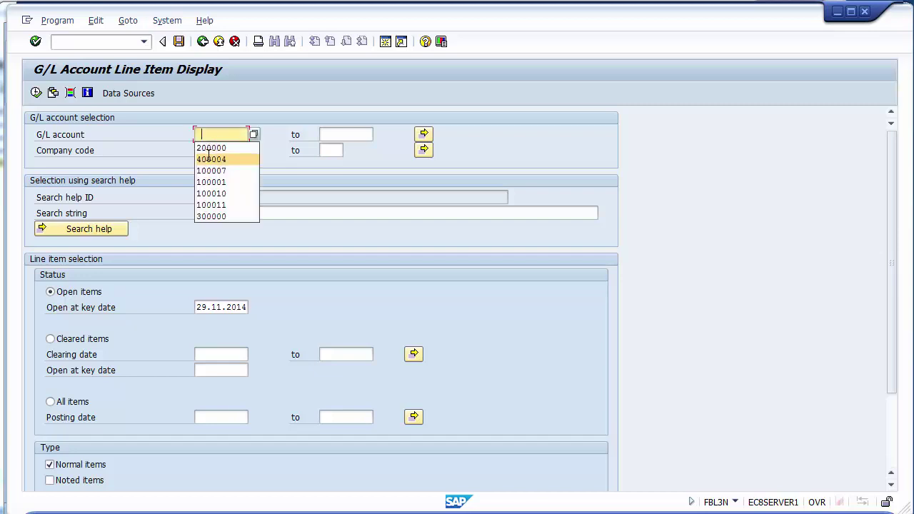
key("Down")
key("Down")
key("Down")
key("Return")
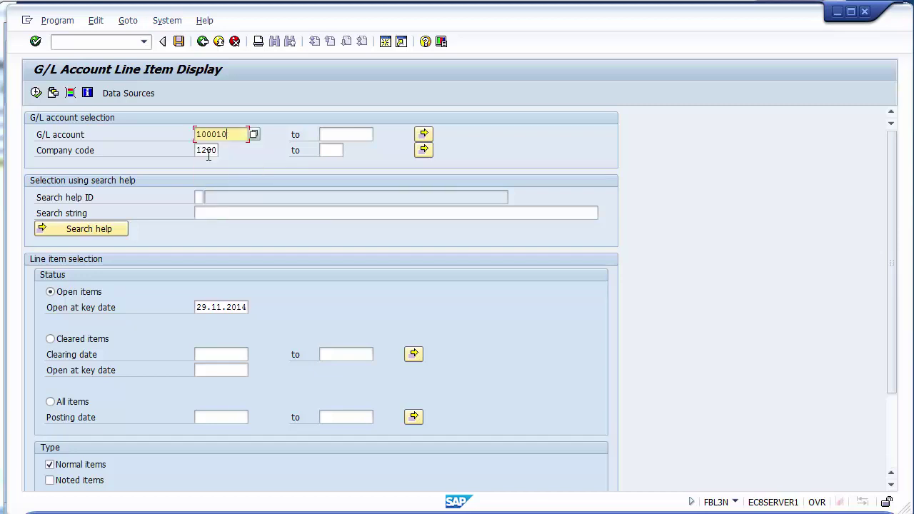
key("Tab")
type("100012")
key("Escape")
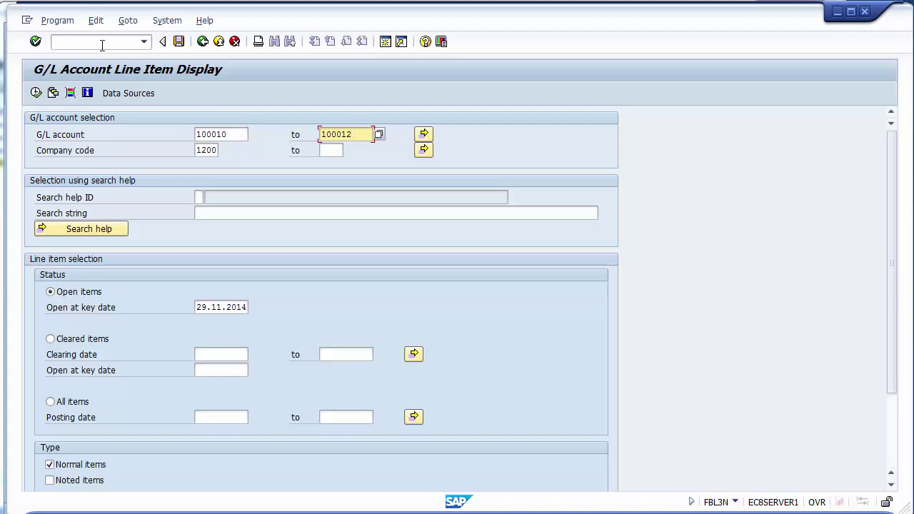
left_click(234, 135)
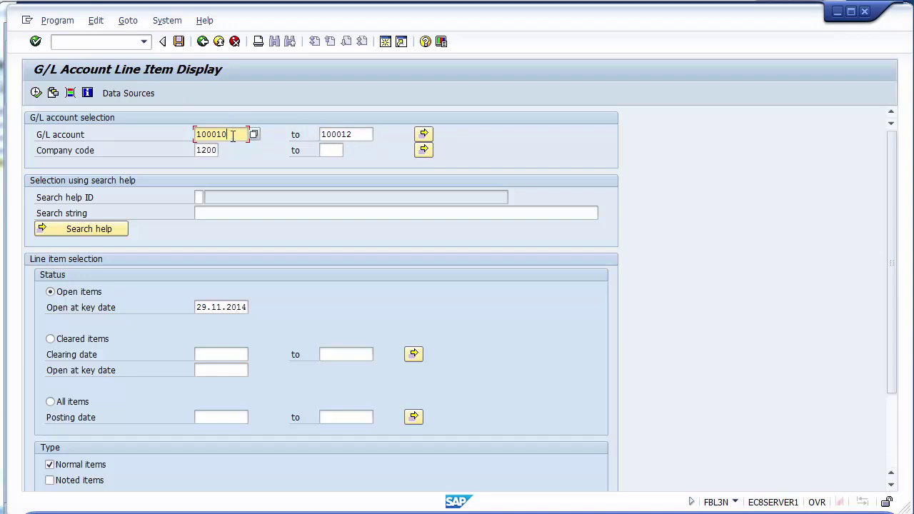
left_click(355, 134)
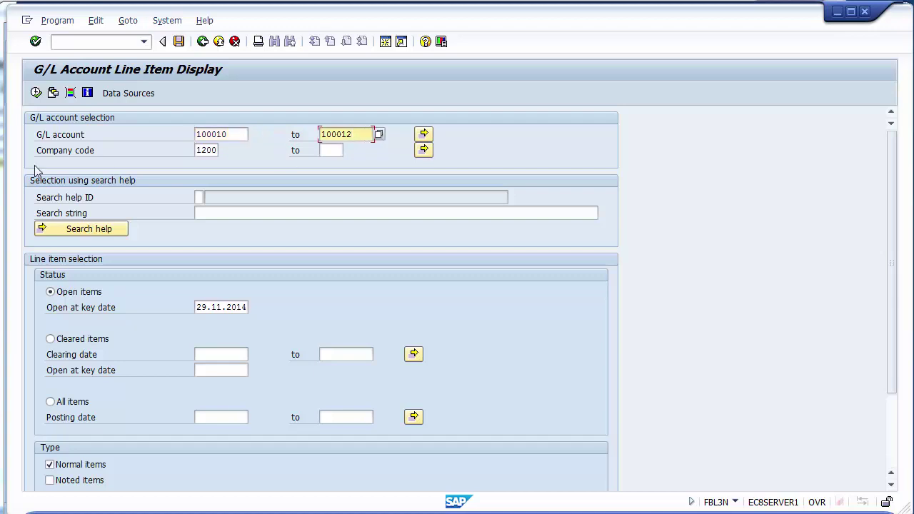
Step: Run the line item display and examine the open items of the CITIBANK main, outgoing and incoming accounts
left_click(36, 95)
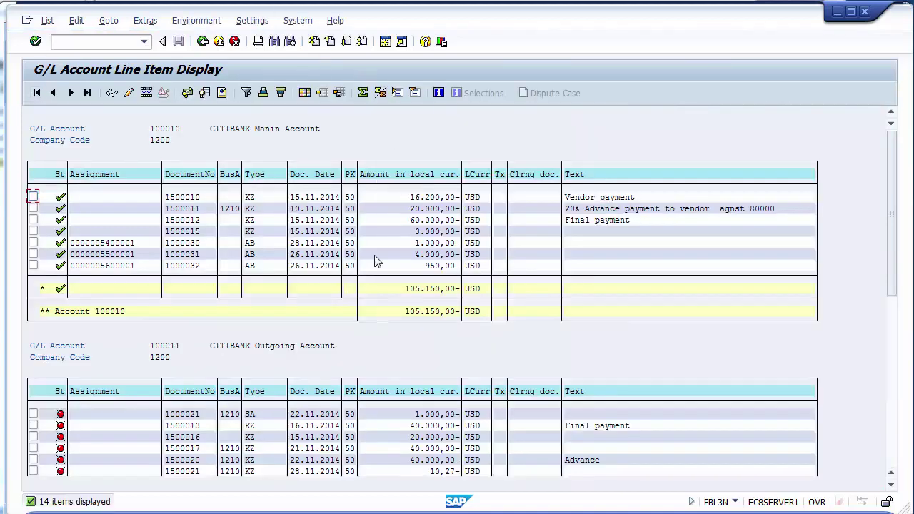
left_click(211, 132)
left_click_drag(893, 210, 894, 268)
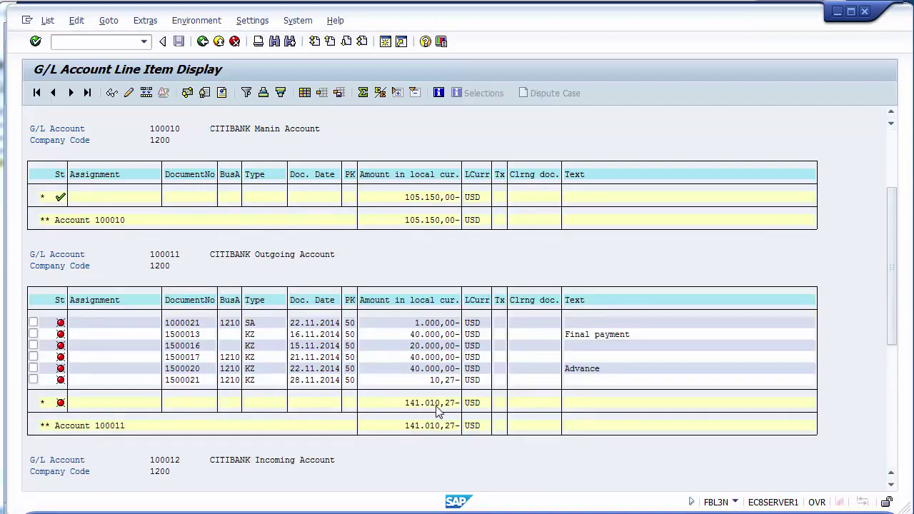
scroll(438, 412, "down", 10)
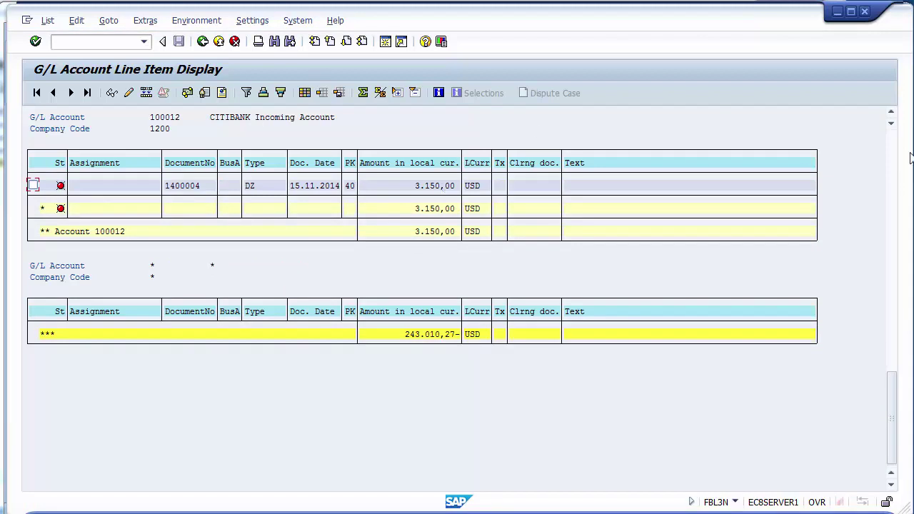
scroll(894, 140, "up", 10)
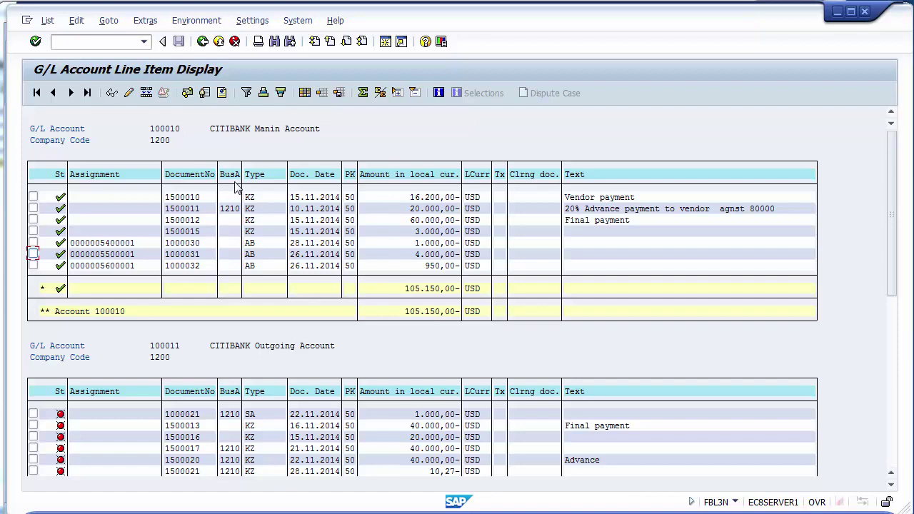
left_click(83, 46)
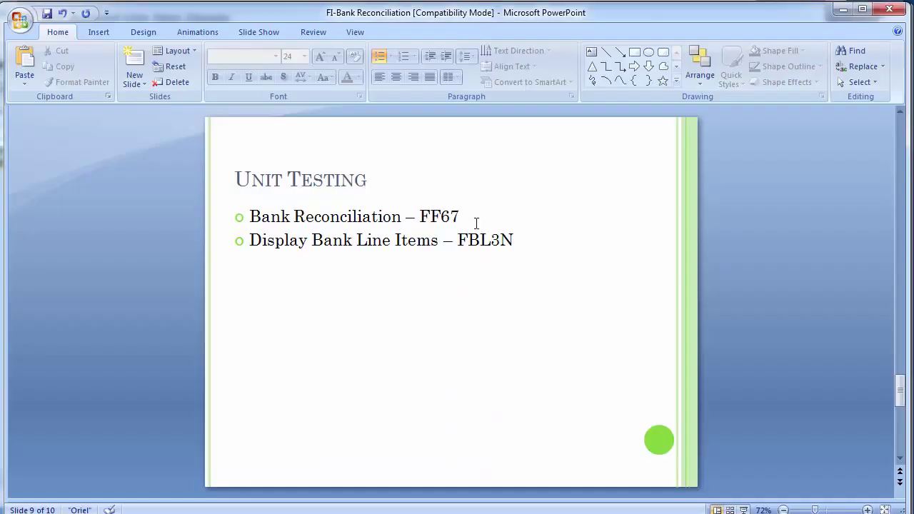
Step: Switch to SAP and open transaction FF67, the manual bank statement, in a new session
left_click(468, 219)
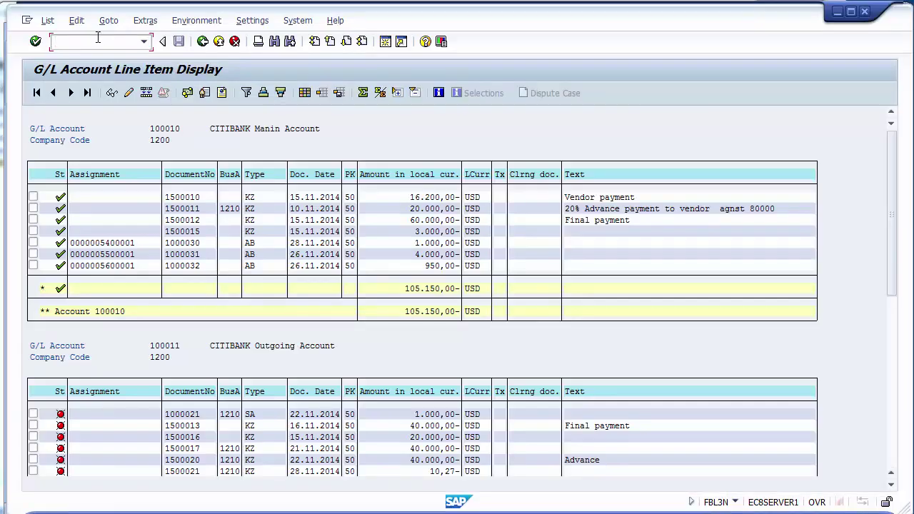
type("/off67")
key("Return")
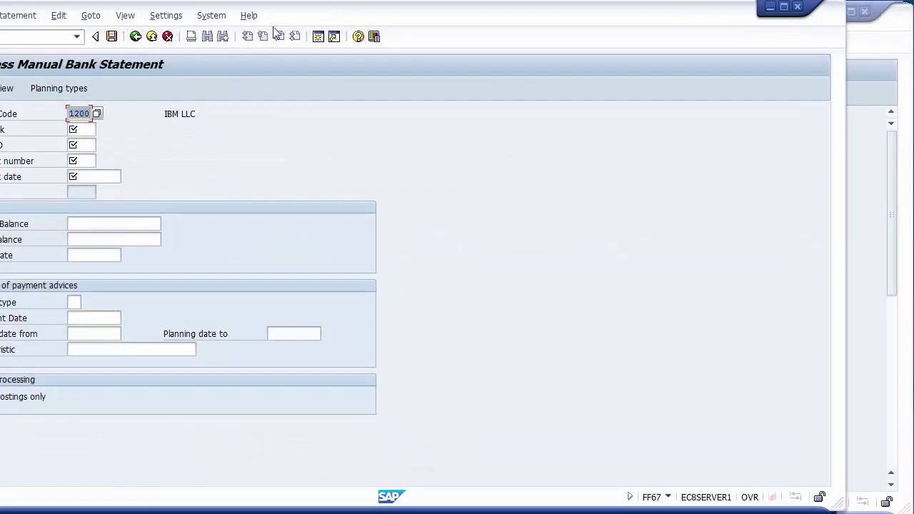
left_click_drag(296, 25, 355, 36)
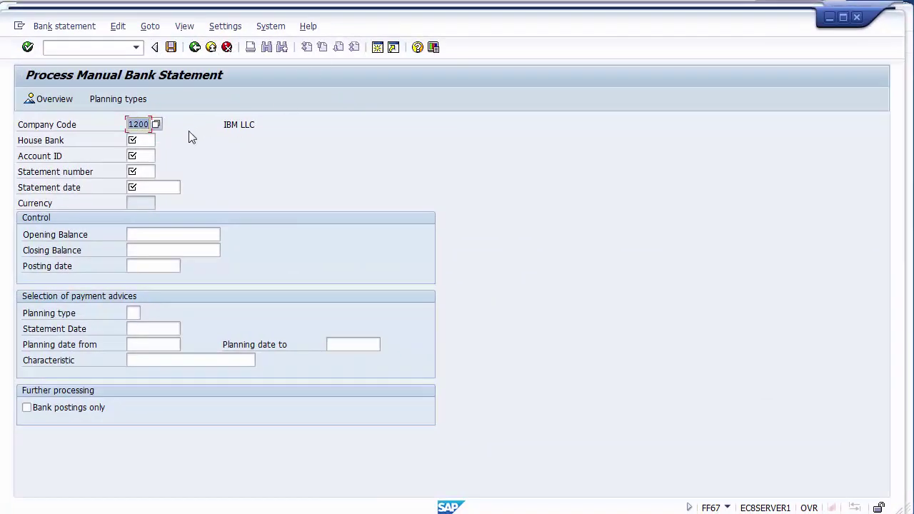
left_click(225, 27)
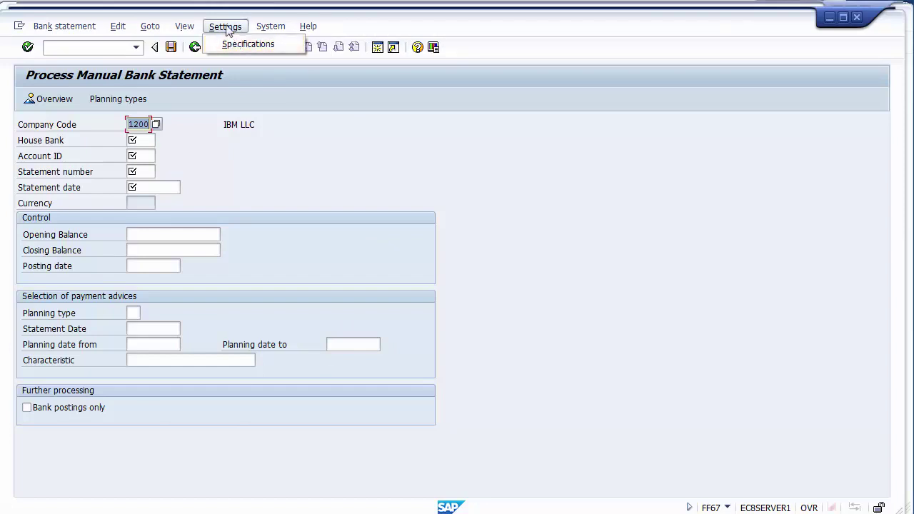
left_click(227, 29)
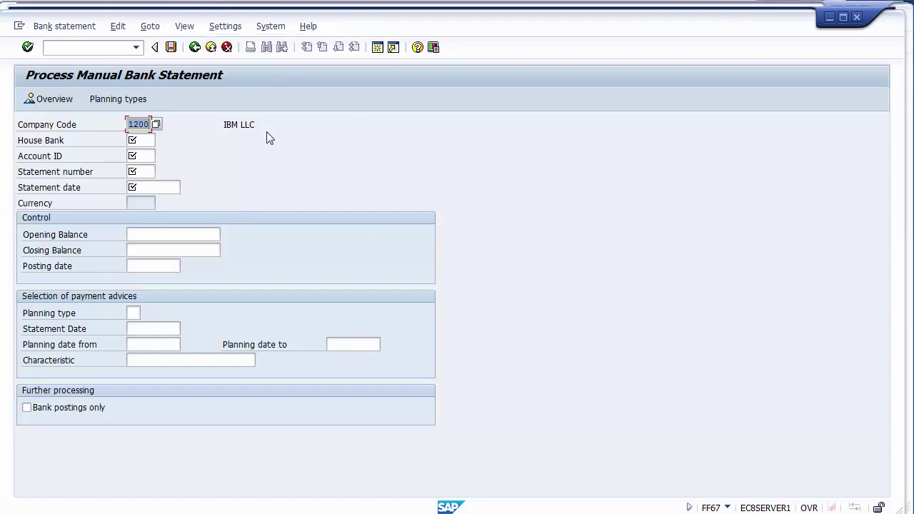
left_click(226, 27)
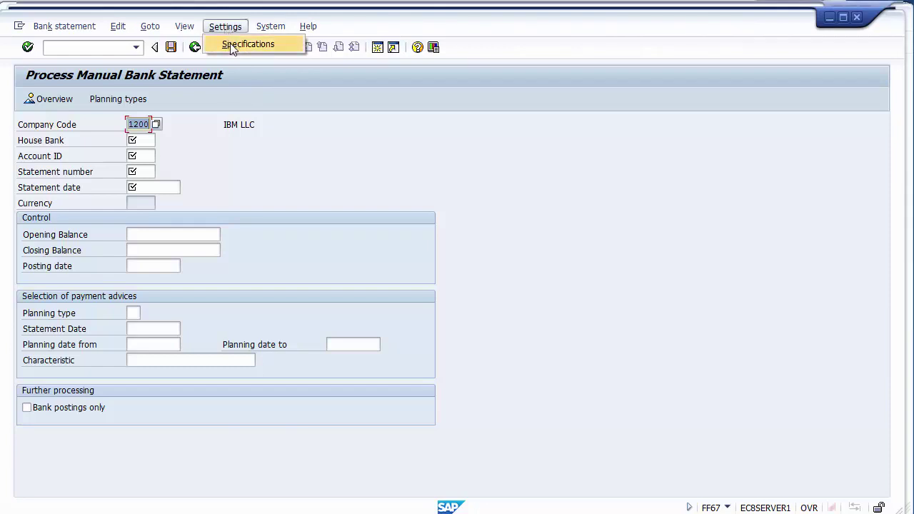
left_click(270, 176)
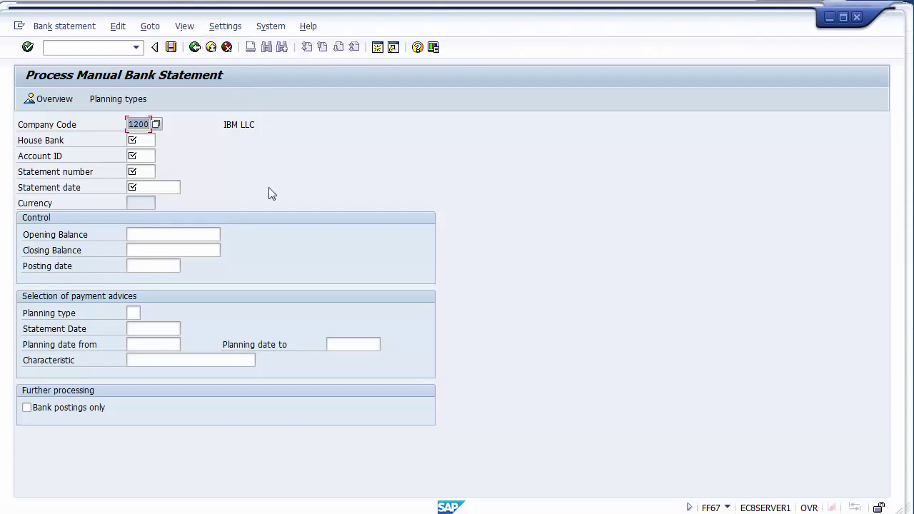
Step: In the bank statement specifications, set the start variant for memo record entry to 1200
left_click(225, 27)
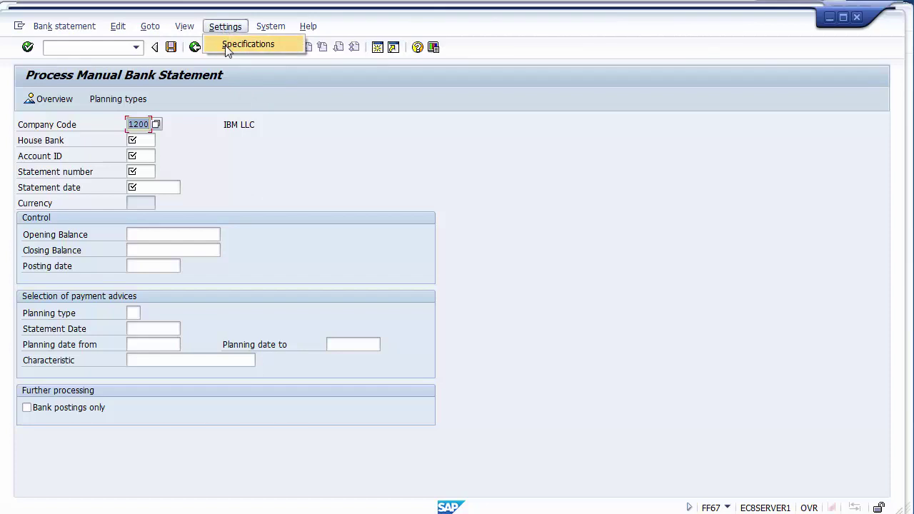
left_click(225, 45)
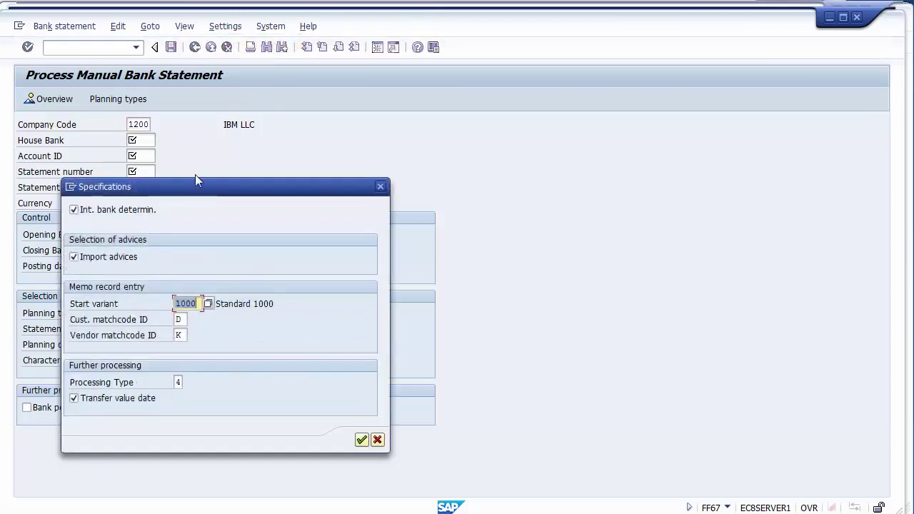
left_click_drag(171, 187, 240, 95)
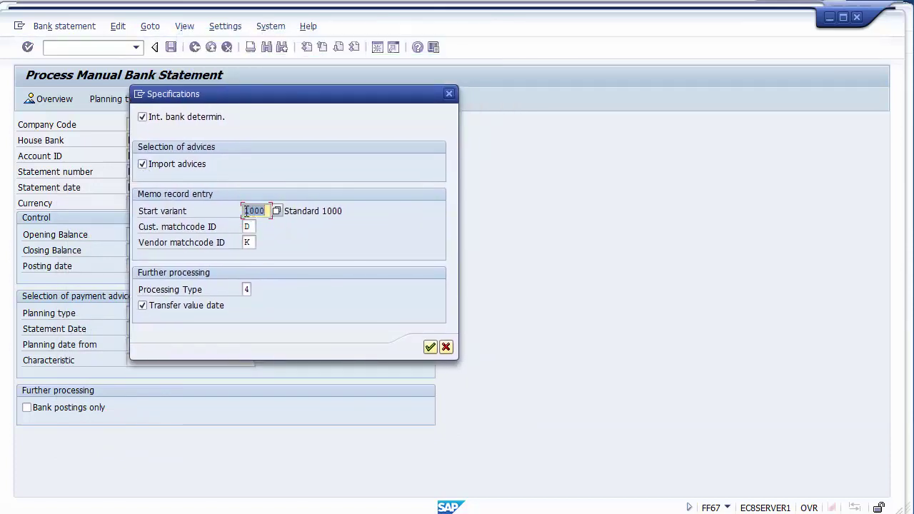
left_click(187, 216)
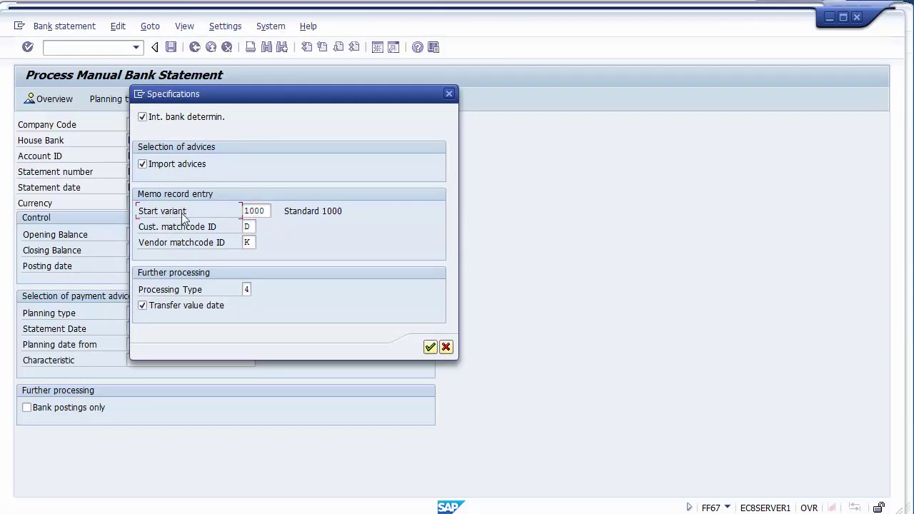
left_click(268, 210)
left_click(276, 211)
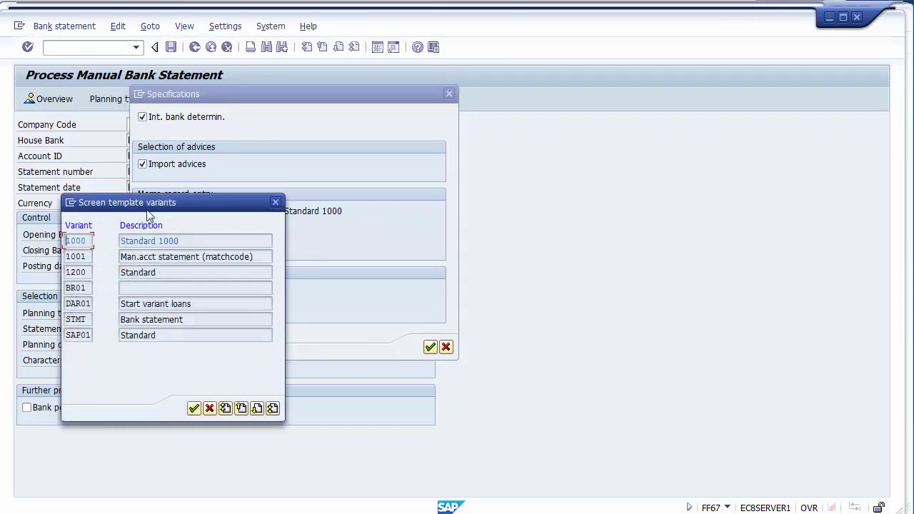
left_click(89, 272)
double_click(71, 271)
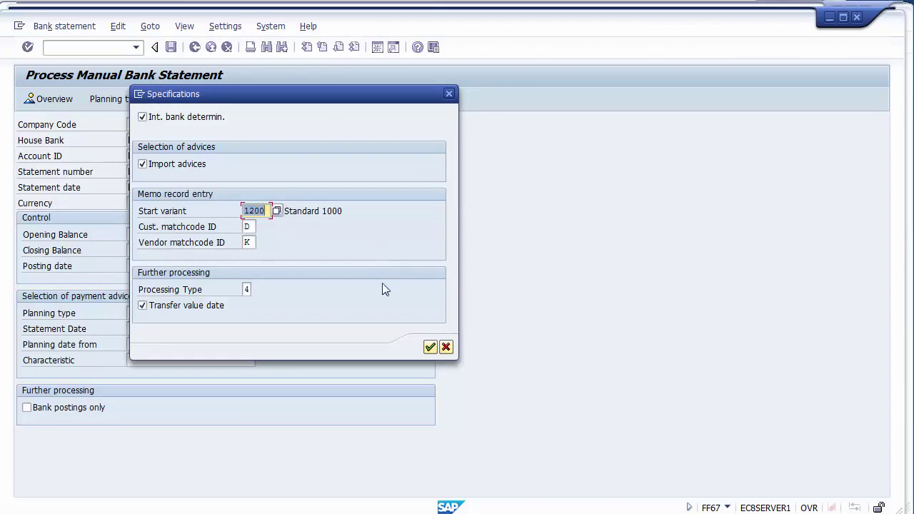
left_click(431, 348)
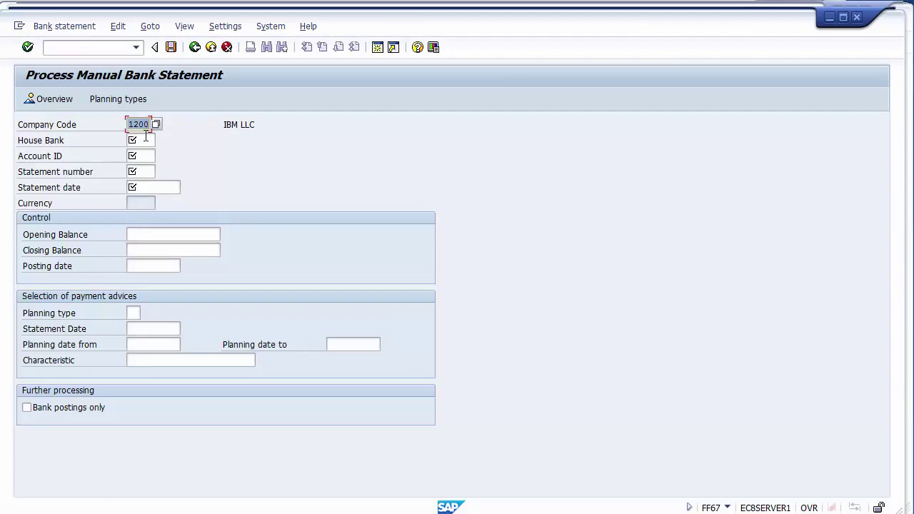
Step: Enter CITI as the house bank and AP as the account ID for the bank statement
left_click(74, 127)
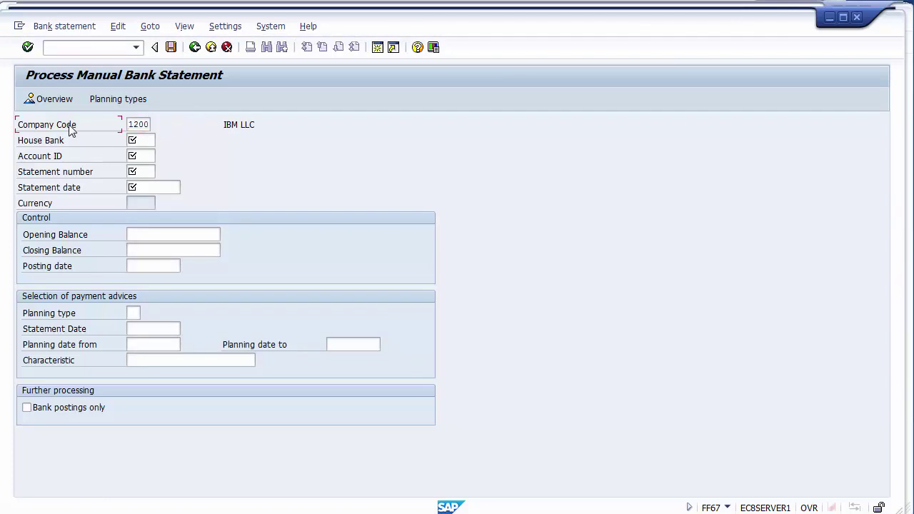
left_click(146, 138)
left_click(145, 157)
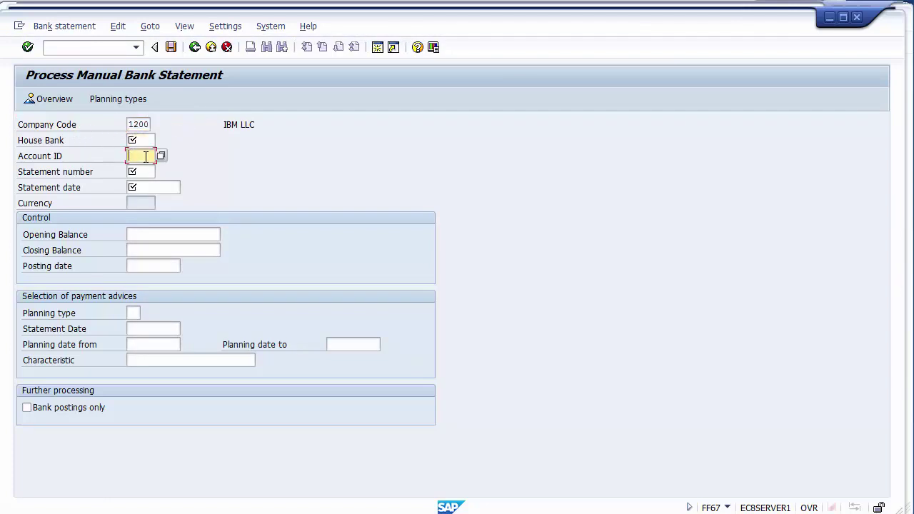
left_click(143, 141)
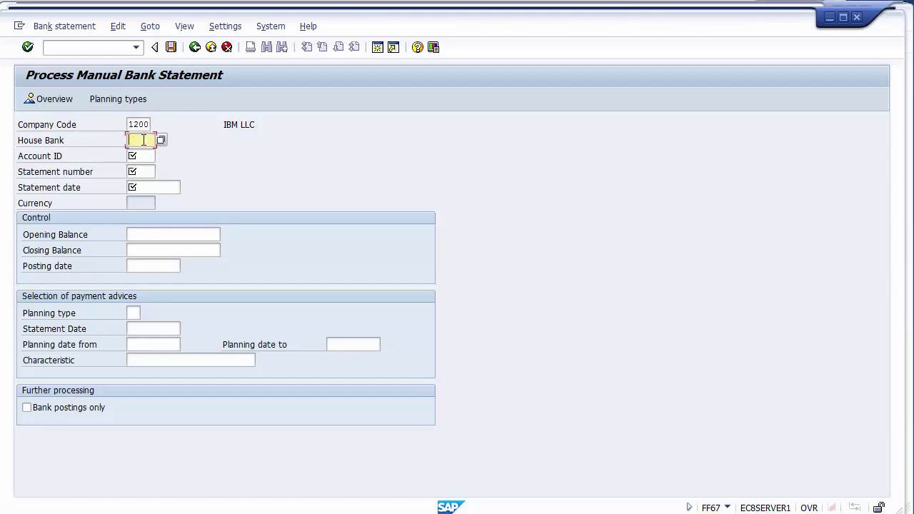
type("CITI")
key("Tab")
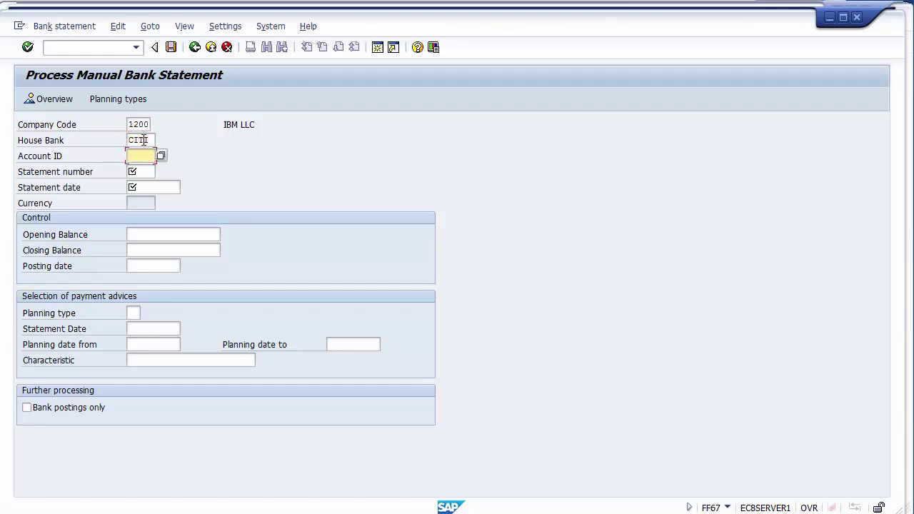
type("AP")
left_click(143, 140)
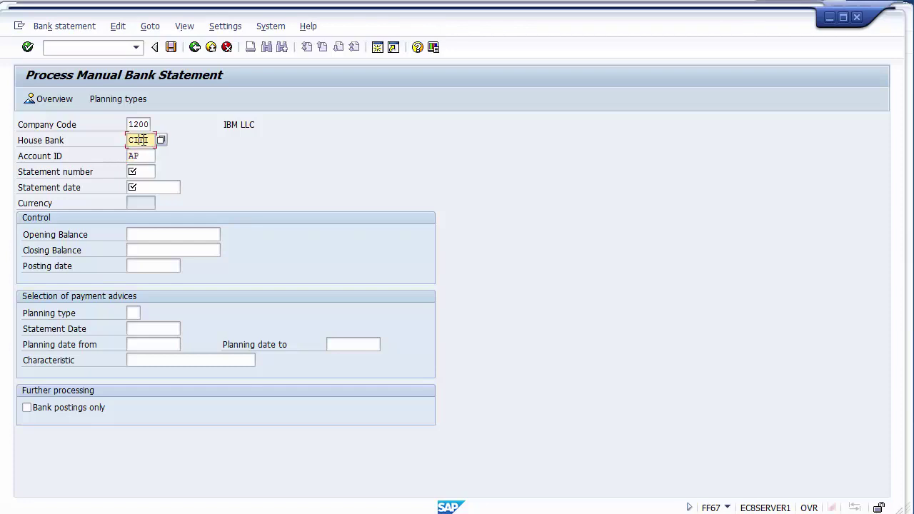
key("Tab")
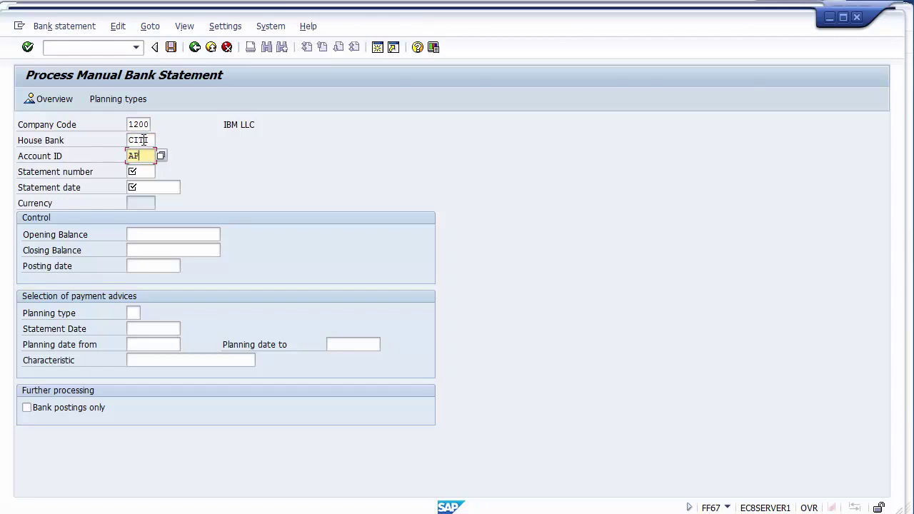
Step: Set the statement number to 01 and the statement date to 30.11.2014
key("Tab")
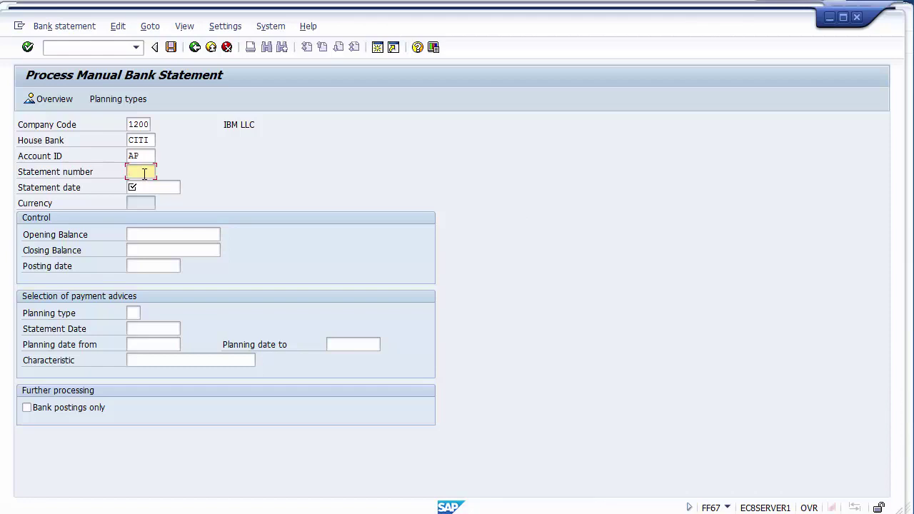
type("01")
key("Tab")
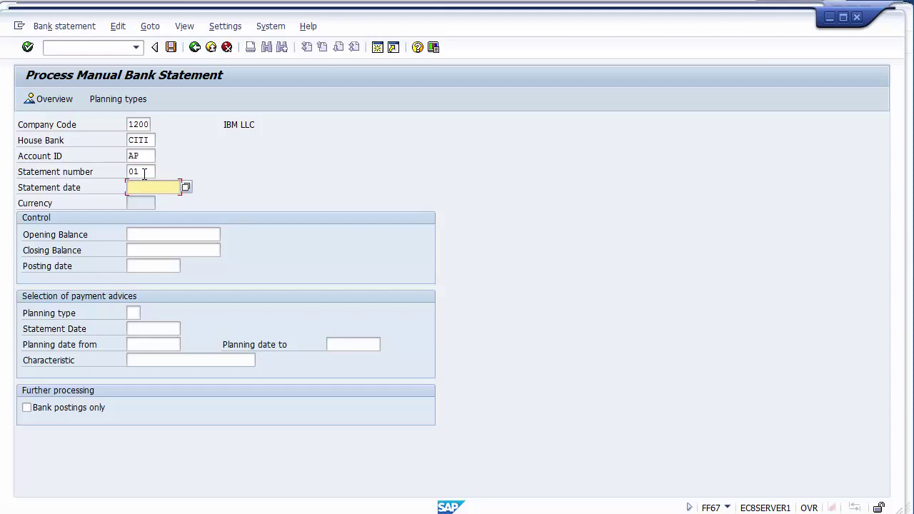
type("30.11.2014")
Step: Copy the CITIBANK main account's total of 105.150,00- from the G/L line item display into the statement's opening balance
left_click(155, 235)
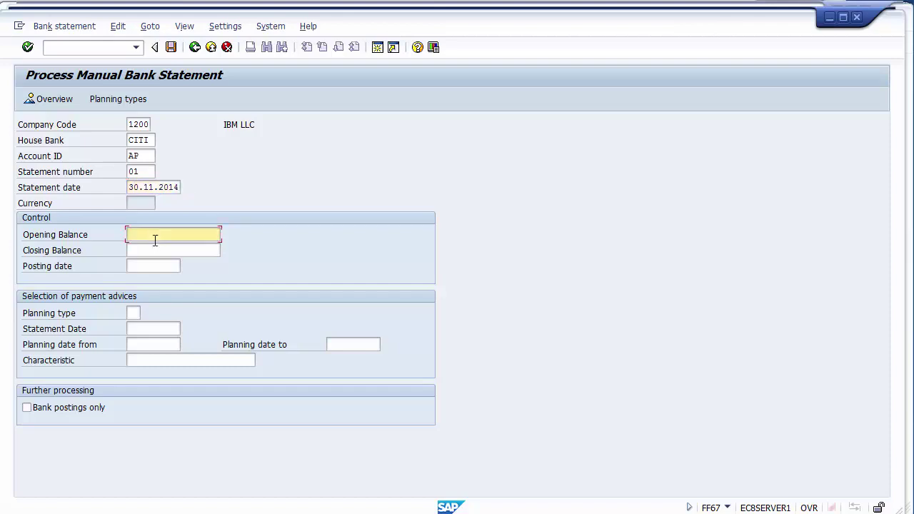
left_click(157, 247)
left_click(157, 235)
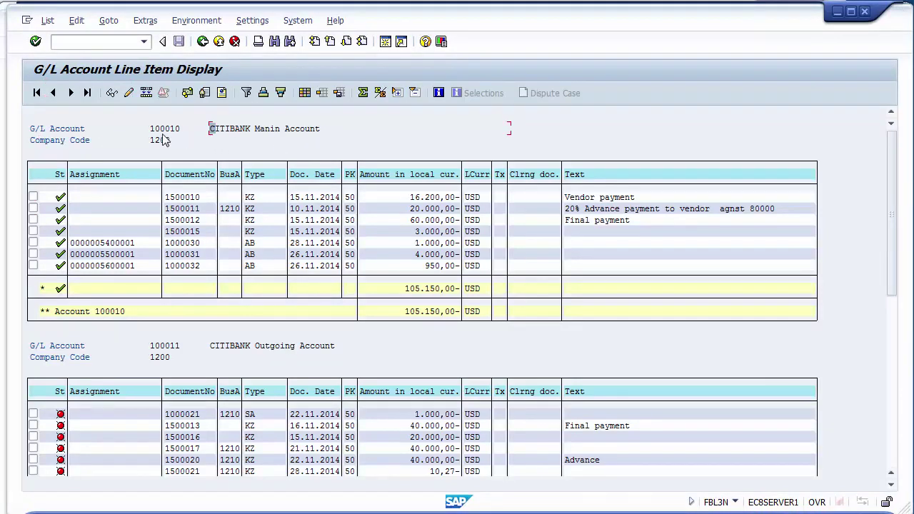
left_click(405, 311)
key("ctrl+y")
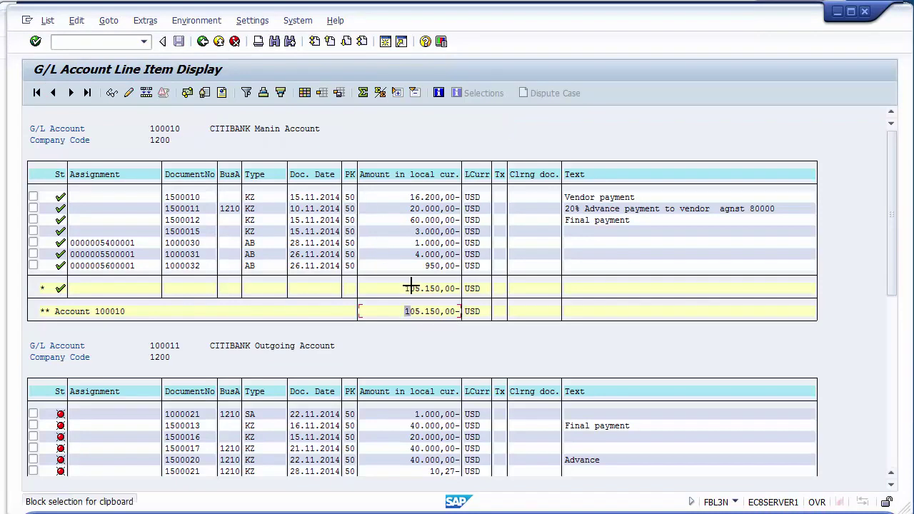
left_click_drag(405, 287, 457, 289)
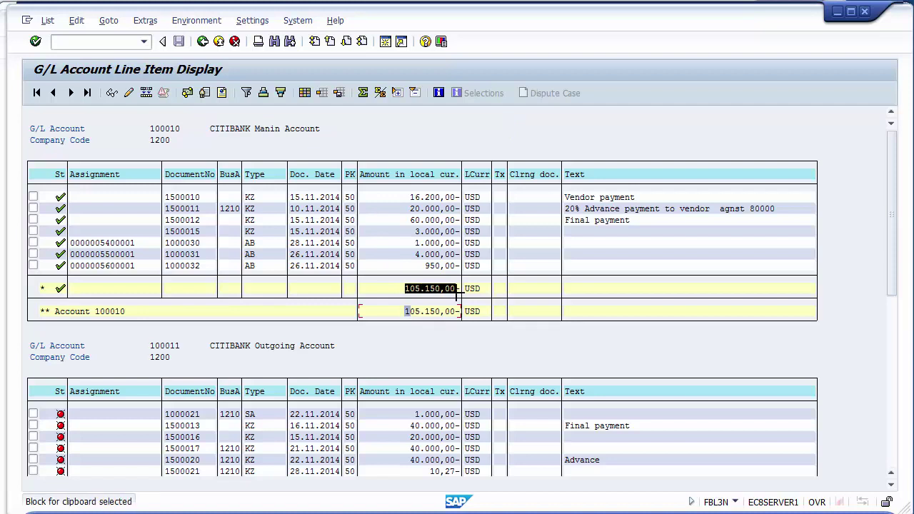
key("ctrl+c")
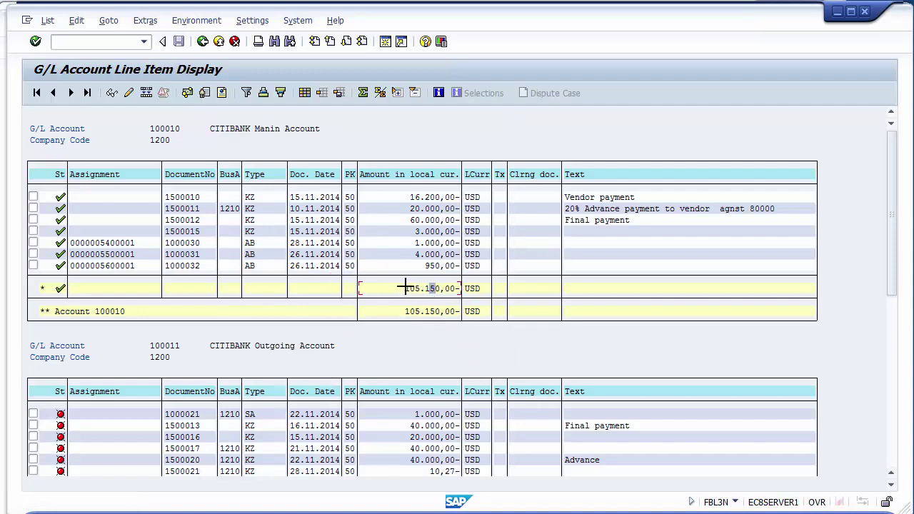
key("ctrl+y")
left_click_drag(405, 288, 462, 286)
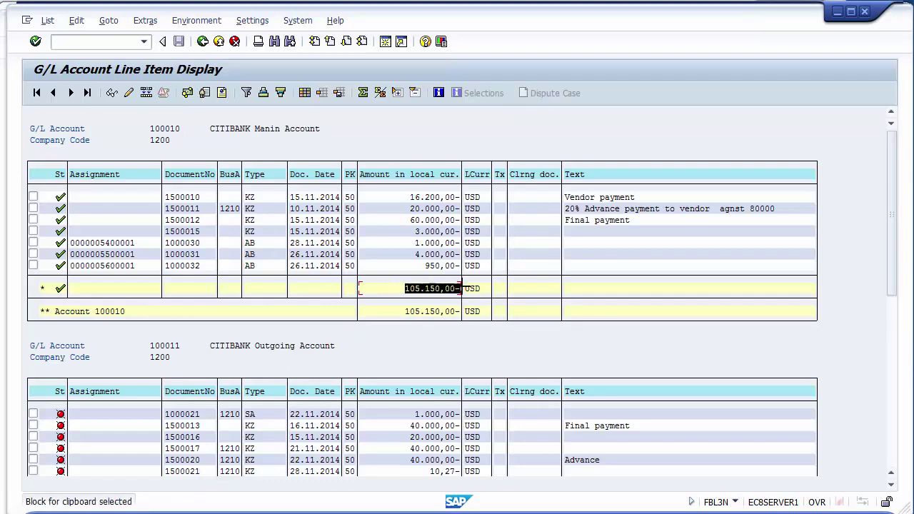
key("ctrl+c")
key("alt+Tab")
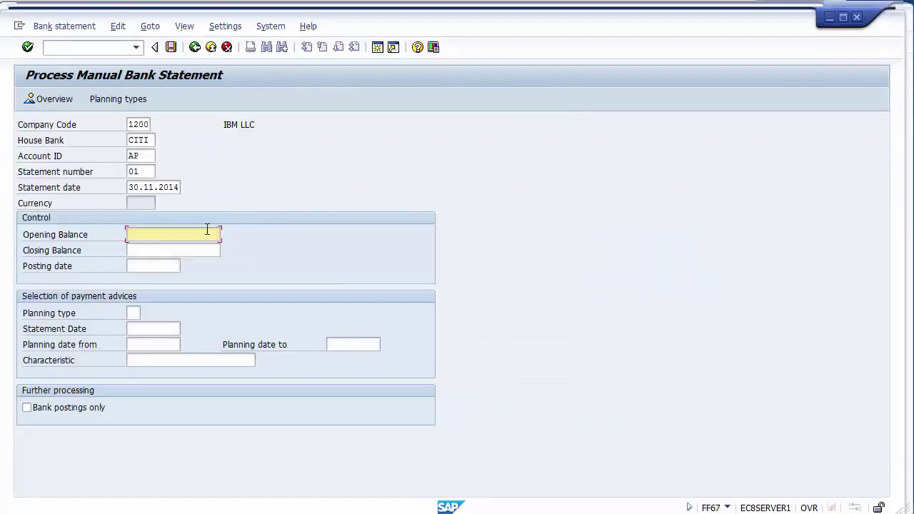
key("ctrl+v")
Step: Check the 16.11.2014 final payment in the outgoing account's line items and set the statement's closing balance to 145.150,00-
left_click(209, 251)
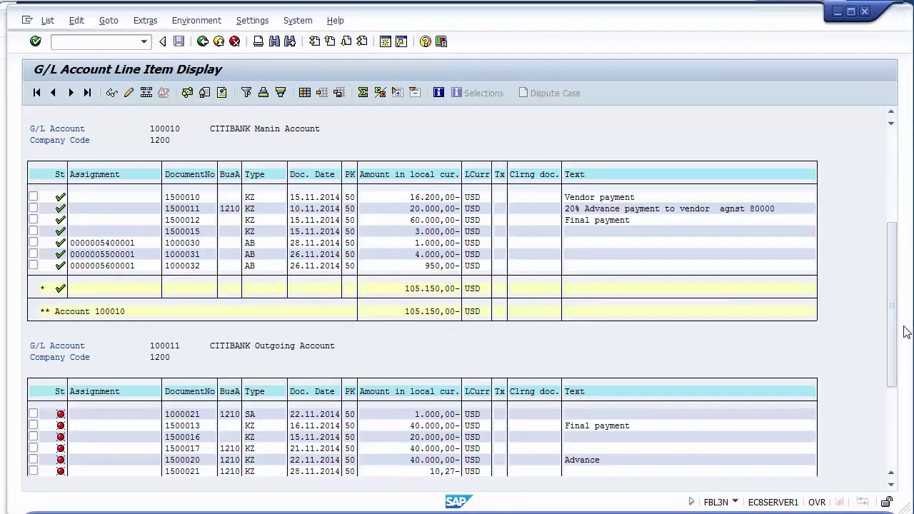
scroll(905, 331, "down", 4)
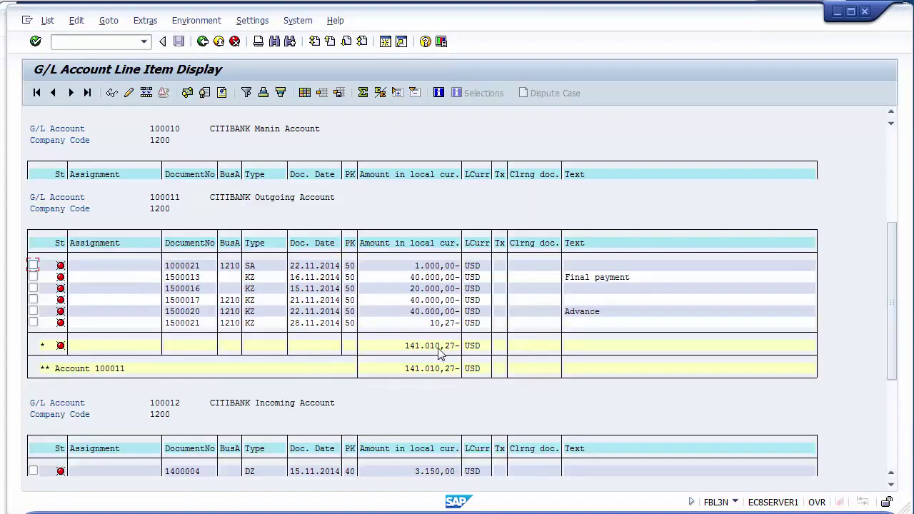
left_click(178, 277)
left_click(420, 279)
double_click(452, 279)
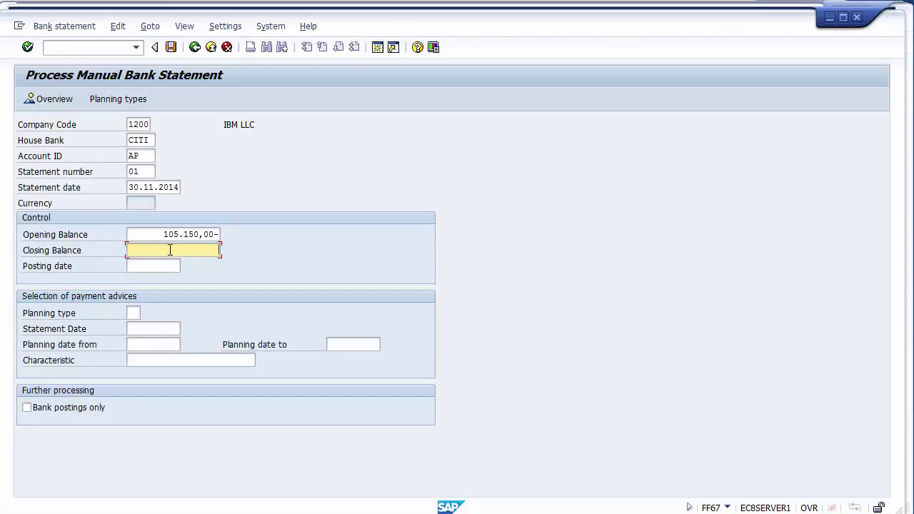
type("145150")
key("Return")
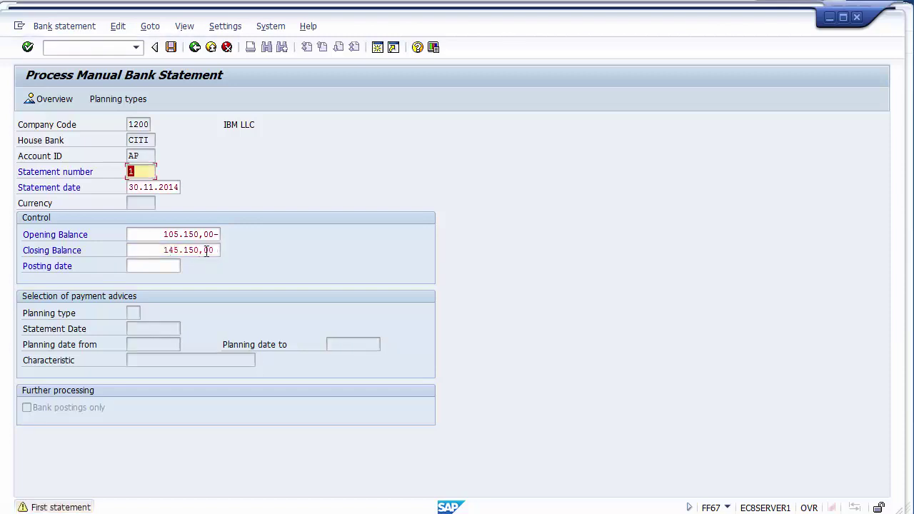
left_click(214, 250)
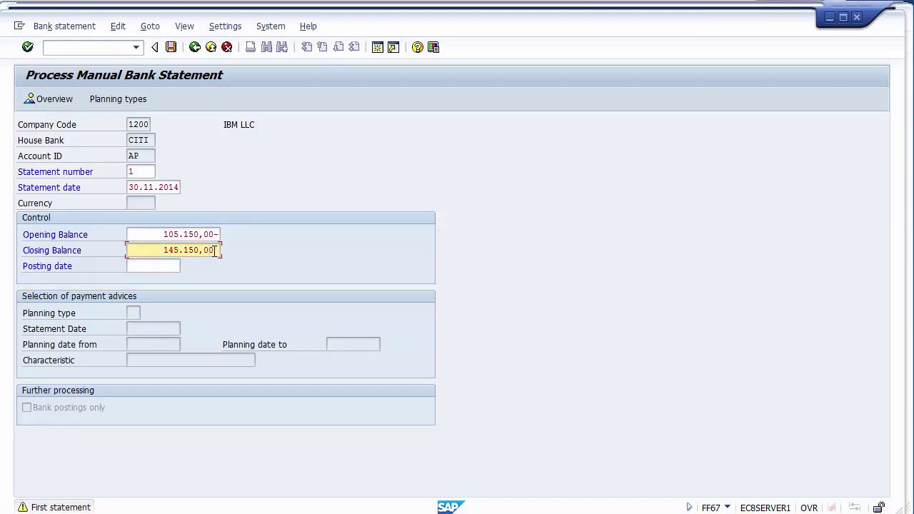
type("-")
key("Return")
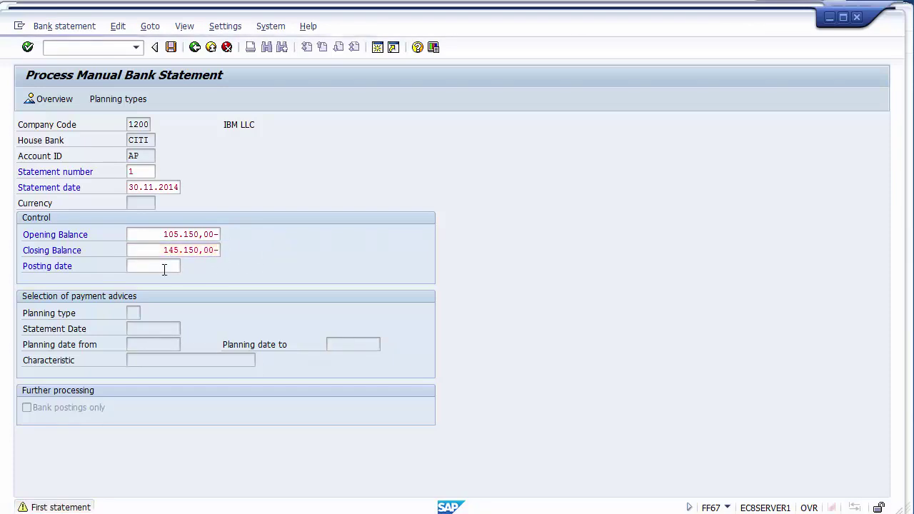
Step: Set the statement's posting date to 30.11.2014 and continue to the bank statement items
left_click(163, 267)
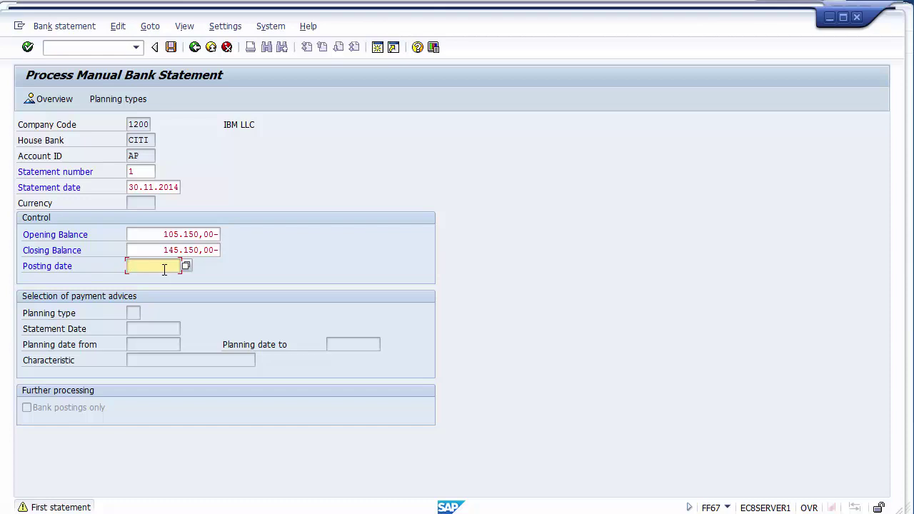
type("30.11.2014")
key("Return")
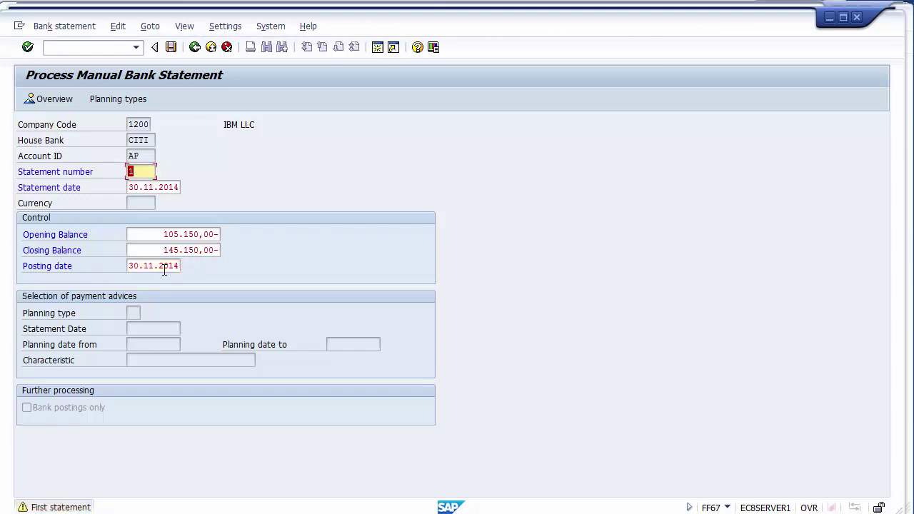
key("Return")
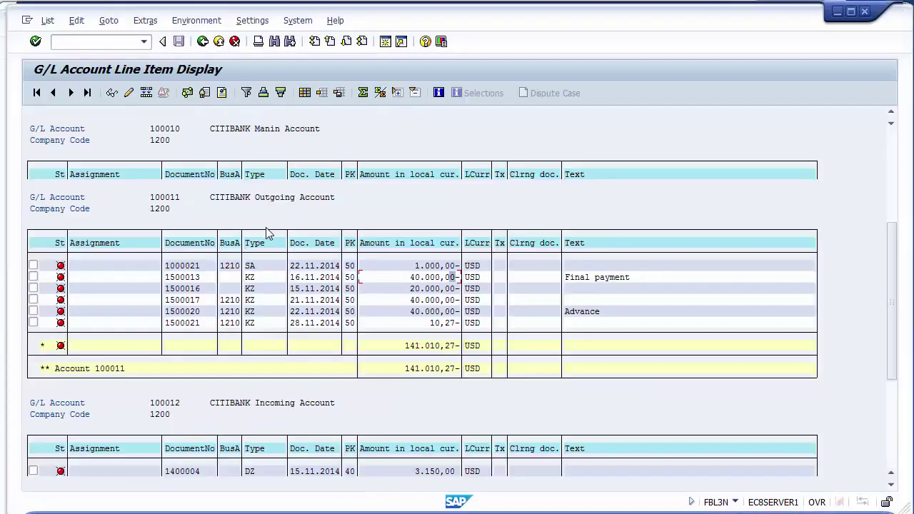
Step: Check the amount, date and document number of the final payment in the CITIBANK outgoing account's line items
left_click(371, 278)
left_click(322, 278)
left_click(183, 277)
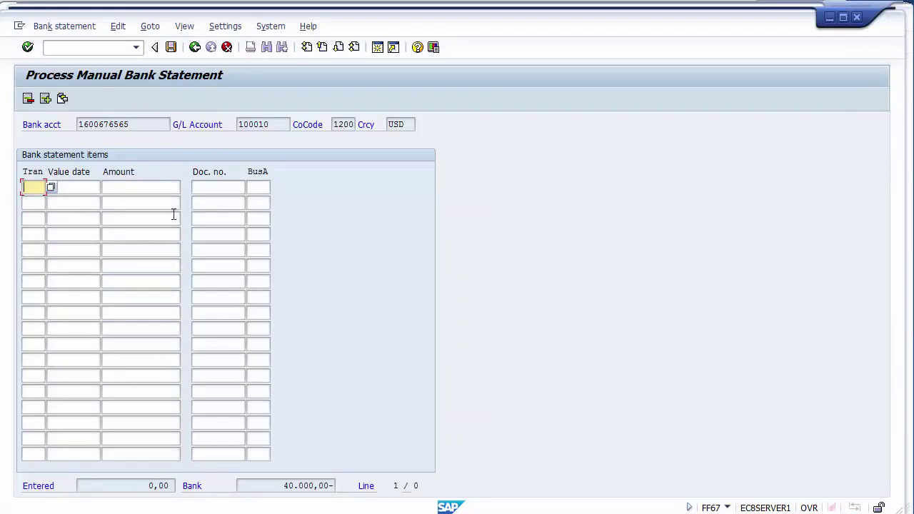
Step: Assign the outgoing transaction Z001 to the first bank statement item
left_click(51, 188)
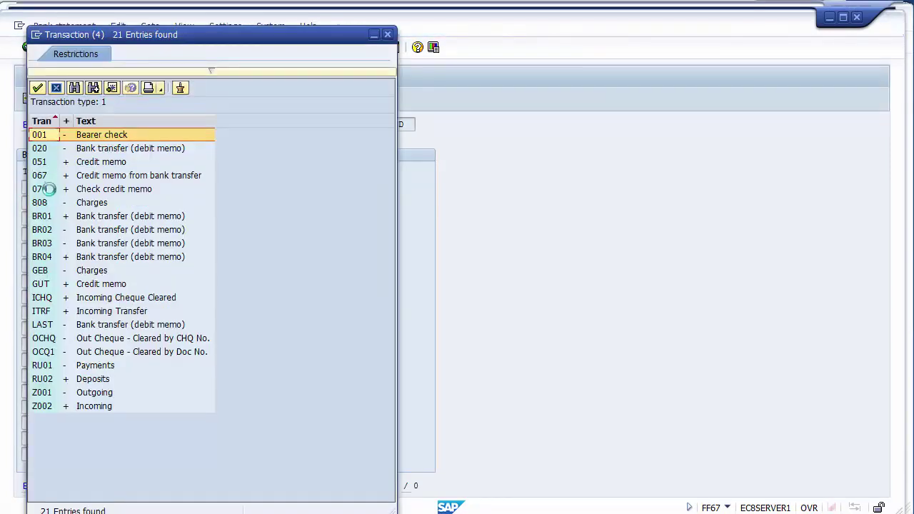
left_click(43, 397)
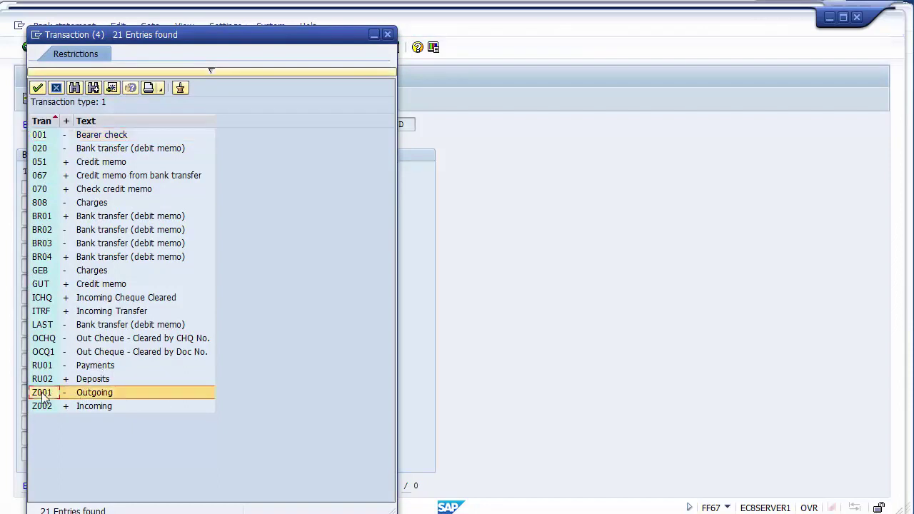
left_click(46, 408)
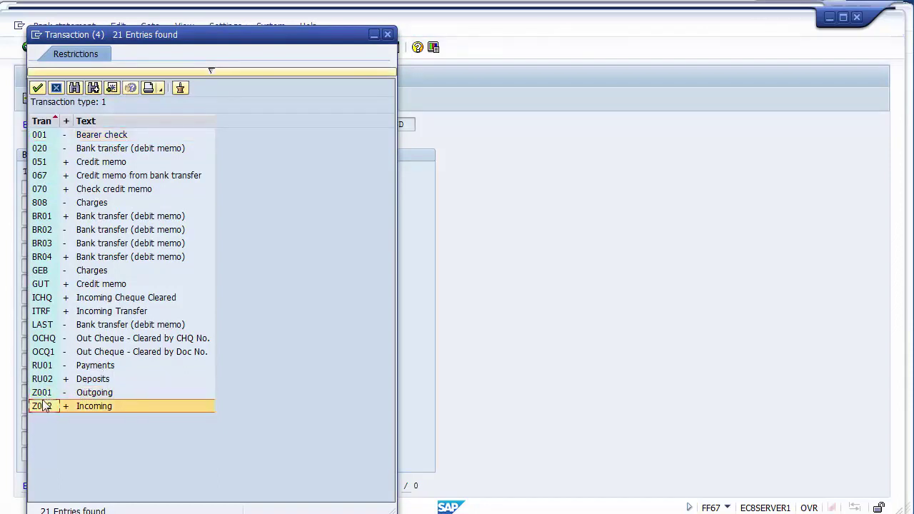
left_click(42, 397)
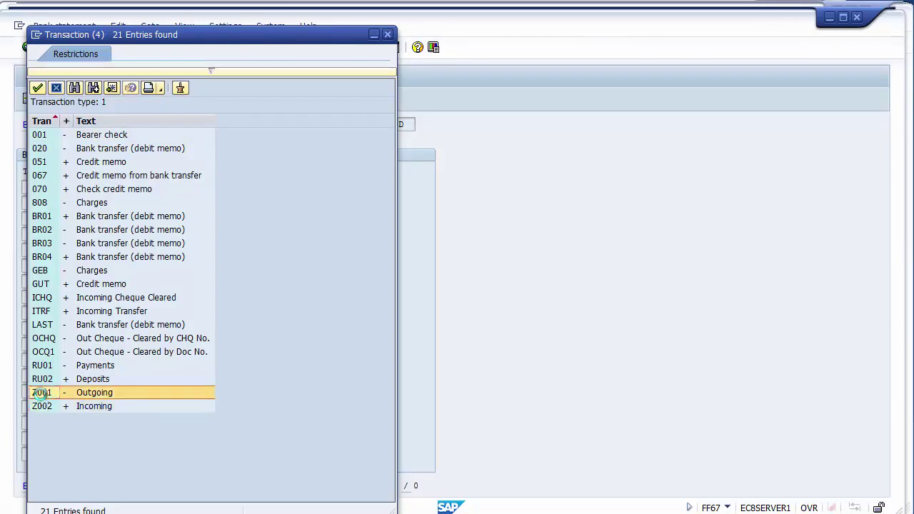
double_click(42, 395)
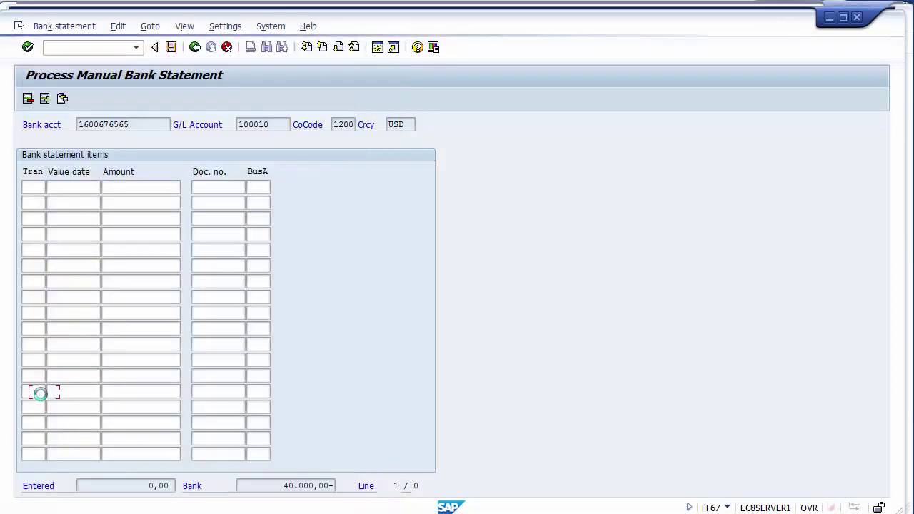
left_click(71, 183)
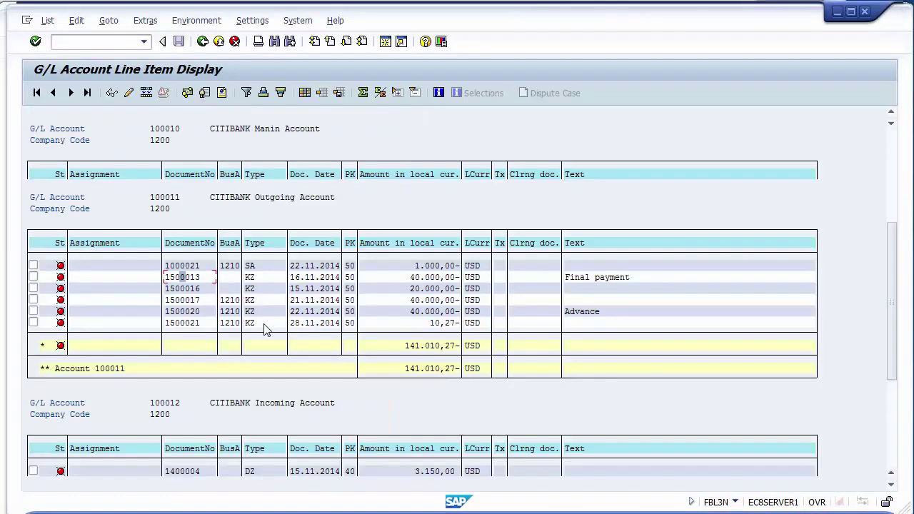
Step: Add the hidden Value date field to the G/L line item display layout and apply it
left_click(304, 95)
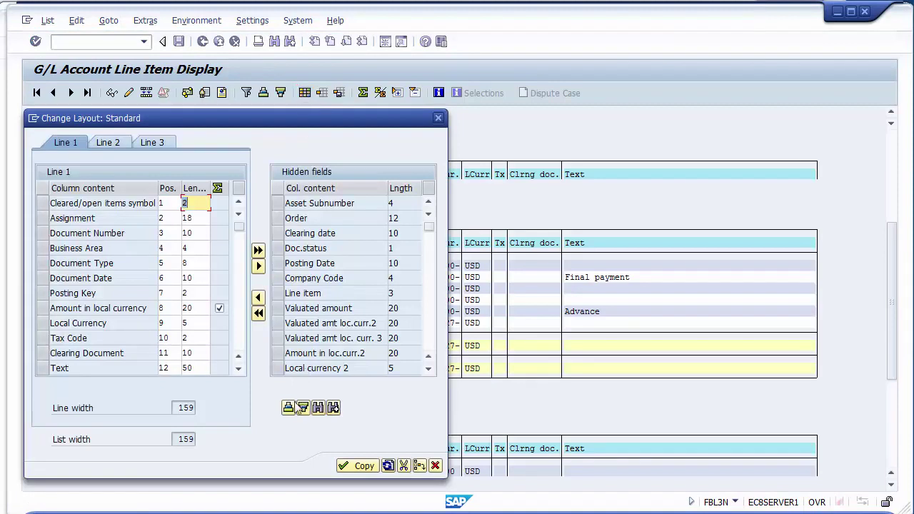
left_click(289, 408)
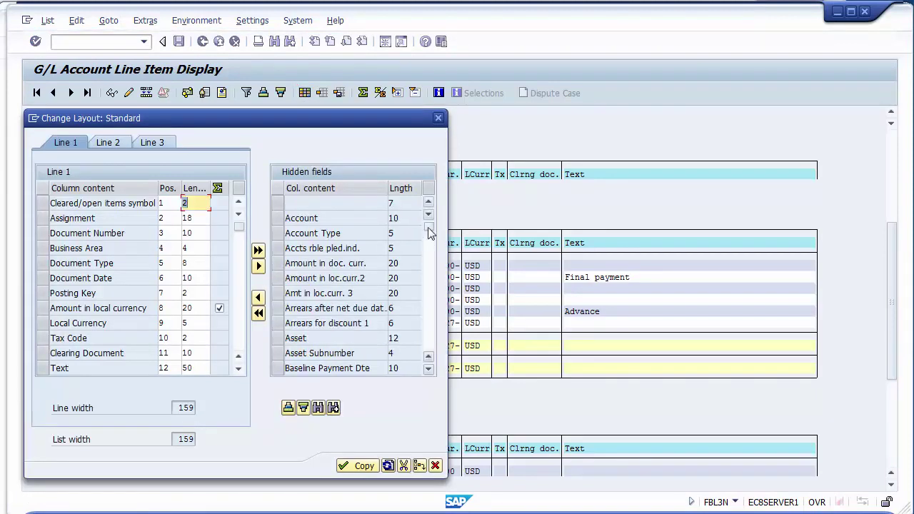
left_click_drag(430, 297, 429, 315)
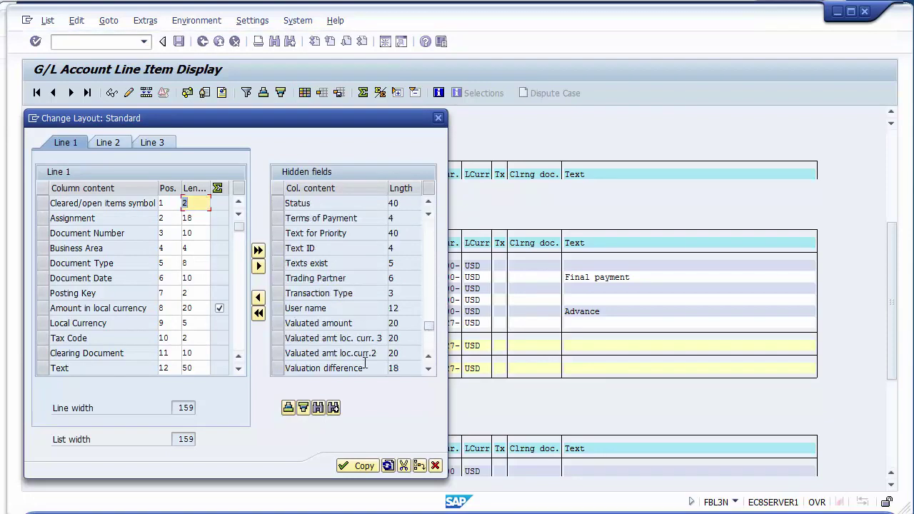
left_click(429, 369)
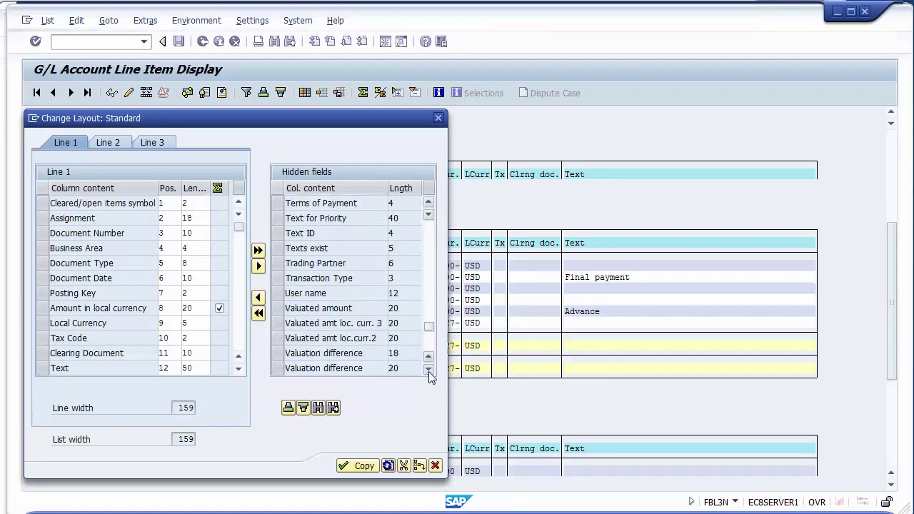
left_click(428, 368)
left_click(429, 369)
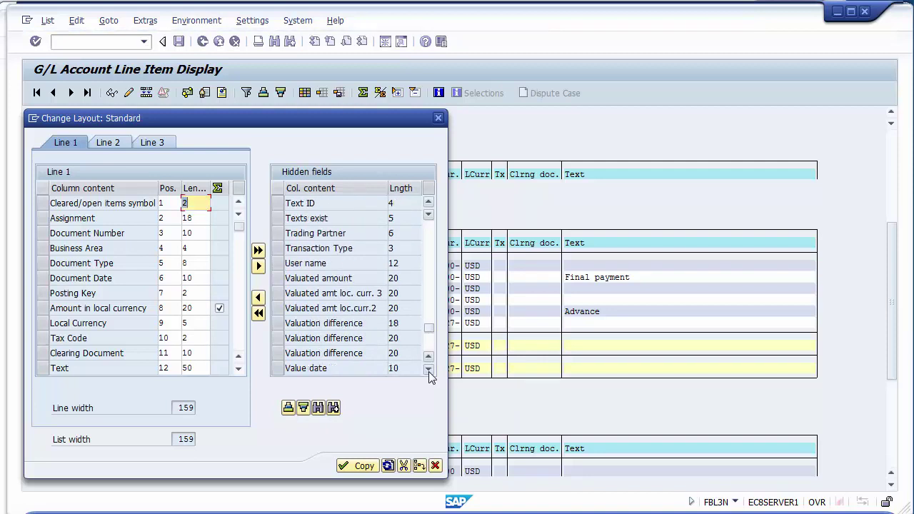
left_click(279, 370)
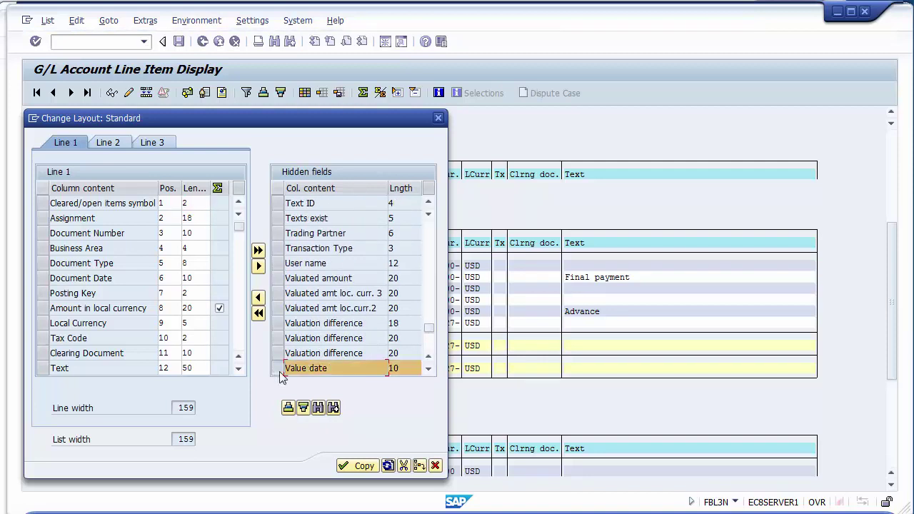
left_click(259, 298)
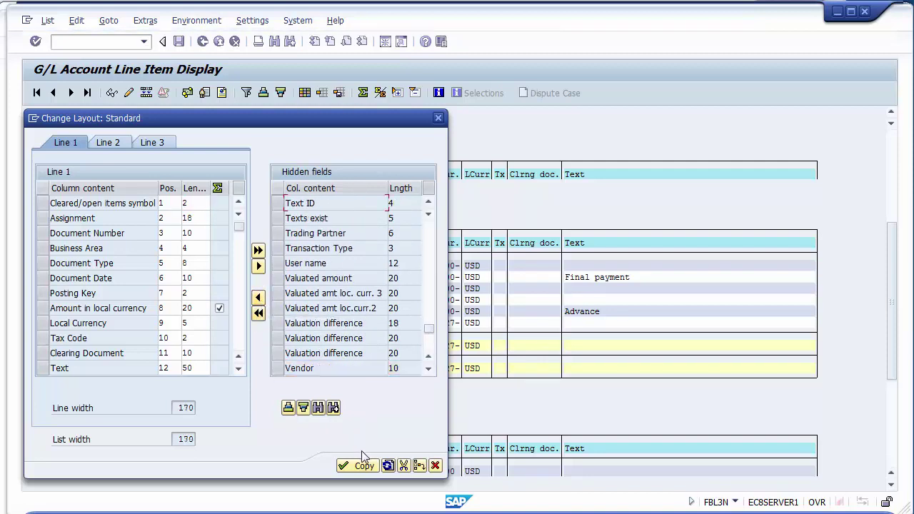
left_click(352, 468)
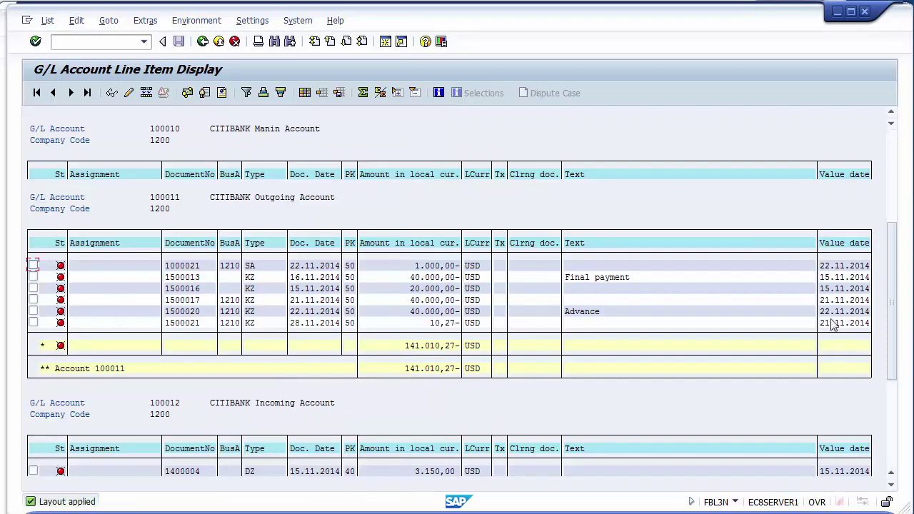
Step: Set the value date of the Z001 statement item to 15112014, matching the final payment line item
left_click(382, 278)
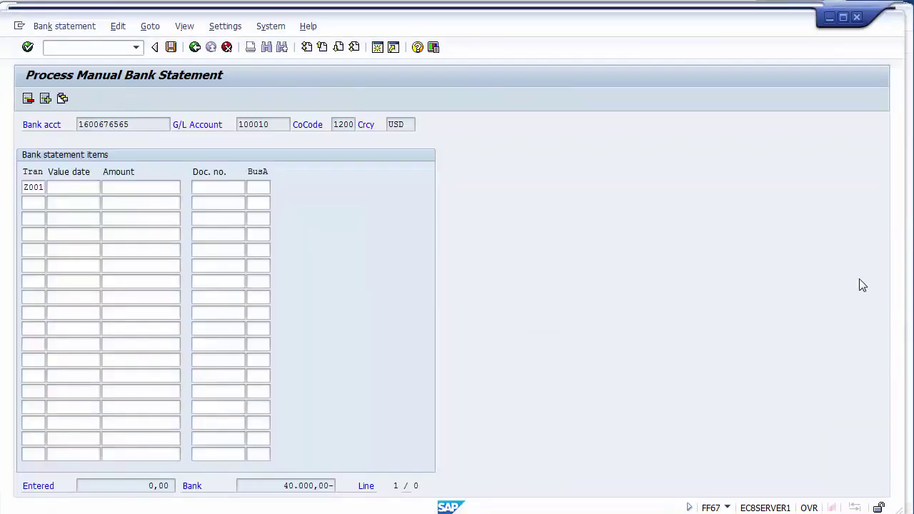
key("Tab")
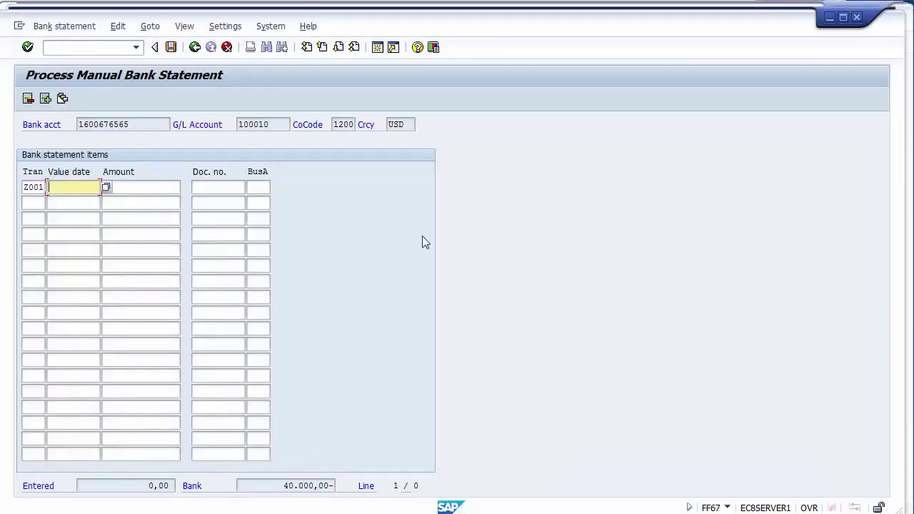
type("15")
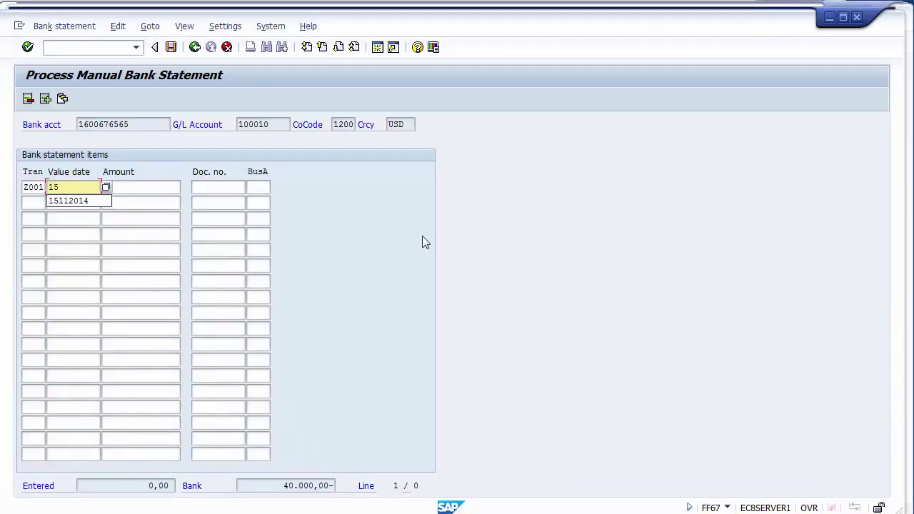
key("Down")
key("Return")
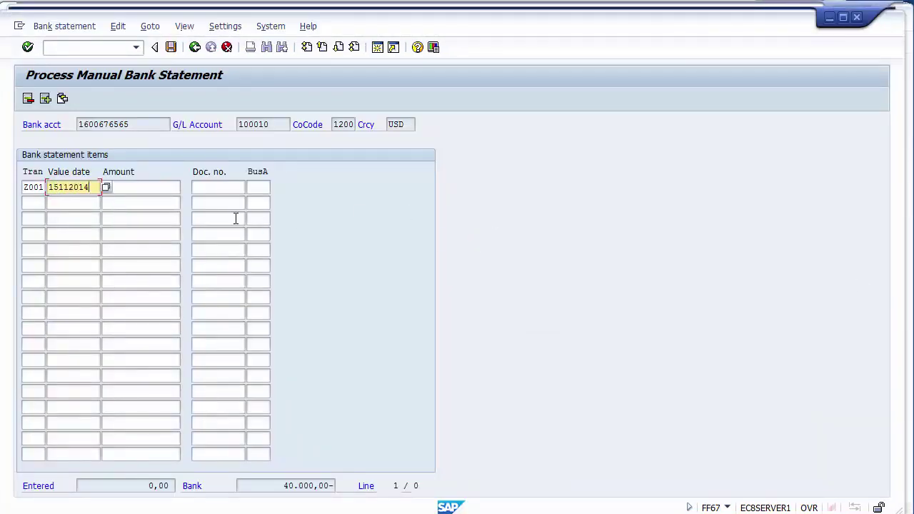
Step: Enter 40.000,00- as the amount of the Z001 statement item and validate the entry
left_click(162, 190)
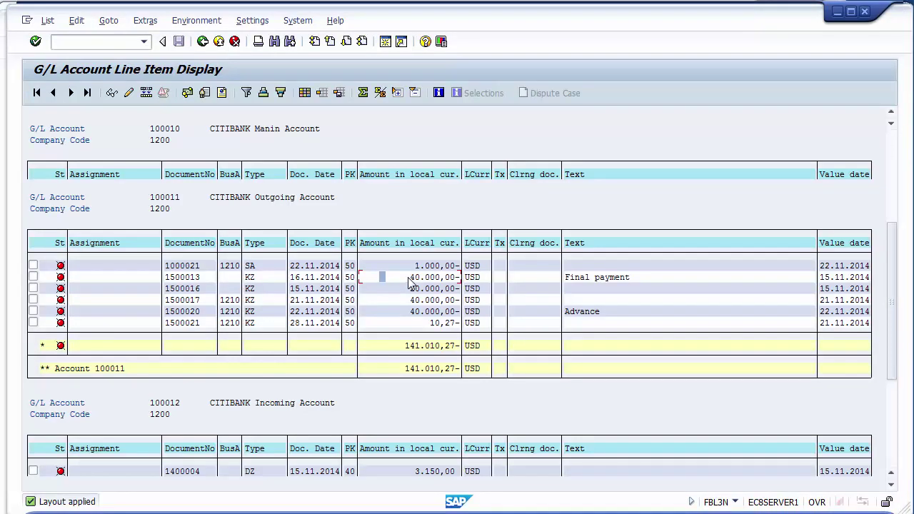
key("alt+Tab")
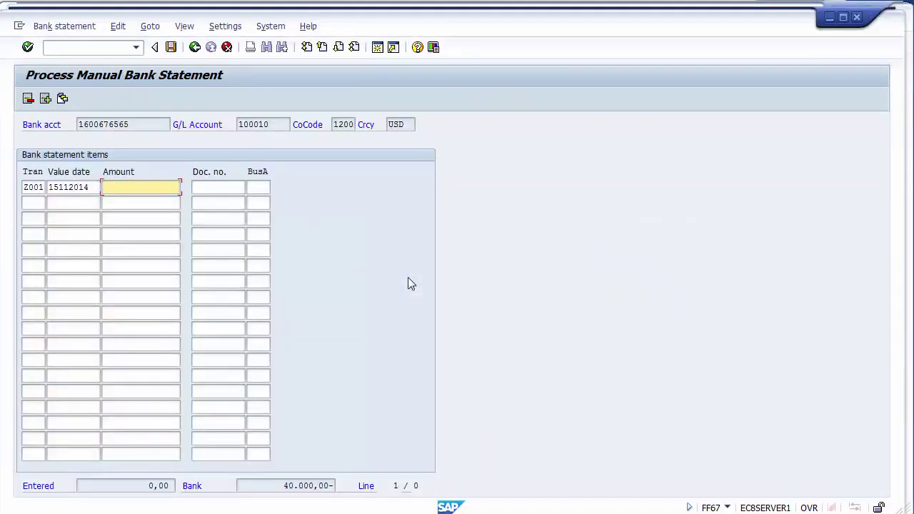
type("40000-")
key("BackSpace")
key("Return")
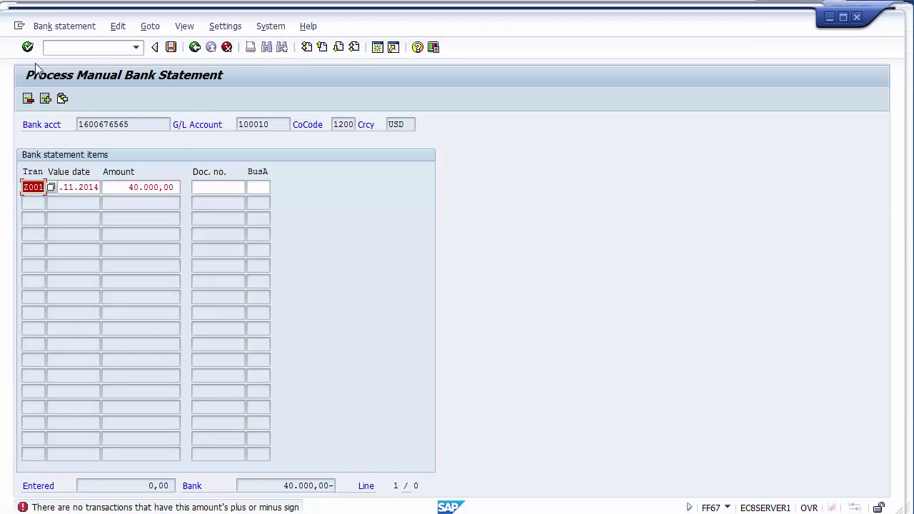
left_click(175, 187)
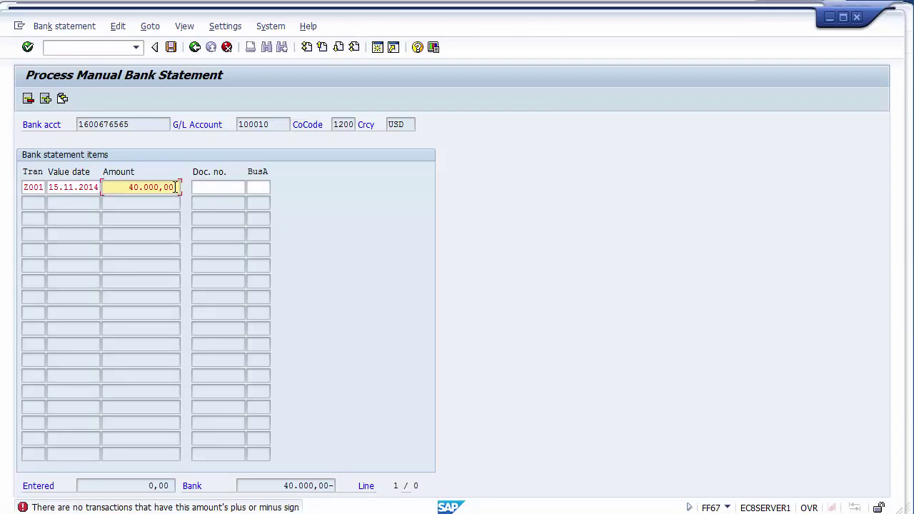
type("-")
left_click(178, 187)
key("Return")
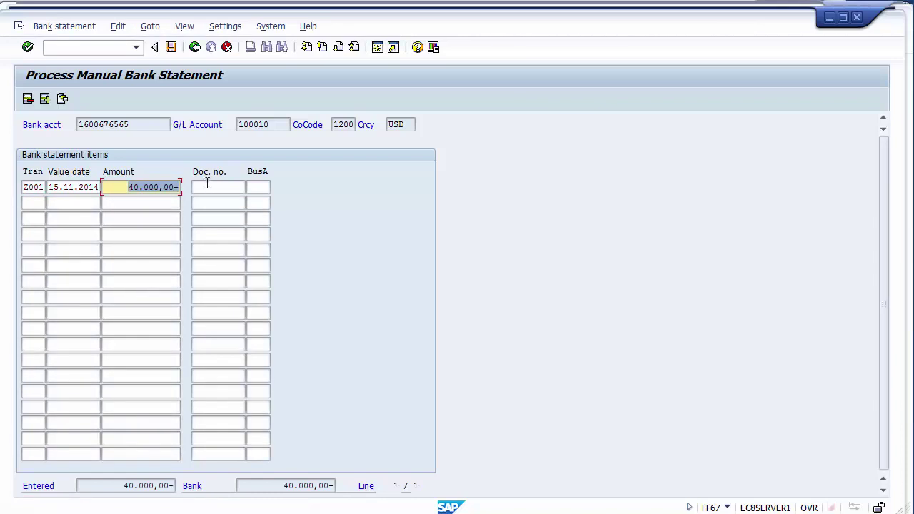
Step: Copy the final payment's document number 1500013 from the outgoing account's line items into the statement item's document number
left_click(209, 186)
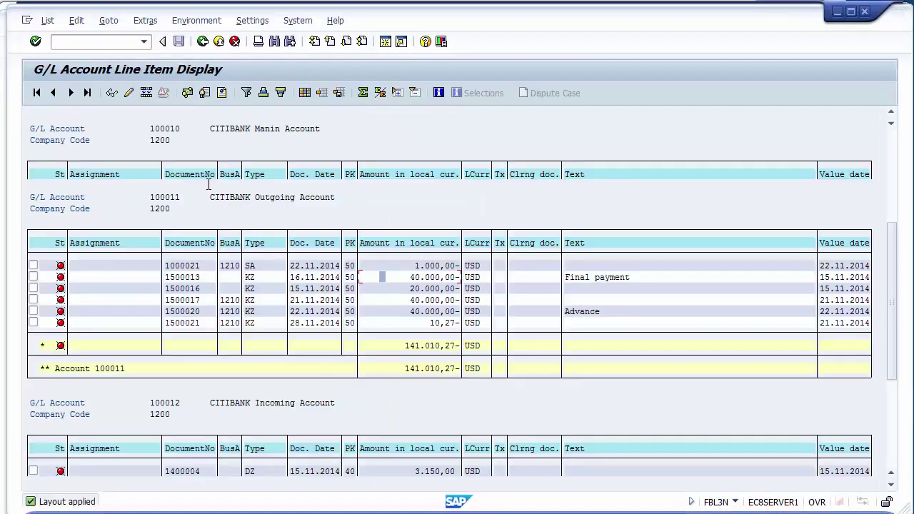
left_click(165, 280)
key("ctrl+y")
left_click_drag(165, 277, 204, 277)
key("ctrl+c")
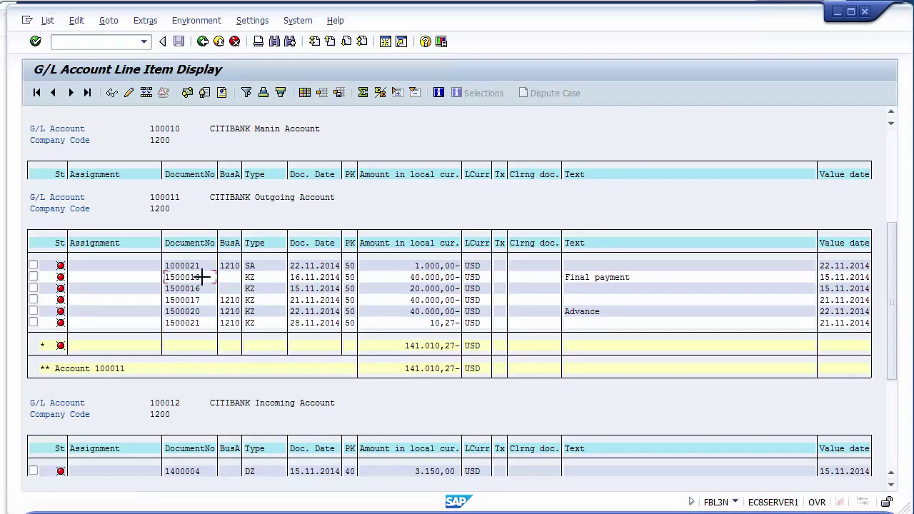
key("alt+Tab")
key("ctrl+v")
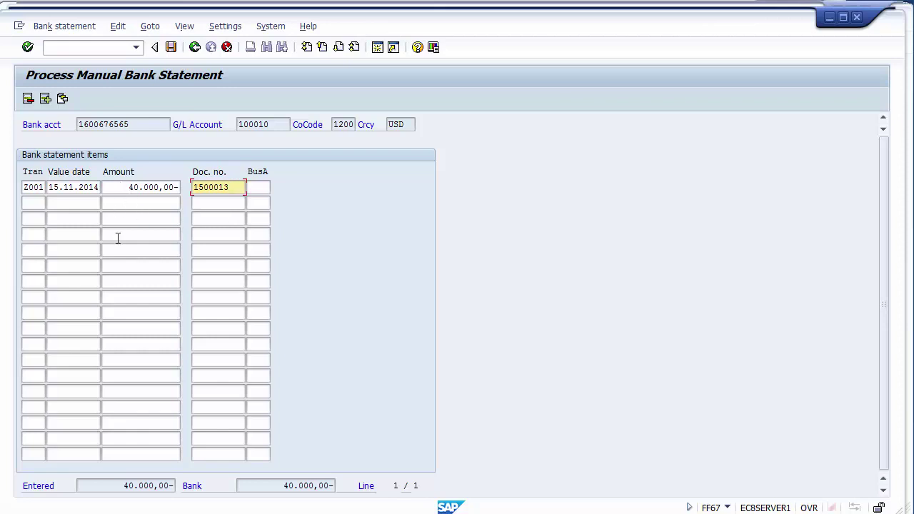
Step: Compare the entered total with the bank total of the statement items
left_click(84, 215)
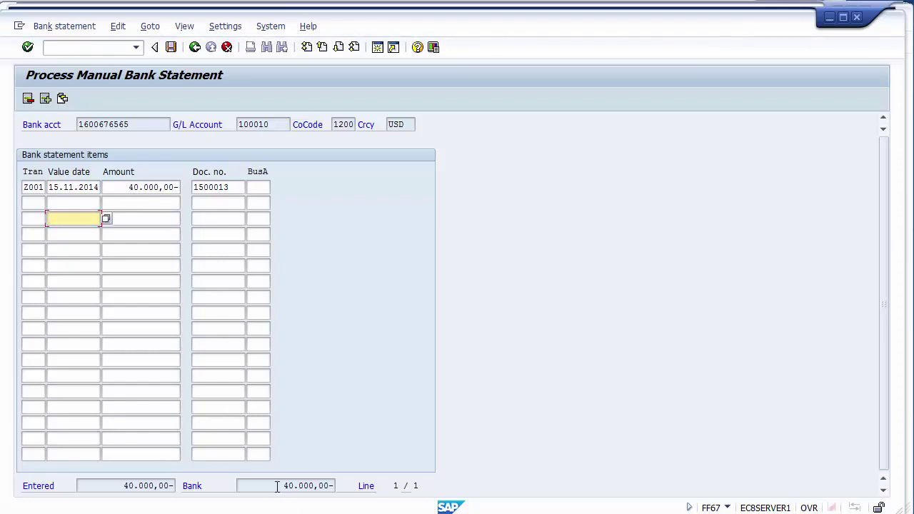
left_click_drag(281, 488, 334, 486)
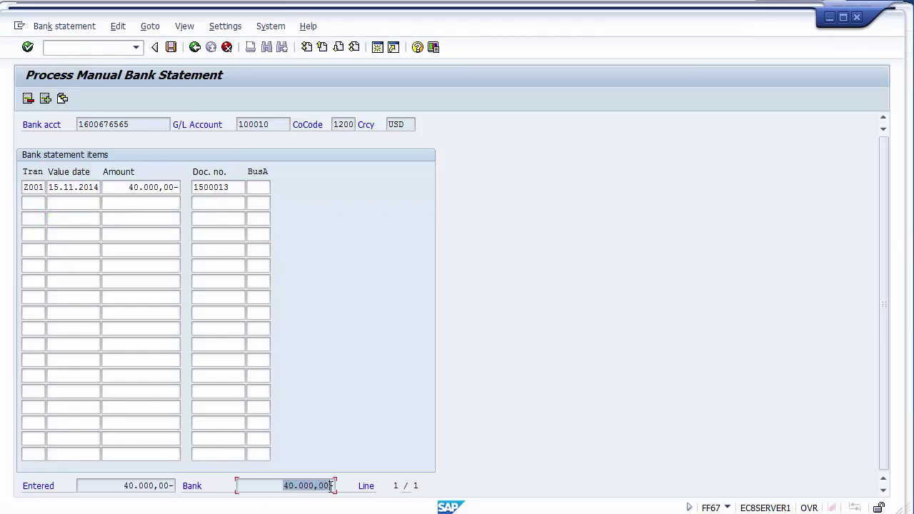
left_click_drag(124, 485, 174, 487)
left_click(103, 490)
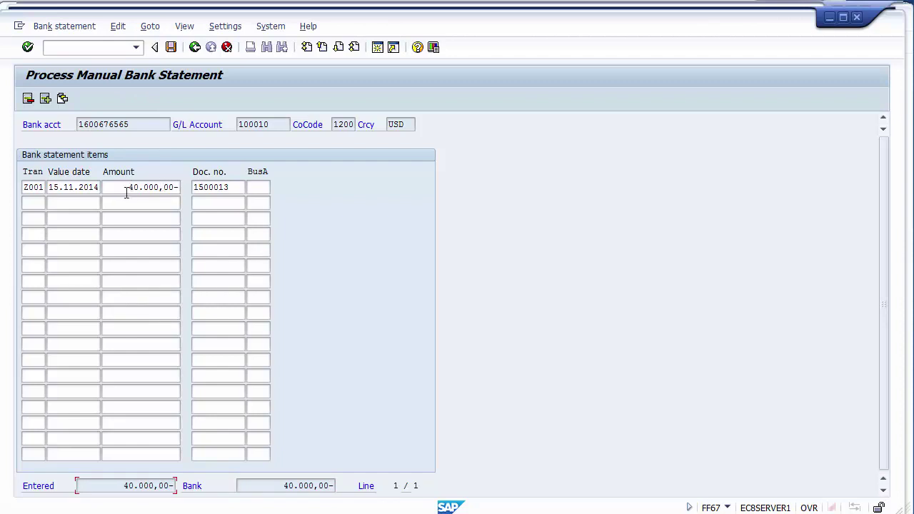
left_click_drag(284, 488, 359, 482)
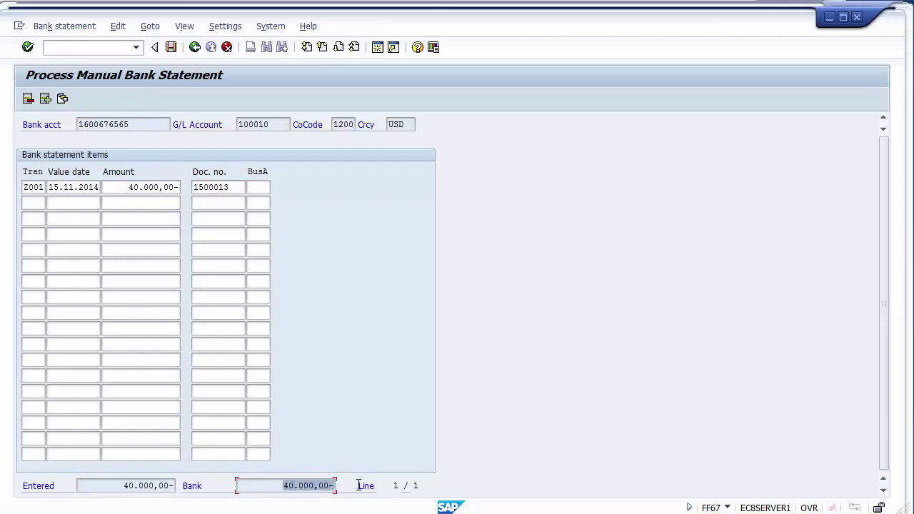
left_click(159, 490)
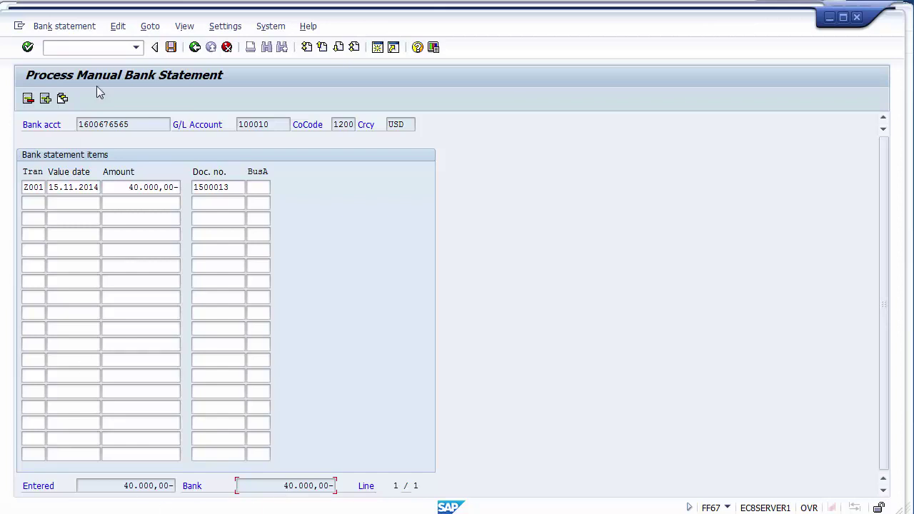
Step: Save the manual bank statement with its Z001 item and post the statement
left_click(172, 48)
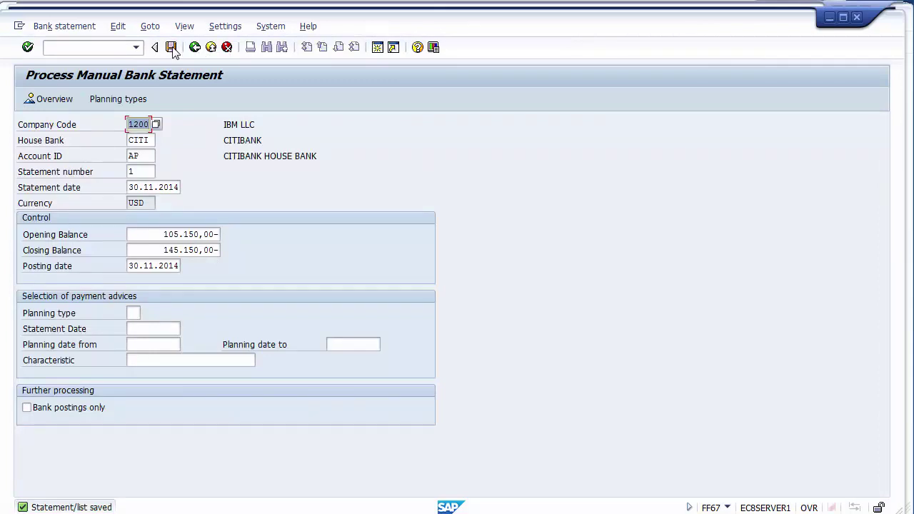
left_click(378, 153)
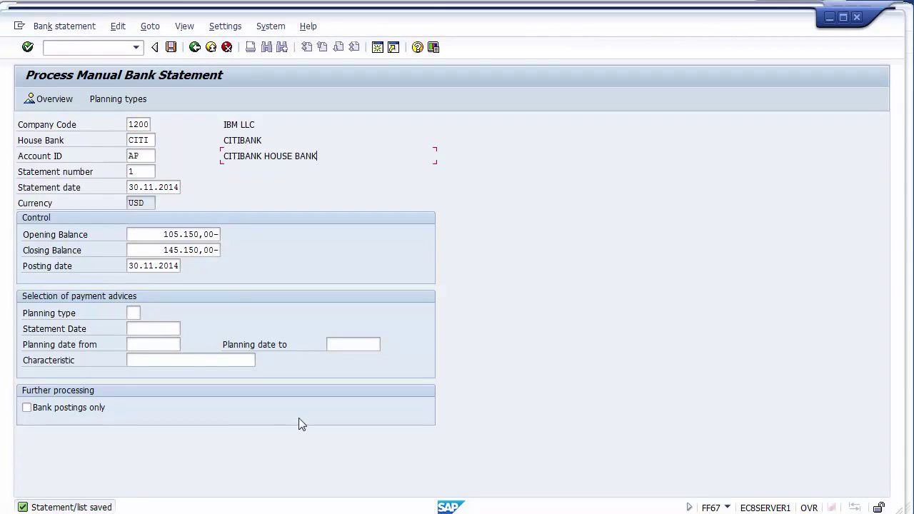
left_click(172, 48)
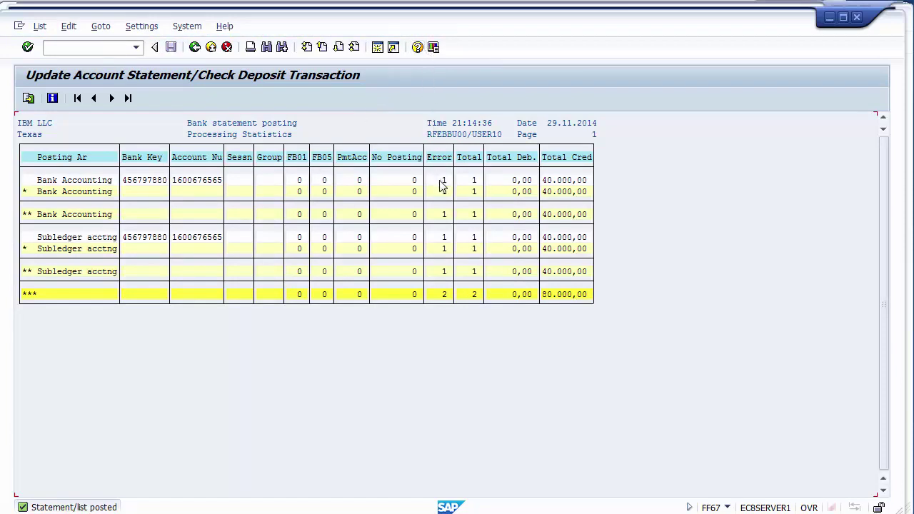
Step: Review the error and total counts for bank and subledger accounting in the posting statistics
left_click(443, 237)
left_click(443, 271)
left_click(468, 181)
left_click(471, 248)
Step: Open a new SAP session and start transaction FEBAN to check the bank statement
left_click(378, 48)
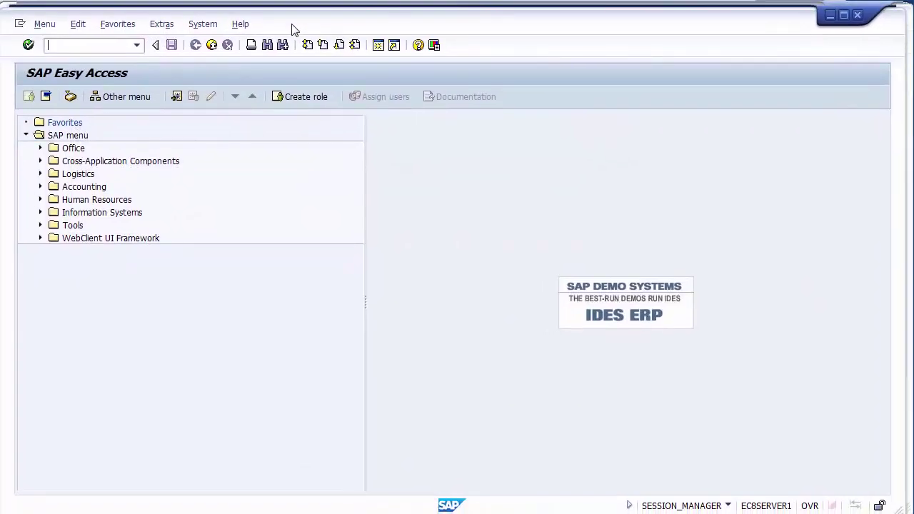
type("feban")
key("Return")
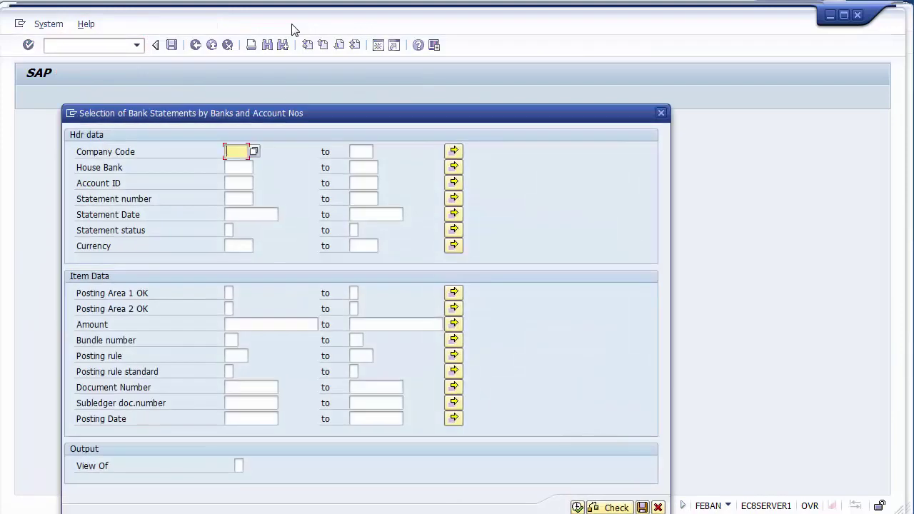
Step: Display the bank statements for company code 1200, house bank Citi and account ID AP
type("1200")
left_click(231, 166)
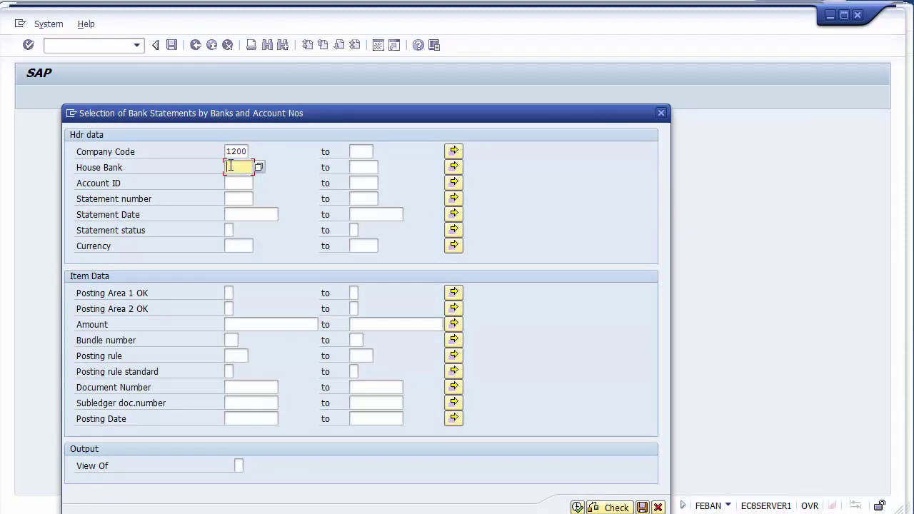
type("Citi")
key("shift+Tab")
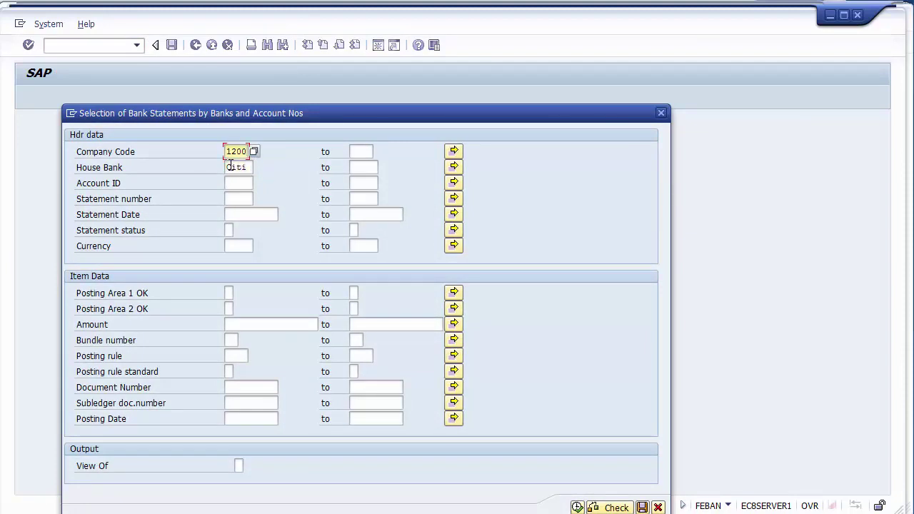
key("Tab")
key("Tab")
type("A")
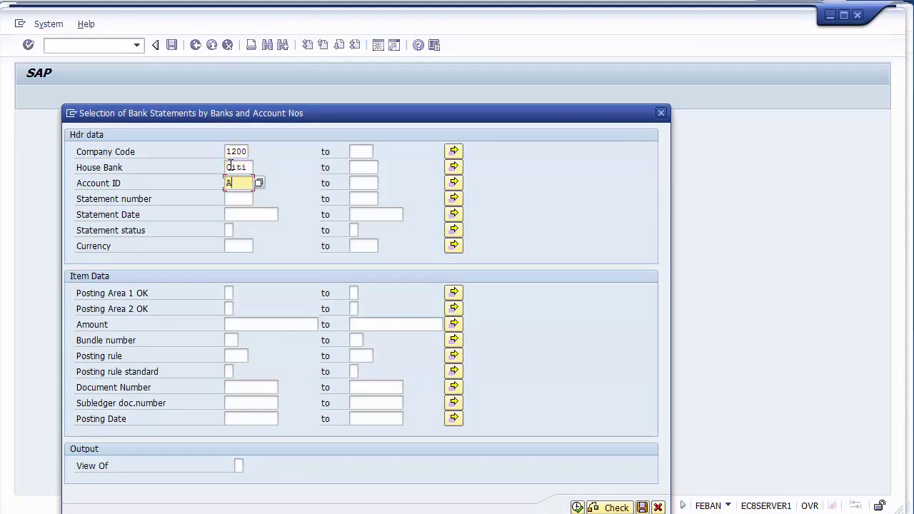
type("P")
left_click(580, 508)
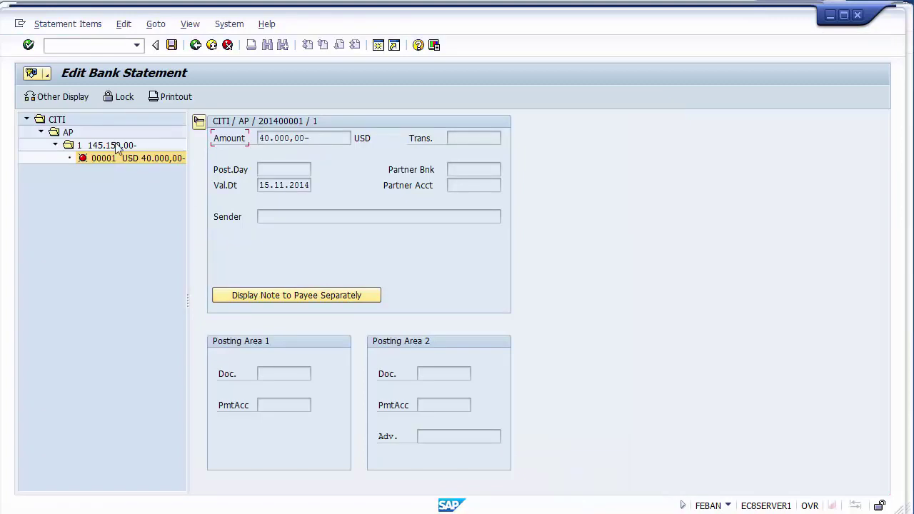
Step: Select unposted item 00001 under statement 1 of CITI account AP and try to post it
left_click(105, 159)
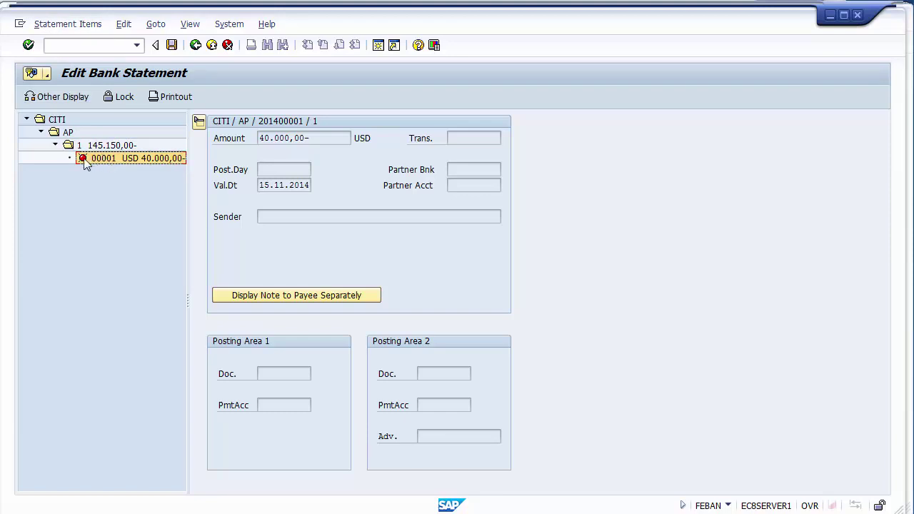
left_click(104, 148)
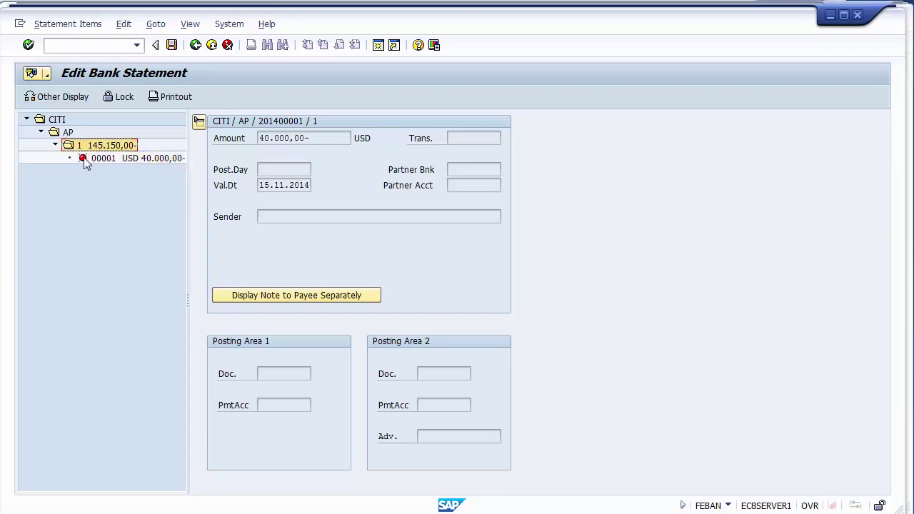
left_click(108, 161)
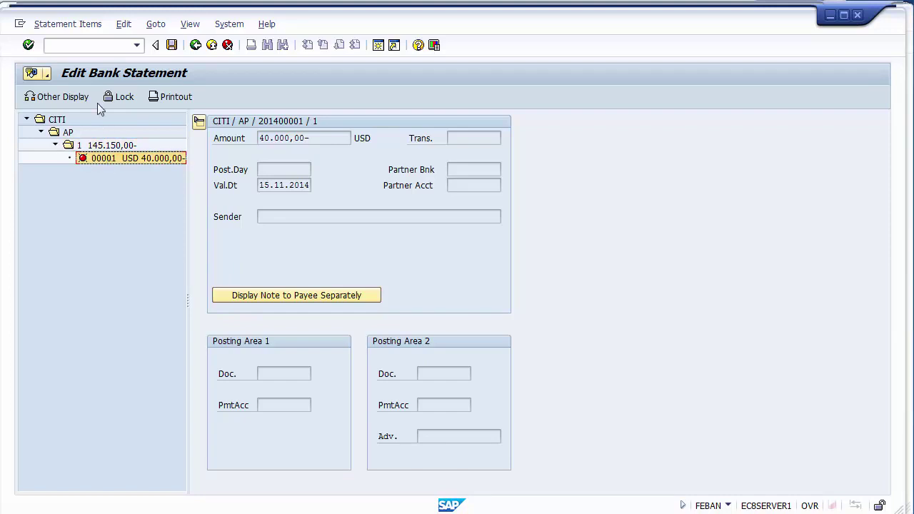
left_click(70, 27)
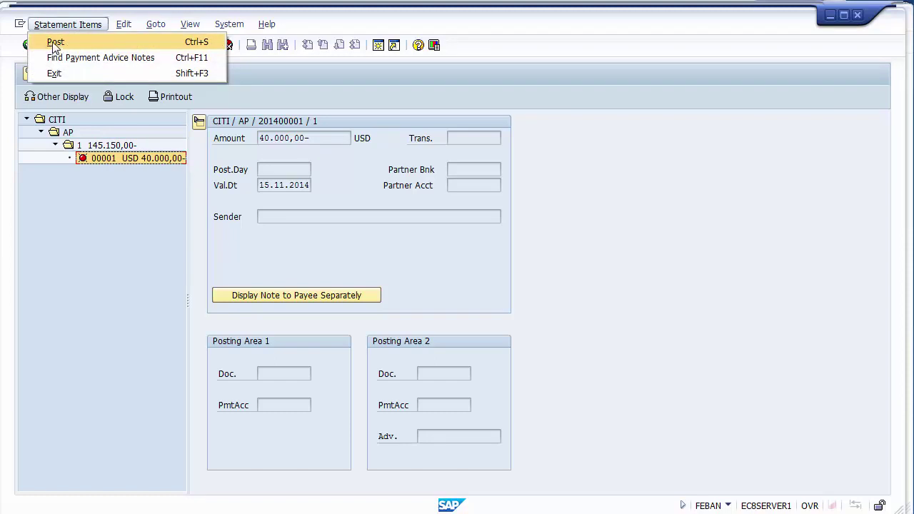
left_click(51, 250)
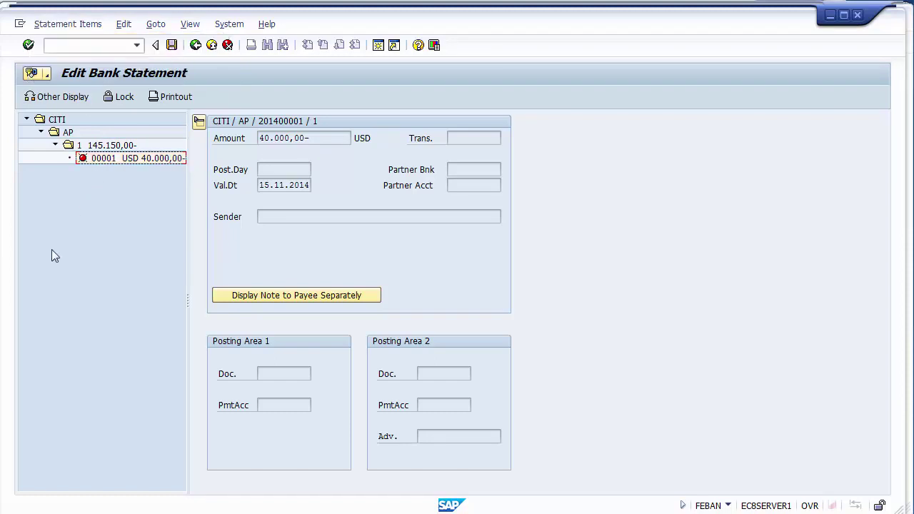
left_click(56, 26)
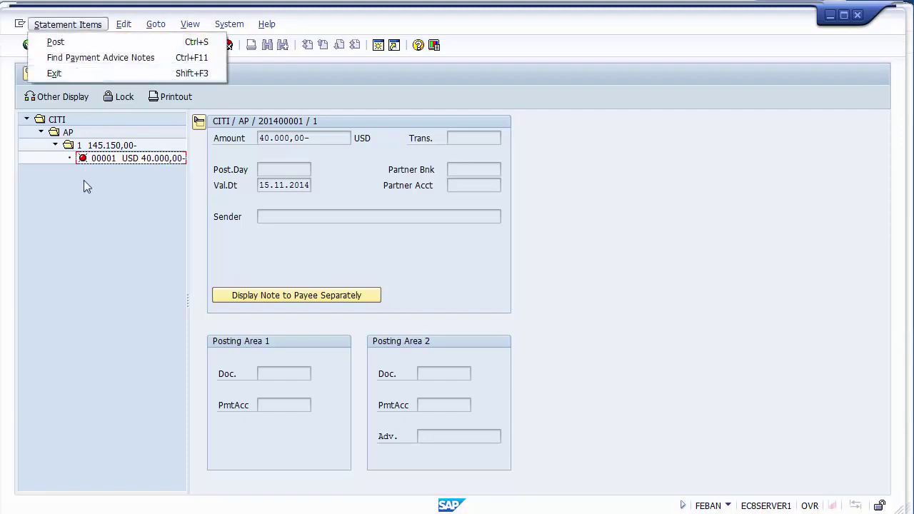
left_click(87, 178)
left_click(86, 162)
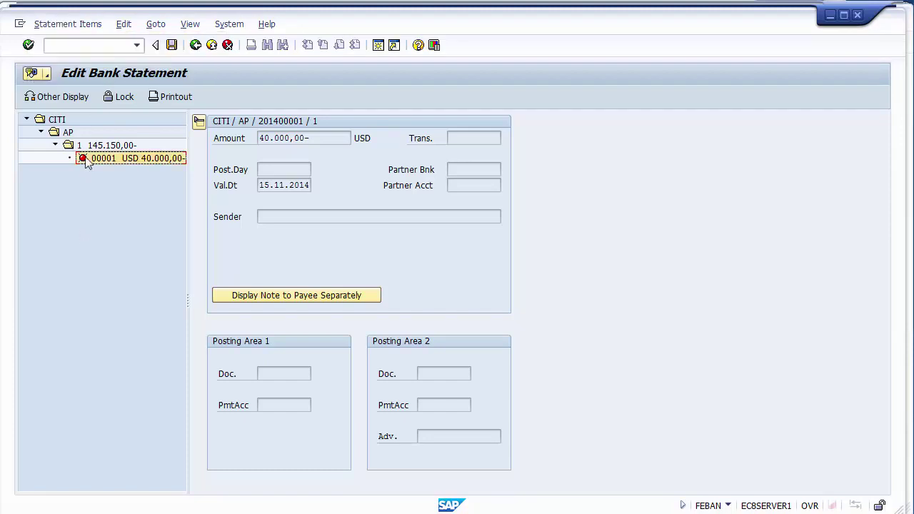
left_click(65, 26)
left_click(66, 41)
left_click(69, 24)
left_click(72, 43)
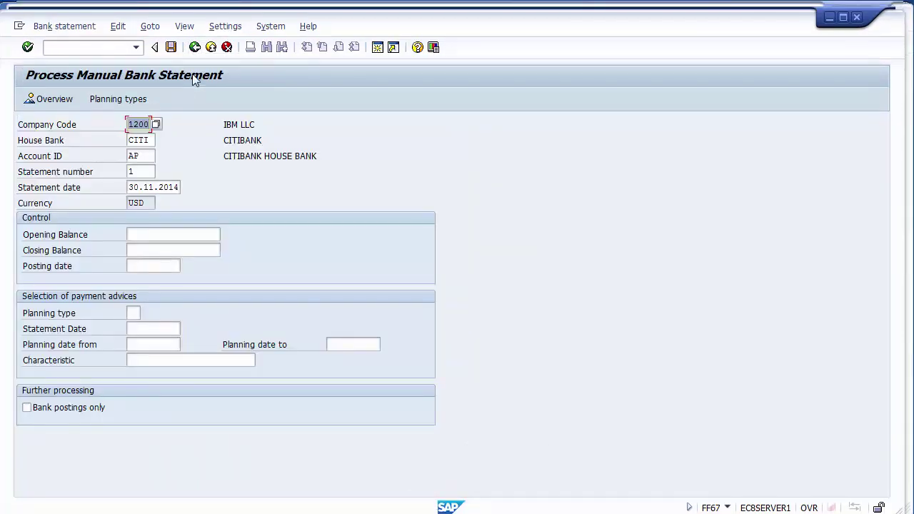
Step: Enter opening balance 105.150,00-, closing balance 145.150,00- and posting date 30.11.2014 in the FF67 statement header, and open the statement items
left_click(190, 235)
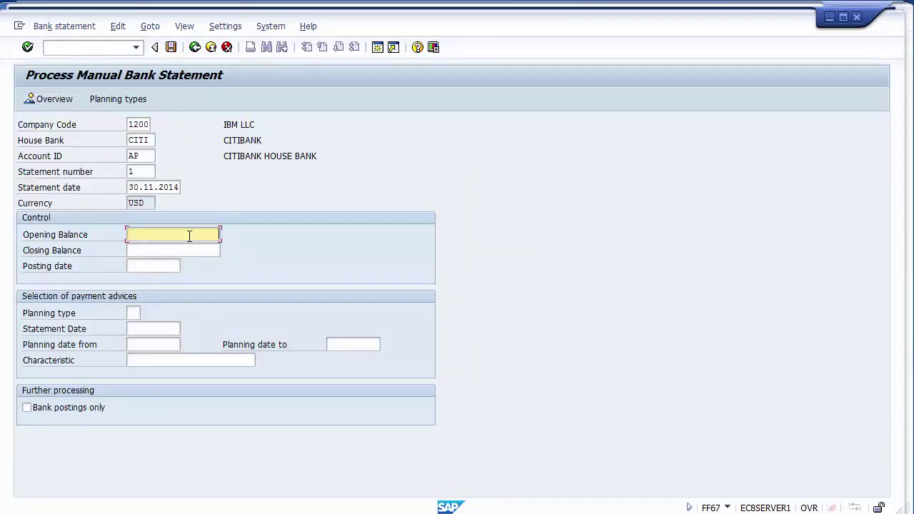
key("Down")
key("Tab")
type("1")
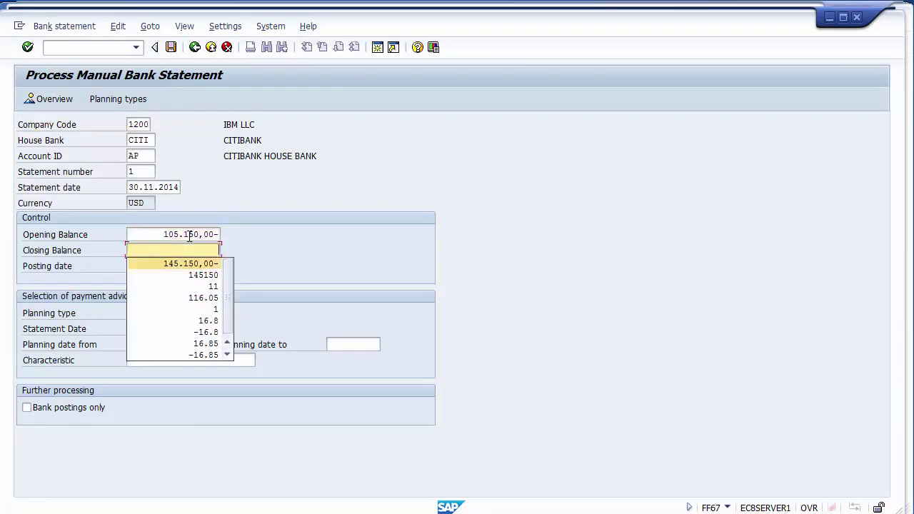
key("Down")
key("Return")
key("Tab")
key("Tab")
key("shift+Tab")
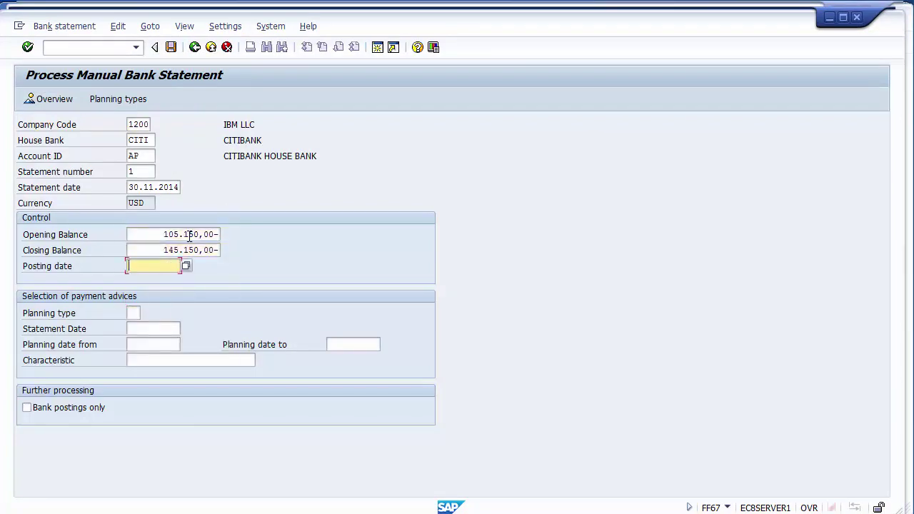
key("Down")
key("Return")
key("Return")
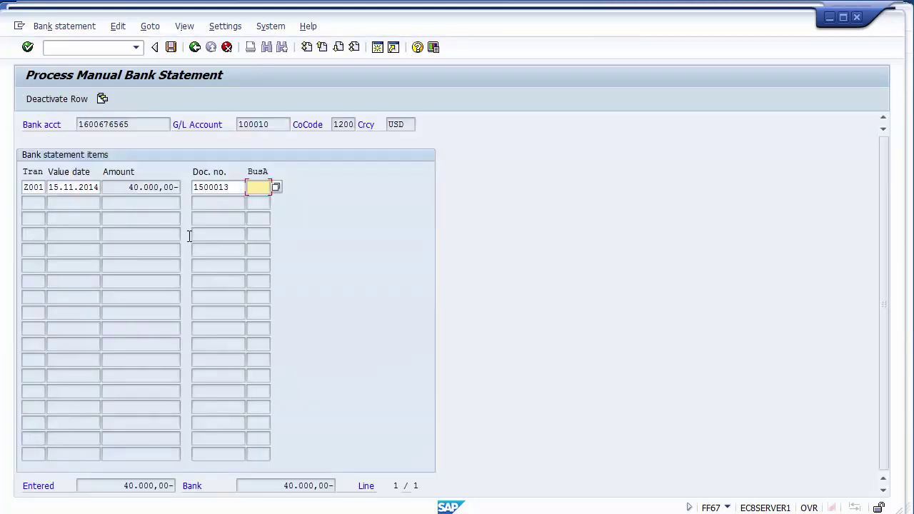
Step: Compare the entered and bank totals of the reopened statement items, and save and post the statement again
left_click(43, 187)
left_click(148, 200)
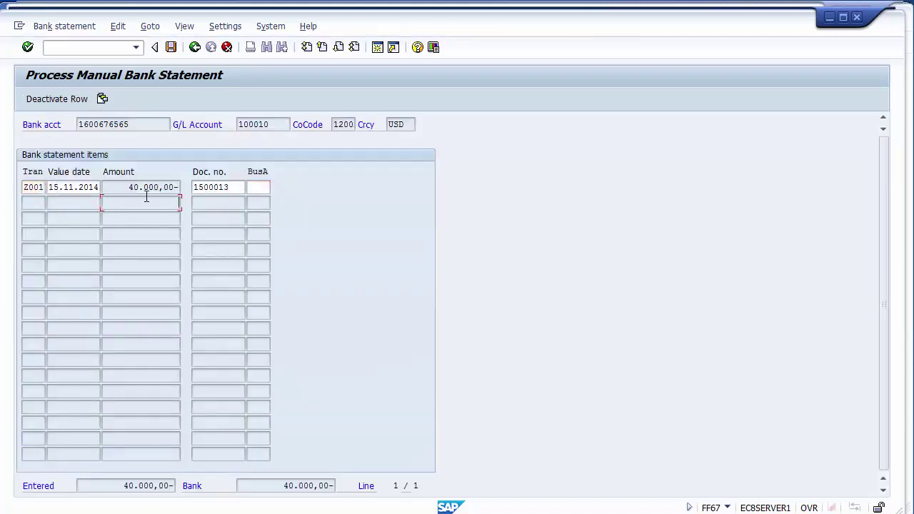
left_click_drag(121, 485, 173, 486)
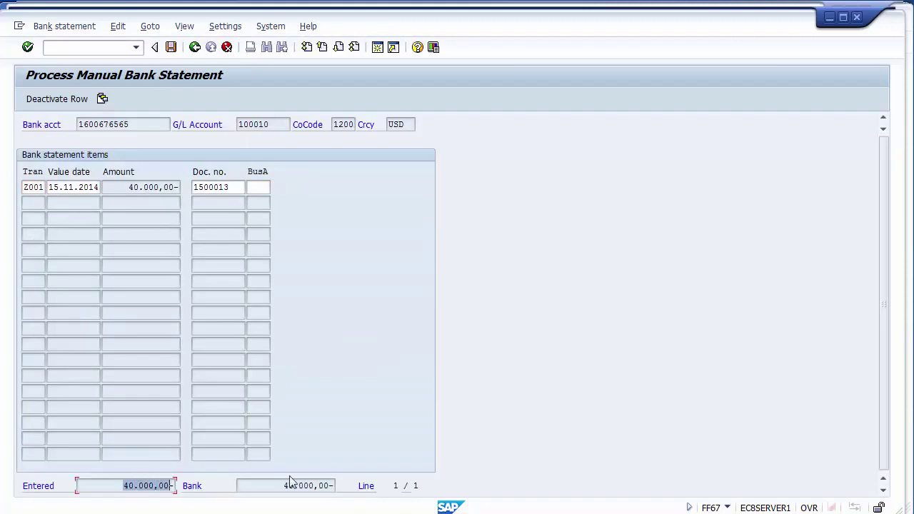
left_click_drag(285, 486, 334, 486)
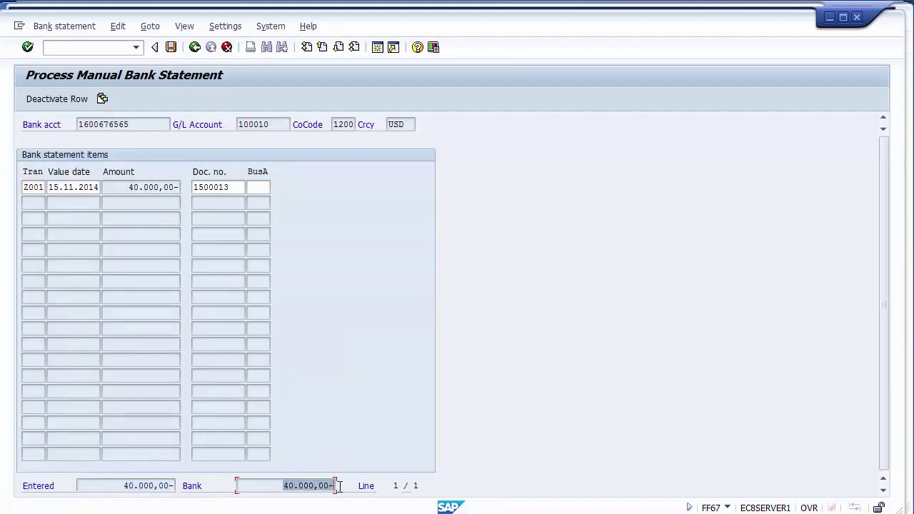
left_click(174, 50)
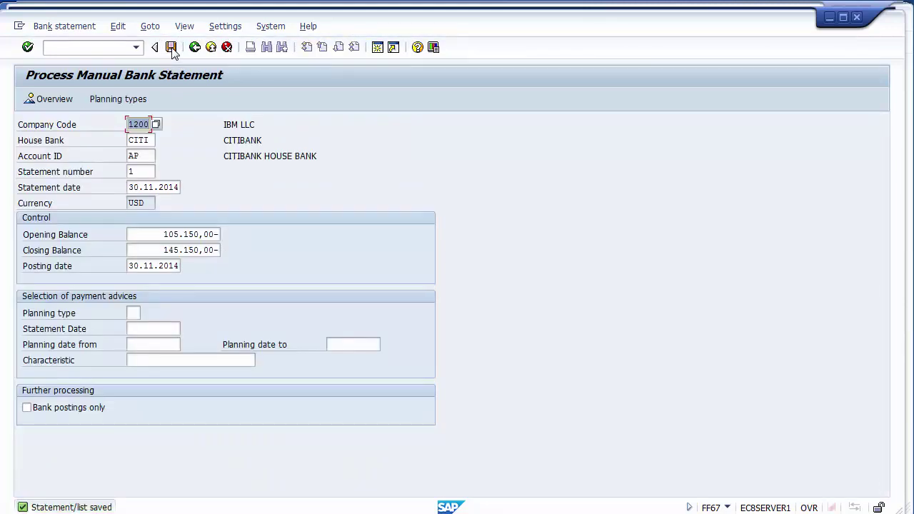
left_click(171, 48)
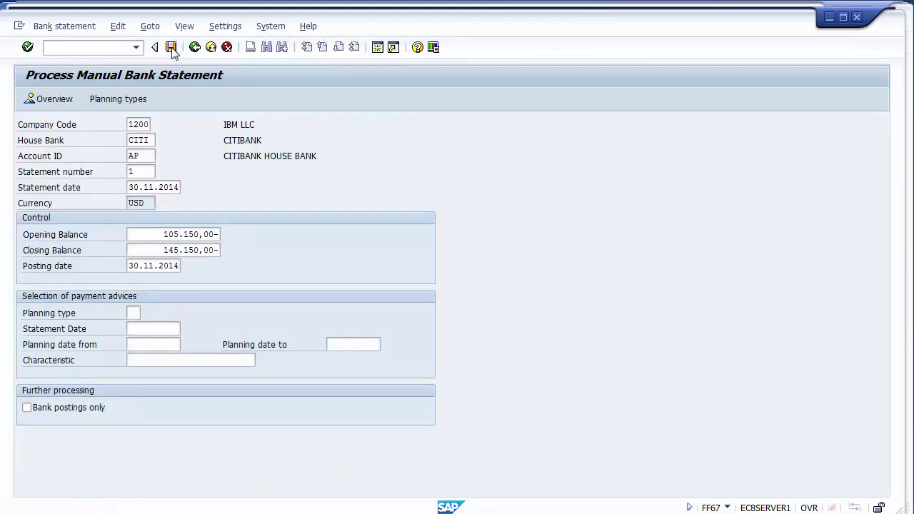
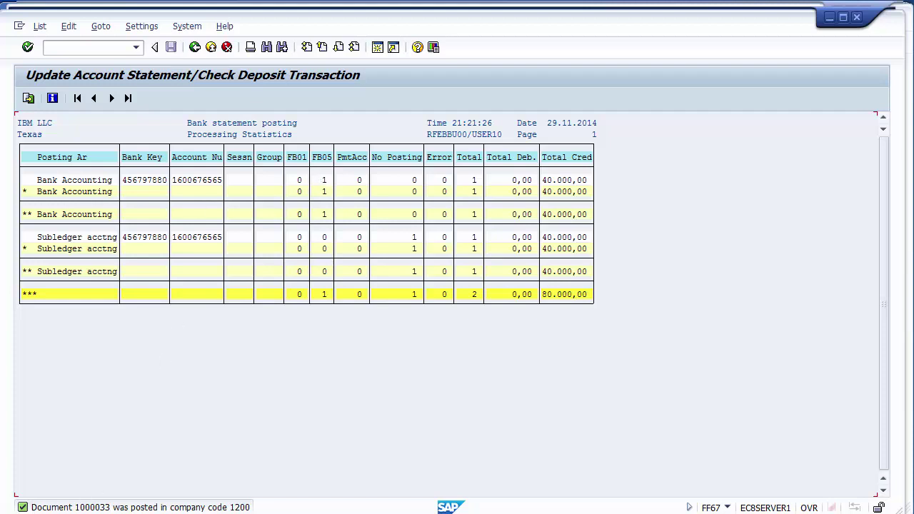
Step: Switch to the G/L account line item display and review the main account's total and the outgoing account's final payment
mouse_move(315, 513)
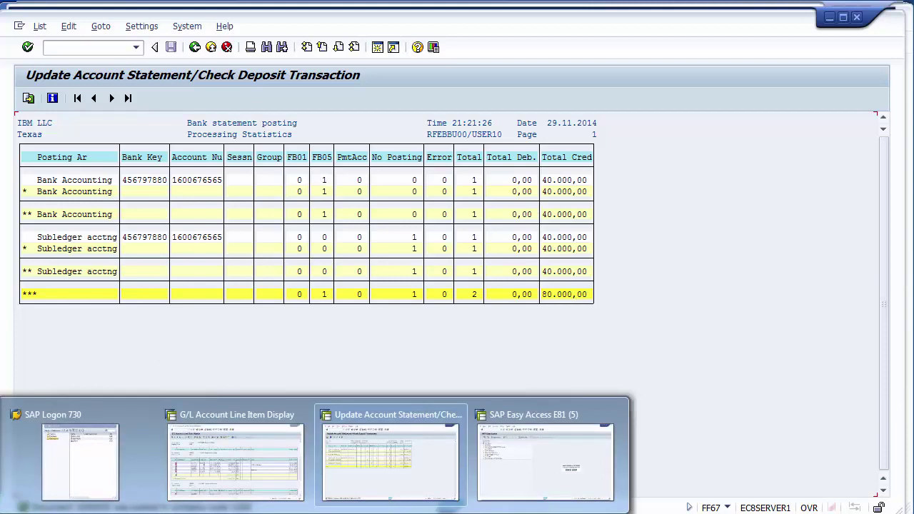
left_click(296, 413)
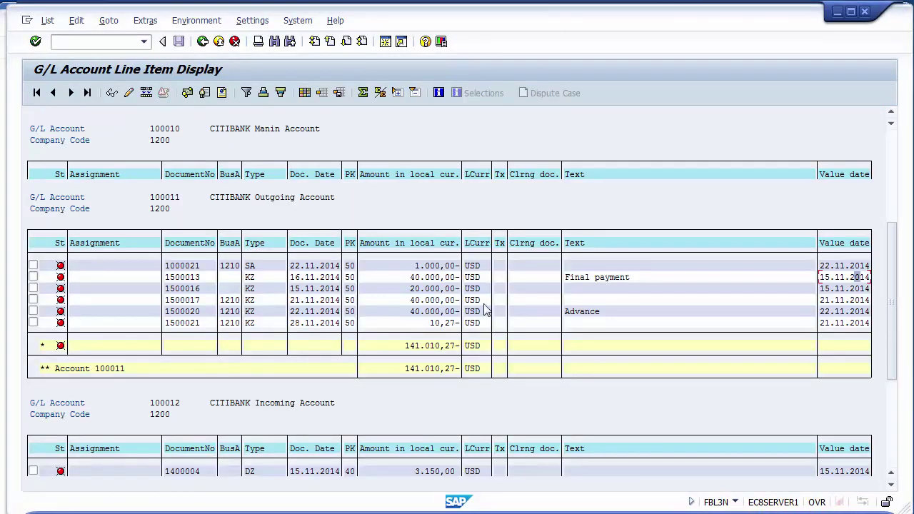
left_click_drag(892, 343, 893, 250)
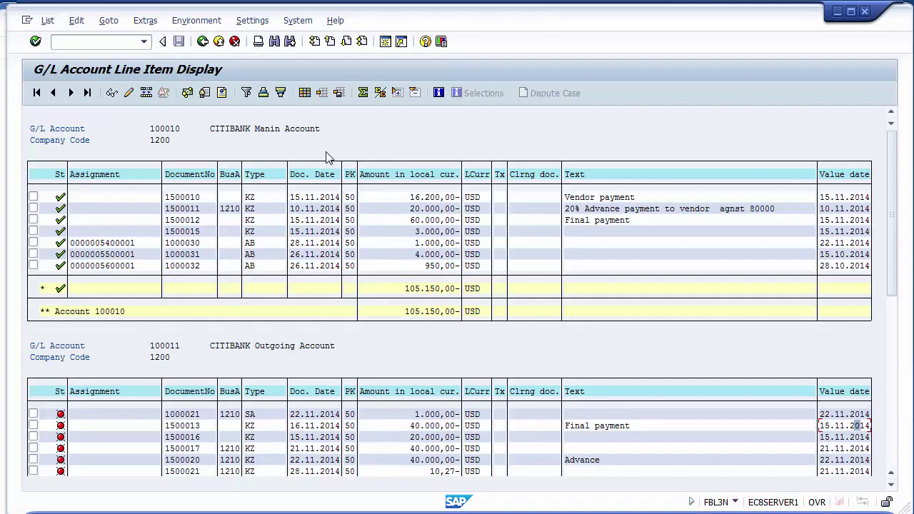
left_click(48, 21)
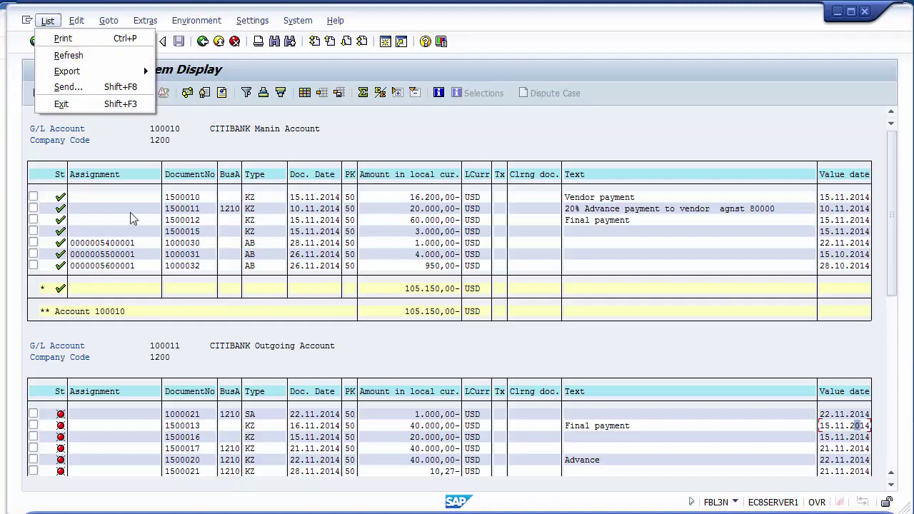
left_click(168, 426)
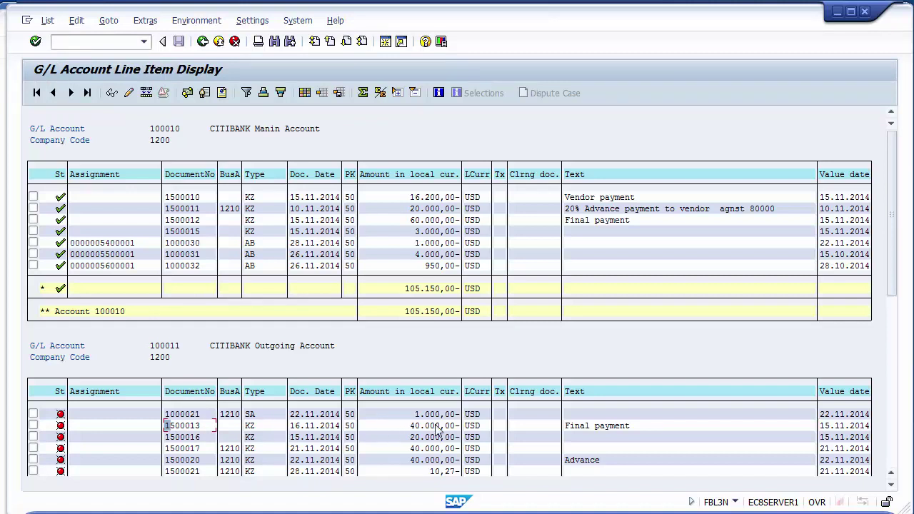
left_click(182, 428)
left_click(408, 426)
left_click(422, 288)
Step: Refresh the G/L line item list and show the CITIBANK main account's items again
left_click(48, 22)
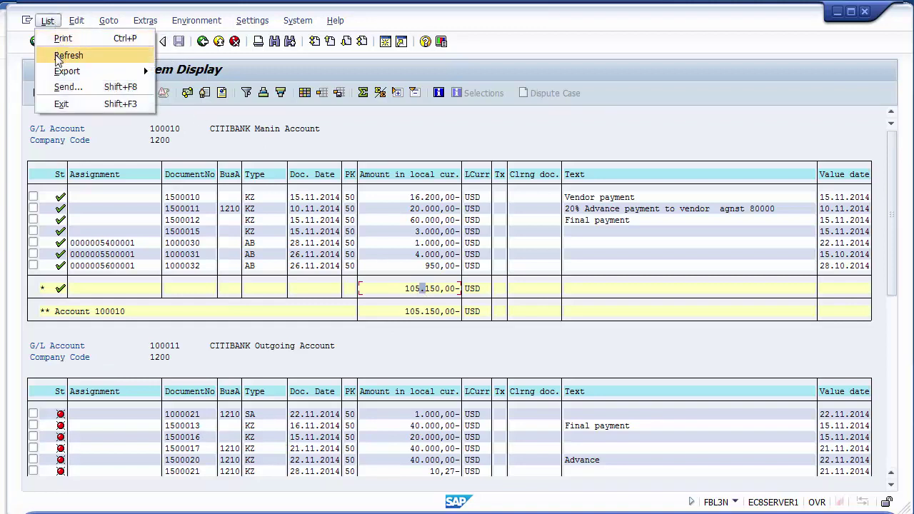
left_click(57, 57)
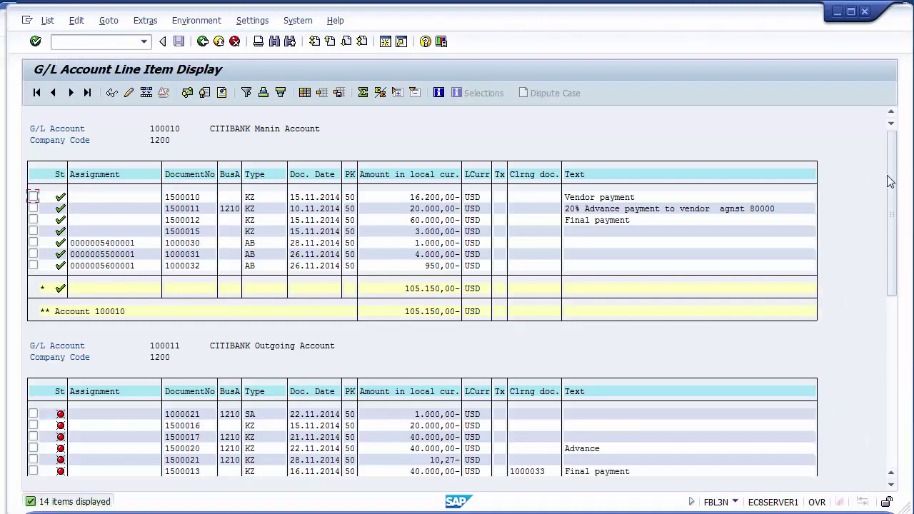
left_click_drag(892, 193, 890, 138)
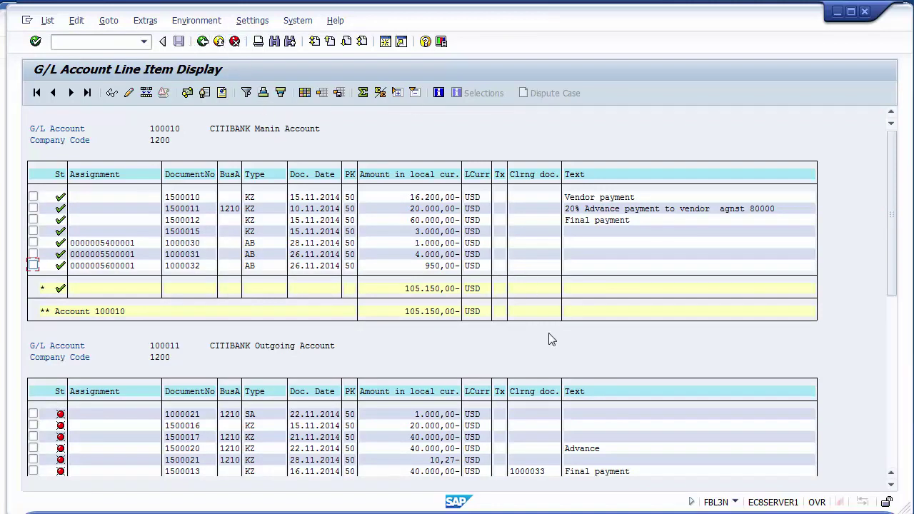
Step: Examine the final payment line and its clearing document in the CITIBANK outgoing account's items
left_click_drag(891, 235, 894, 368)
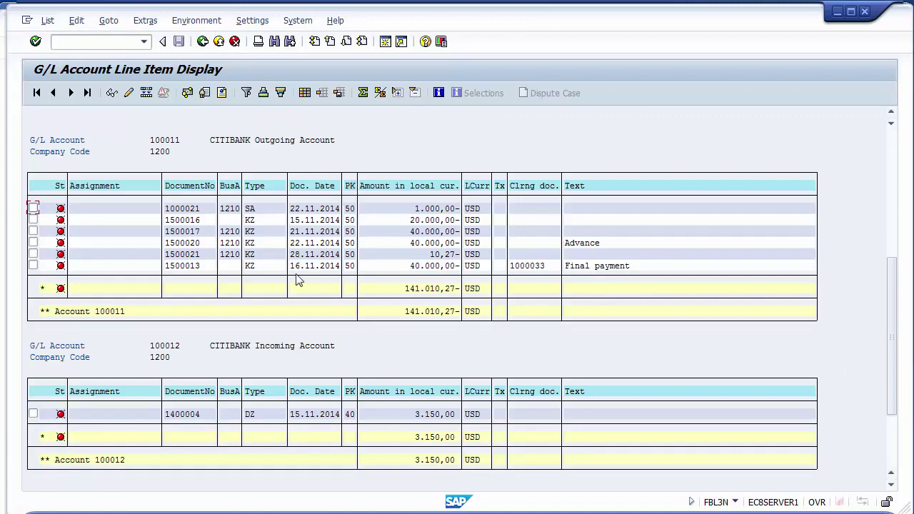
left_click(538, 266)
left_click(591, 148)
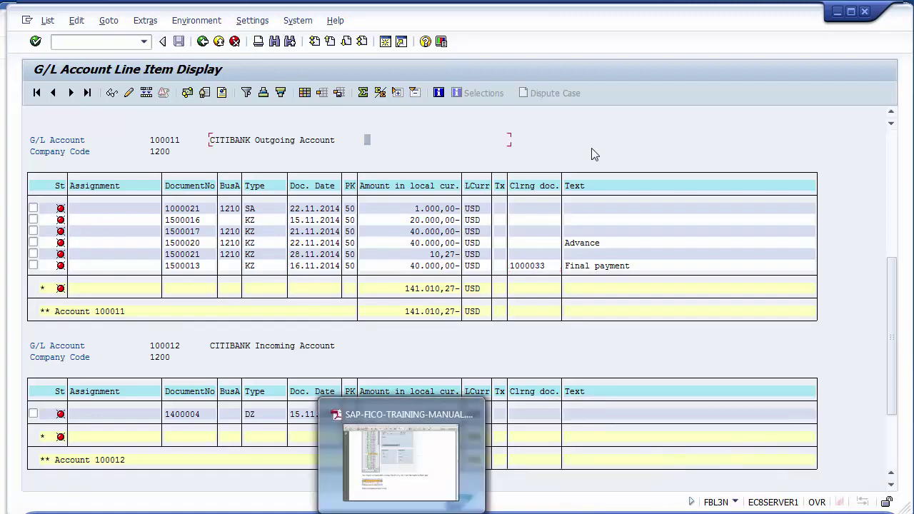
Step: Set the open-at key date to 30.11.2014 in the line item selection and run the G/L line item display again
left_click(203, 41)
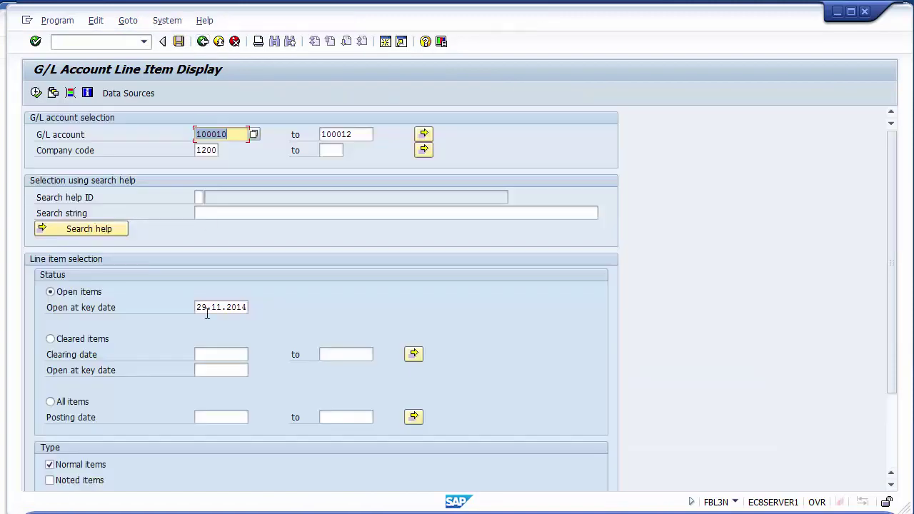
left_click(196, 307)
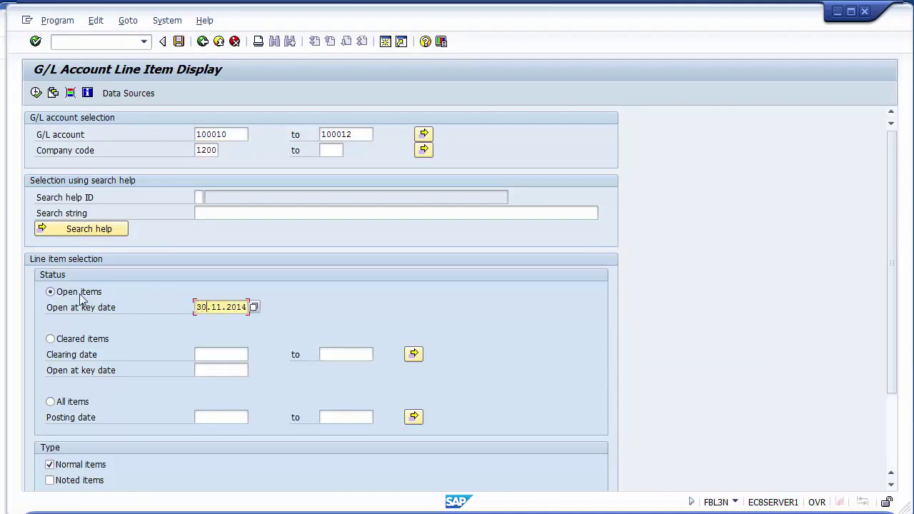
left_click(206, 308)
left_click(35, 93)
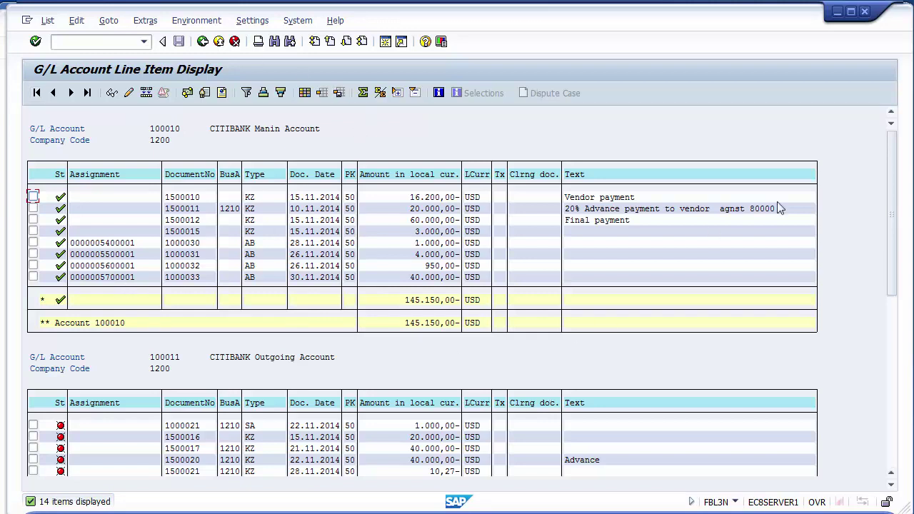
Step: Review the main and outgoing accounts' items and totals, and mark the 30.11.2014 document in the main account
left_click_drag(892, 261, 891, 322)
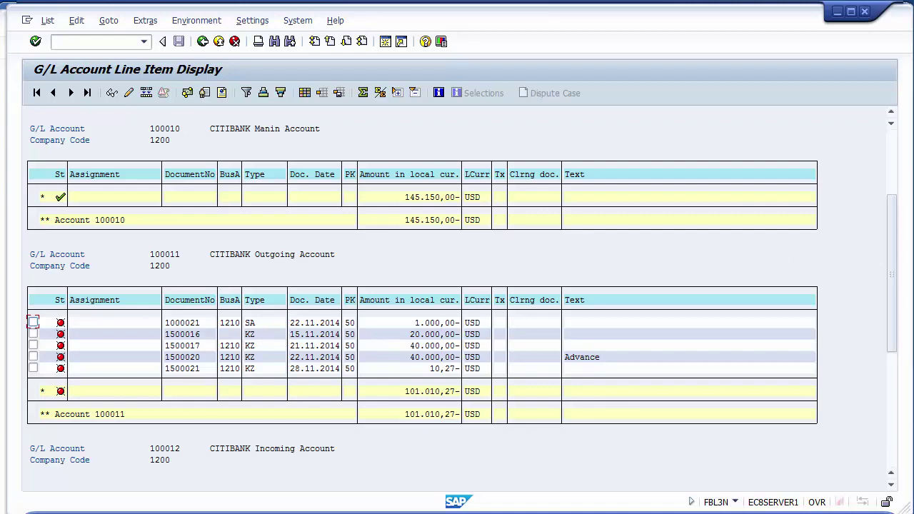
left_click_drag(898, 320, 897, 184)
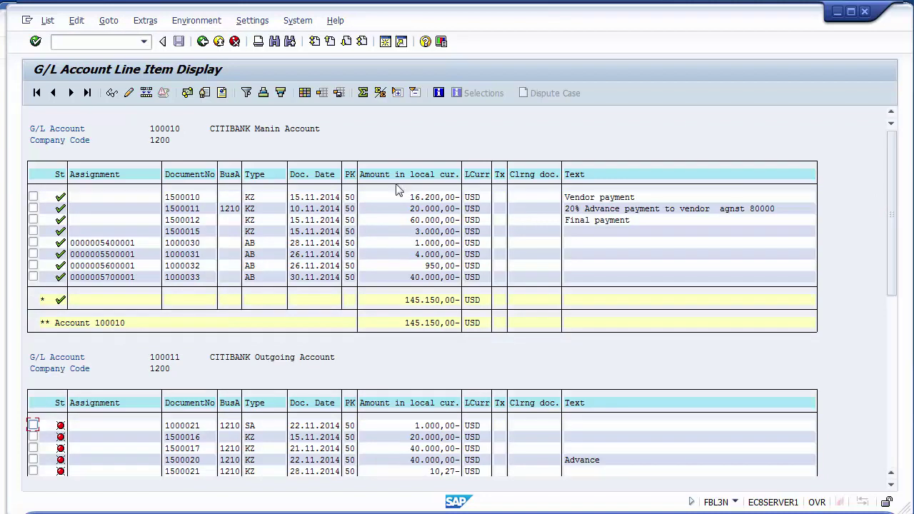
left_click(184, 279)
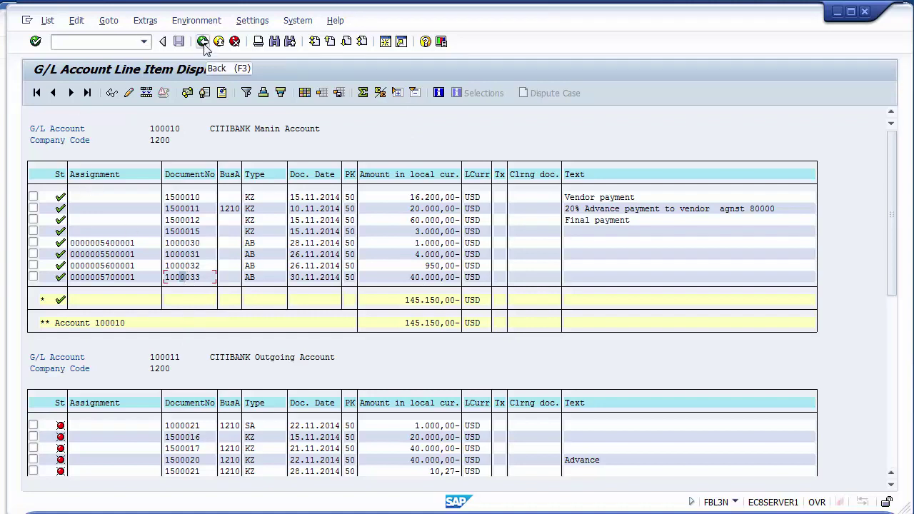
Step: Switch to the bank statement posting session, end that transaction and start manual bank statement processing with FF67
left_click(314, 513)
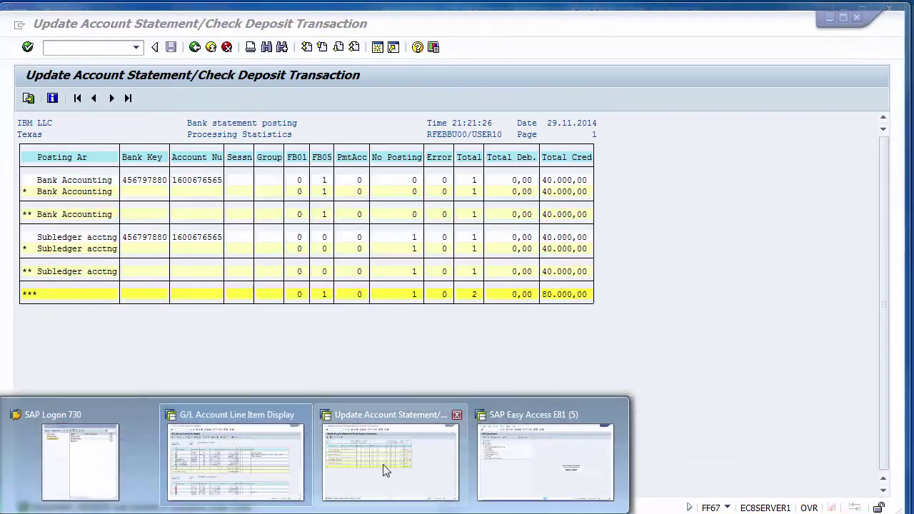
left_click(382, 464)
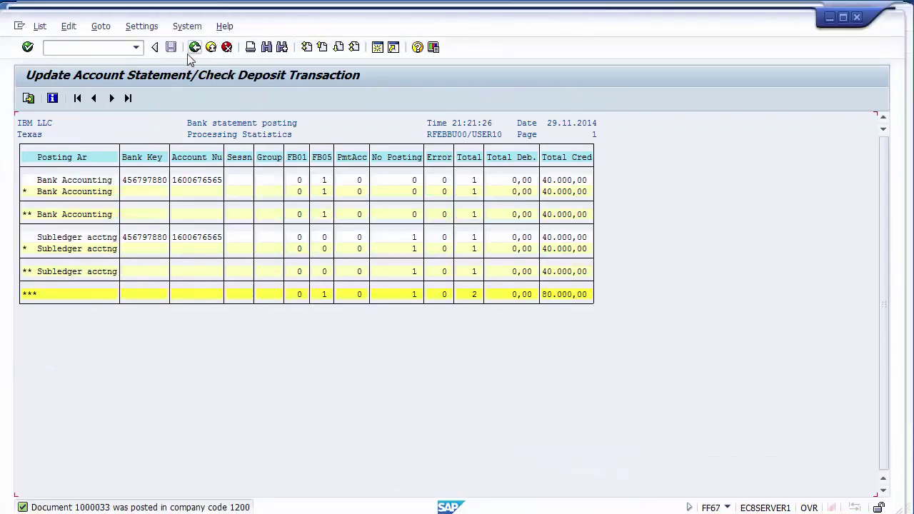
left_click(90, 50)
type("/n")
key("Return")
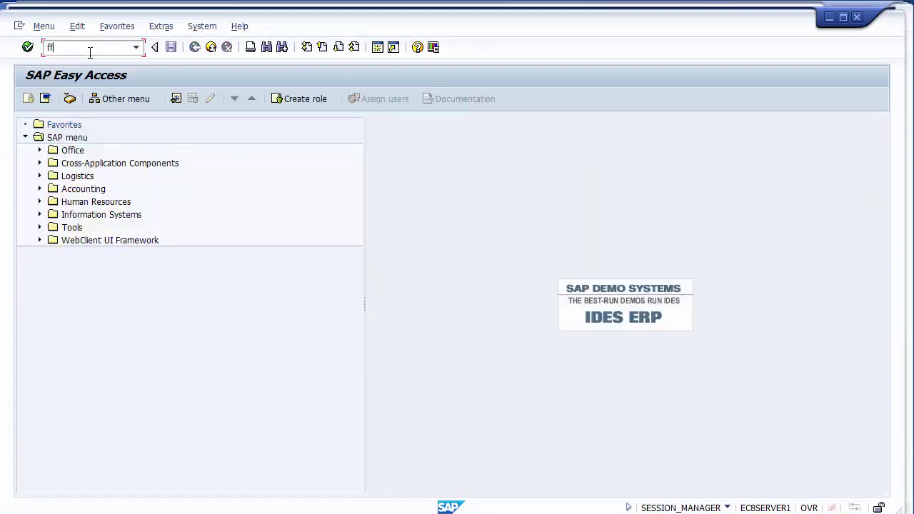
type("ff67")
key("Return")
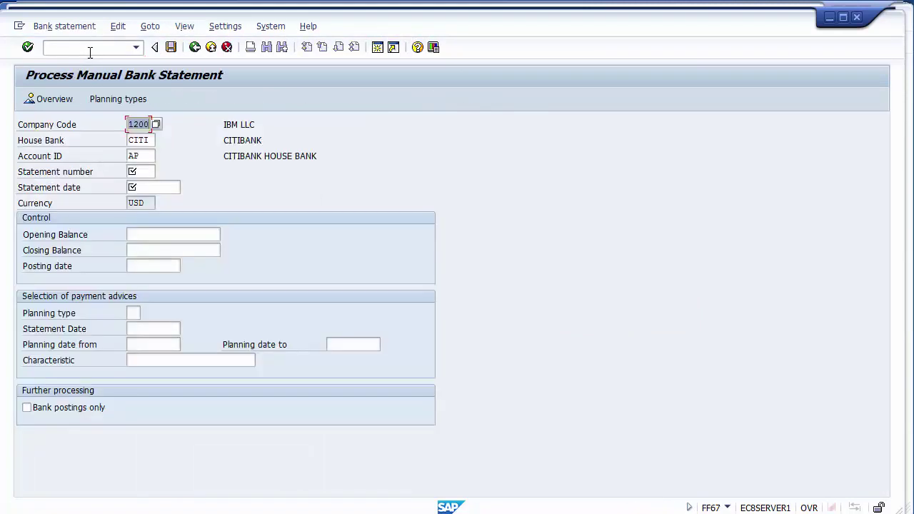
Step: Enter statement number 02 and statement date 30.11.2014, keeping company code 1200, house bank CITI and account ID AP
key("Tab")
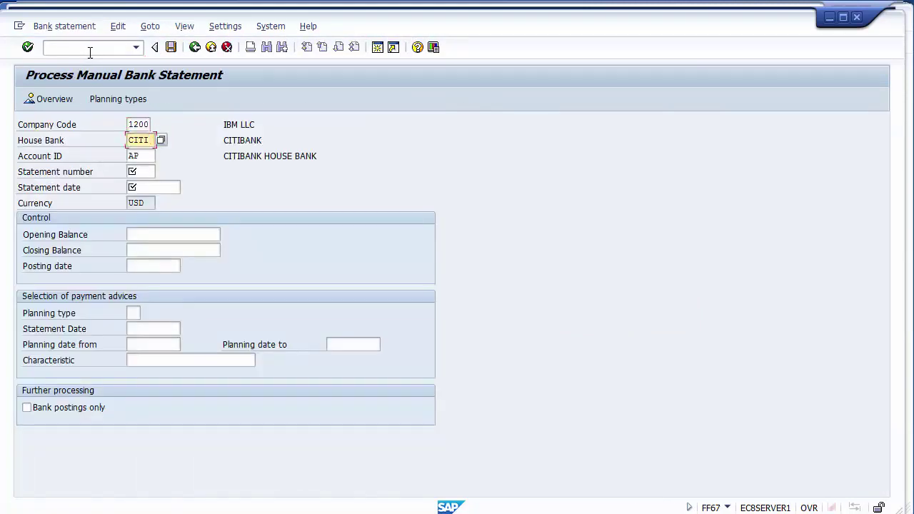
key("Tab")
key("Tab")
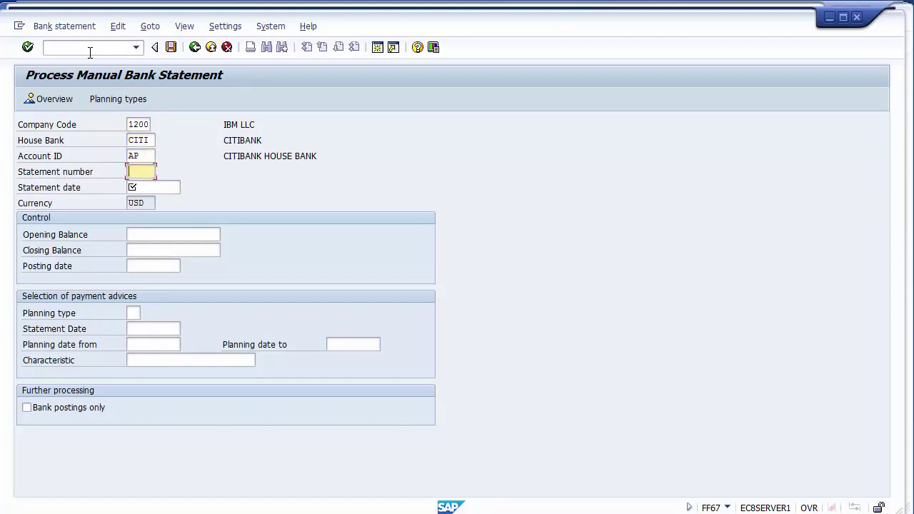
type("02")
key("Tab")
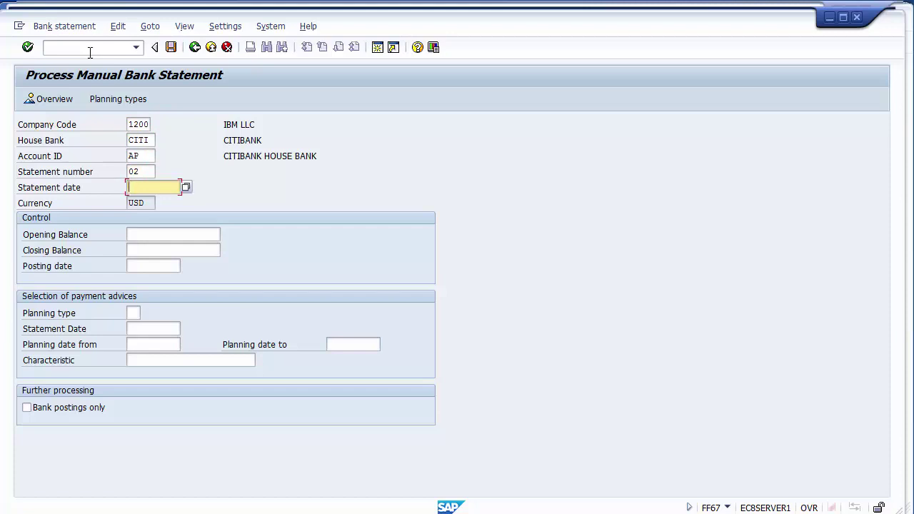
key("BackSpace")
key("Return")
key("Tab")
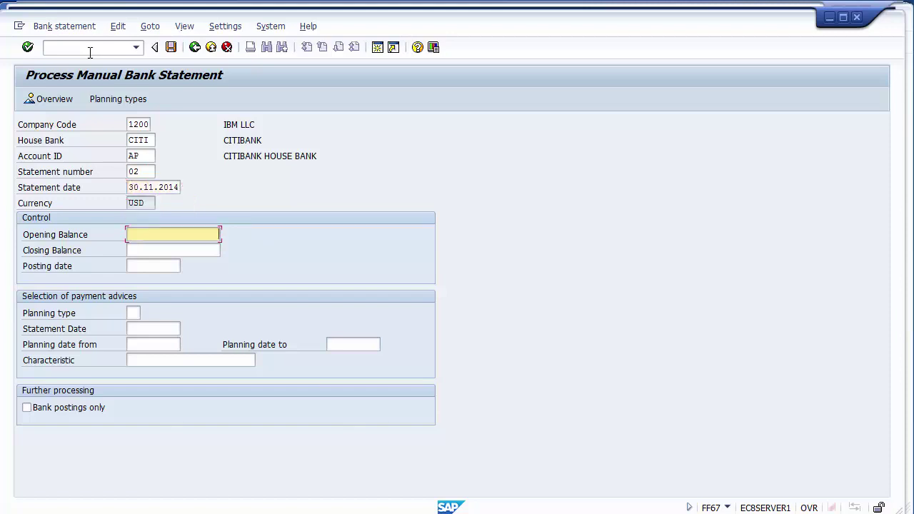
Step: Enter 145.150,00- as both the closing balance and the opening balance of the statement
key("Tab")
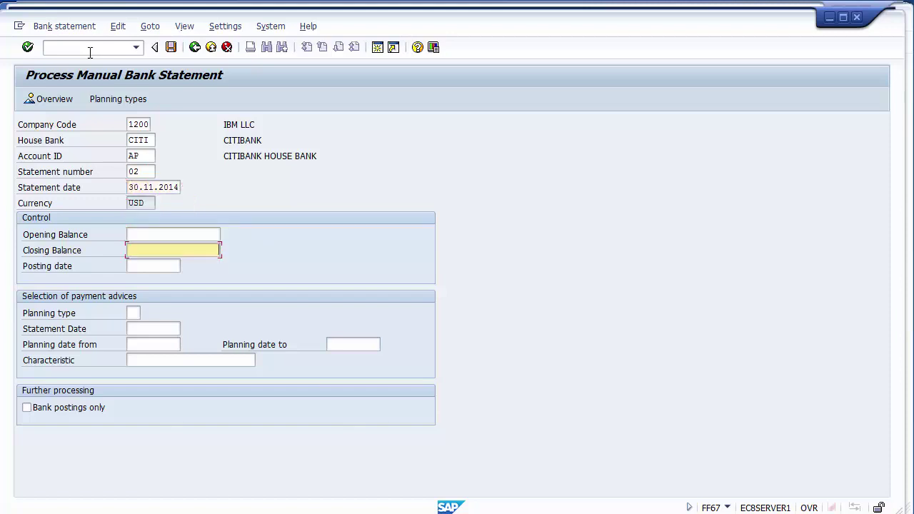
key("BackSpace")
key("Return")
key("shift+Tab")
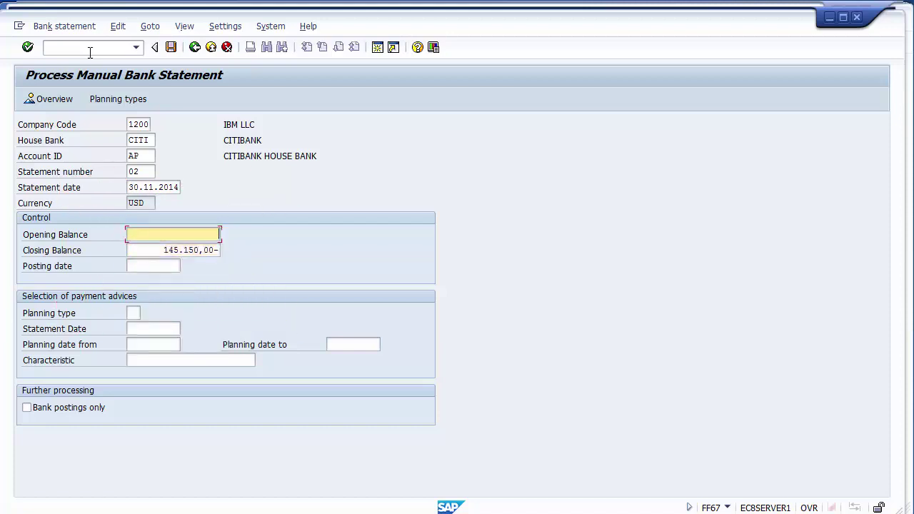
type("145.150,00-")
key("Tab")
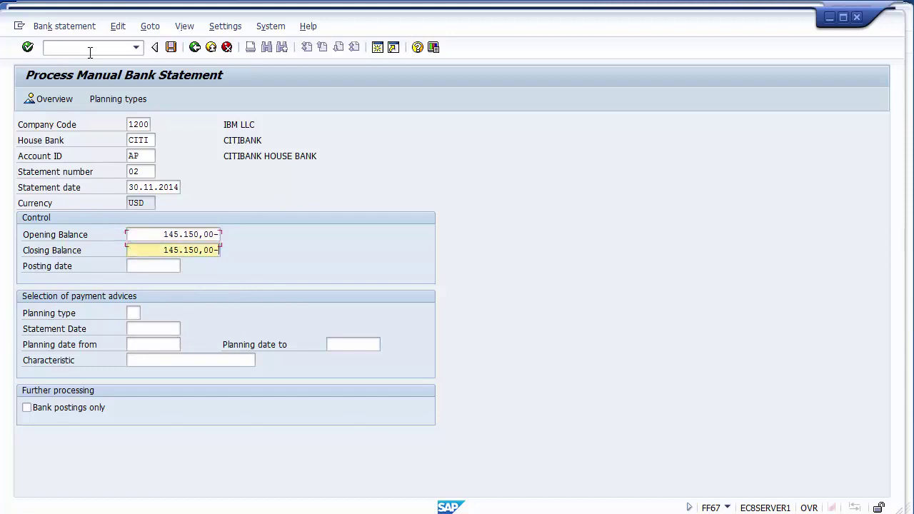
Step: Clear the closing balance of the statement header
key("BackSpace")
key("BackSpace")
key("BackSpace")
key("BackSpace")
key("BackSpace")
key("BackSpace")
key("BackSpace")
key("BackSpace")
key("BackSpace")
key("BackSpace")
key("BackSpace")
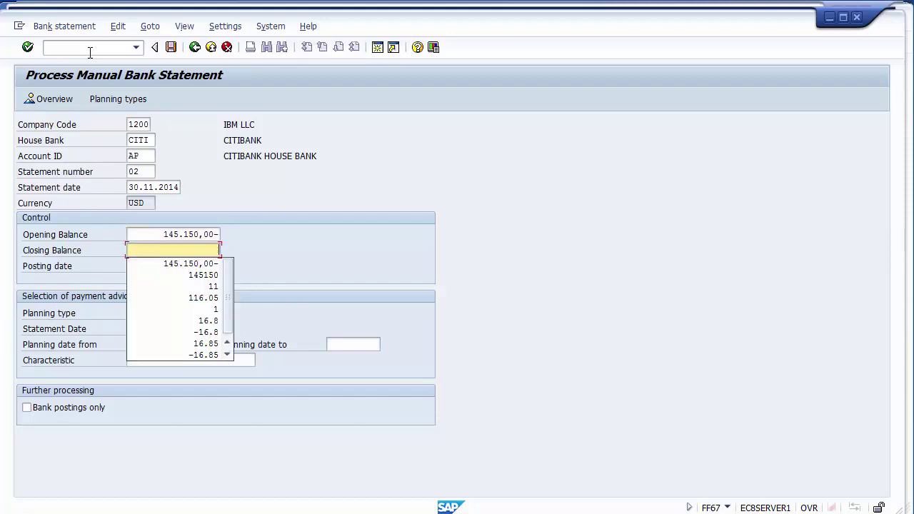
left_click(263, 196)
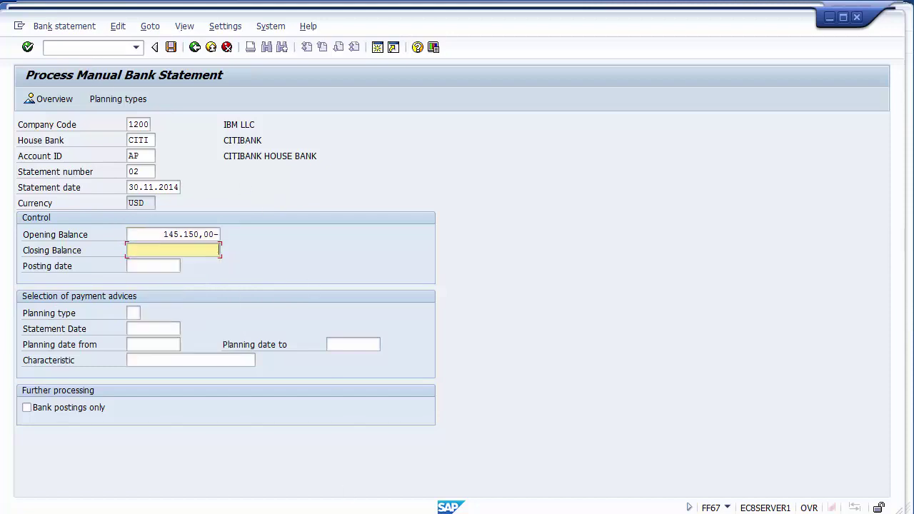
Step: Switch to the Excel workbook, enter Opening in C2 and 145.150,00 in D2 of Sheet4, and widen column D
left_click(236, 450)
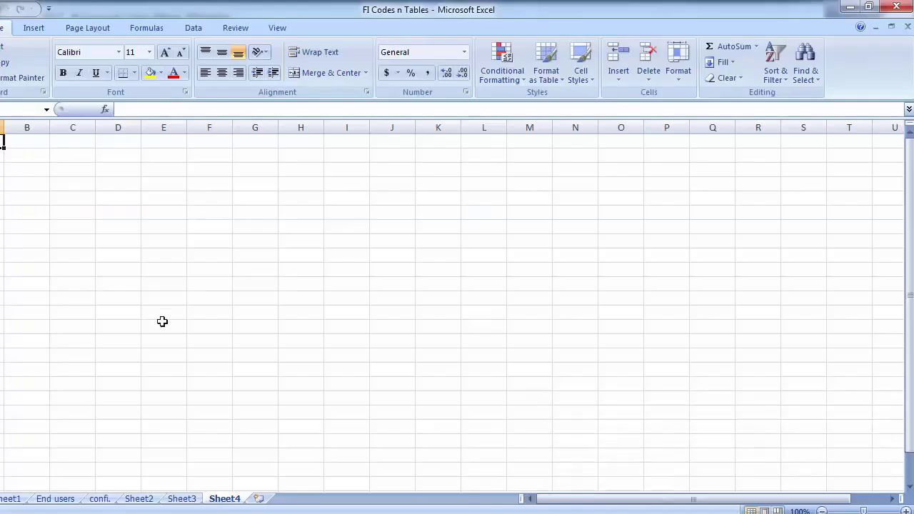
left_click(67, 159)
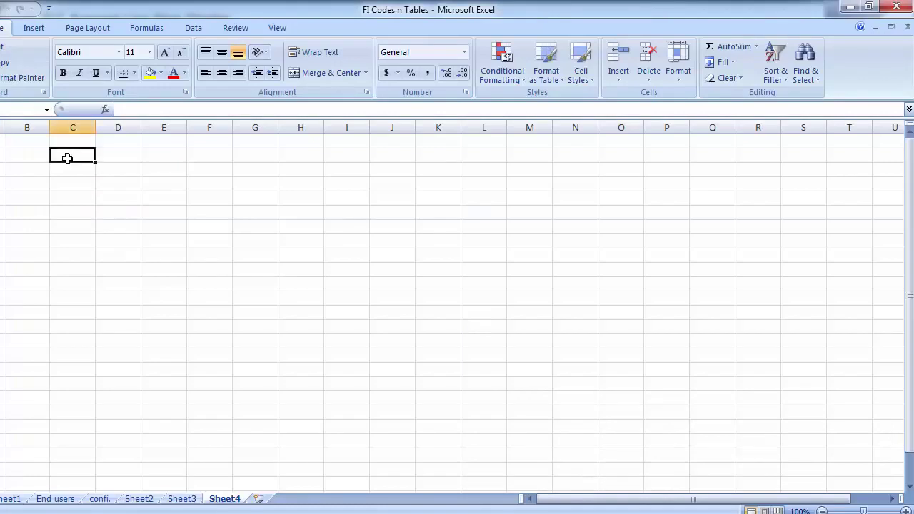
type("Opening")
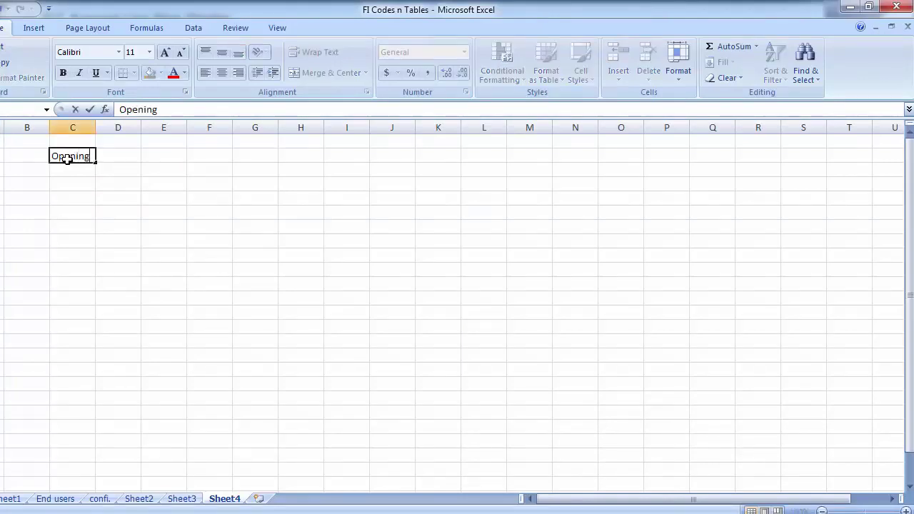
key("Tab")
type("145.150,00-")
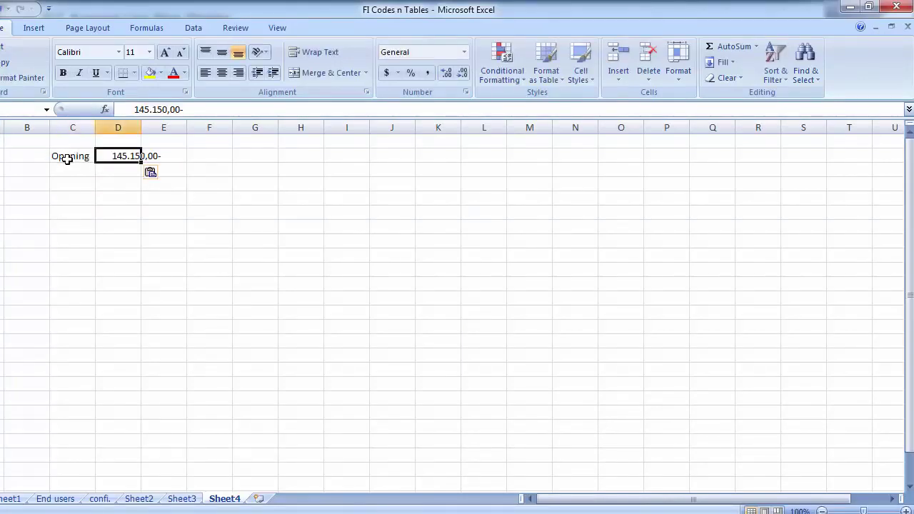
left_click_drag(140, 127, 216, 135)
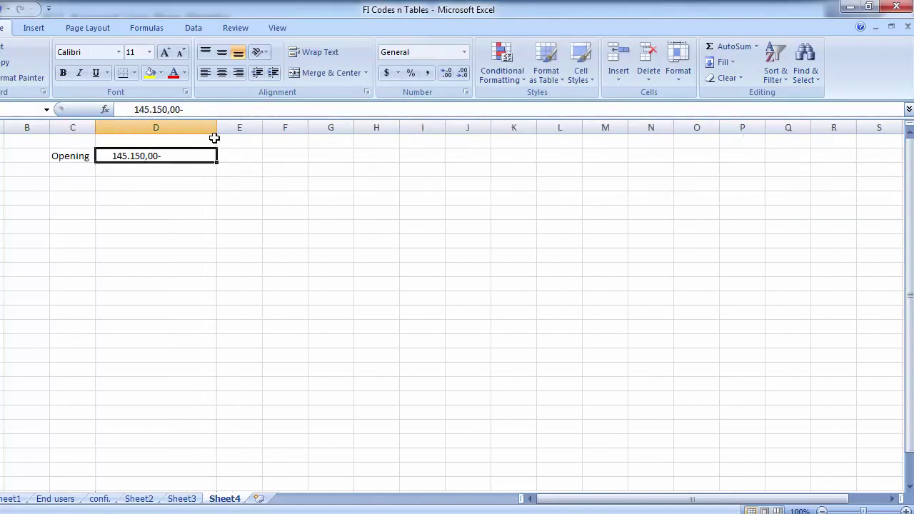
left_click(190, 110)
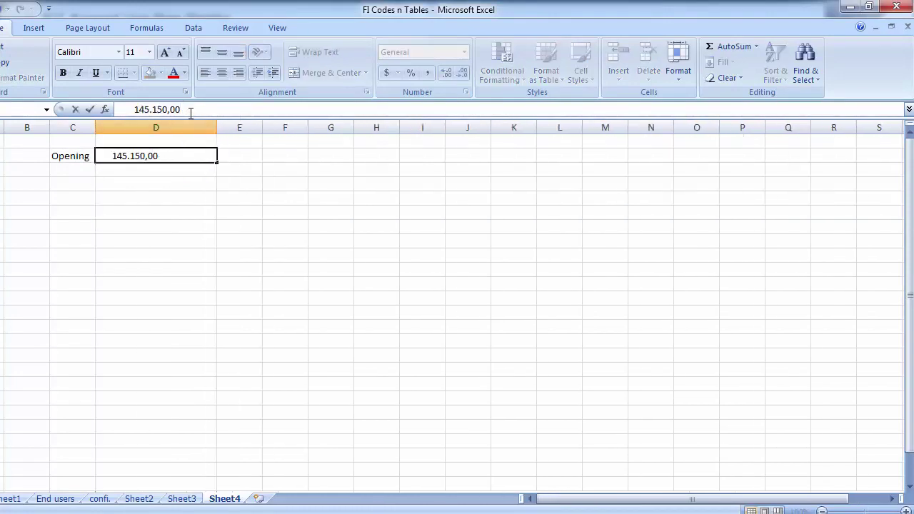
key("Return")
Step: Copy the outgoing account's amounts 1.000,00, 20.000,00, 40.000,00 and 40.000,00 from the G/L line item list into Excel cells D3 to D6
left_click(292, 508)
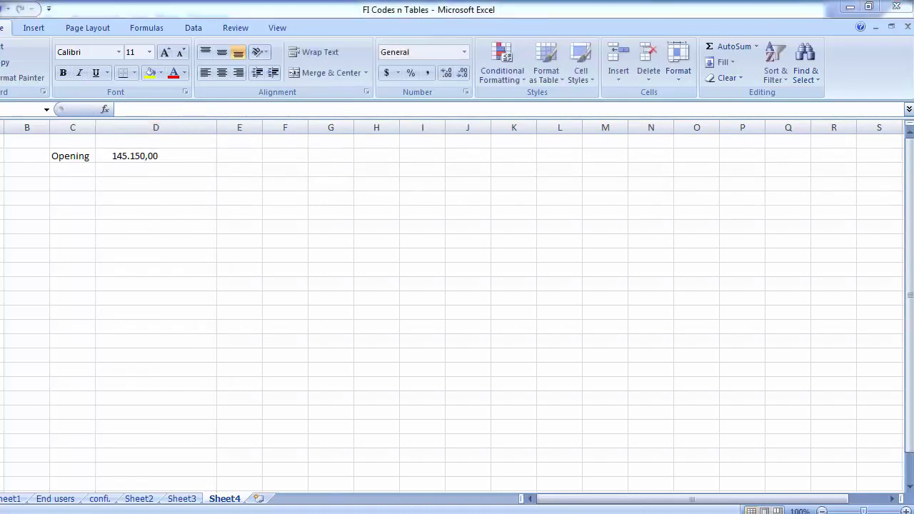
left_click(231, 482)
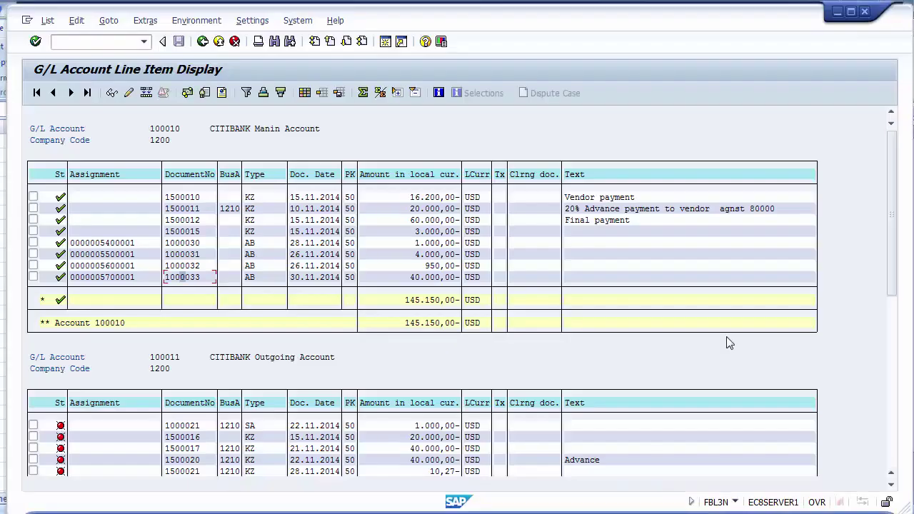
left_click_drag(897, 243, 897, 297)
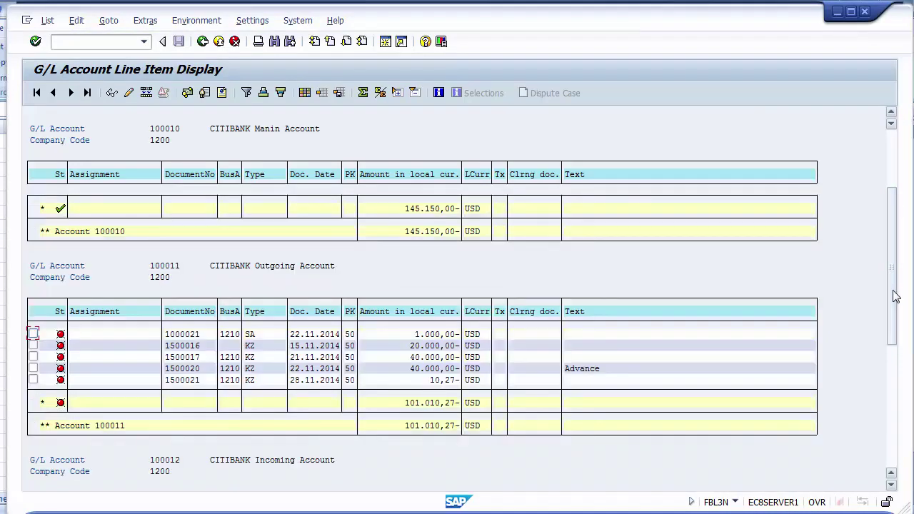
left_click(892, 114)
left_click(892, 114)
left_click(892, 114)
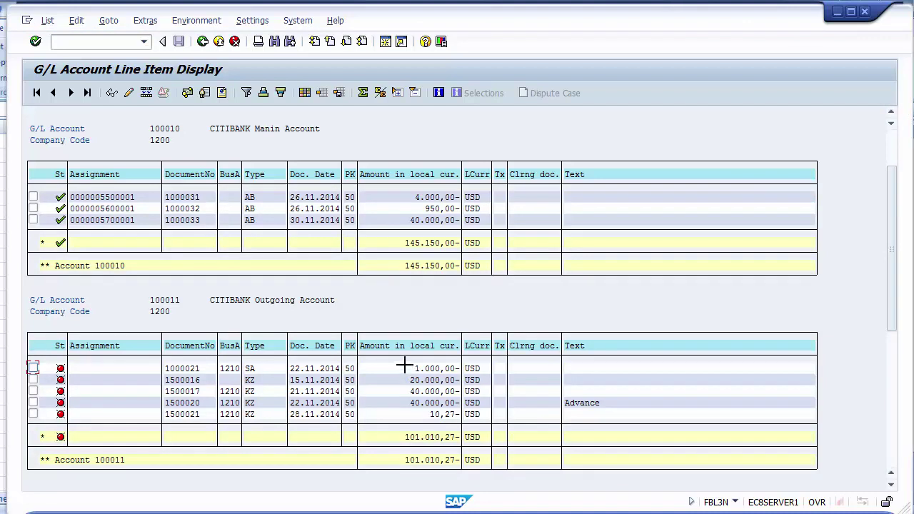
left_click_drag(404, 366, 458, 405)
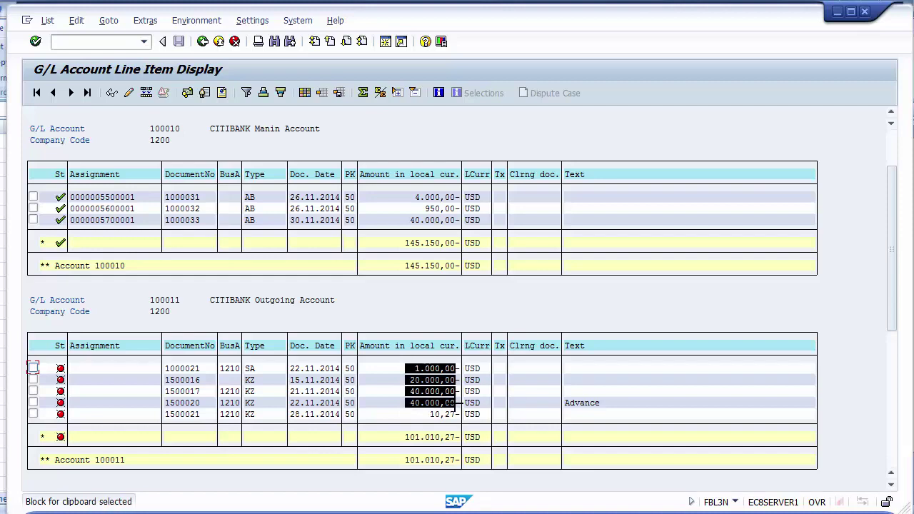
key("ctrl+c")
key("alt+Tab")
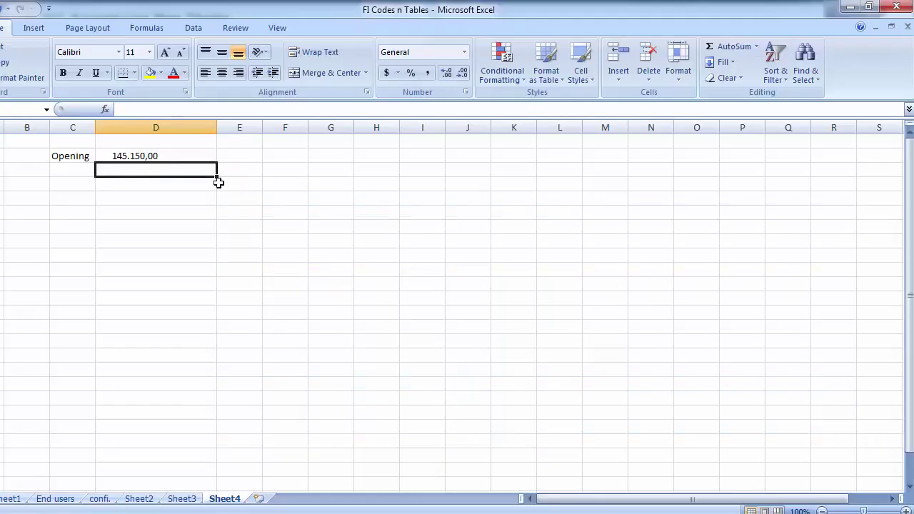
key("ctrl+v")
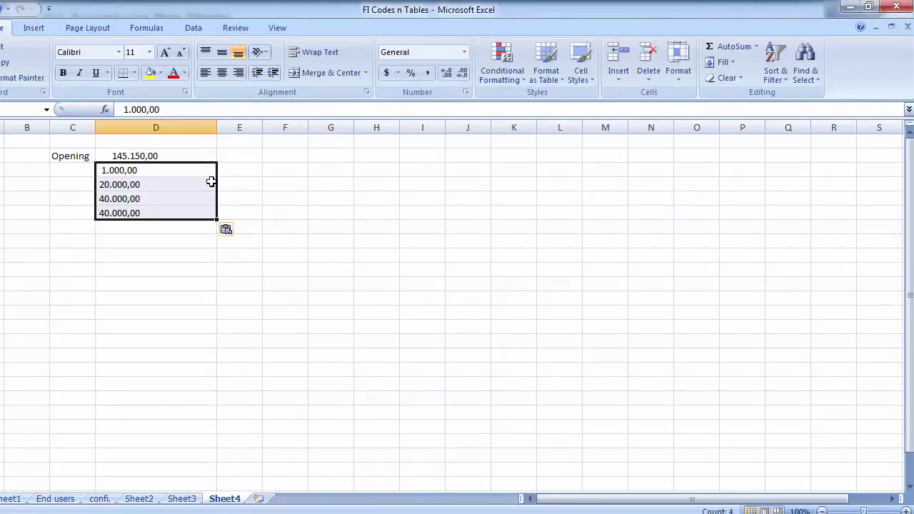
left_click(126, 236)
left_click(69, 173)
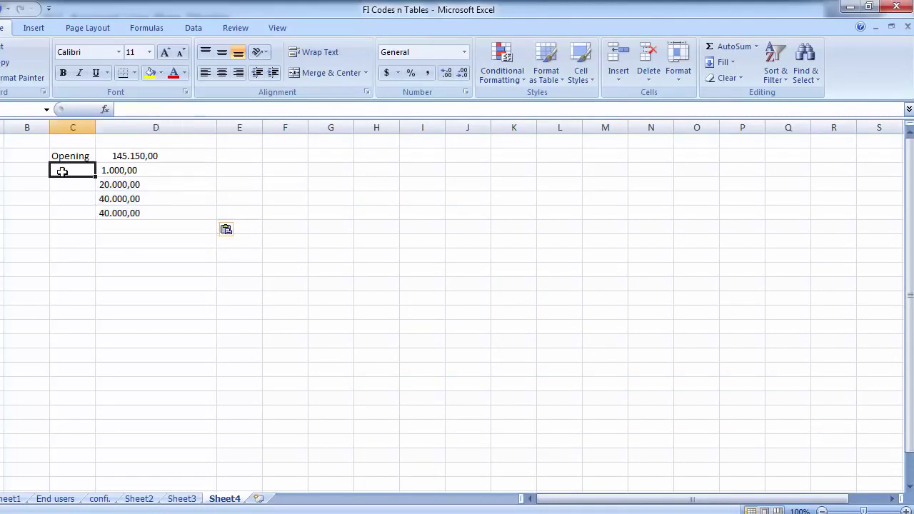
Step: Label cell C3 as outgoing, beside the first of the copied outgoing amounts
type("out")
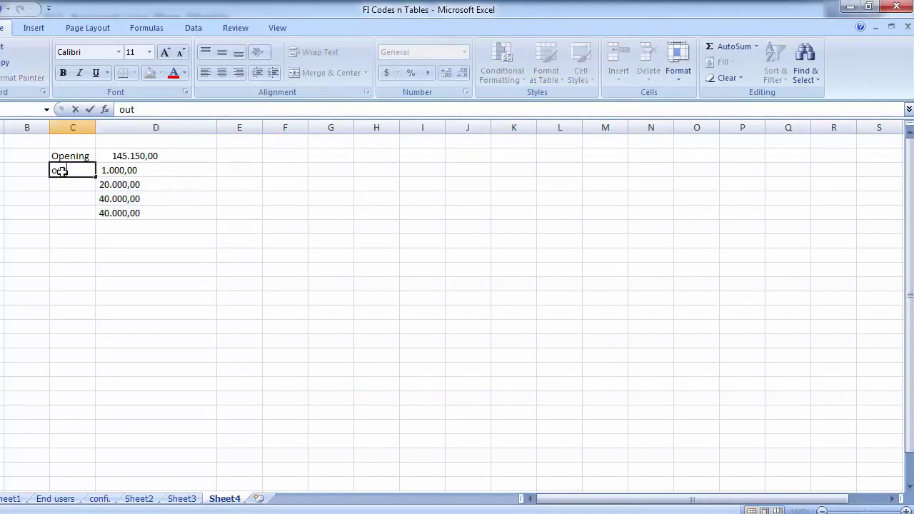
type("going Tra")
key("BackSpace")
key("BackSpace")
key("BackSpace")
key("BackSpace")
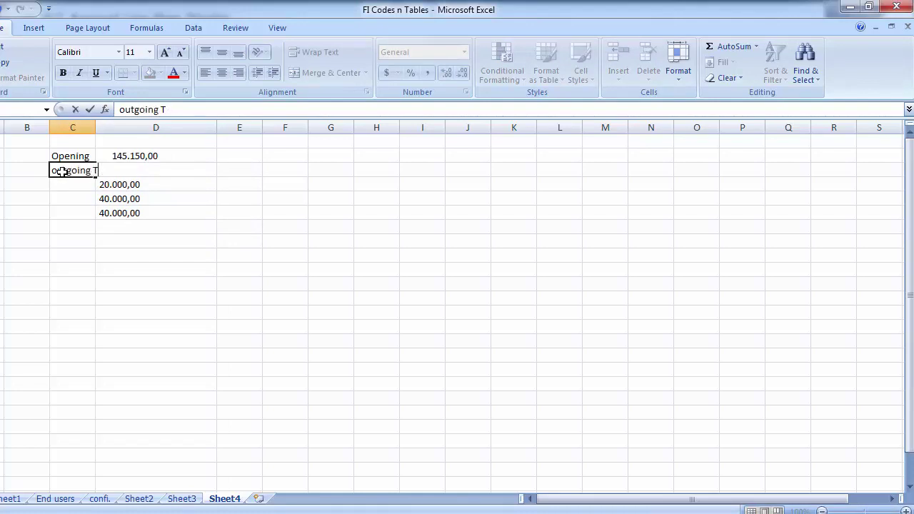
key("Return")
Step: Enter the label Incoming in cell C8, below the outgoing amounts
key("Down")
key("Down")
key("Down")
key("Down")
type("I")
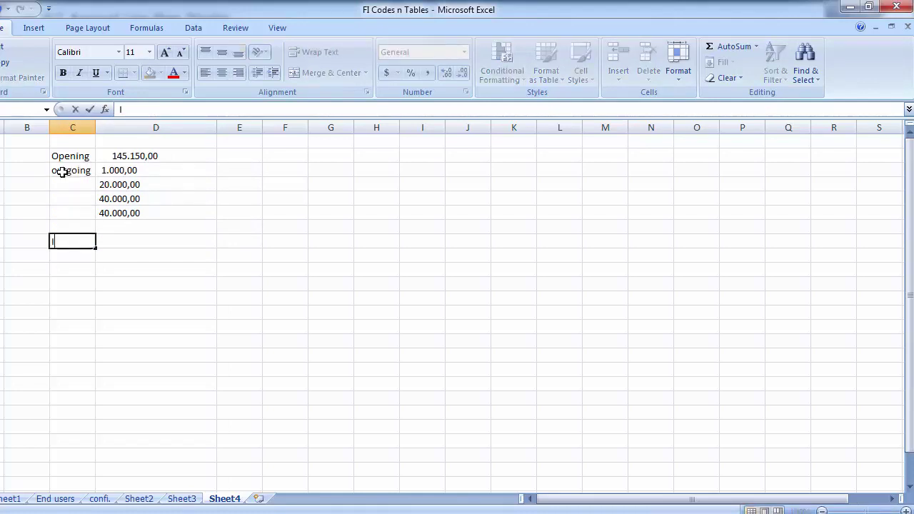
type("ncoimn")
key("BackSpace")
key("BackSpace")
type("ming")
key("Return")
Step: Copy the incoming account's amount 3.150,00 from the SAP G/L line item list into Excel cell D8
key("Right")
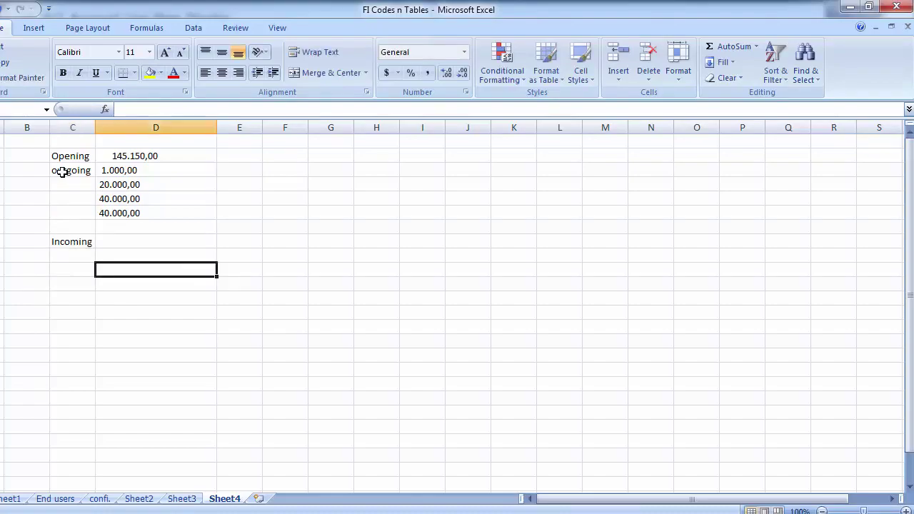
key("Up")
key("alt+Tab")
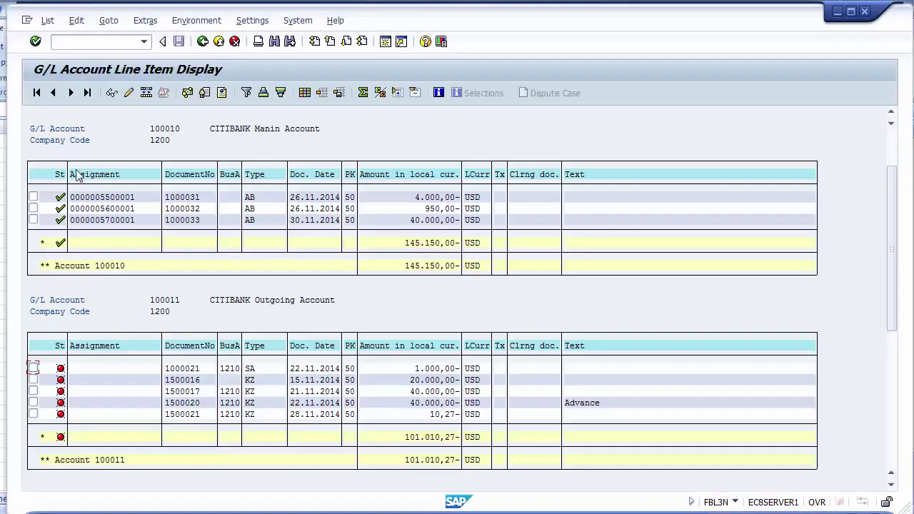
scroll(421, 284, "down", 10)
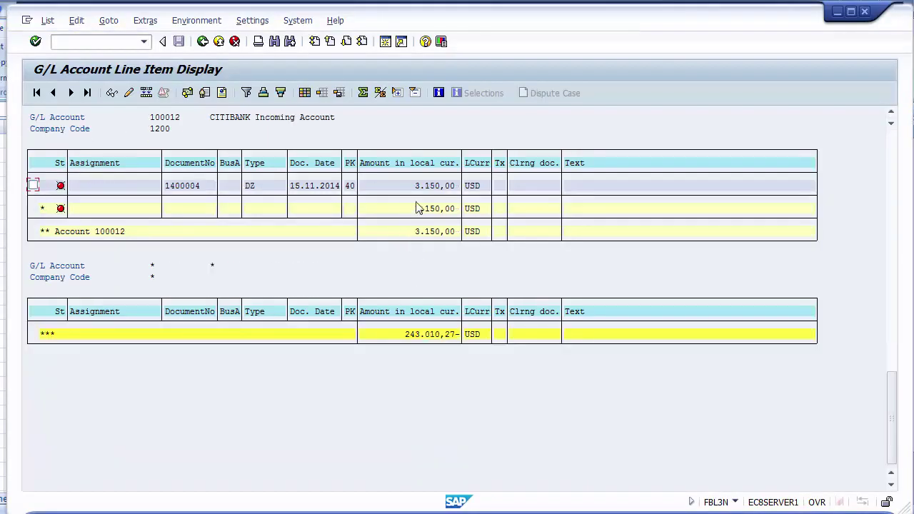
scroll(892, 114, "up", 1)
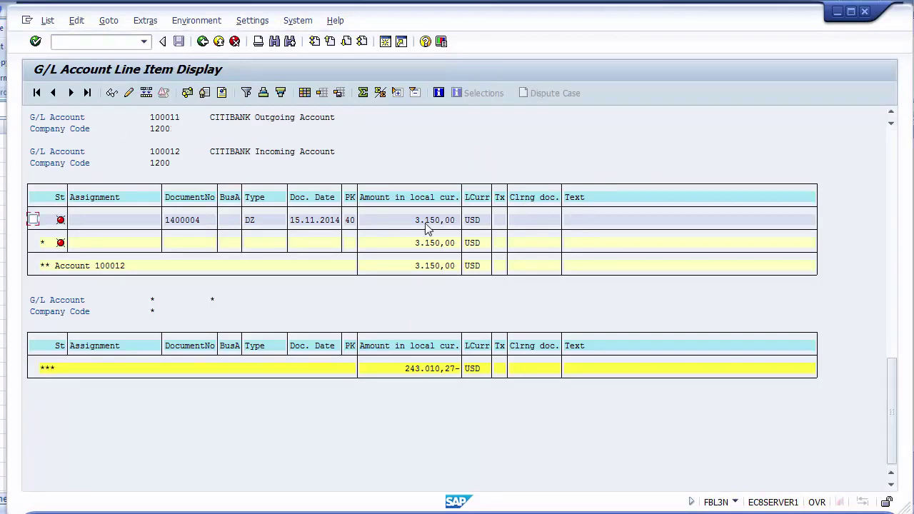
key("ctrl+y")
left_click_drag(414, 214, 460, 215)
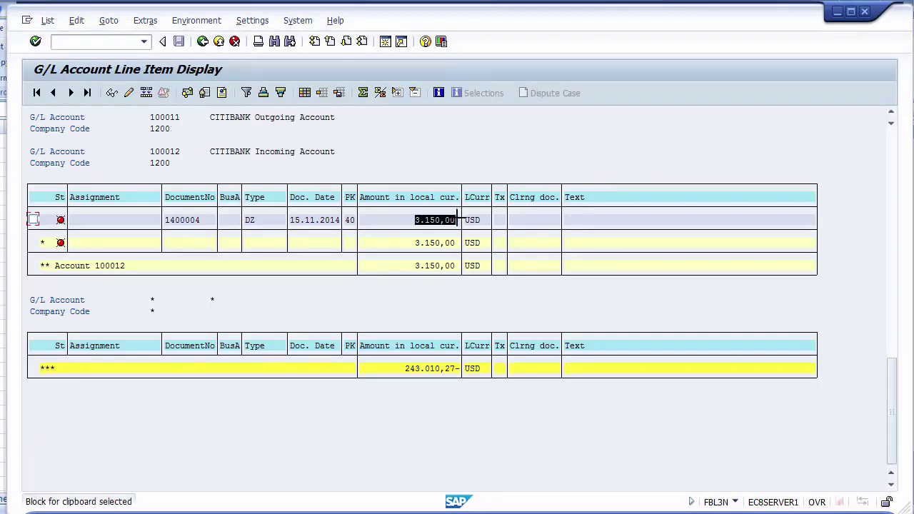
key("ctrl+c")
key("alt+Tab")
key("ctrl+v")
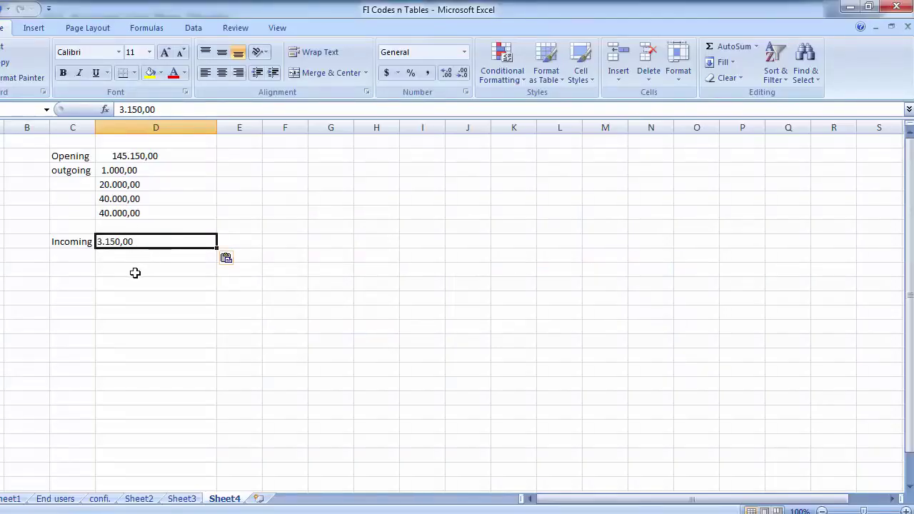
Step: Enter the label Closing Bal in cell C10, below the incoming row
left_click(135, 273)
left_click(67, 269)
type("C")
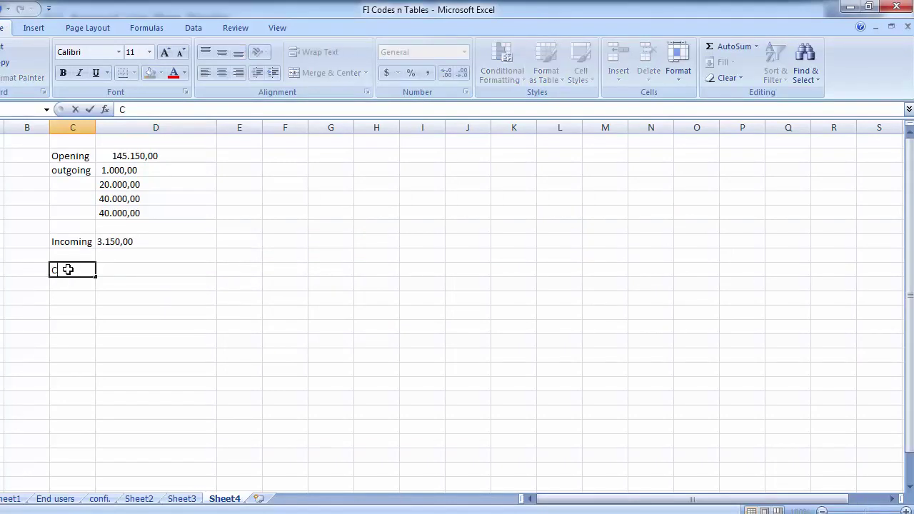
type("losing Bal")
key("Tab")
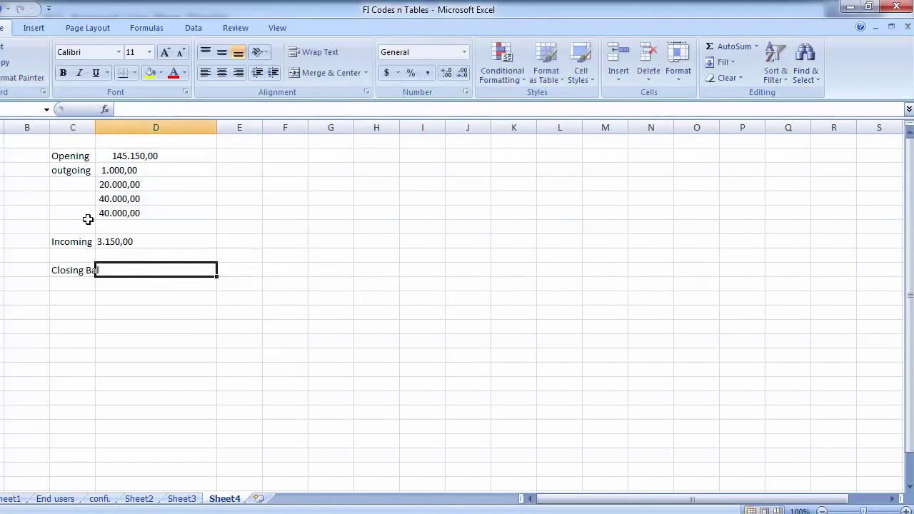
Step: Try to total the opening and outgoing amounts in D2:D7 with AutoSum
left_click_drag(139, 158, 133, 213)
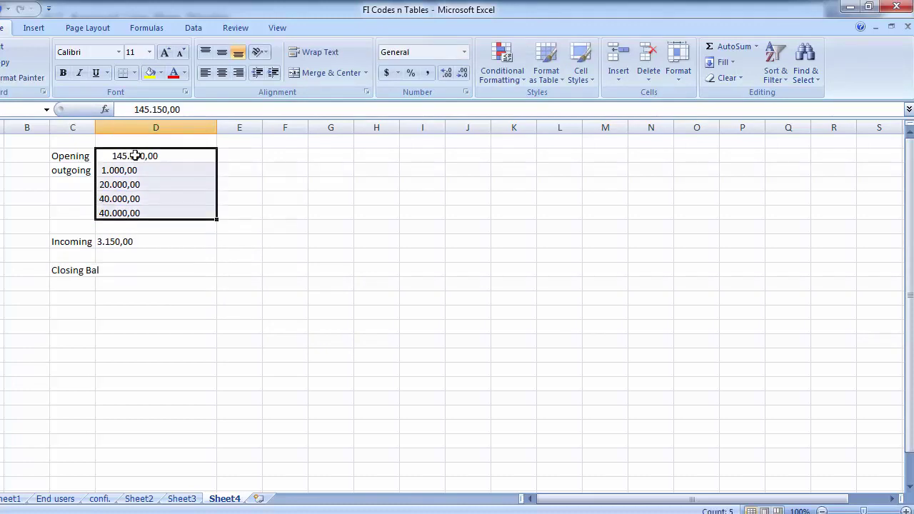
left_click_drag(137, 153, 131, 224)
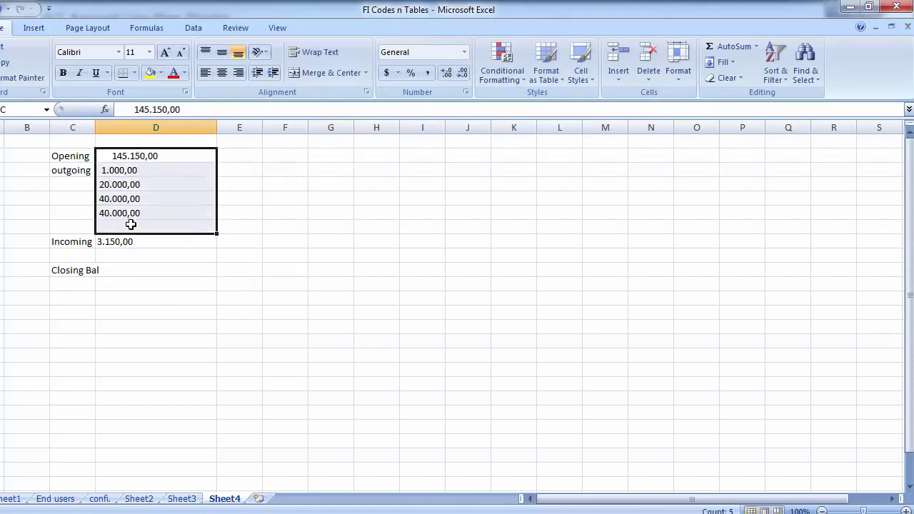
left_click(732, 46)
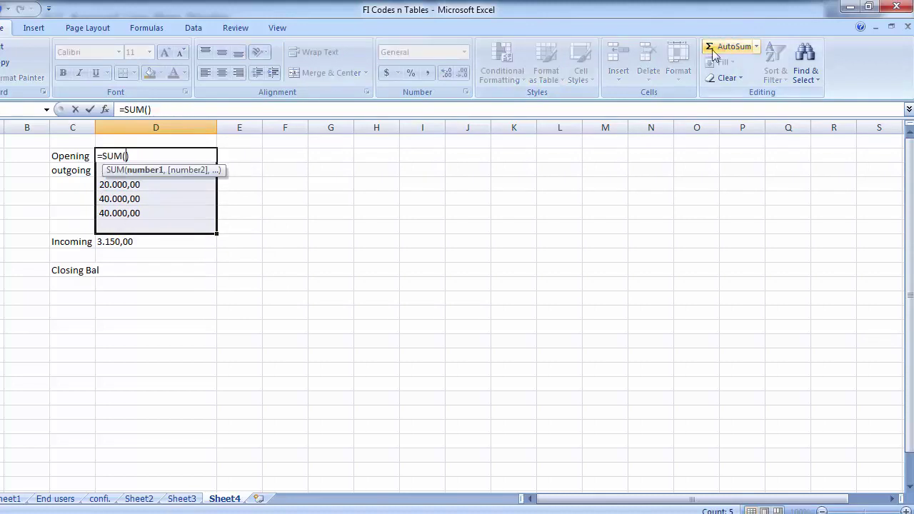
key("Return")
left_click(289, 198)
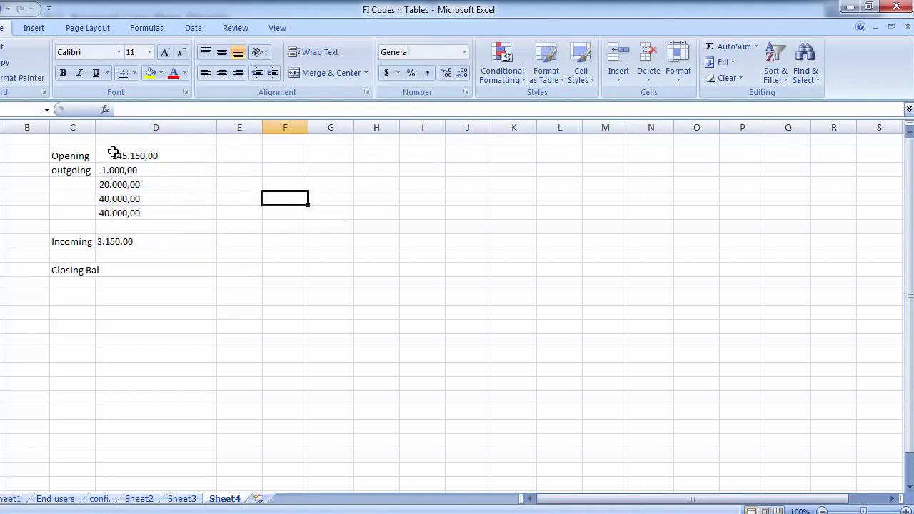
Step: Convert the opening balance in D2 to the numeric format 145,150 without decimals
left_click_drag(112, 154, 133, 212)
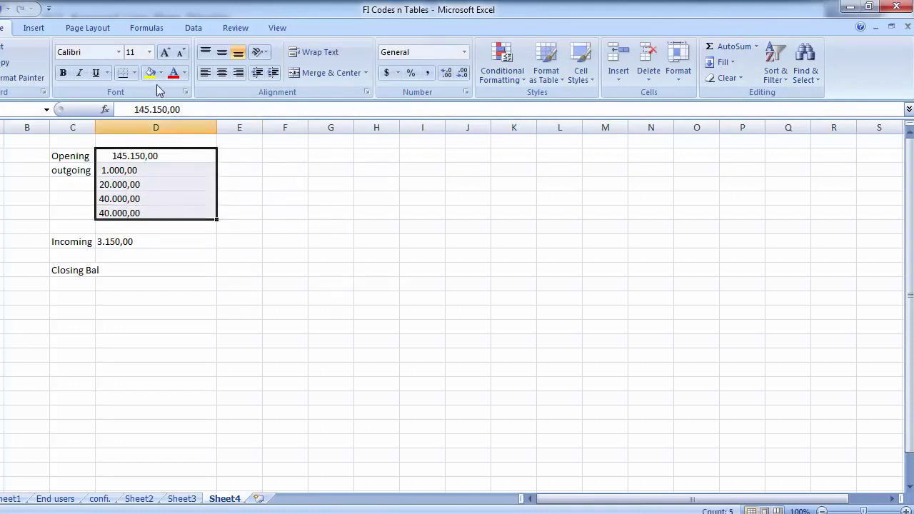
left_click(138, 155)
left_click(149, 109)
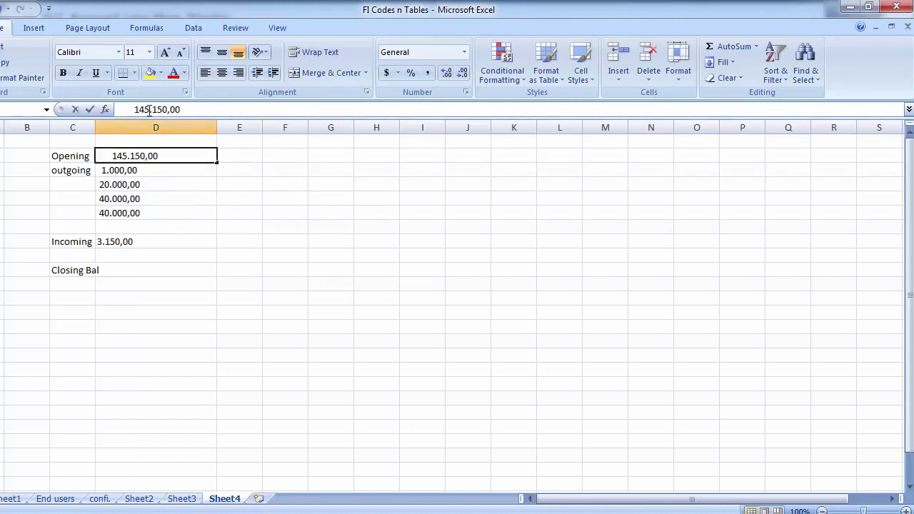
key("Delete")
type(",")
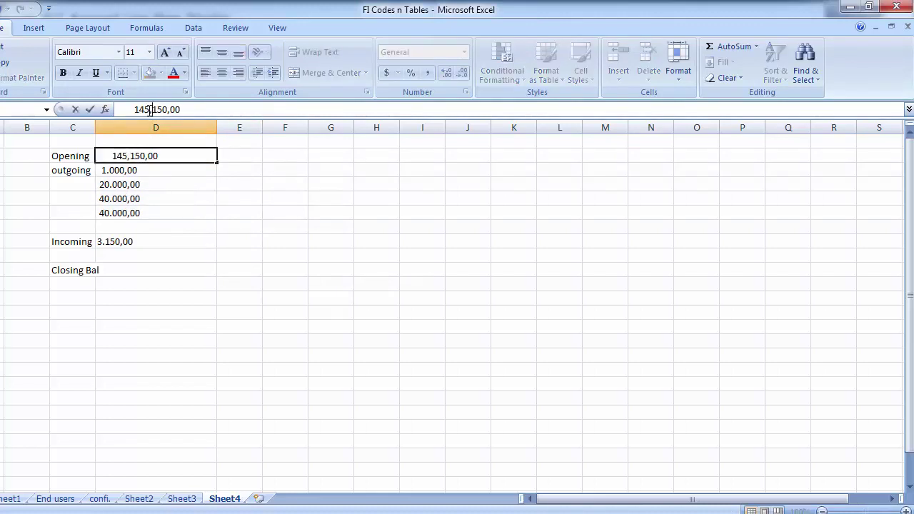
key("Delete")
key("Delete")
key("Delete")
key("Return")
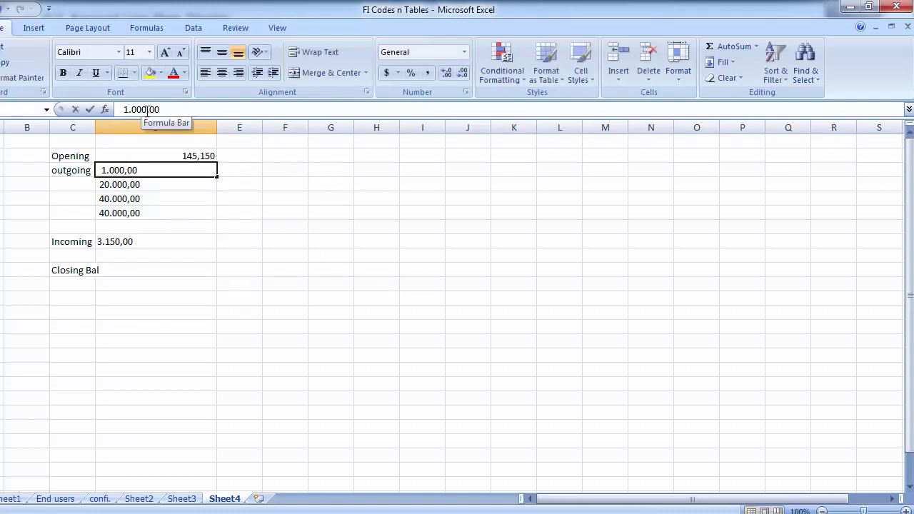
Step: Rewrite the outgoing amounts in D3 and D4 as the numbers 1,000 and 20,000
left_click(150, 110)
key("BackSpace")
key("Delete")
key("Delete")
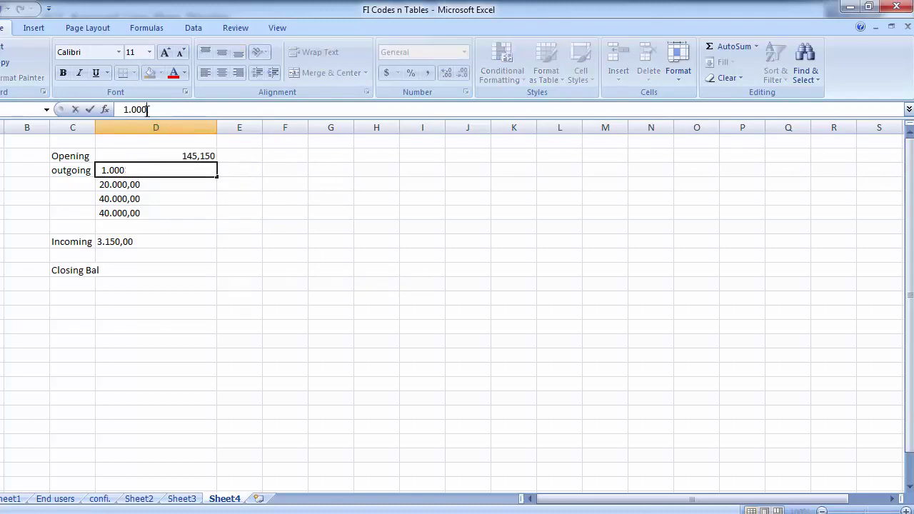
key("BackSpace")
type(",")
key("Return")
left_click(149, 110)
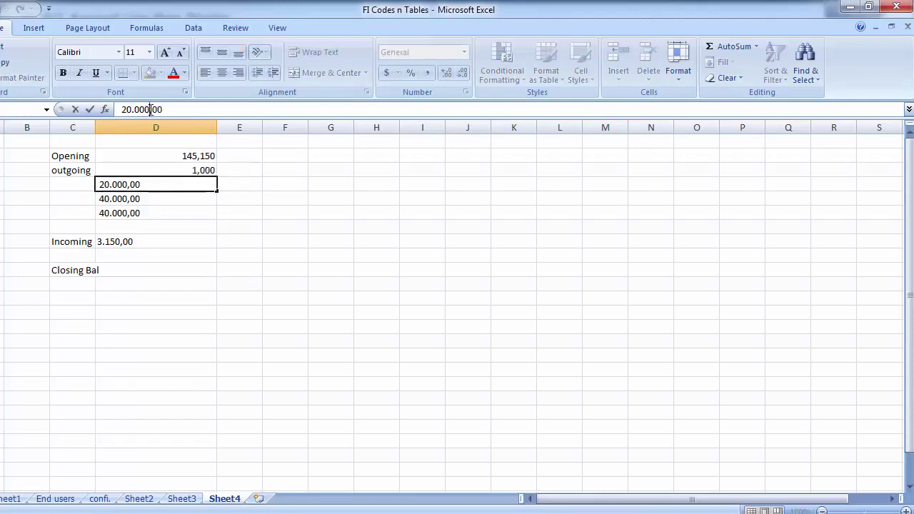
key("BackSpace")
key("BackSpace")
type(",")
key("Return")
Step: Rewrite the outgoing amounts in D5 and D6 as the number 40,000 each
left_click(151, 110)
key("BackSpace")
key("BackSpace")
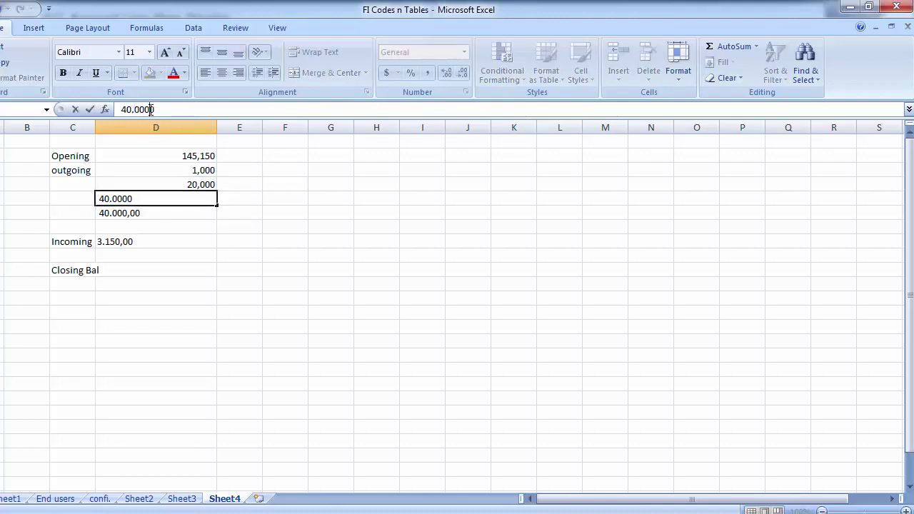
key("BackSpace")
type(",")
key("Return")
left_click(151, 110)
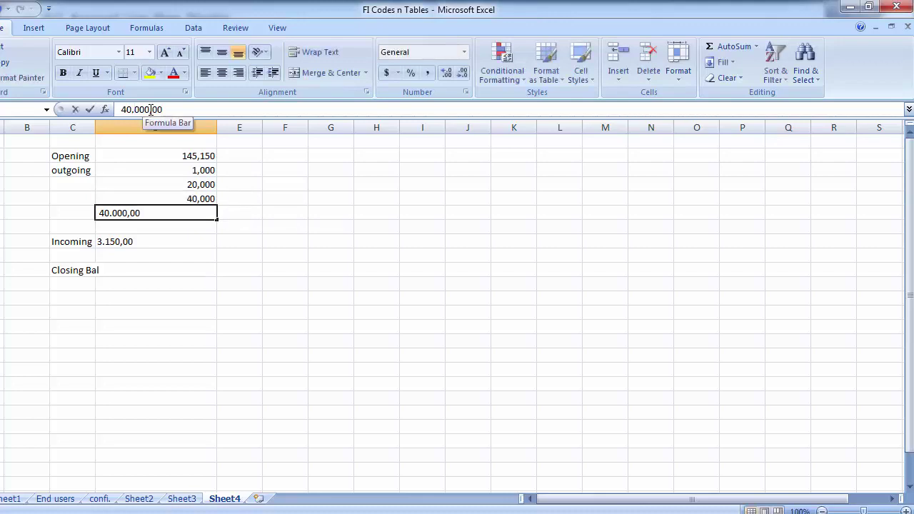
key("Delete")
key("Delete")
key("Delete")
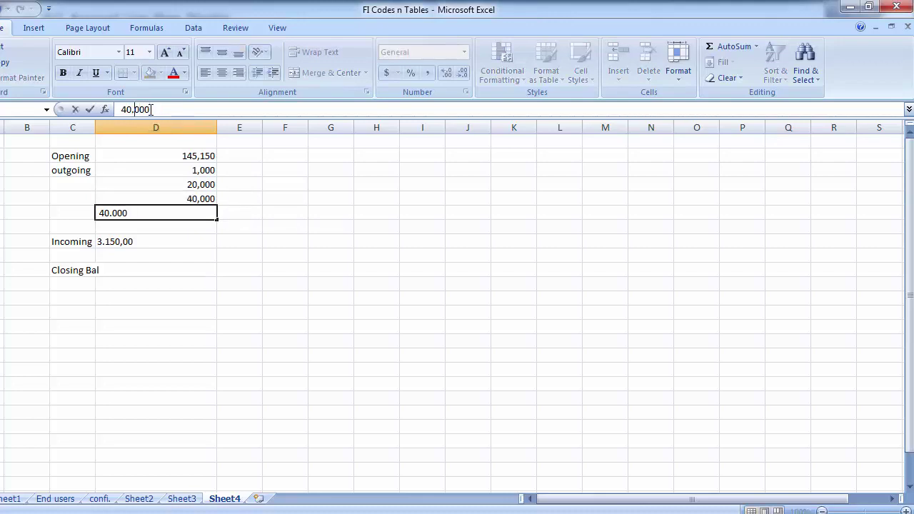
key("BackSpace")
type(",")
key("Return")
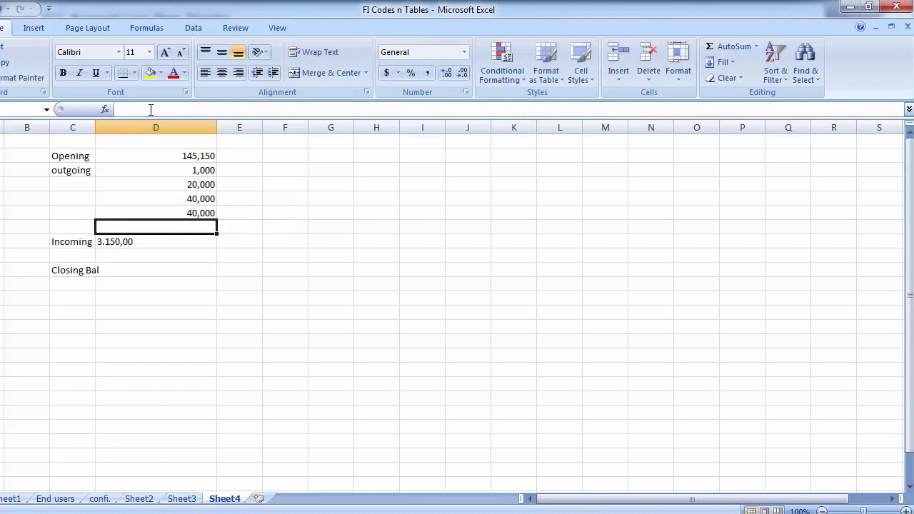
Step: Rewrite the incoming amount in D8 as the number 3,150
key("Down")
key("Down")
key("Up")
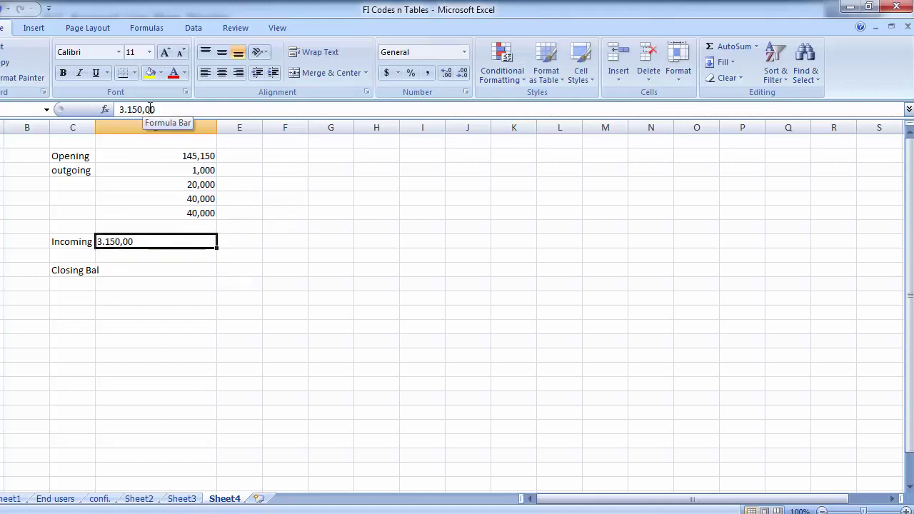
left_click(151, 110)
key("BackSpace")
key("BackSpace")
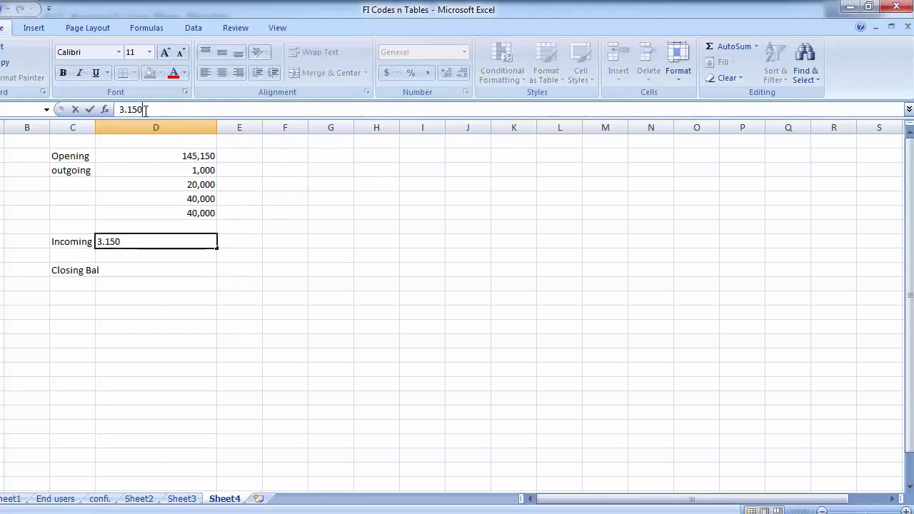
key("Left")
key("Left")
key("Left")
key("BackSpace")
type(",")
key("Return")
Step: Total the opening and outgoing amounts in D2:D6 into cell D7 with AutoSum
key("Right")
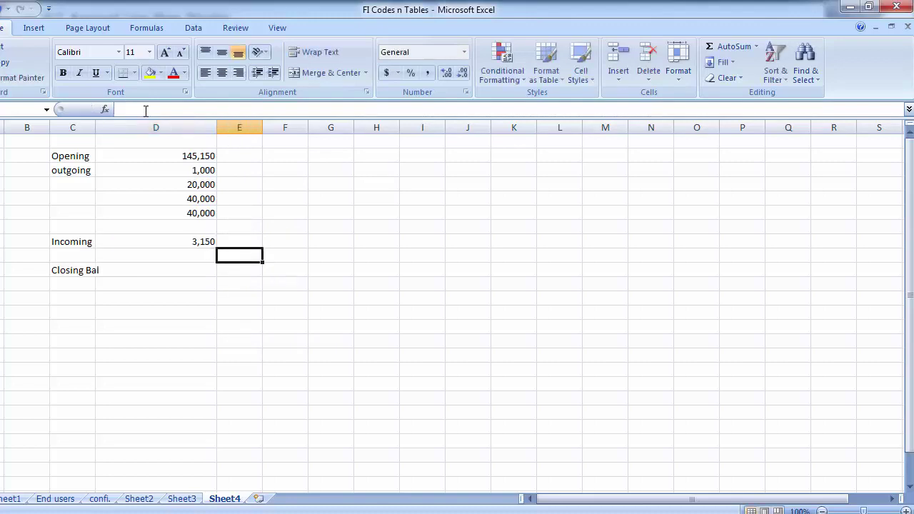
key("Up")
key("Up")
key("Up")
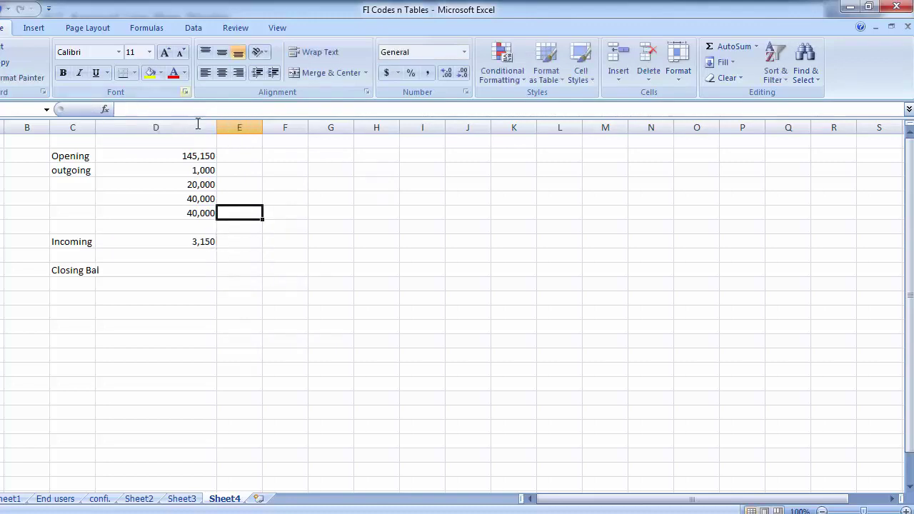
left_click(155, 156)
left_click_drag(155, 156, 187, 226)
left_click(730, 47)
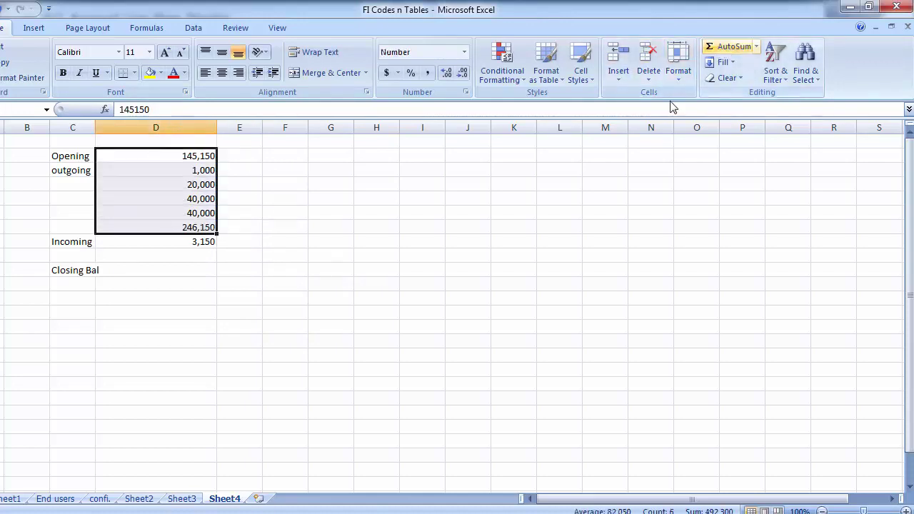
Step: Make the total in D7 negative by changing its formula to =-SUM(D2:D6)
left_click(190, 227)
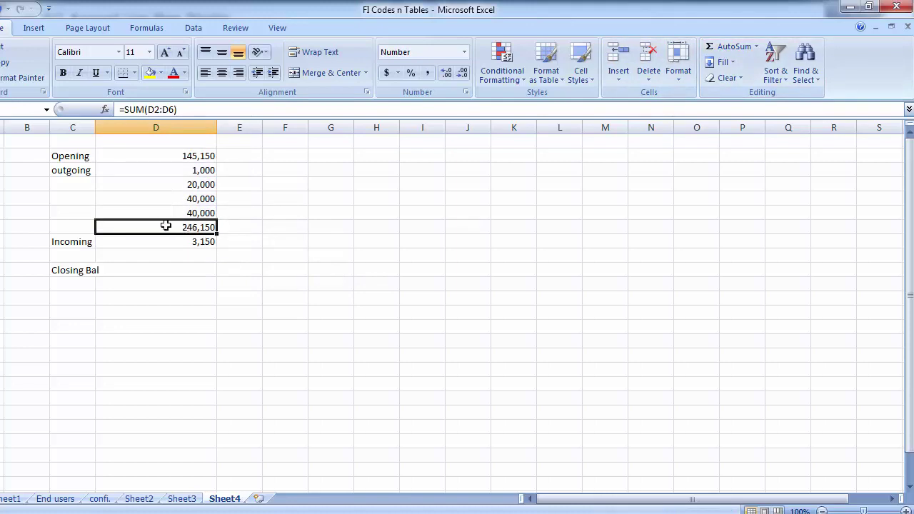
left_click(122, 110)
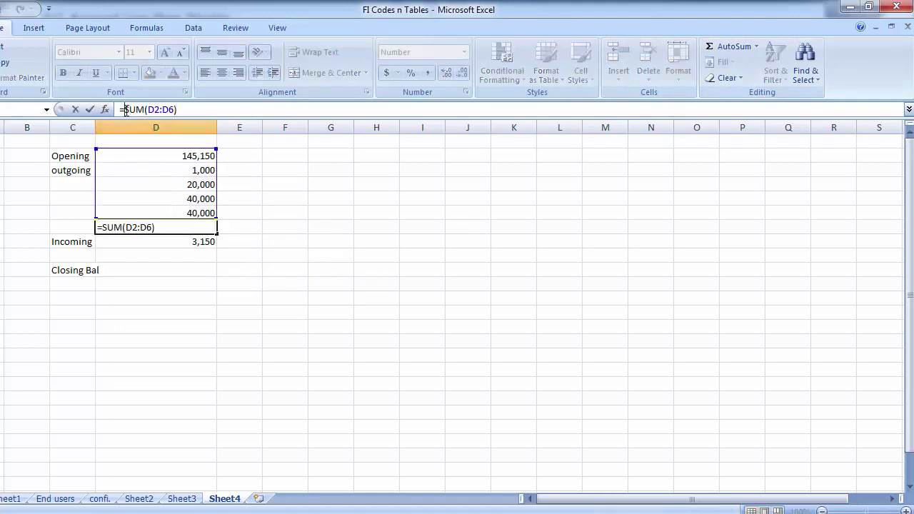
type("-")
key("Return")
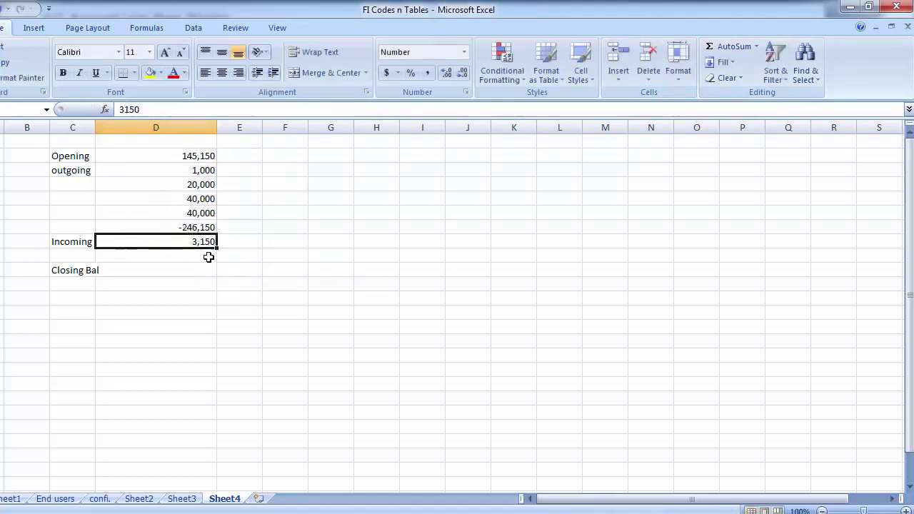
Step: Sum the negative subtotal and the incoming amount in D7:D8 into cell D9 with AutoSum
left_click(159, 156)
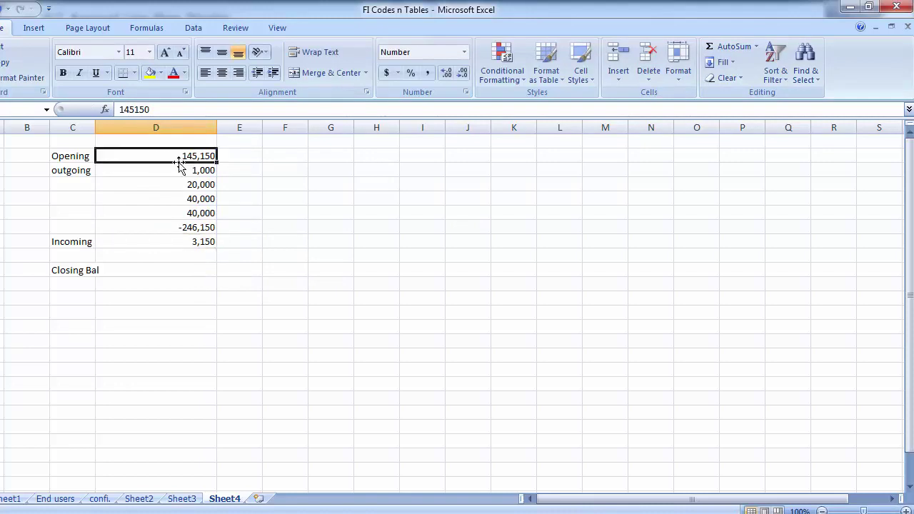
left_click_drag(190, 227, 203, 252)
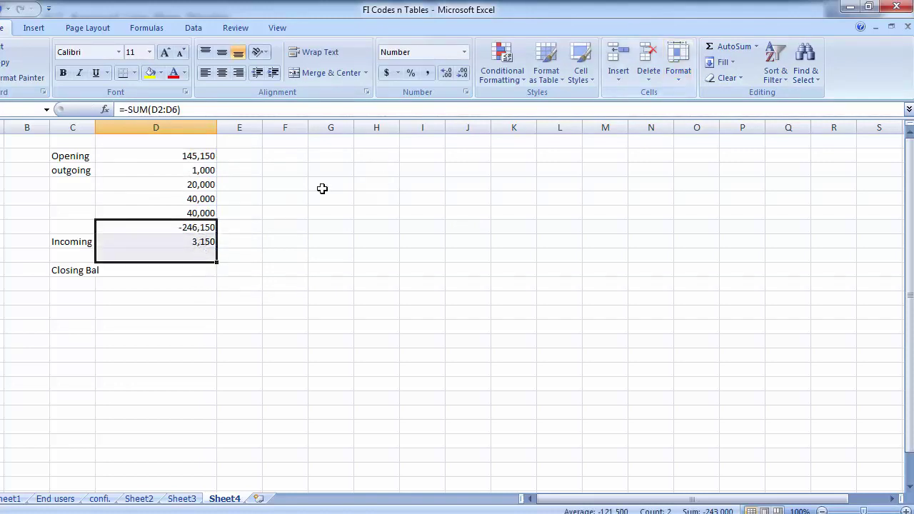
left_click(725, 47)
left_click(292, 304)
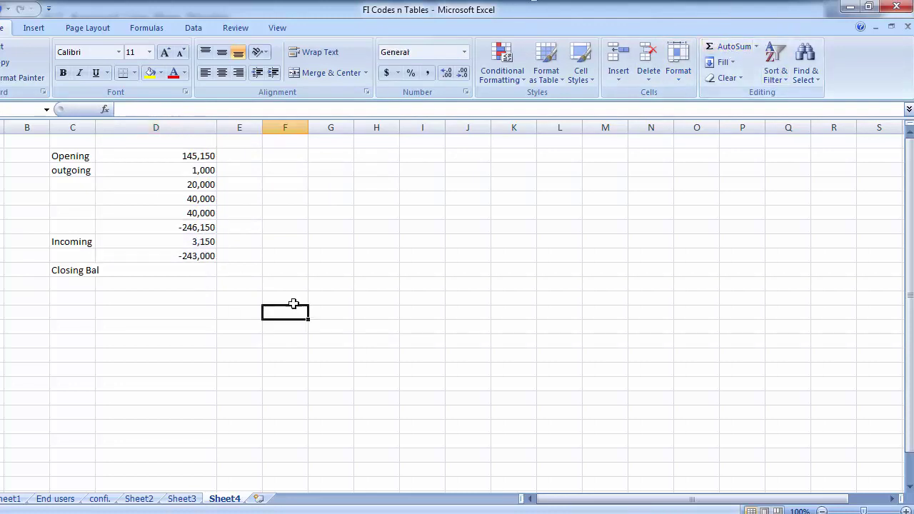
Step: Move the closing total from D9 into D10, beside the Closing Bal label
left_click(198, 255)
key("ctrl+c")
key("Down")
key("Down")
key("Down")
key("Down")
key("Down")
key("Down")
key("Down")
key("Down")
key("Down")
key("Down")
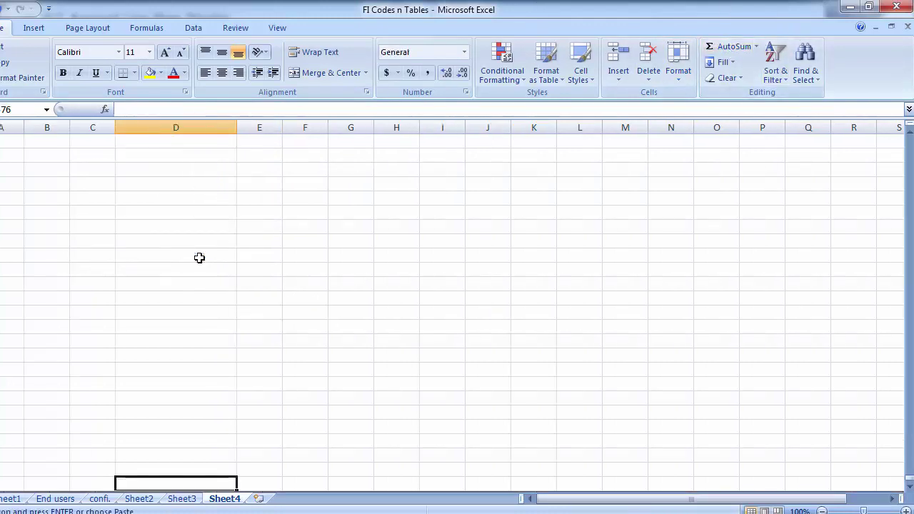
key("ctrl+Up")
key("Escape")
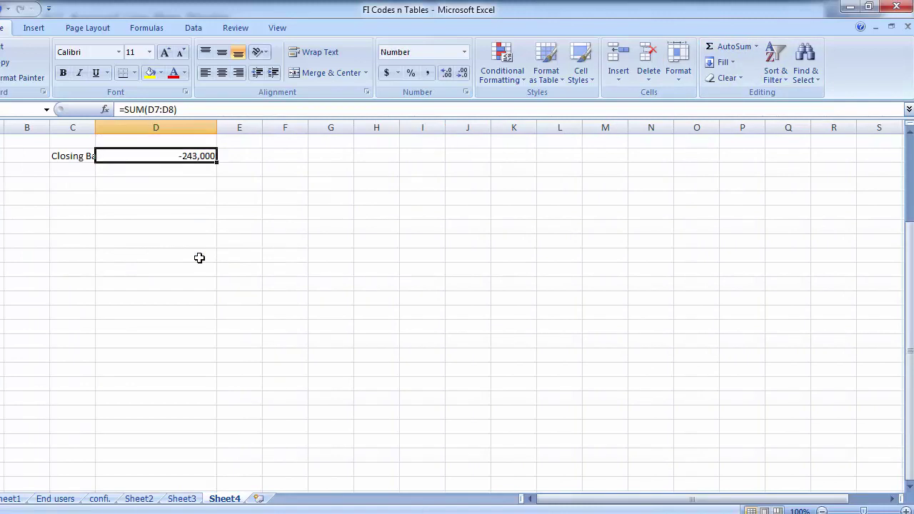
key("Up")
key("Up")
key("Up")
key("Up")
key("Up")
key("Up")
key("Up")
key("Up")
key("Up")
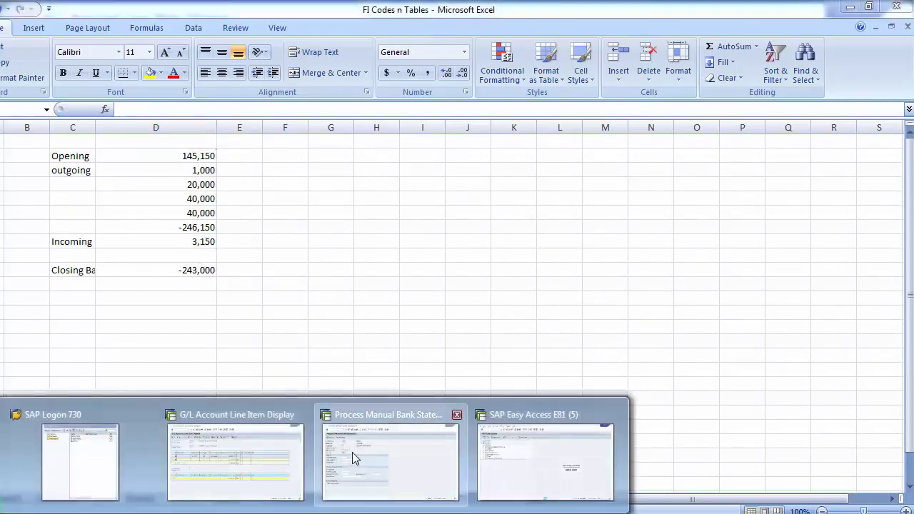
Step: Switch to SAP's Process Manual Bank Statement window, set the closing balance to 243000-, and continue to the statement items
left_click(352, 453)
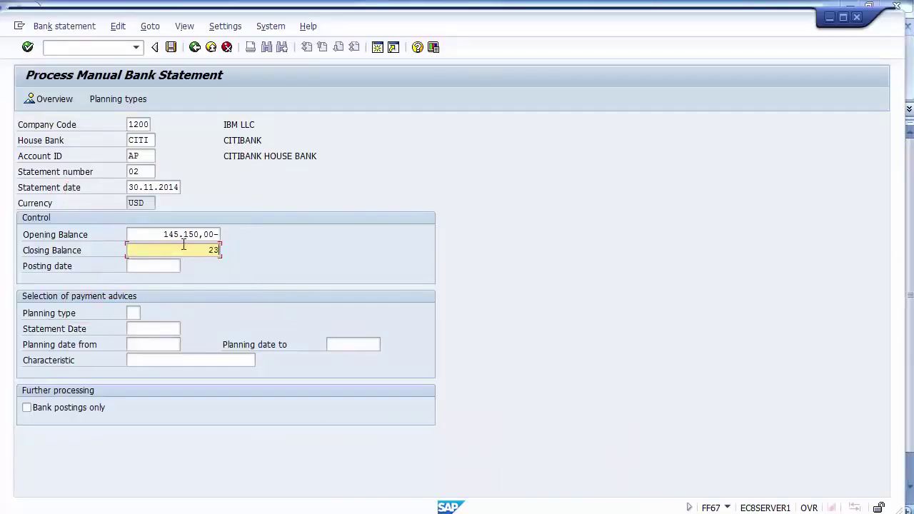
type("000")
key("alt+Tab")
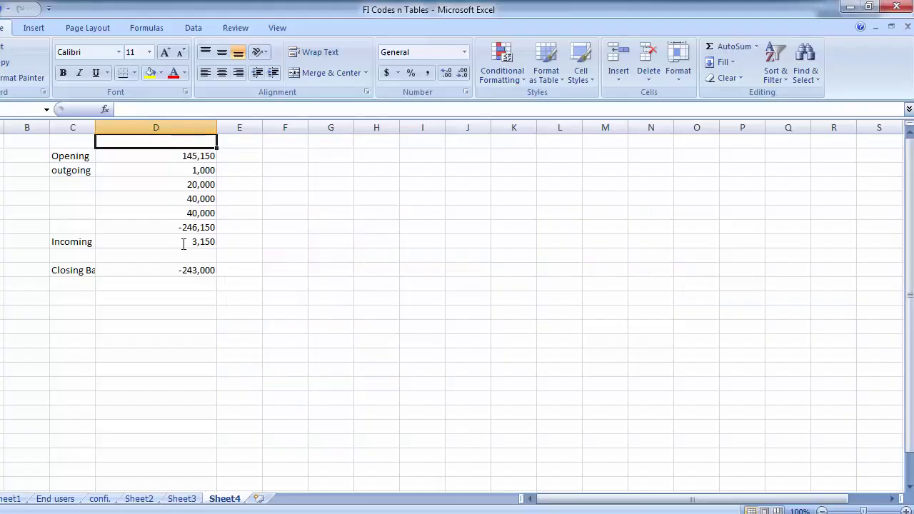
key("alt+Tab")
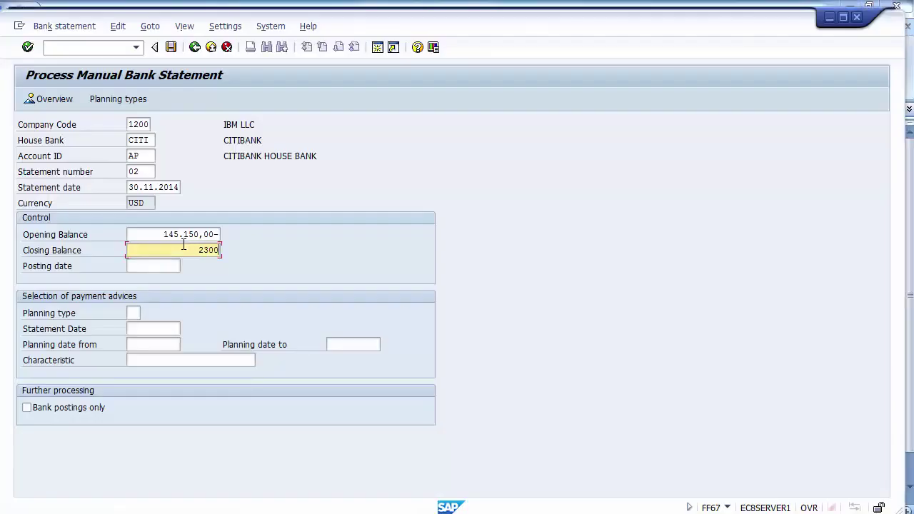
key("BackSpace")
key("BackSpace")
key("BackSpace")
key("BackSpace")
type("243000-")
key("Return")
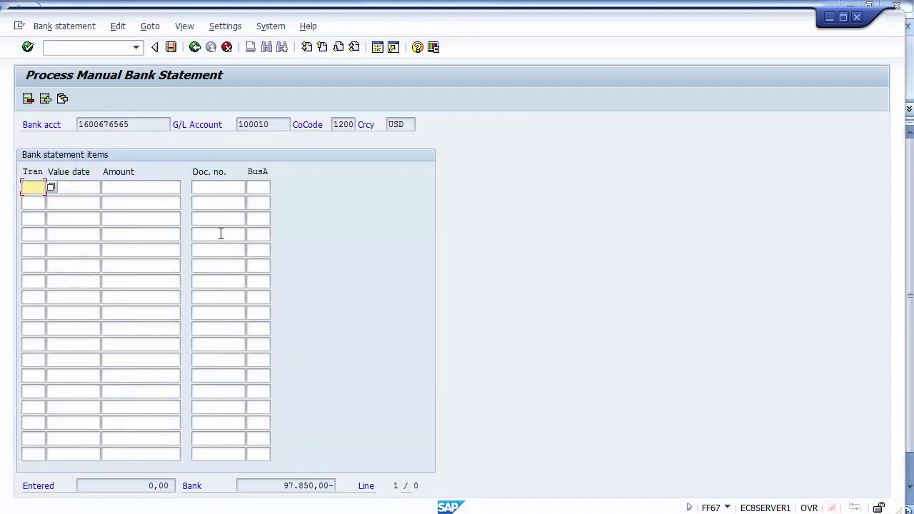
left_click_drag(283, 486, 335, 486)
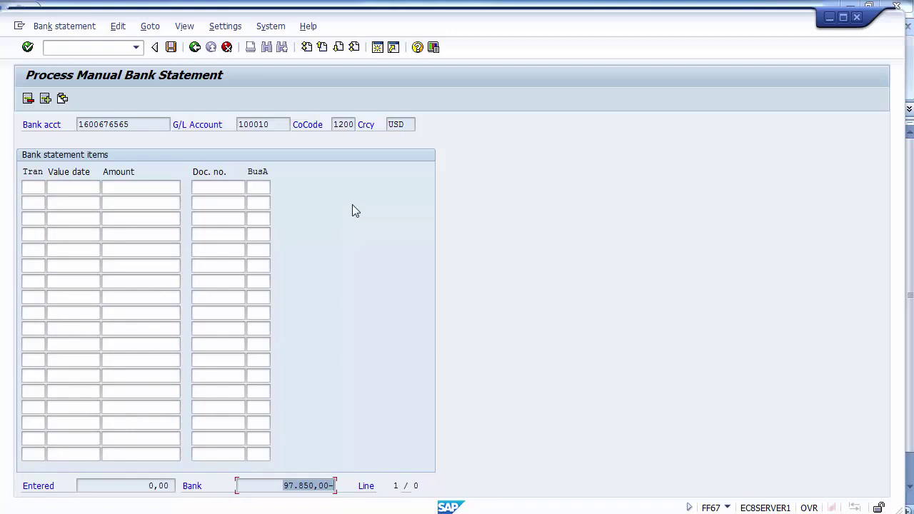
left_click(248, 487)
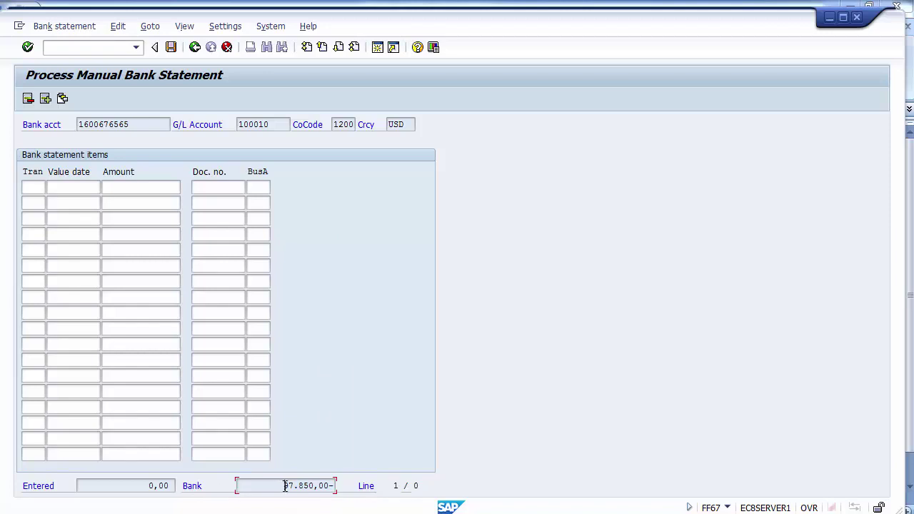
left_click_drag(285, 487, 331, 486)
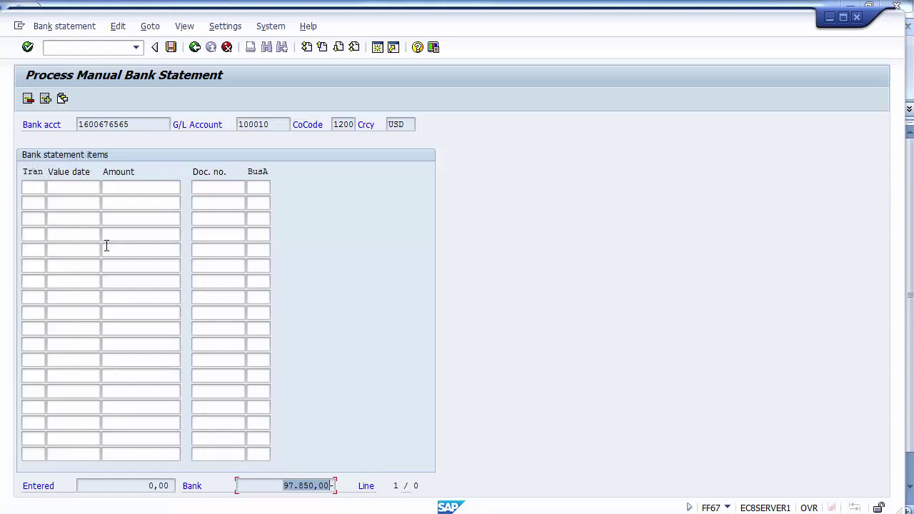
Step: Enter transaction code Z001 for the first two bank statement items
left_click(32, 188)
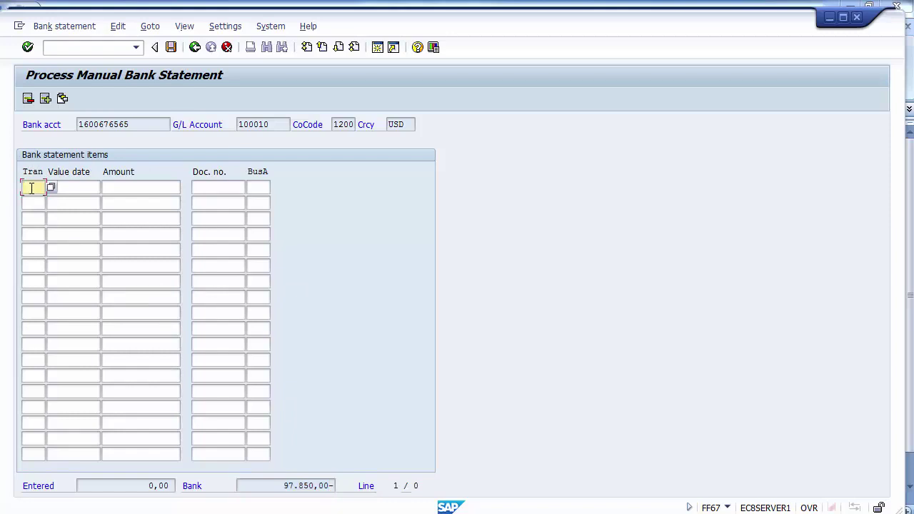
type("Z001")
key("Down")
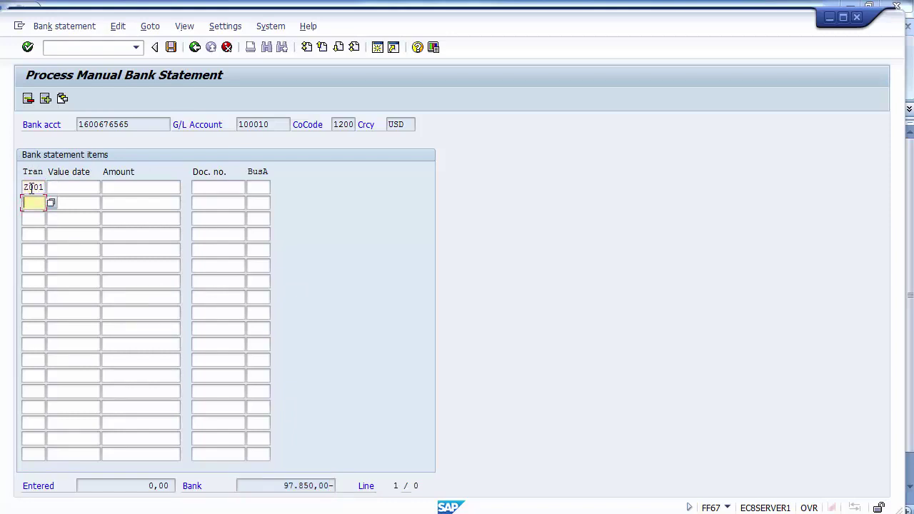
type("Z001")
key("Return")
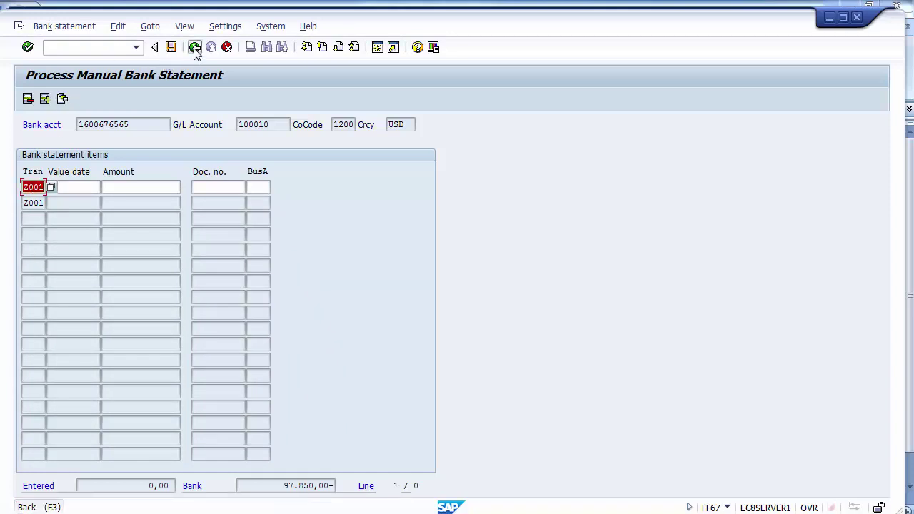
key("Tab")
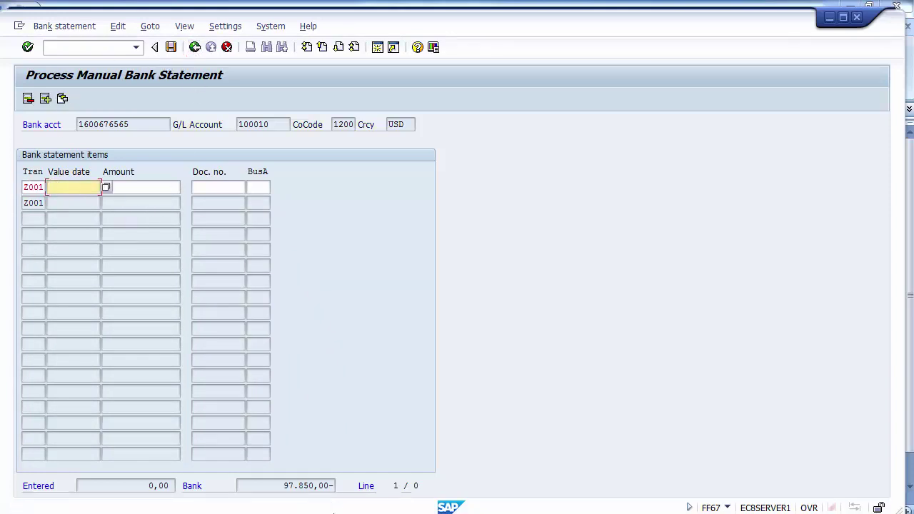
Step: Switch to the G/L Account Line Item Display window and add the hidden Value date field to its layout
mouse_move(334, 510)
left_click(261, 459)
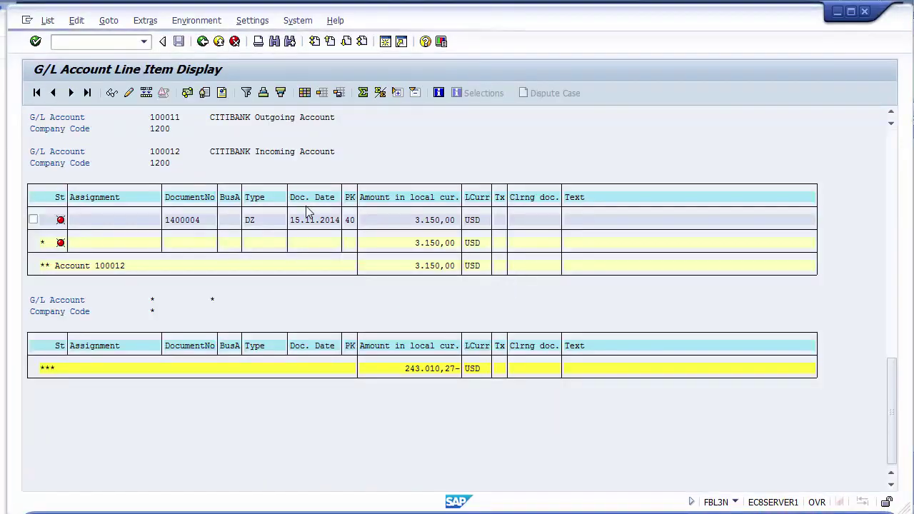
scroll(311, 214, "up", 8)
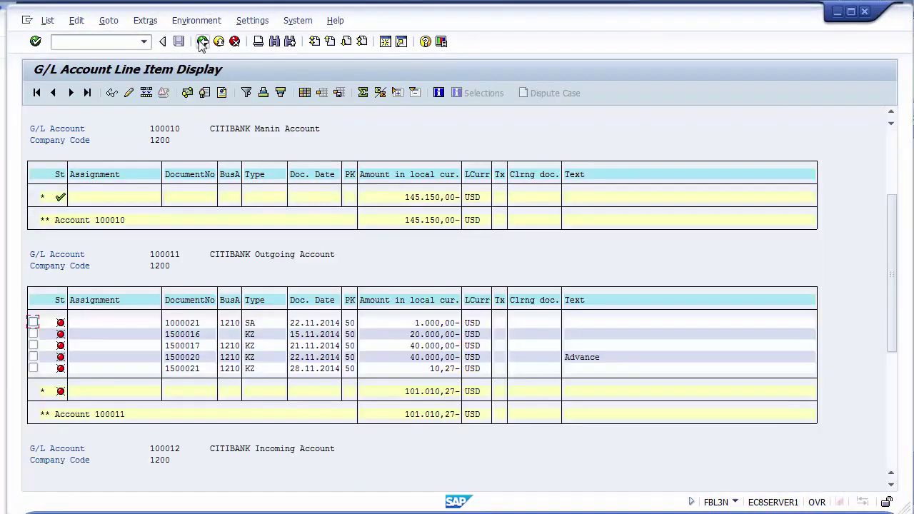
left_click(305, 93)
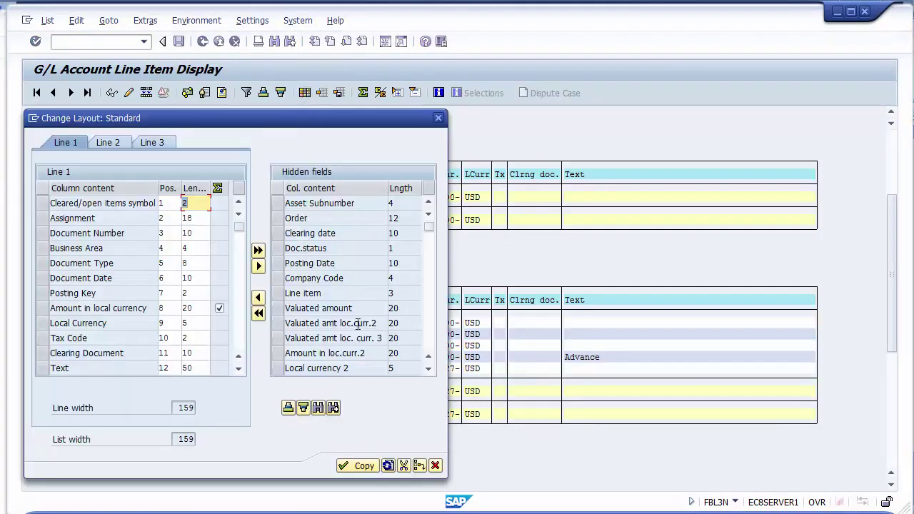
left_click(286, 411)
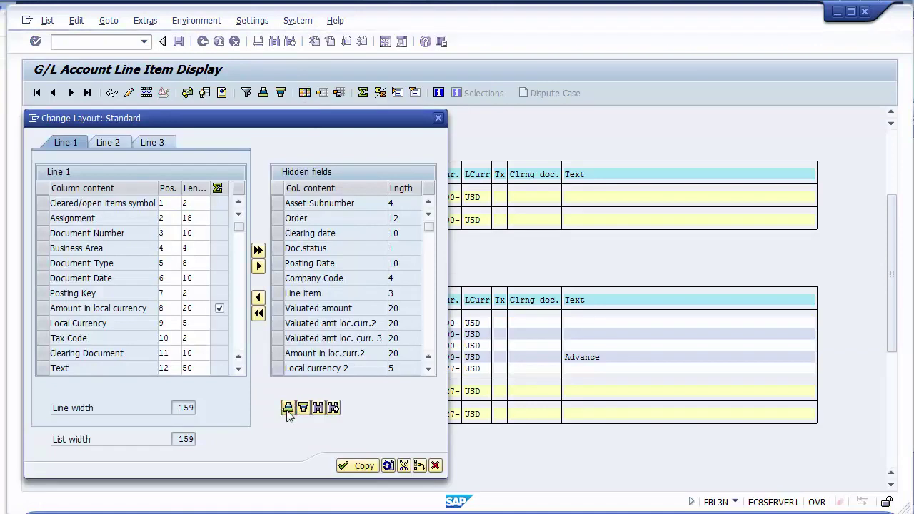
left_click(303, 408)
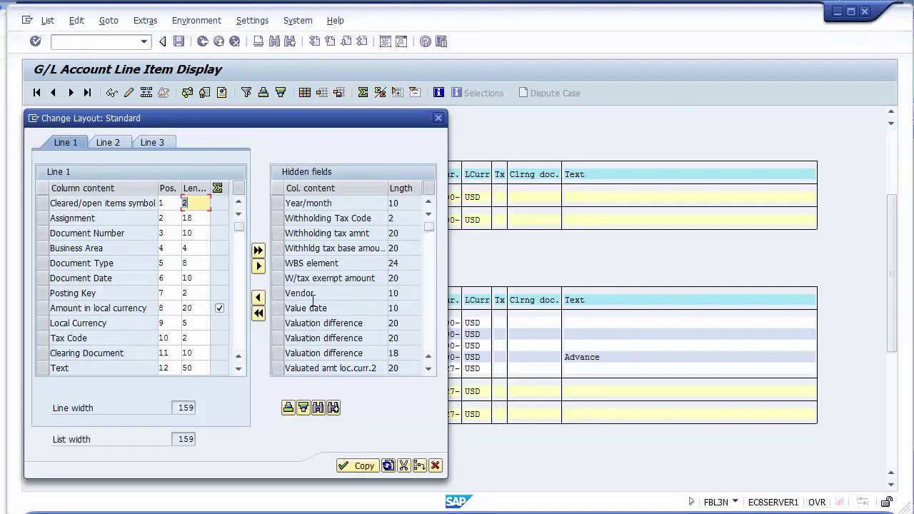
left_click(280, 308)
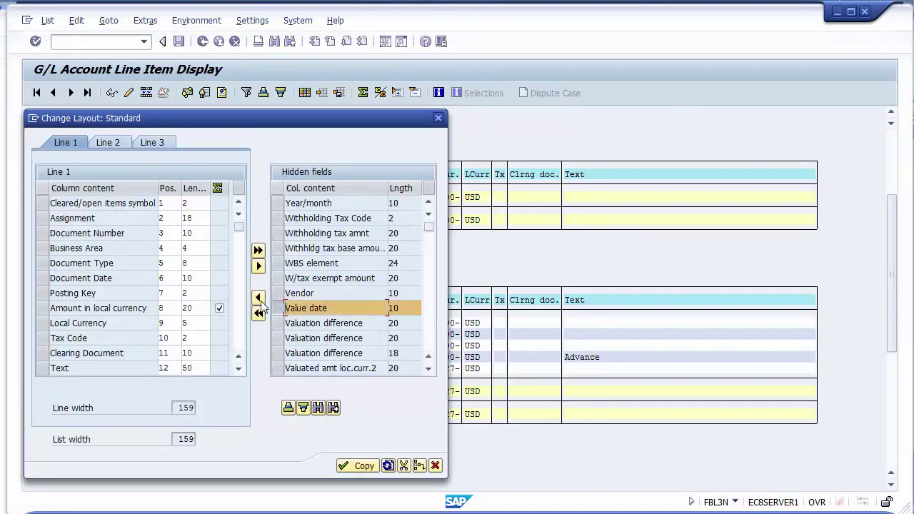
left_click(358, 465)
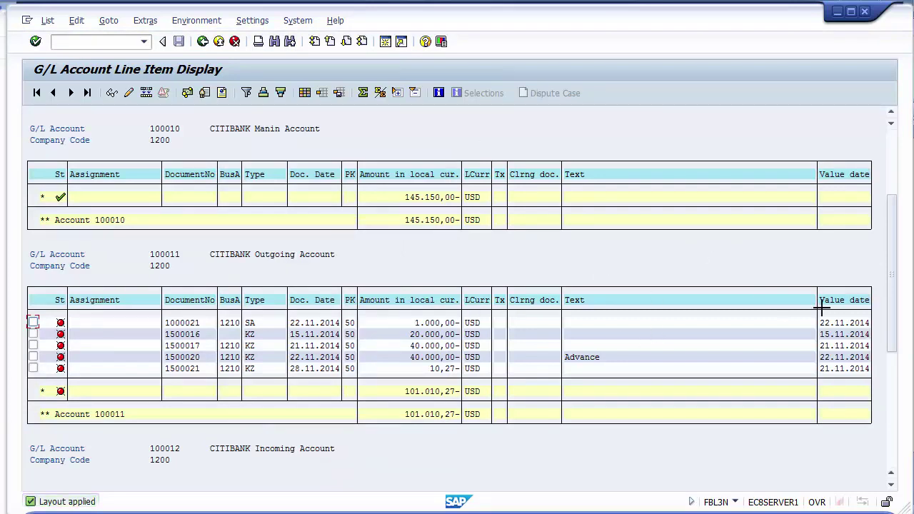
Step: Copy the value date 22.11.2014 of the 1.000,00- outgoing item into the first bank statement item
key("ctrl+y")
left_click_drag(819, 321, 871, 321)
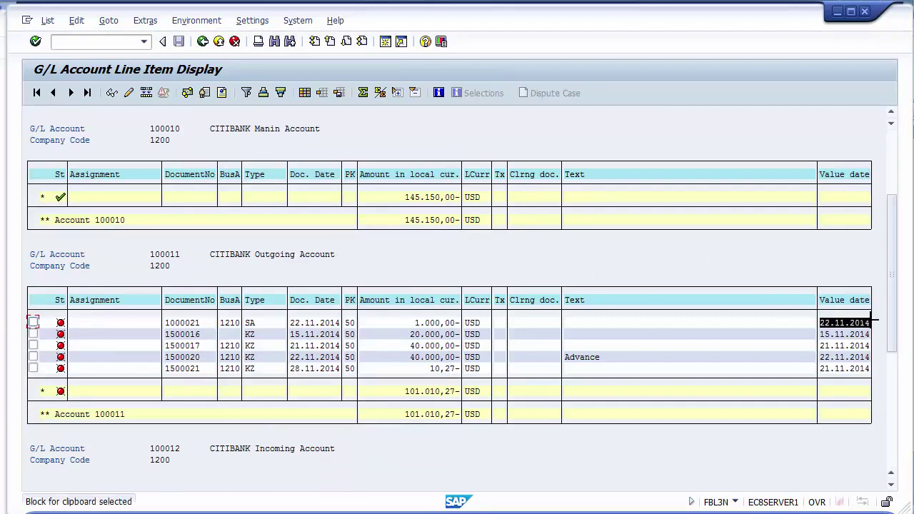
key("ctrl+c")
key("alt+Tab")
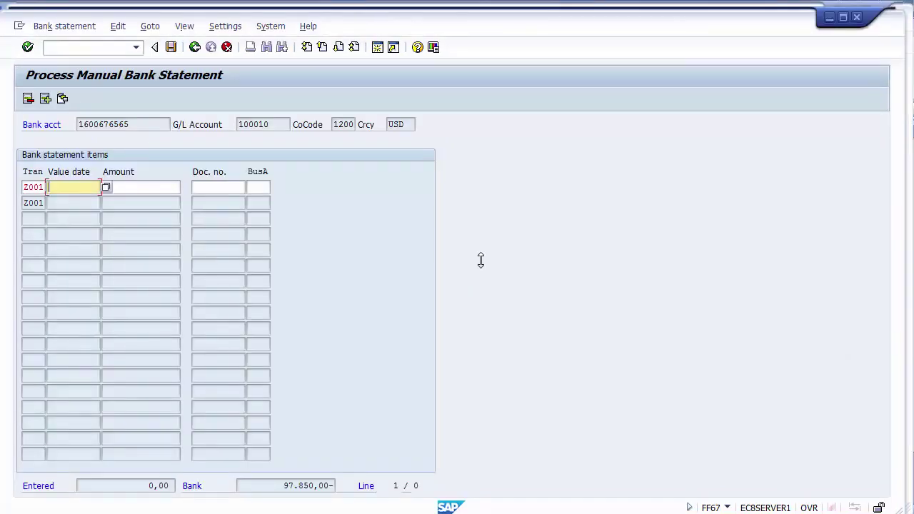
key("ctrl+v")
Step: Recheck the G/L line items, set the first bank statement item's amount to 1000-, and confirm the entry
key("alt+Tab")
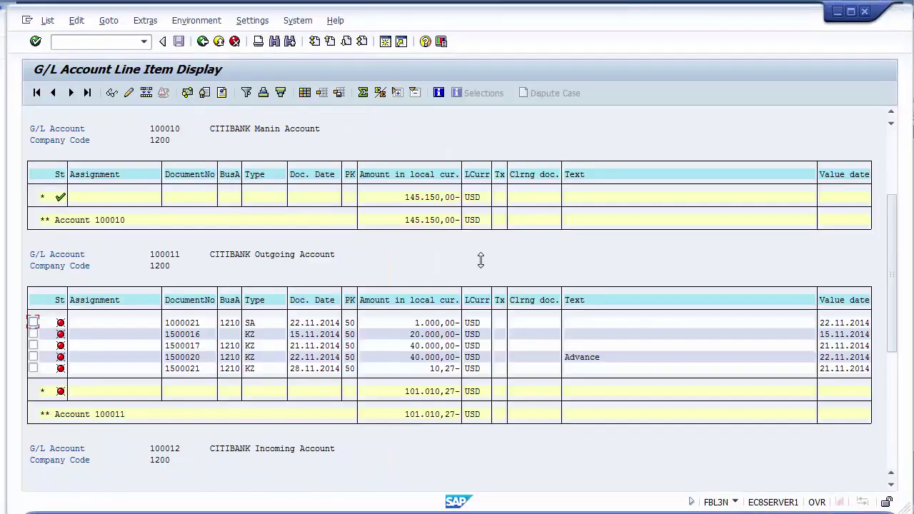
key("alt+Tab")
left_click(163, 189)
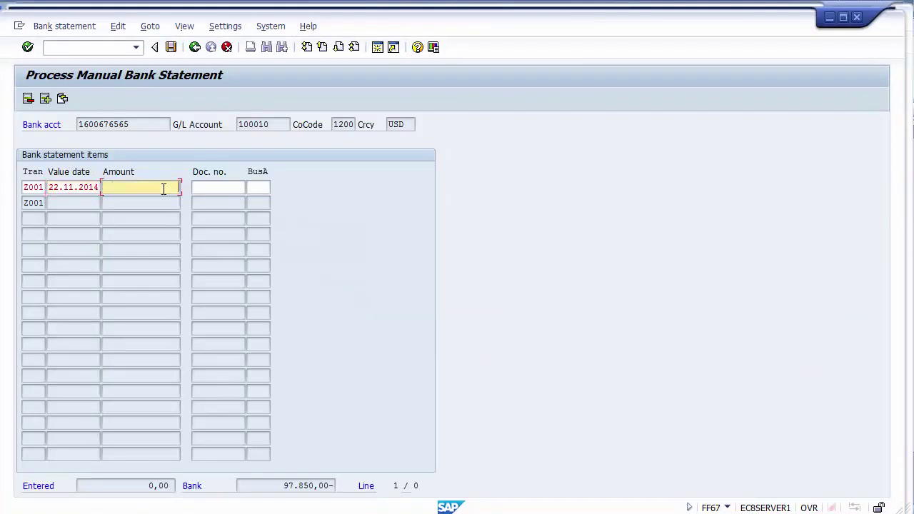
type("1000-")
key("Return")
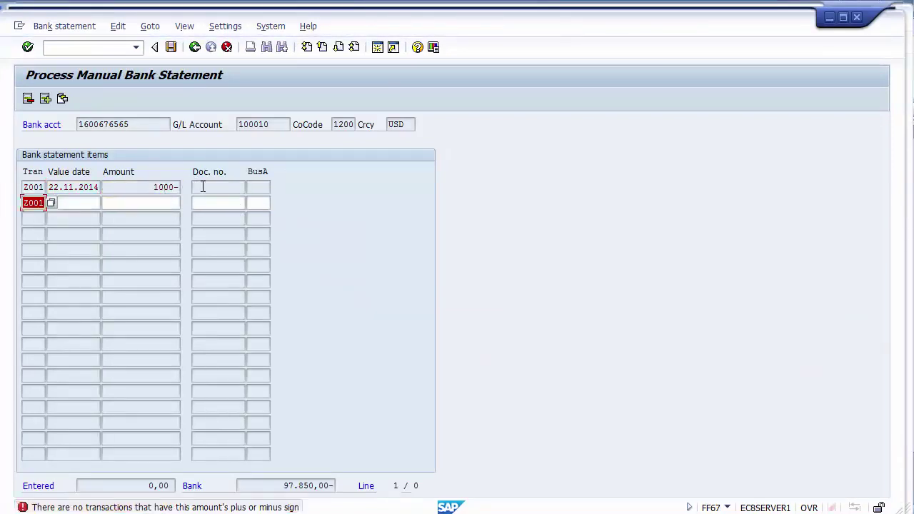
Step: Set the second Z001 item's value date to 15112014 and its amount to 20000-, and confirm the entry
left_click(74, 205)
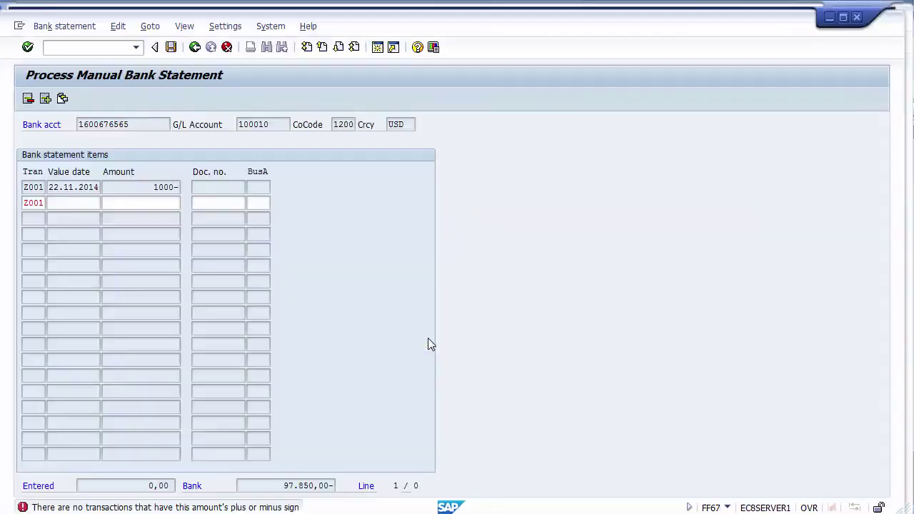
key("BackSpace")
key("Down")
key("Down")
key("Return")
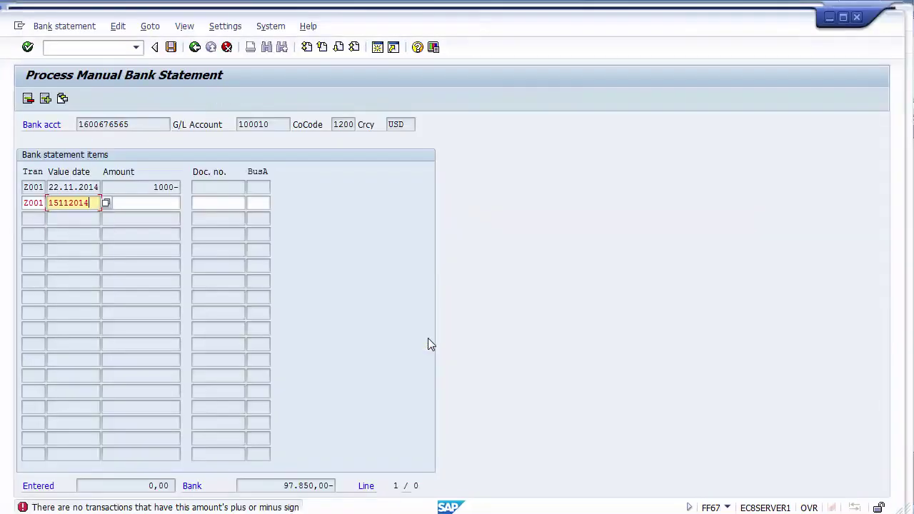
key("Tab")
key("Return")
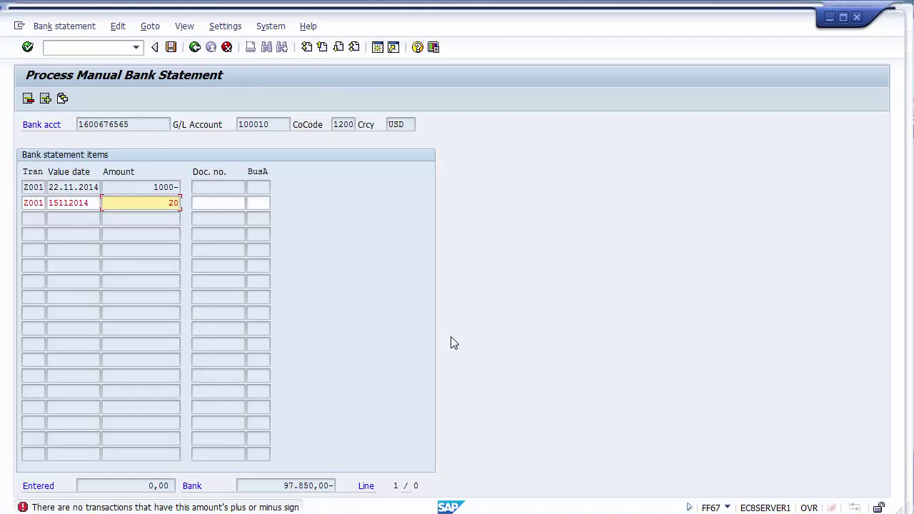
type("-")
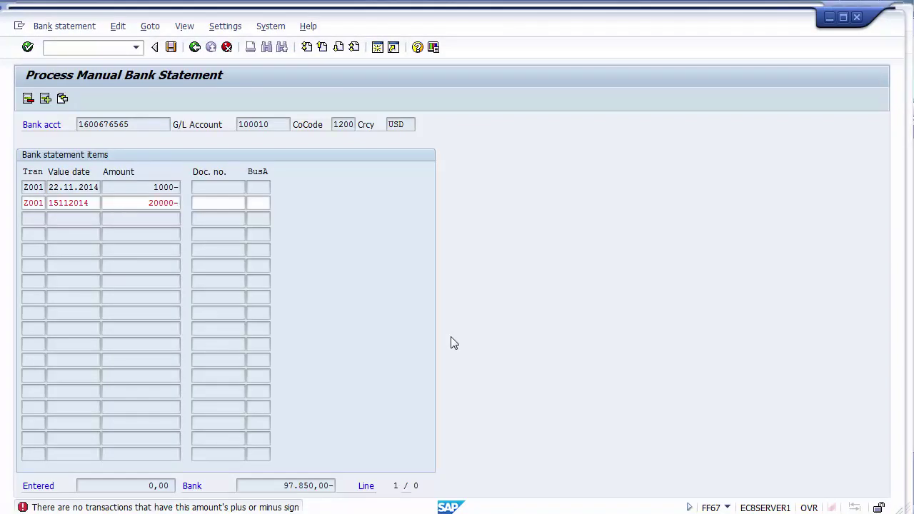
key("Return")
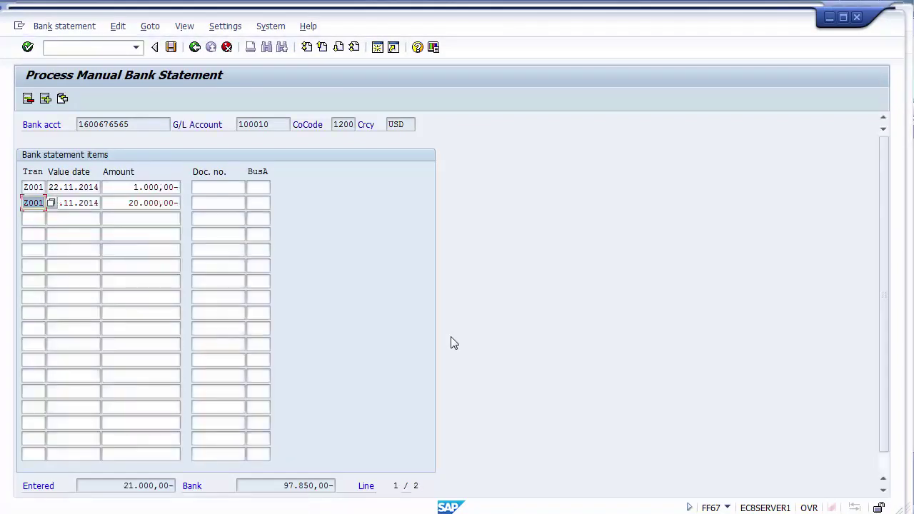
left_click(34, 218)
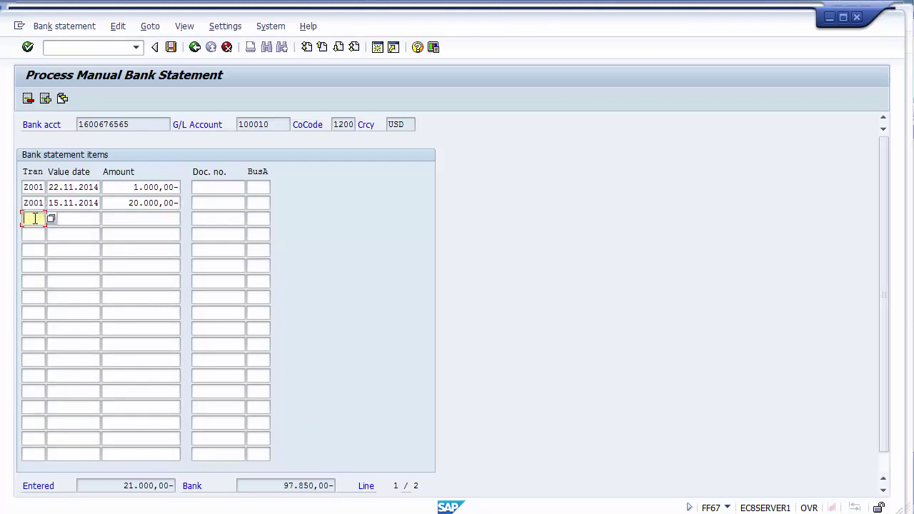
Step: Enter transaction Z001 for the third bank statement item and check the outgoing amounts in the Excel worksheet
type("z001")
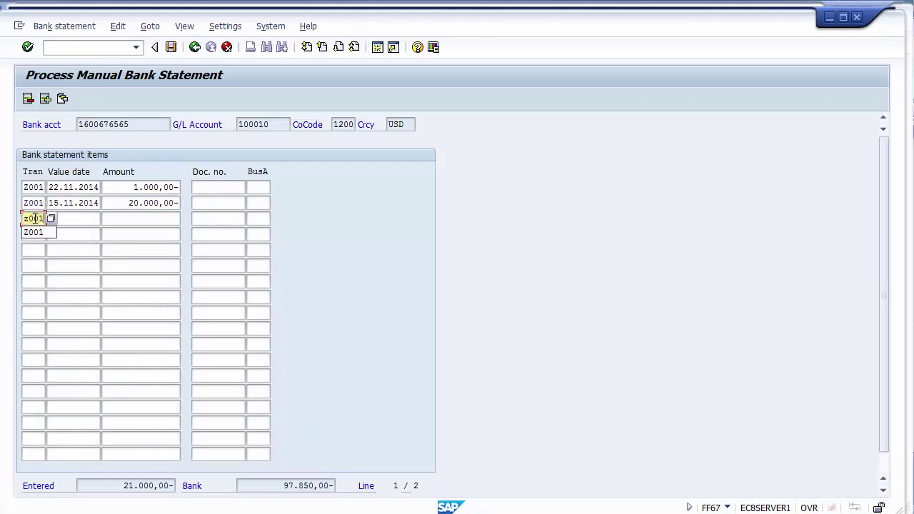
key("Tab")
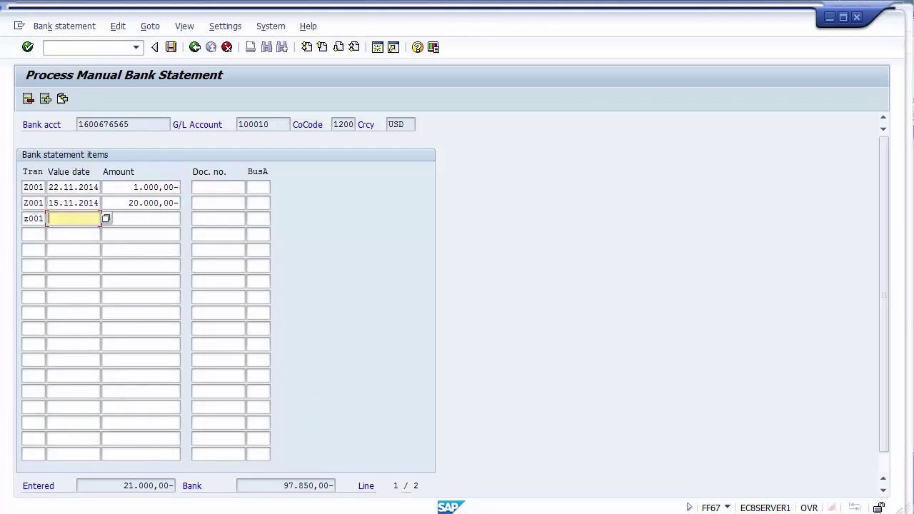
key("alt+Tab")
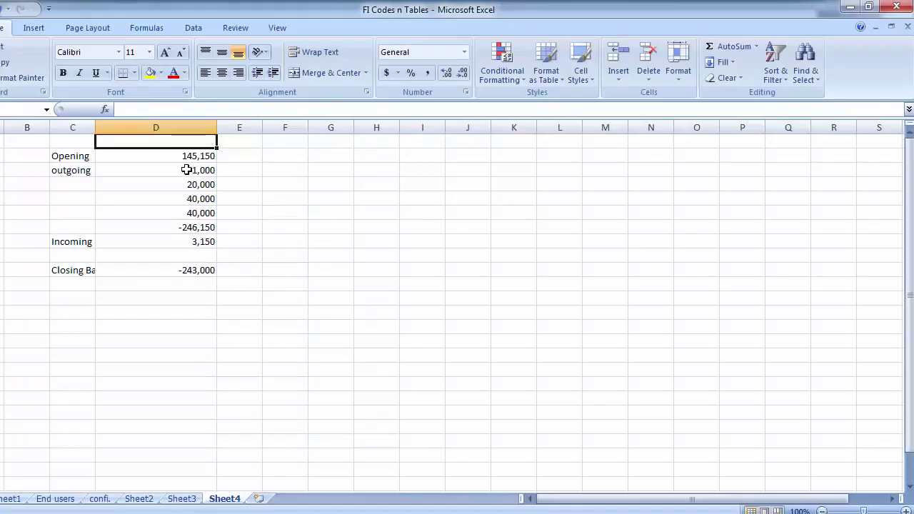
left_click_drag(189, 171, 190, 211)
left_click(224, 201)
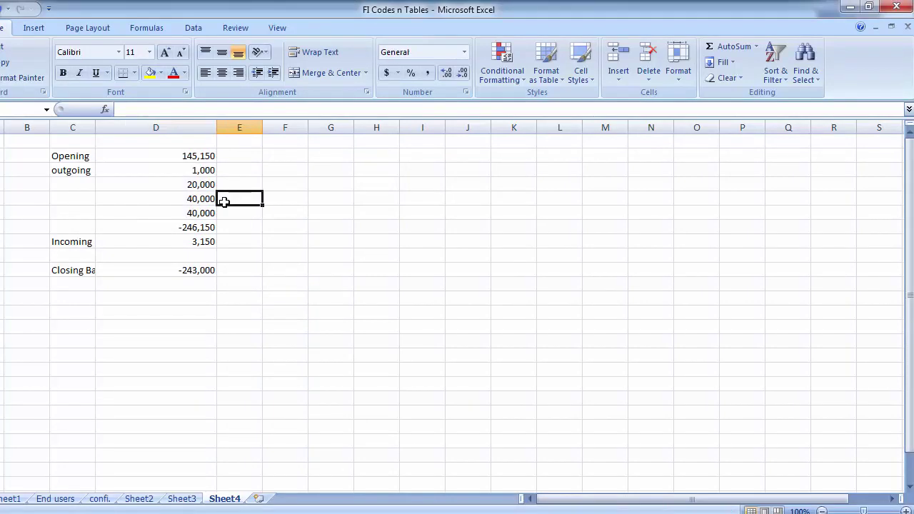
Step: Copy value dates 21.11.2014 and 22.11.2014 from the G/L line items into the third and fourth statement items, and set the fourth's transaction to Z001
mouse_move(303, 509)
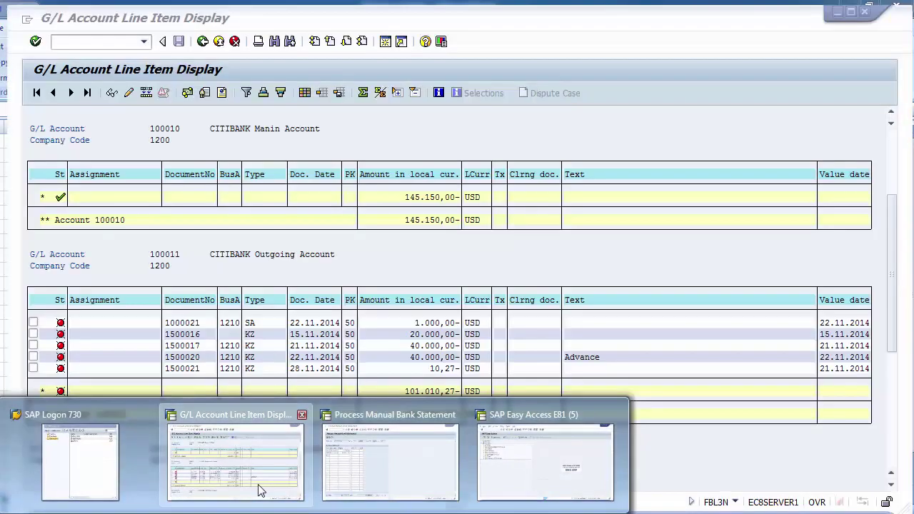
left_click(259, 490)
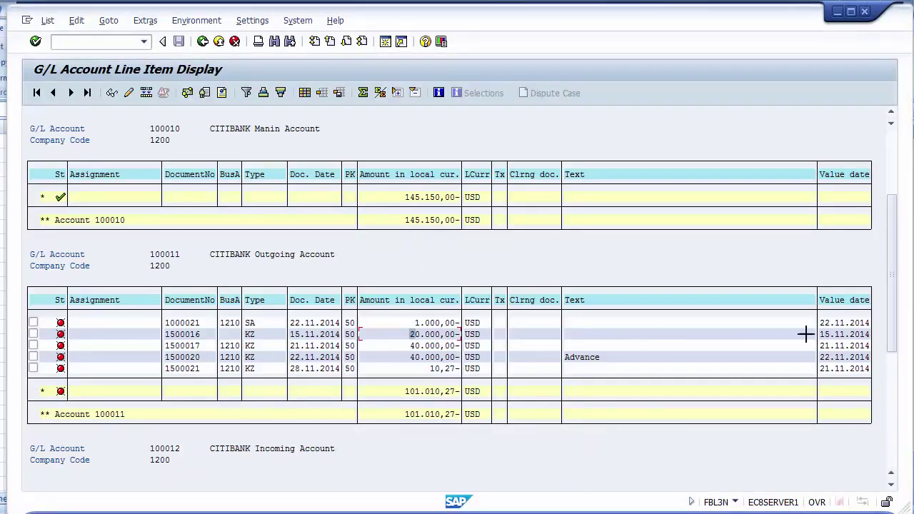
left_click_drag(820, 345, 873, 359)
key("ctrl+c")
key("alt+Tab")
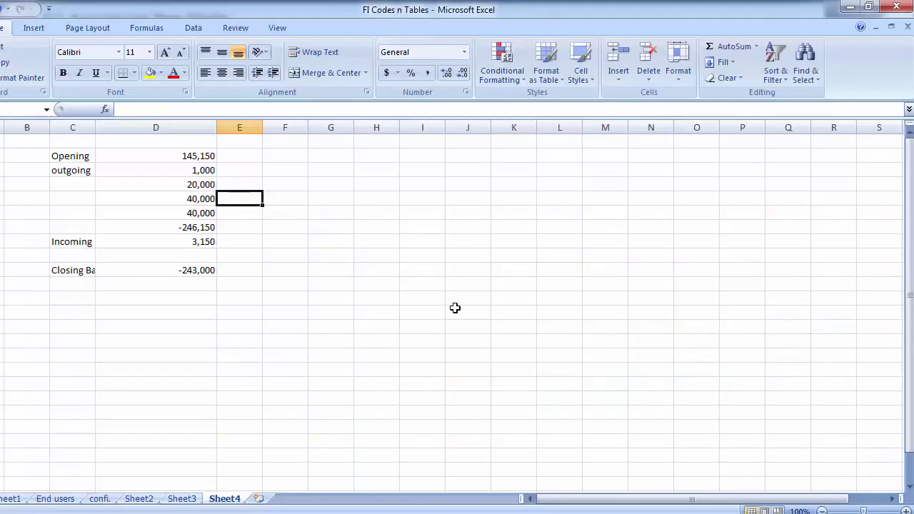
key("alt+Tab")
mouse_move(357, 500)
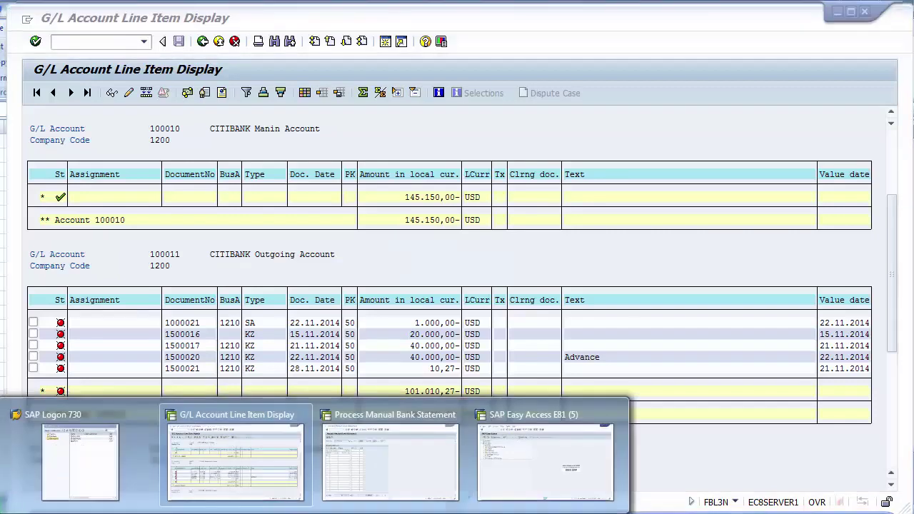
left_click(372, 449)
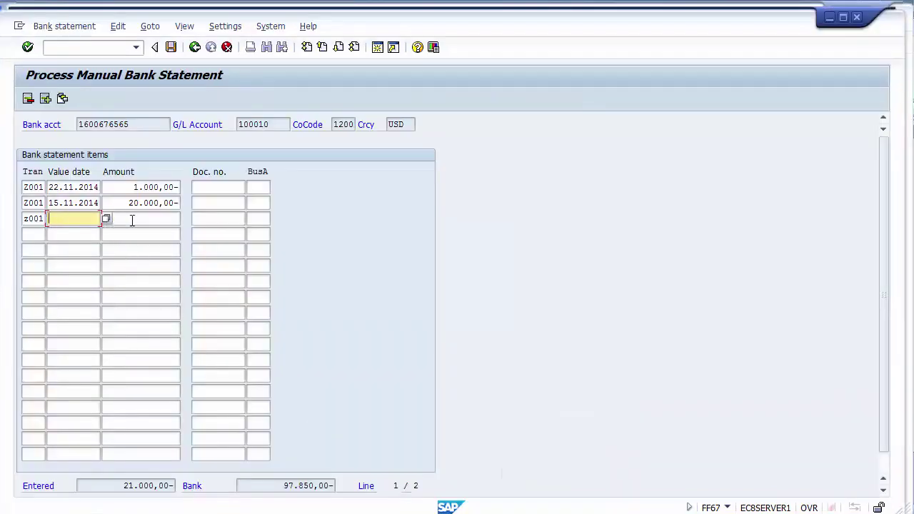
type("21.11.2014")
key("Return")
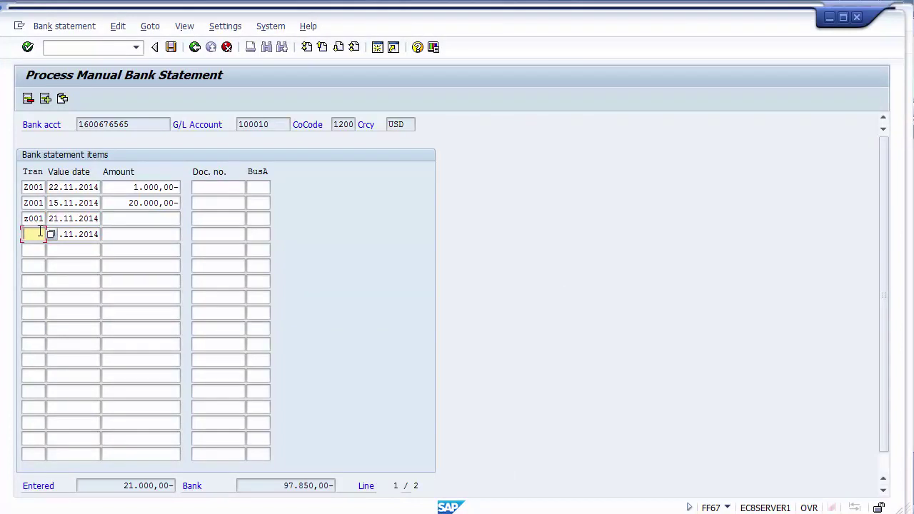
type("Z")
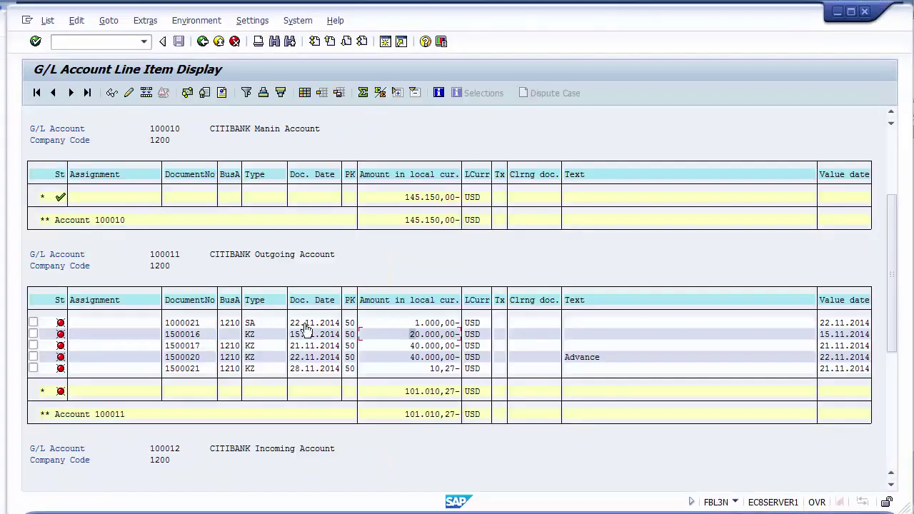
Step: Copy the two 40.000,00- outgoing amounts from the G/L line items into the third and fourth statement items
key("ctrl+y")
left_click_drag(412, 342, 463, 360)
key("ctrl+c")
key("alt+Tab")
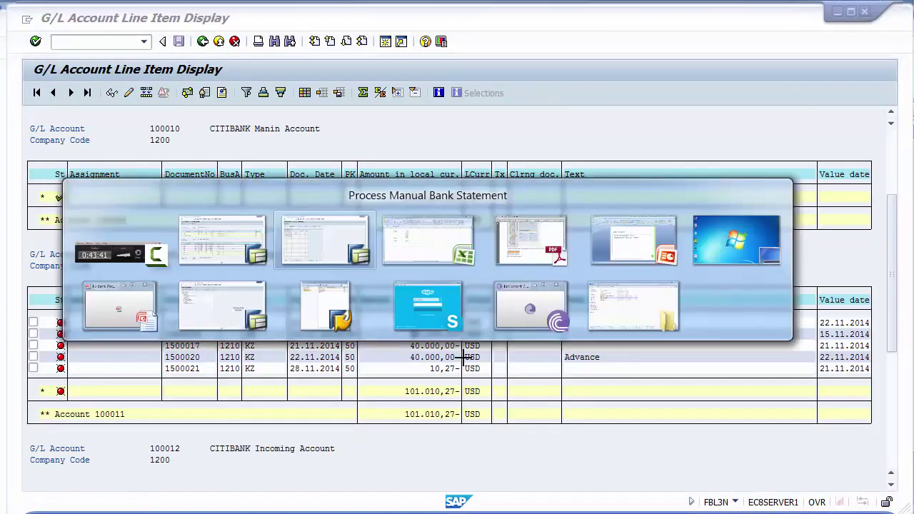
left_click(143, 220)
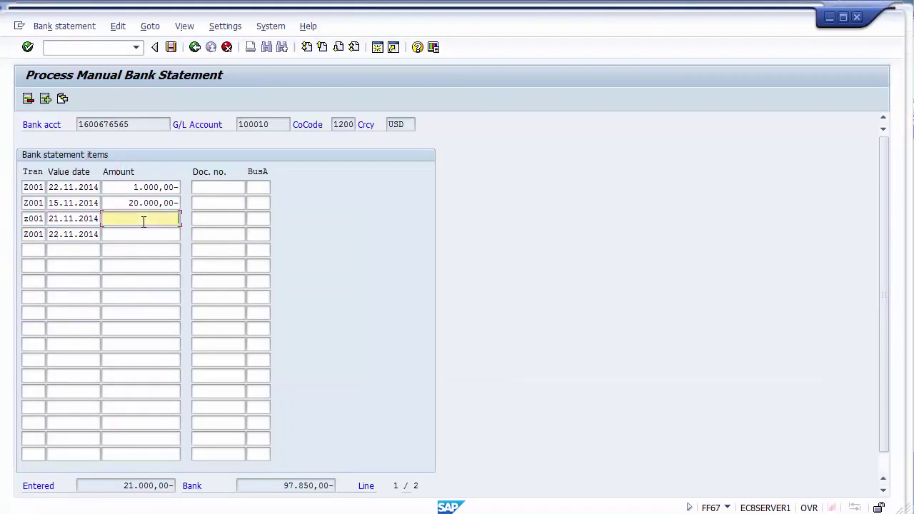
key("ctrl+v")
left_click(144, 233)
key("ctrl+v")
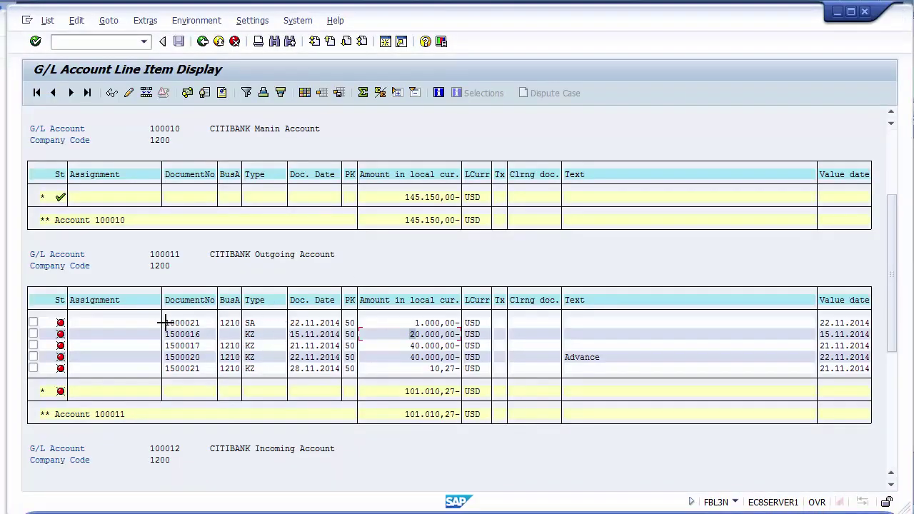
Step: Copy document numbers 1000021, 1500016, 1500017 and 1500020 from the outgoing account into the four Z001 items
left_click_drag(163, 316, 205, 357)
key("ctrl+c")
key("alt+Tab")
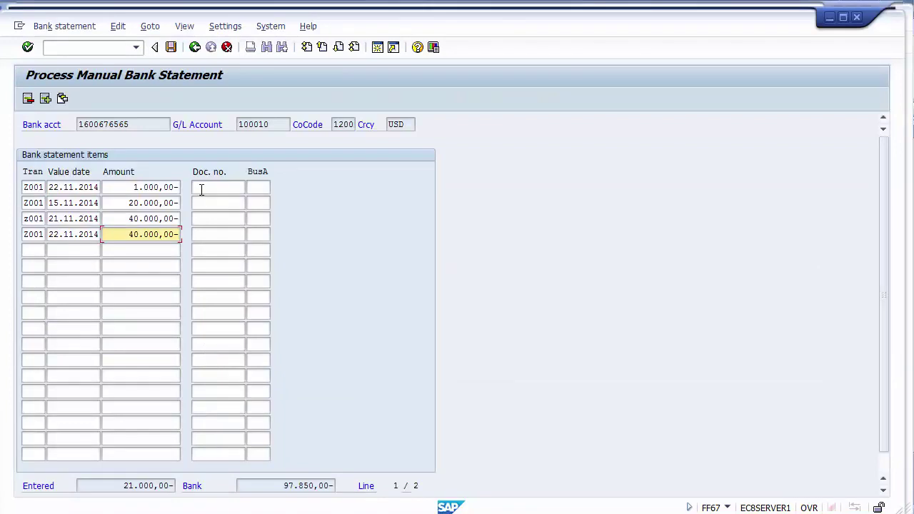
left_click(201, 189)
key("ctrl+v")
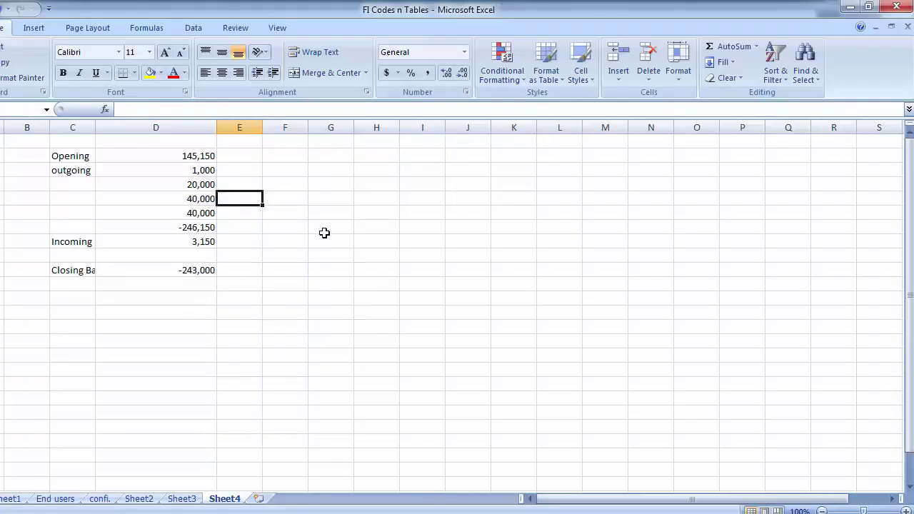
Step: Recheck the outgoing amounts in the Excel worksheet and enter transaction Z002 for the fifth bank statement item
left_click_drag(172, 170, 175, 211)
key("alt+Tab")
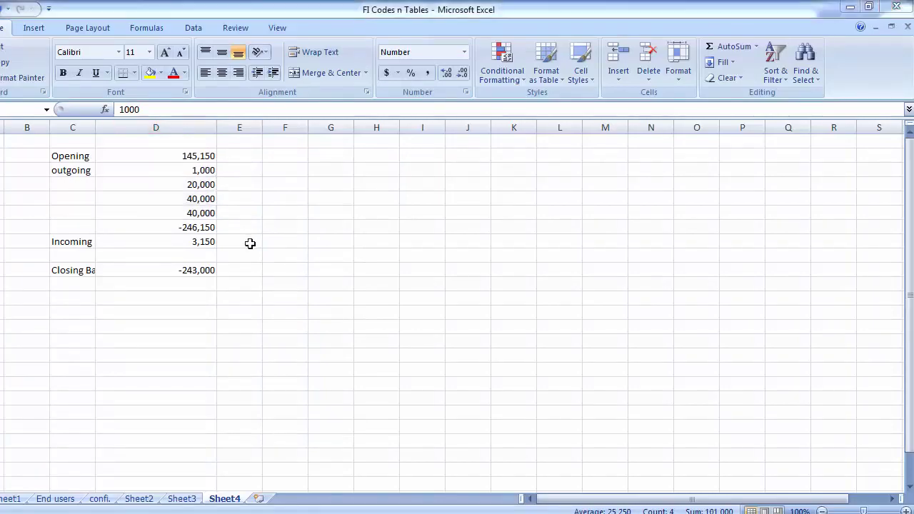
left_click(34, 250)
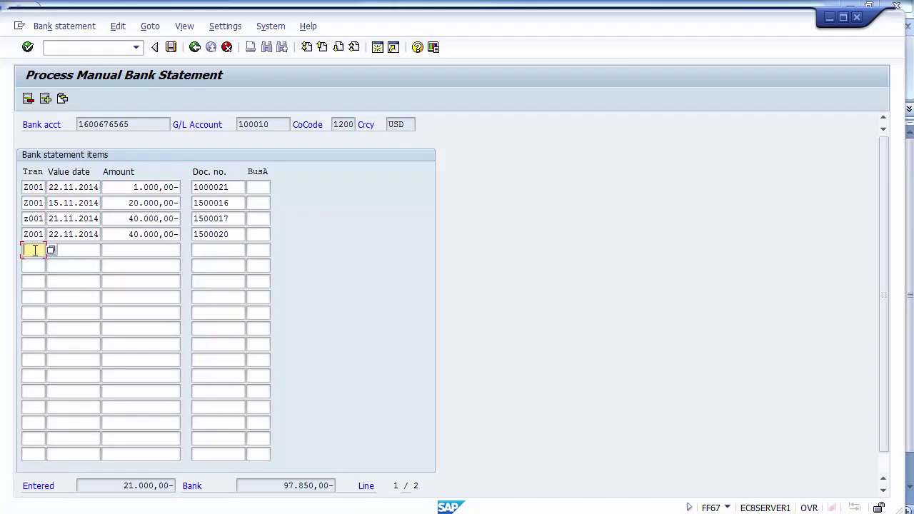
type("z002")
key("Tab")
key("alt+Tab")
key("alt+Tab")
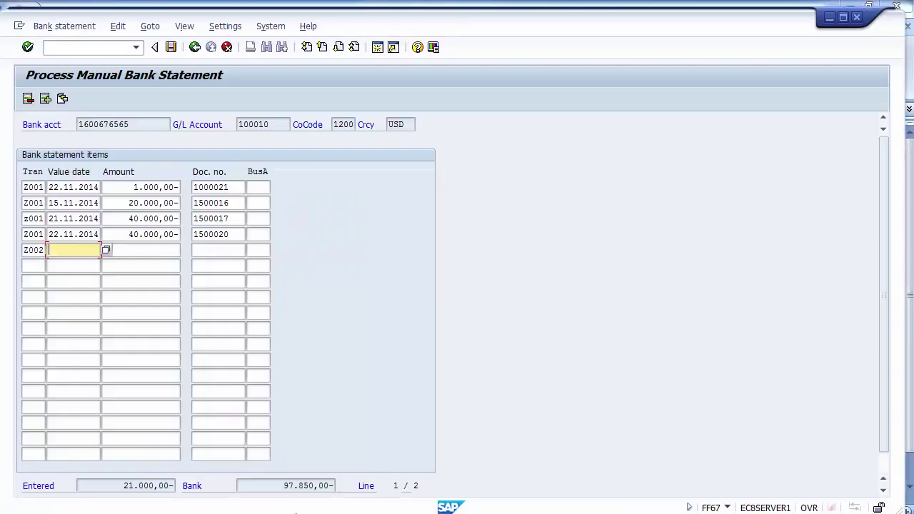
Step: Set the Z002 item's value date to 15112014 and copy its amount 3.150,00 from the incoming account's line item
mouse_move(296, 513)
left_click(278, 491)
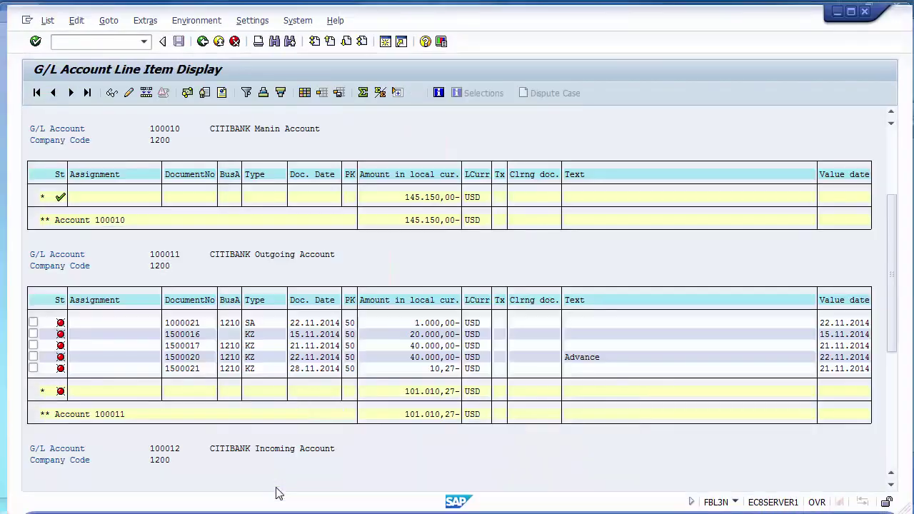
scroll(286, 485, "down", 10)
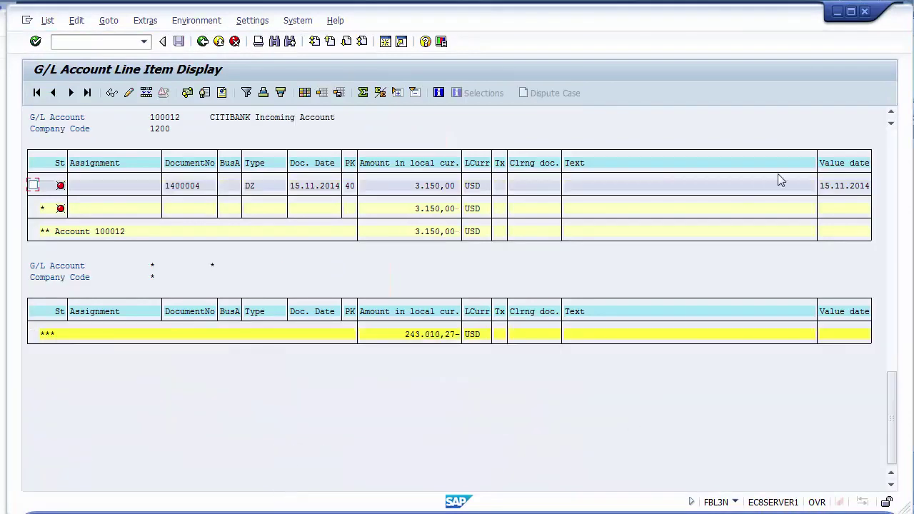
left_click(843, 186)
key("ctrl+y")
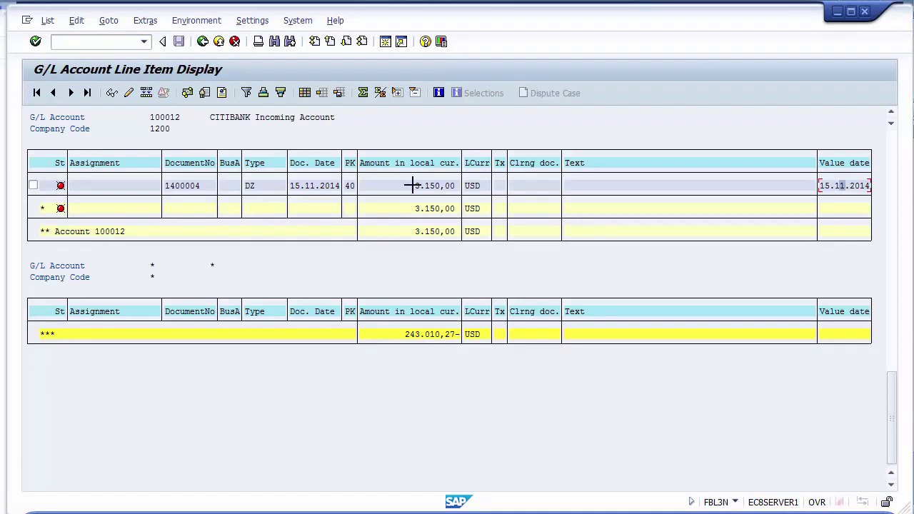
left_click_drag(410, 182, 455, 180)
key("ctrl+c")
key("alt+Tab")
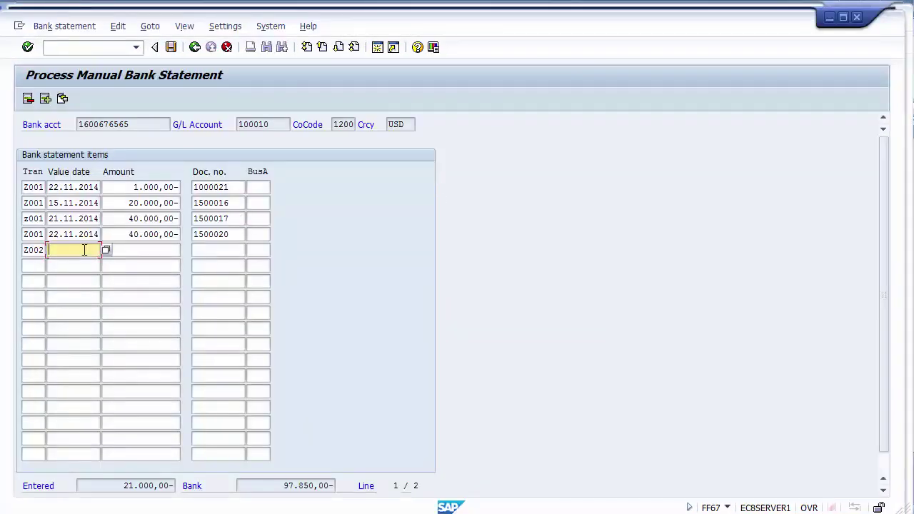
type("15112014")
key("Tab")
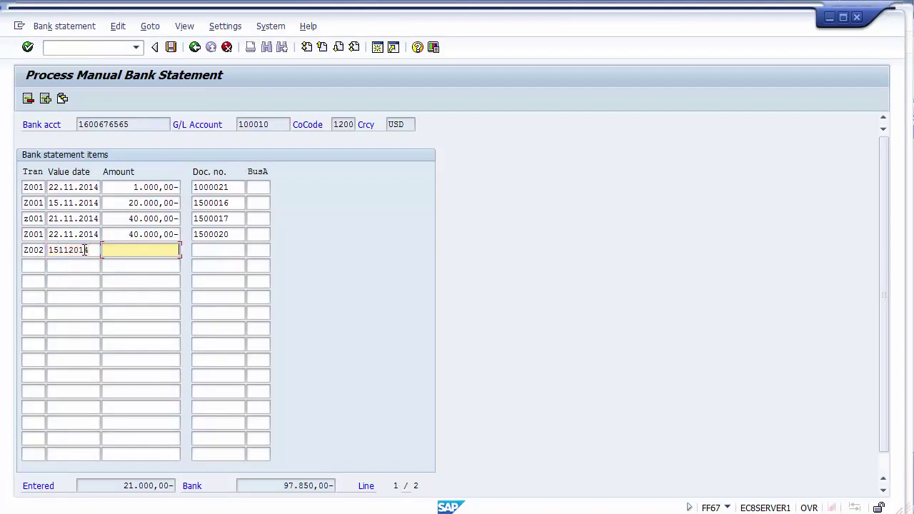
key("ctrl+v")
Step: Copy document number 1400004 from the incoming account's line item into the Z002 item
key("alt+Tab")
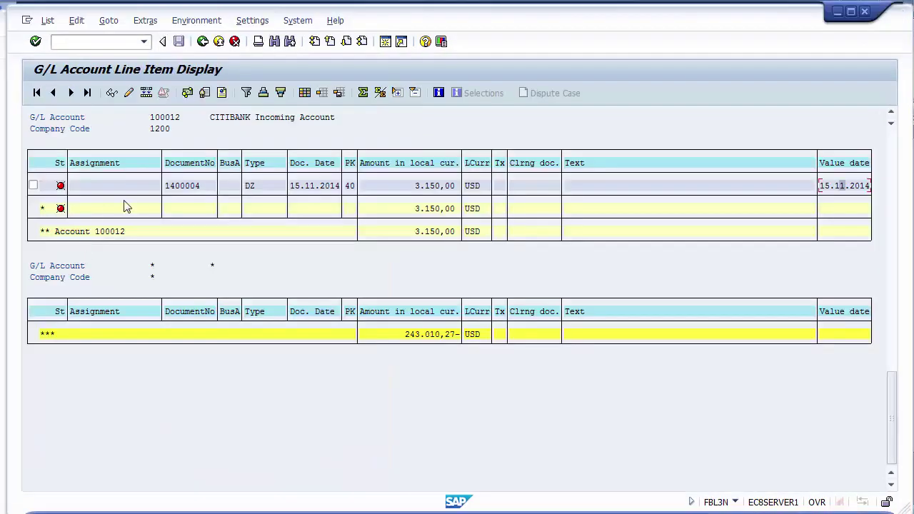
key("ctrl+y")
left_click_drag(164, 181, 209, 184)
key("ctrl+c")
key("alt+Tab")
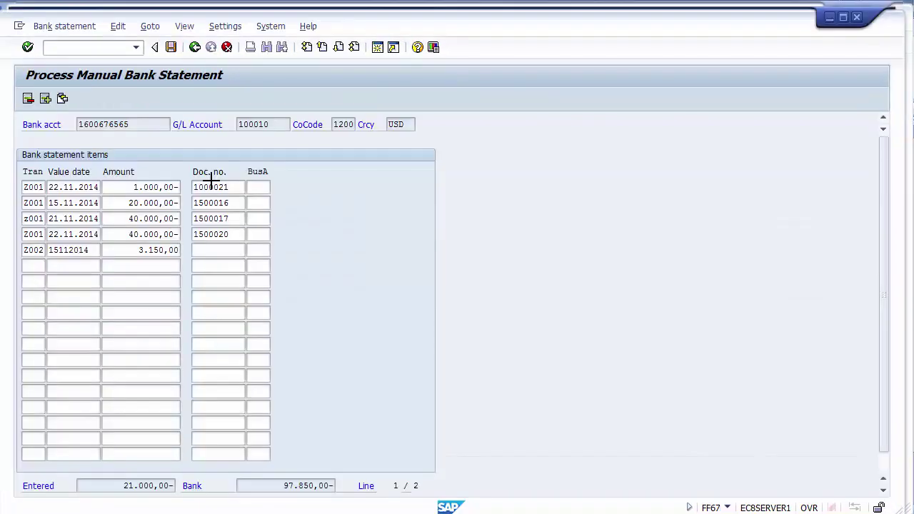
left_click(207, 246)
key("ctrl+v")
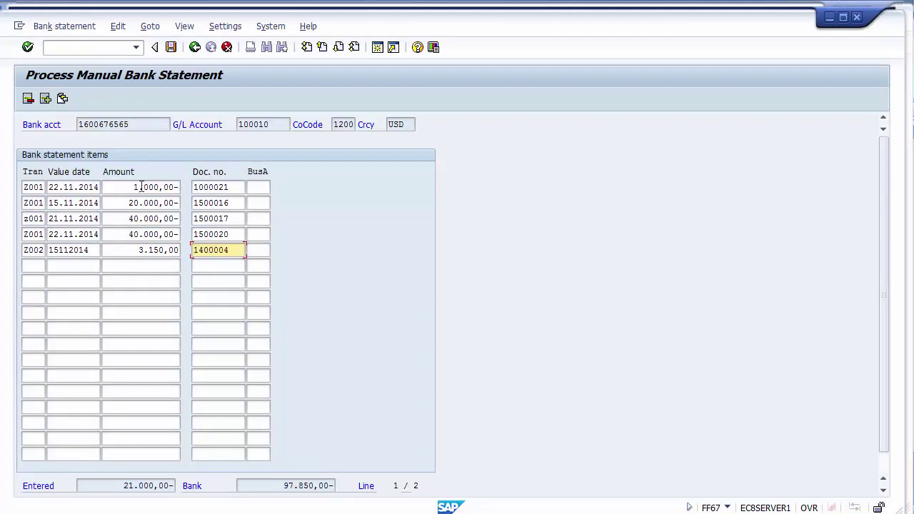
Step: Check the amounts of the five statement items and the Bank total, and confirm the entries
left_click(172, 185)
left_click(174, 203)
left_click(175, 218)
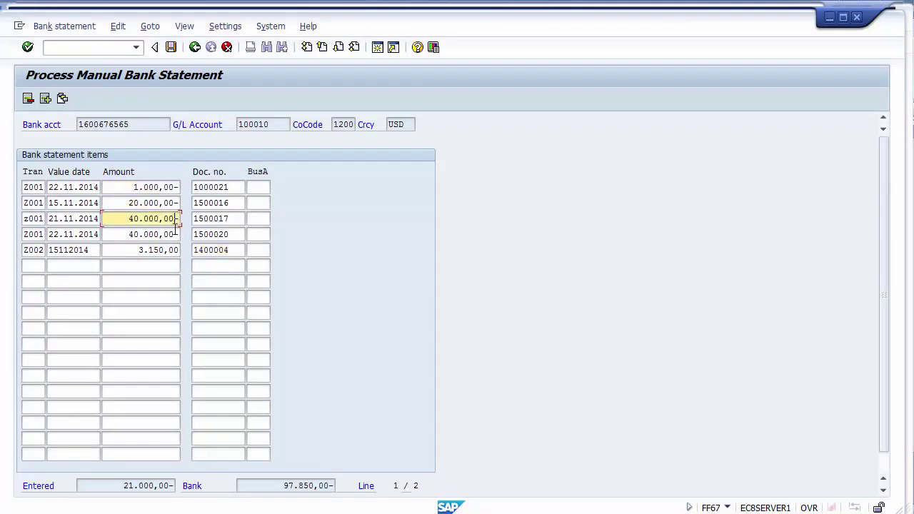
left_click(175, 234)
left_click(133, 249)
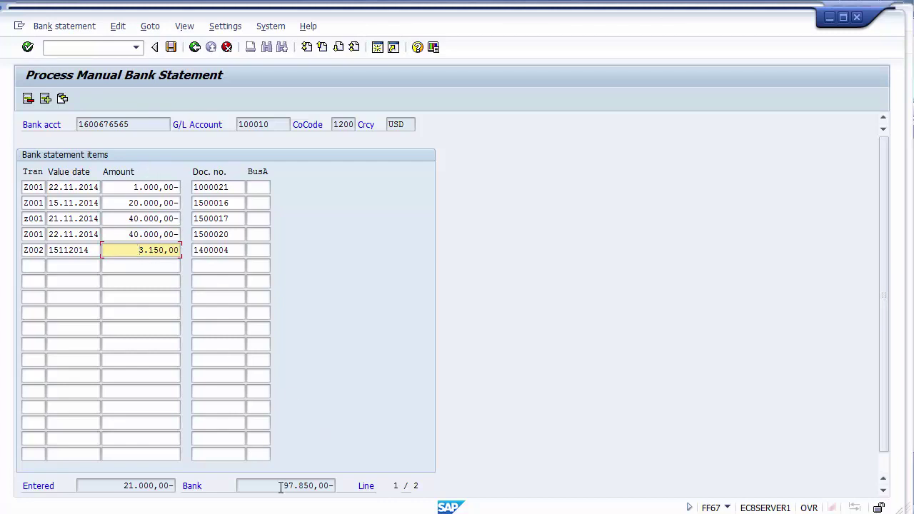
left_click_drag(280, 488, 333, 487)
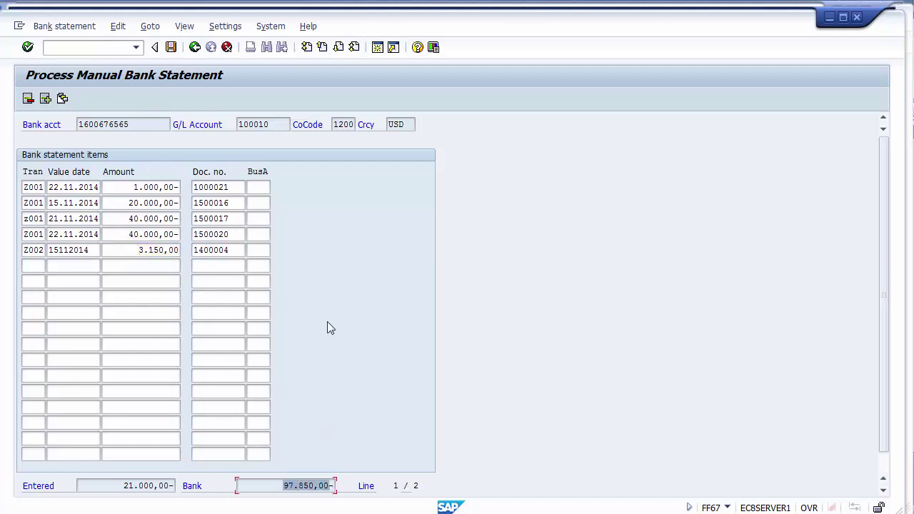
key("Return")
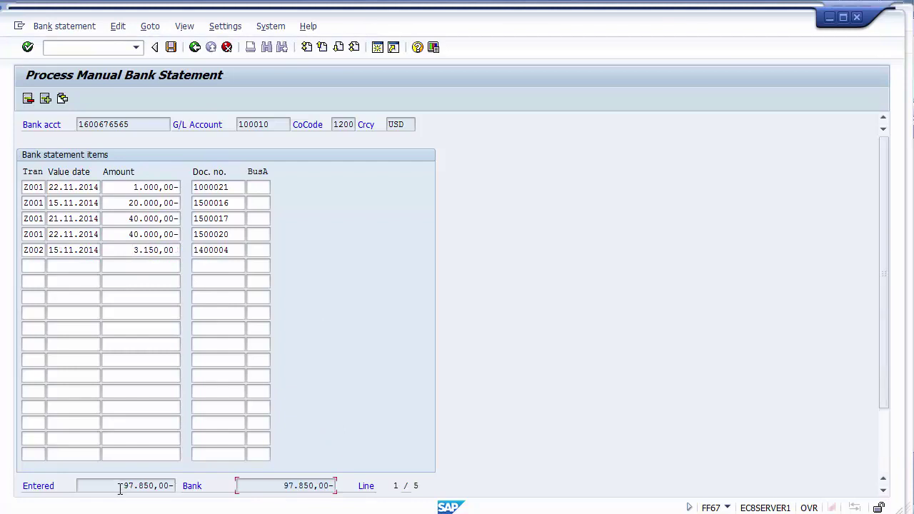
Step: Compare the Entered and Bank totals, and save and post the bank statement
left_click_drag(118, 488, 176, 488)
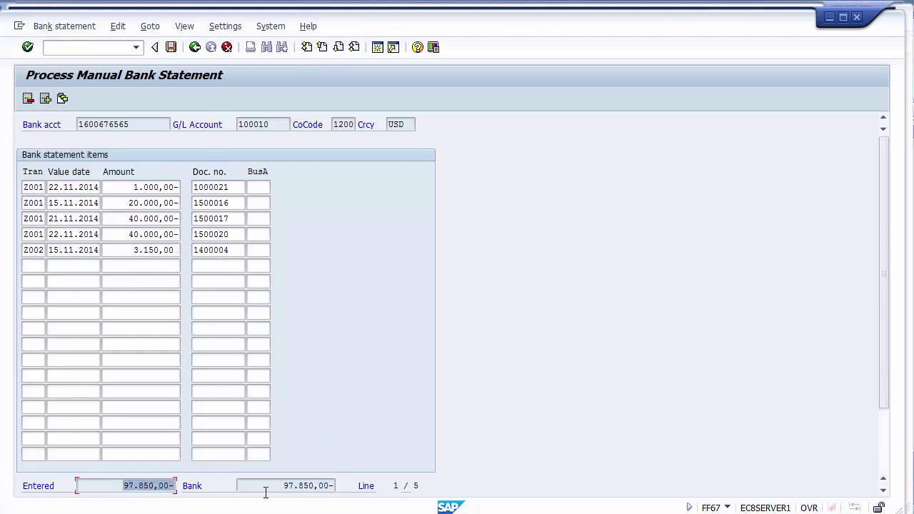
left_click_drag(282, 488, 338, 488)
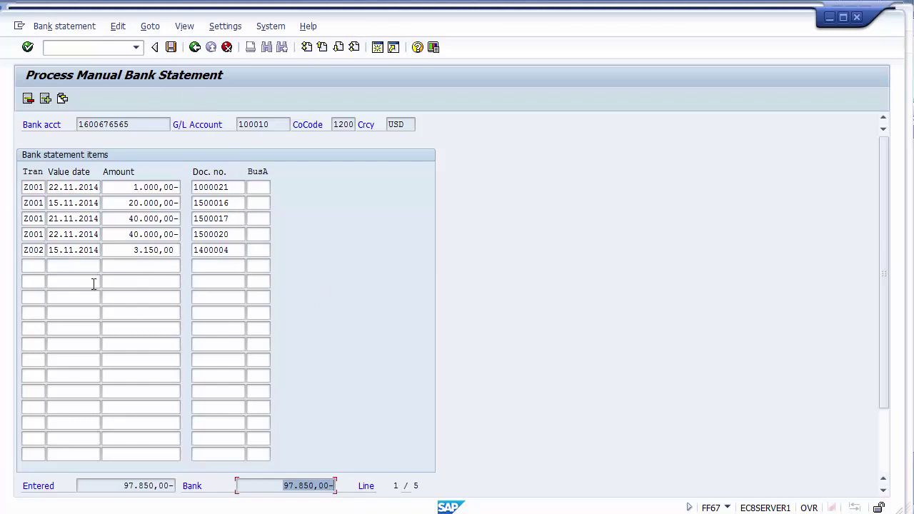
left_click(171, 47)
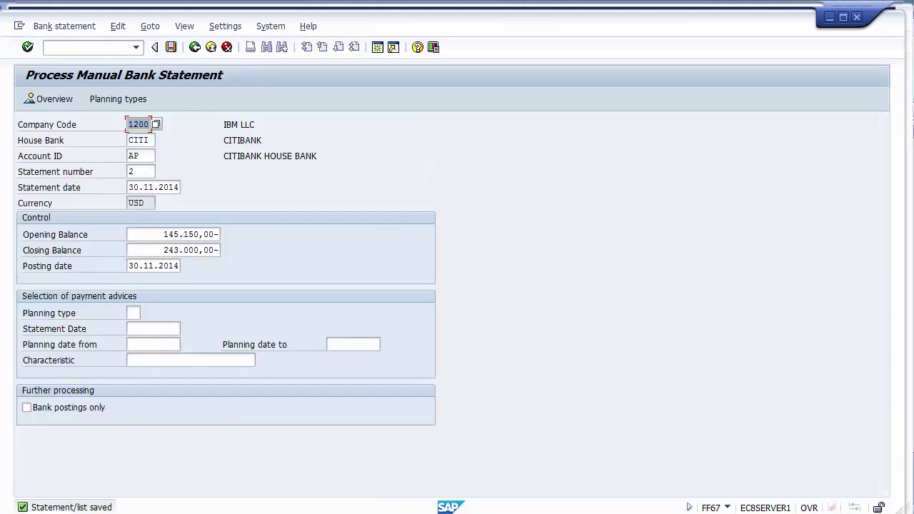
left_click(171, 48)
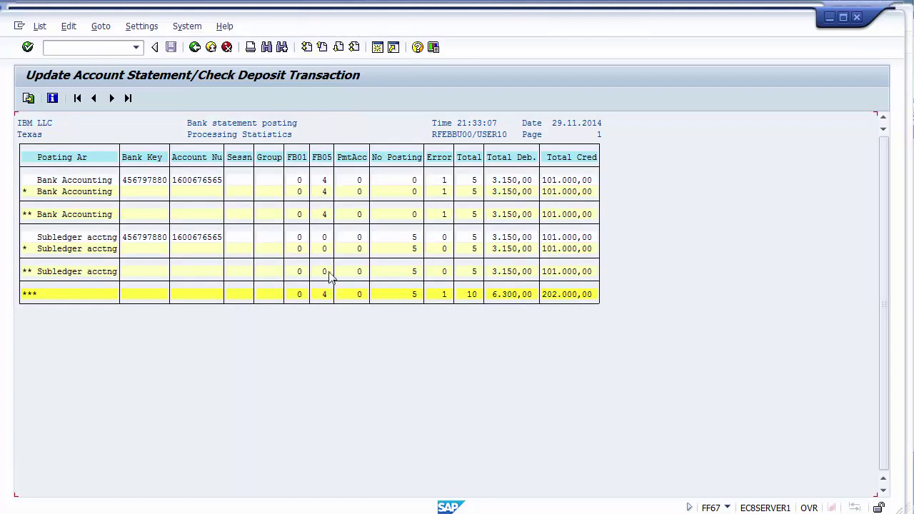
Step: Check the FB05 counts for bank accounting, subledger accounting and the overall total, and return to the manual bank statement entry
left_click(325, 191)
left_click(326, 237)
left_click(324, 294)
left_click(193, 48)
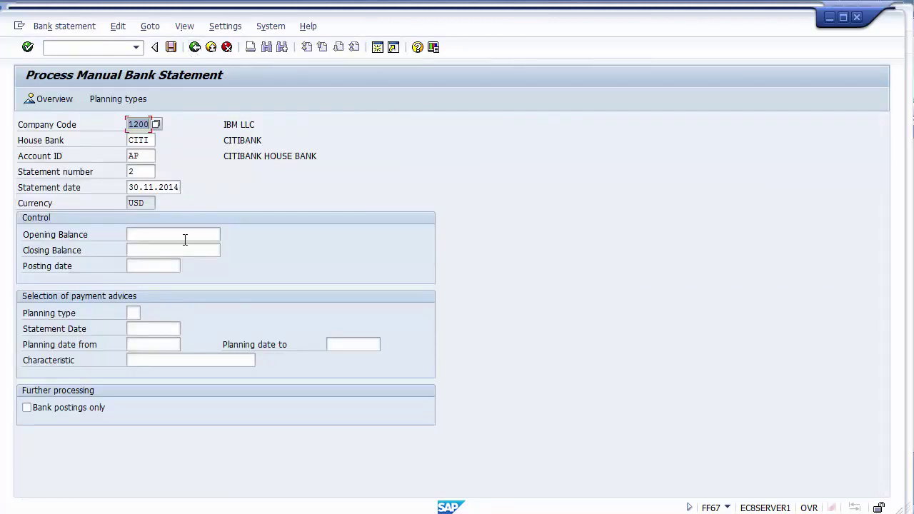
left_click(185, 240)
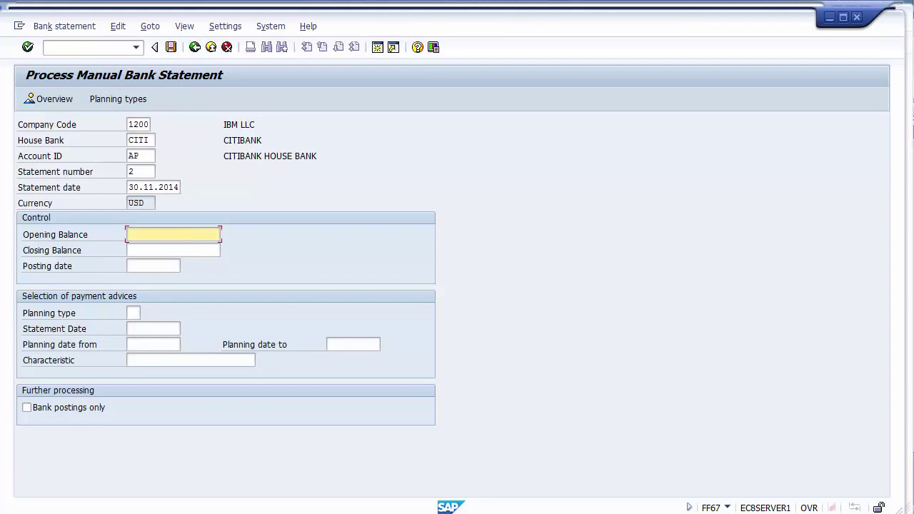
Step: Switch to the G/L account line item display, refresh the list and check the main and outgoing accounts' items
left_click(314, 513)
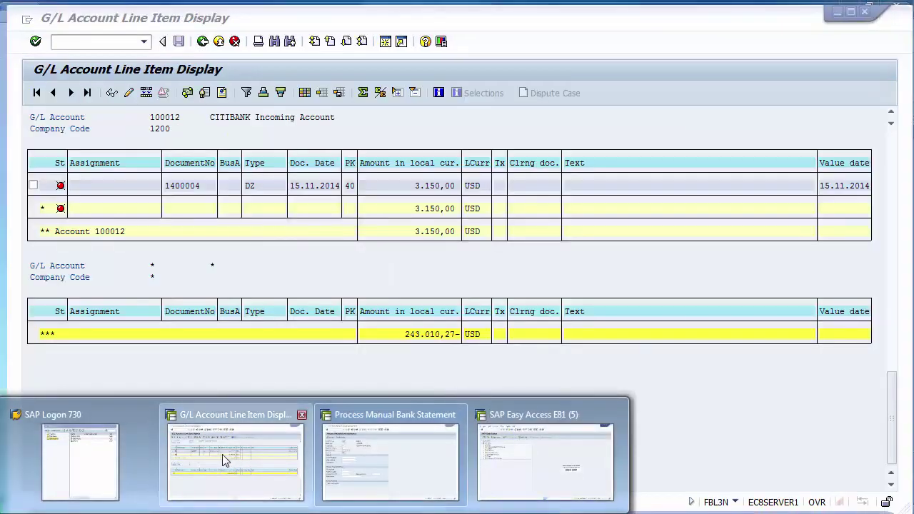
left_click(222, 455)
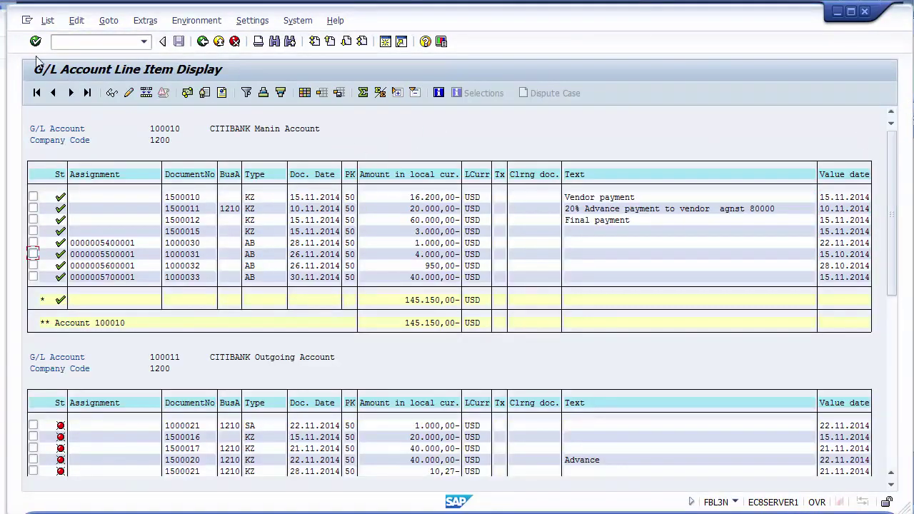
left_click(46, 20)
left_click(62, 55)
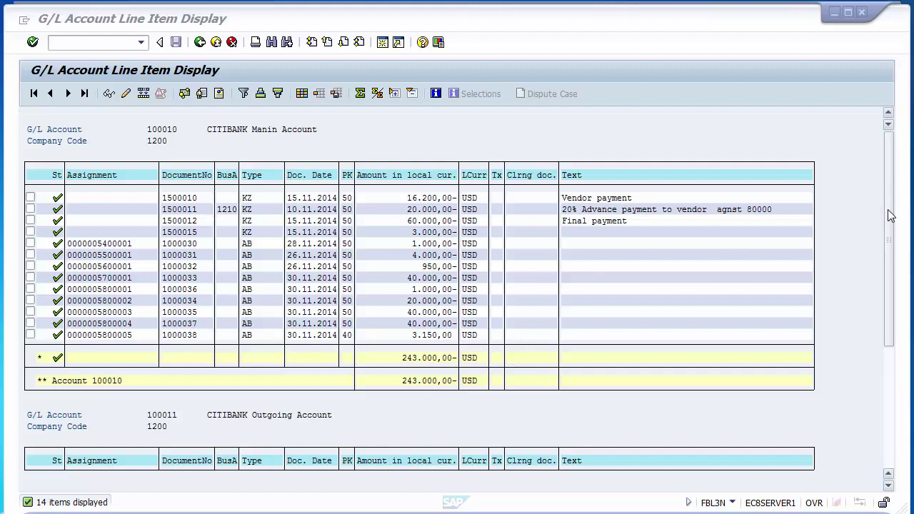
left_click_drag(891, 216, 881, 356)
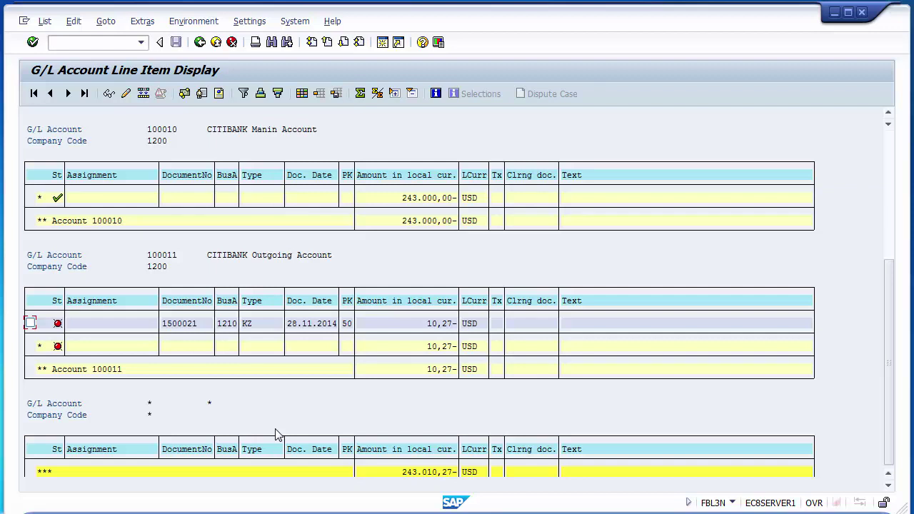
scroll(278, 435, "up", 5)
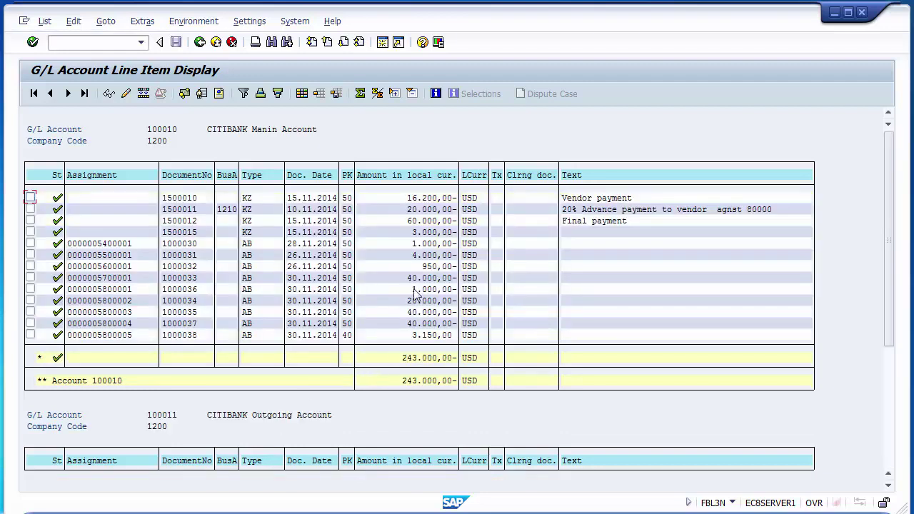
Step: Mark the amounts of documents 1000034 to 1000038 in the main account as a block, and keep the current Windows color scheme
key("ctrl+y")
left_click_drag(409, 285, 455, 345)
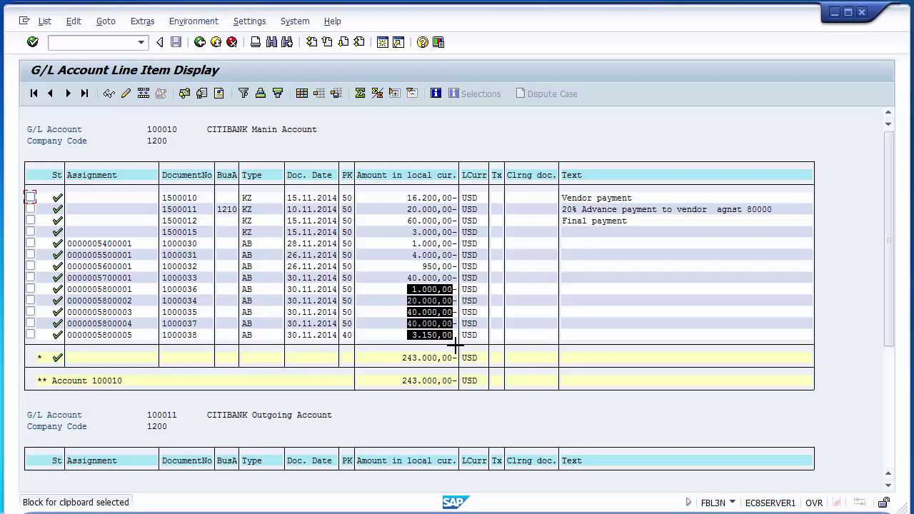
left_click(442, 317)
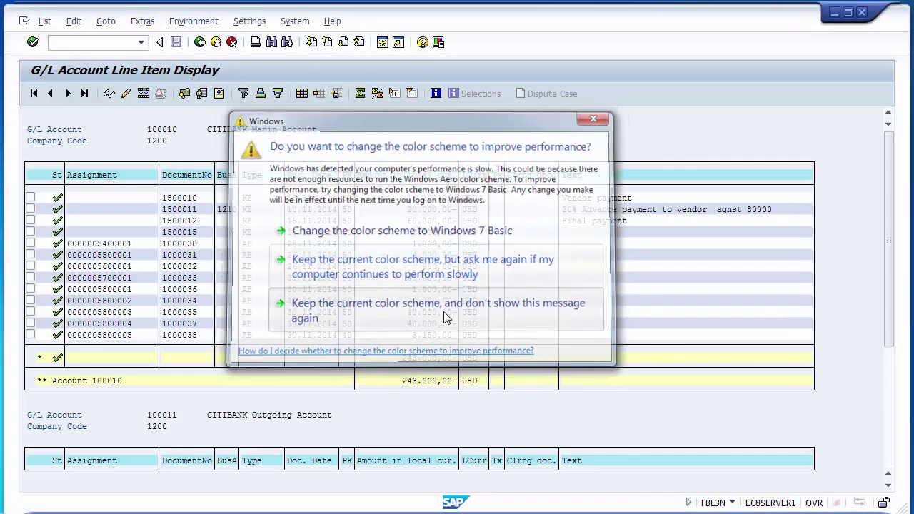
Step: Mark the subtotal amount of Citibank main account 100010 as a block and copy it
left_click(397, 358)
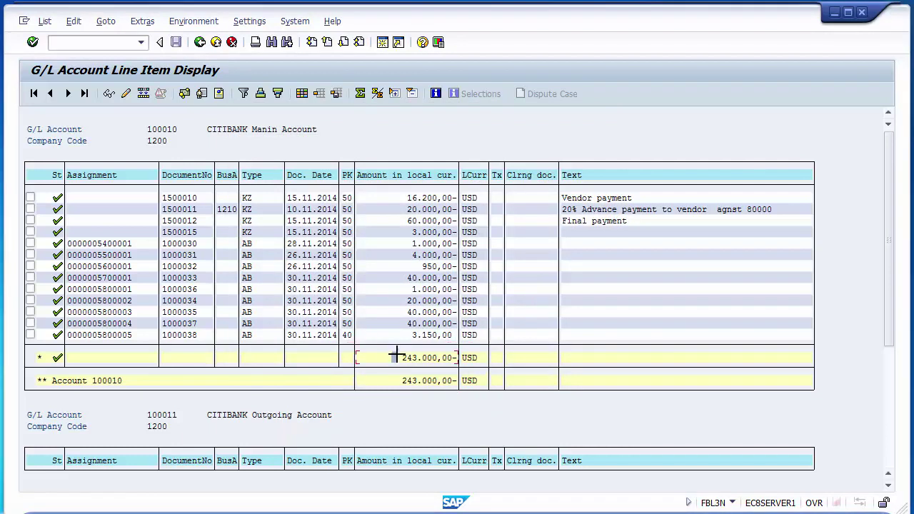
key("ctrl+y")
left_click_drag(398, 358, 458, 357)
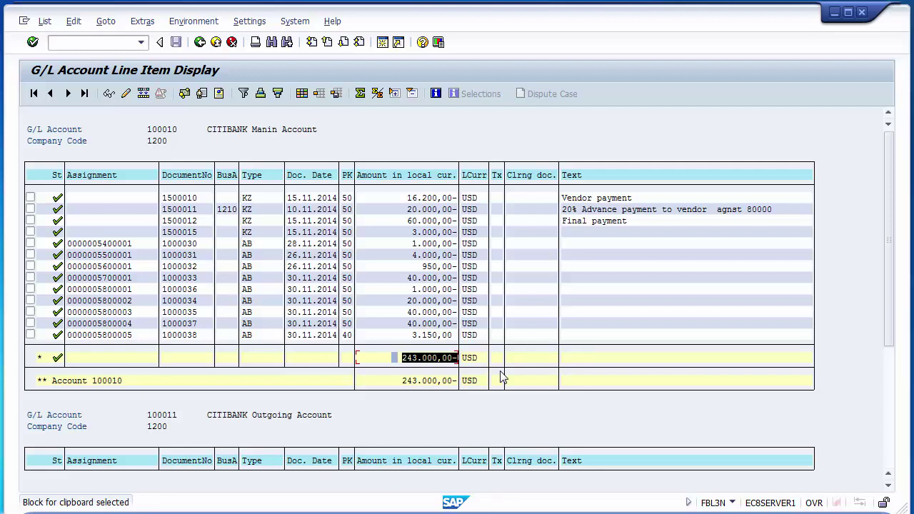
key("ctrl+c")
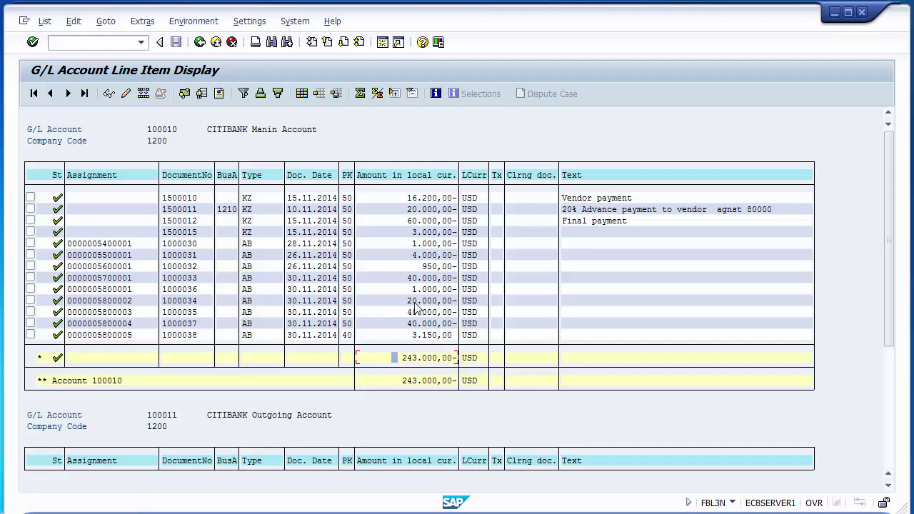